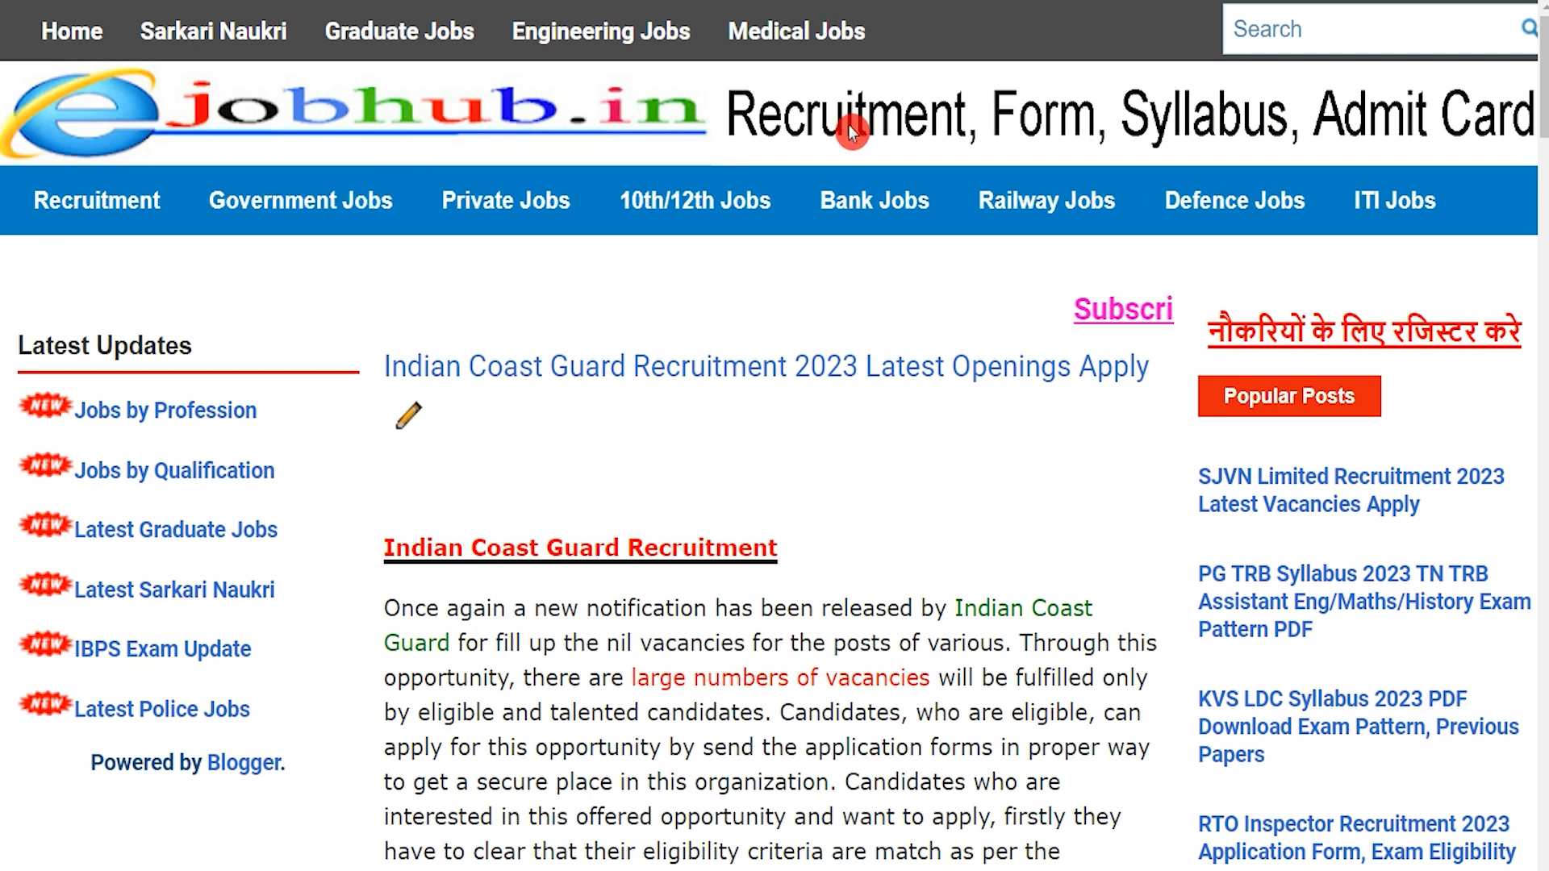
Scroll the ICG Online Form 2023 post, highlighting the Navik GD and Navik DB post names.
{"action": "left_click_drag", "start_coordinate": [425, 552], "coordinate": [901, 557]}
{"action": "scroll", "coordinate": [636, 552], "scroll_direction": "down", "scroll_amount": 10}
{"action": "scroll", "coordinate": [901, 564], "scroll_direction": "down", "scroll_amount": 3}
{"action": "scroll", "coordinate": [901, 564], "scroll_direction": "down", "scroll_amount": 1}
{"action": "left_click_drag", "start_coordinate": [568, 405], "coordinate": [776, 409]}
{"action": "left_click_drag", "start_coordinate": [628, 588], "coordinate": [890, 588]}
{"action": "left_click_drag", "start_coordinate": [623, 648], "coordinate": [888, 642]}
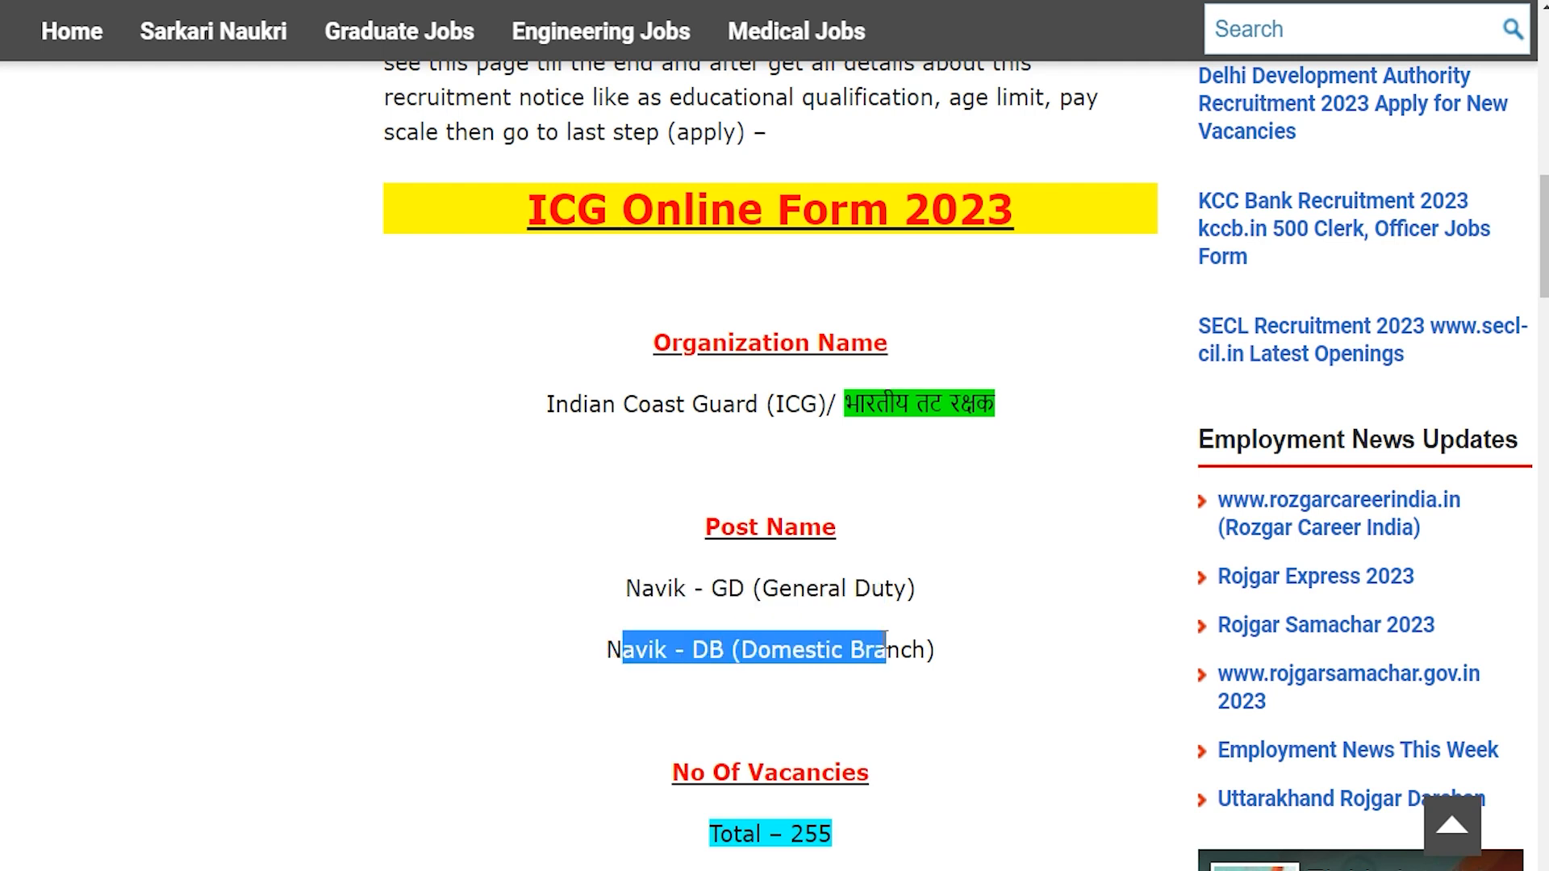
{"action": "scroll", "coordinate": [887, 642], "scroll_direction": "down", "scroll_amount": 4}
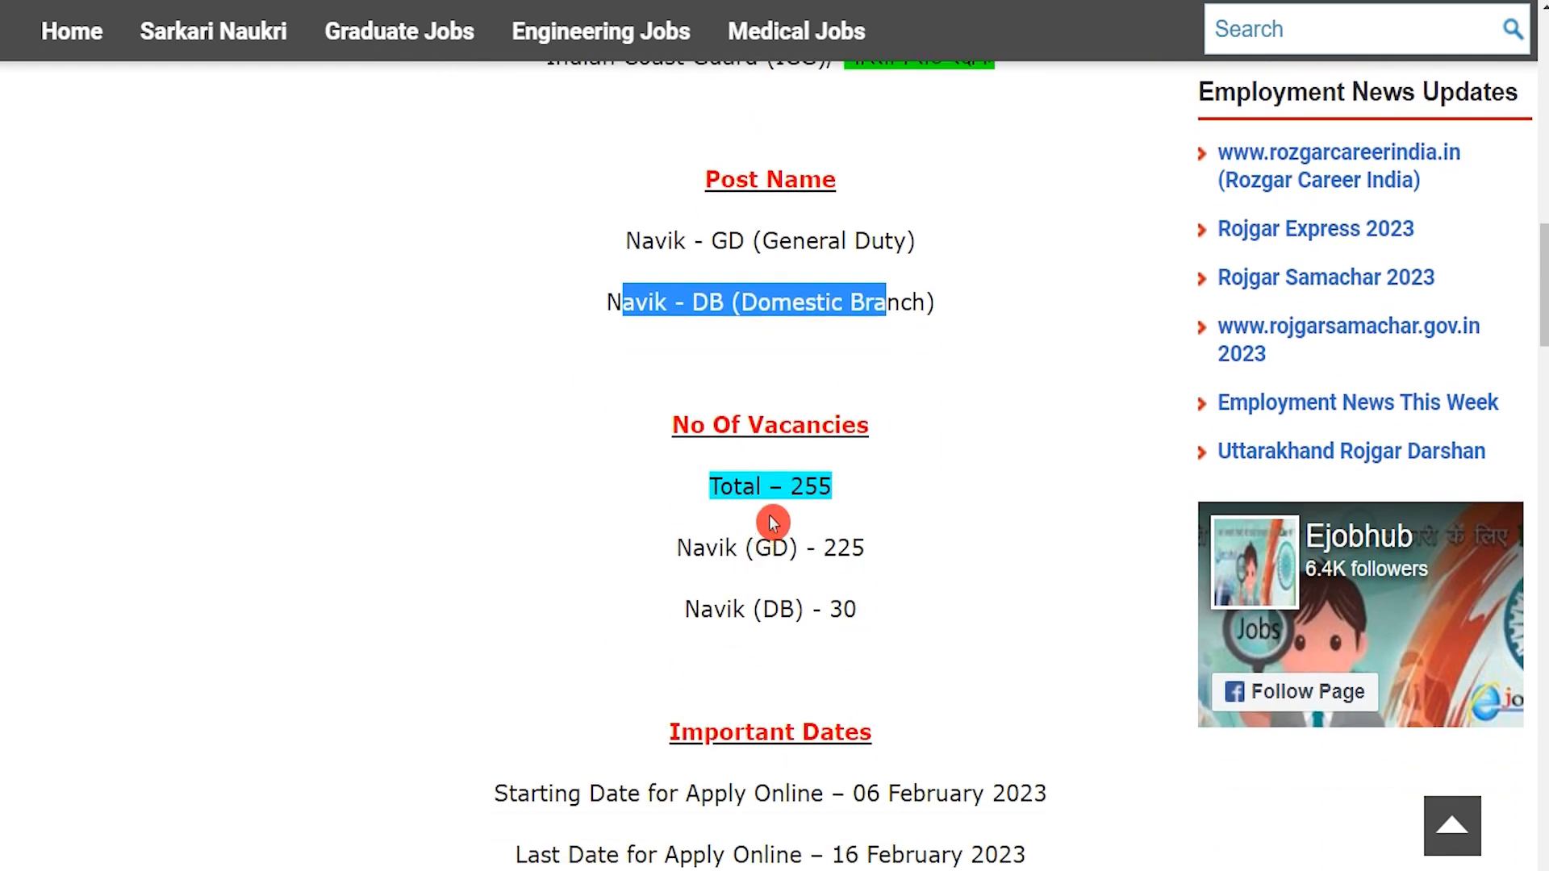
{"action": "left_click_drag", "start_coordinate": [789, 488], "coordinate": [823, 488]}
{"action": "scroll", "coordinate": [824, 491], "scroll_direction": "down", "scroll_amount": 3}
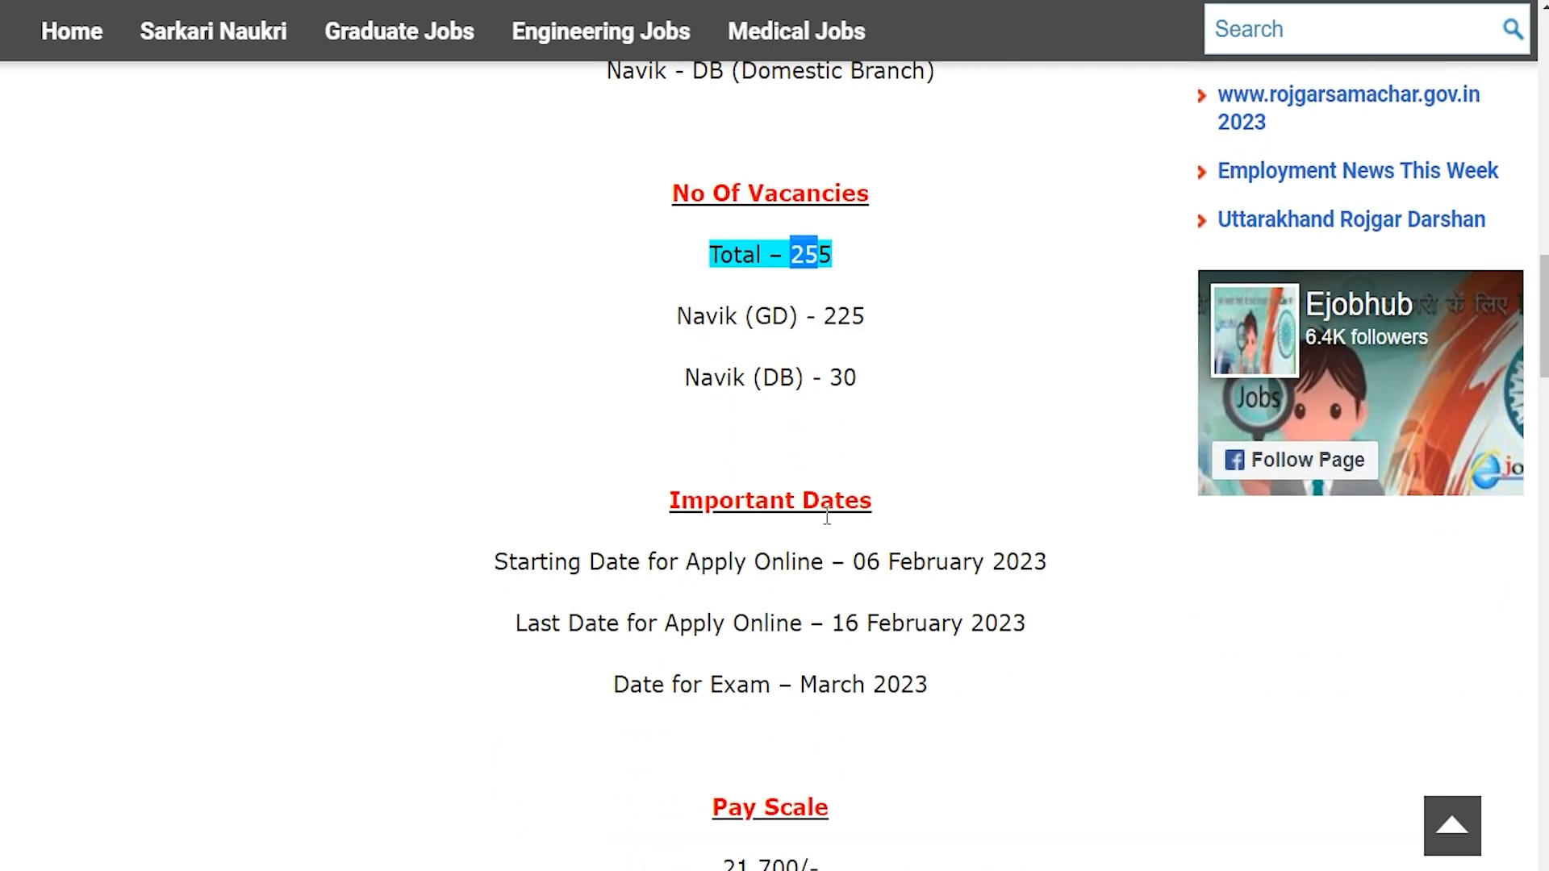
Highlight the post details and the 12th Pass qualification lines for Navik GD and DB.
{"action": "left_click_drag", "start_coordinate": [853, 555], "coordinate": [1047, 561]}
{"action": "scroll", "coordinate": [1030, 560], "scroll_direction": "down", "scroll_amount": 1}
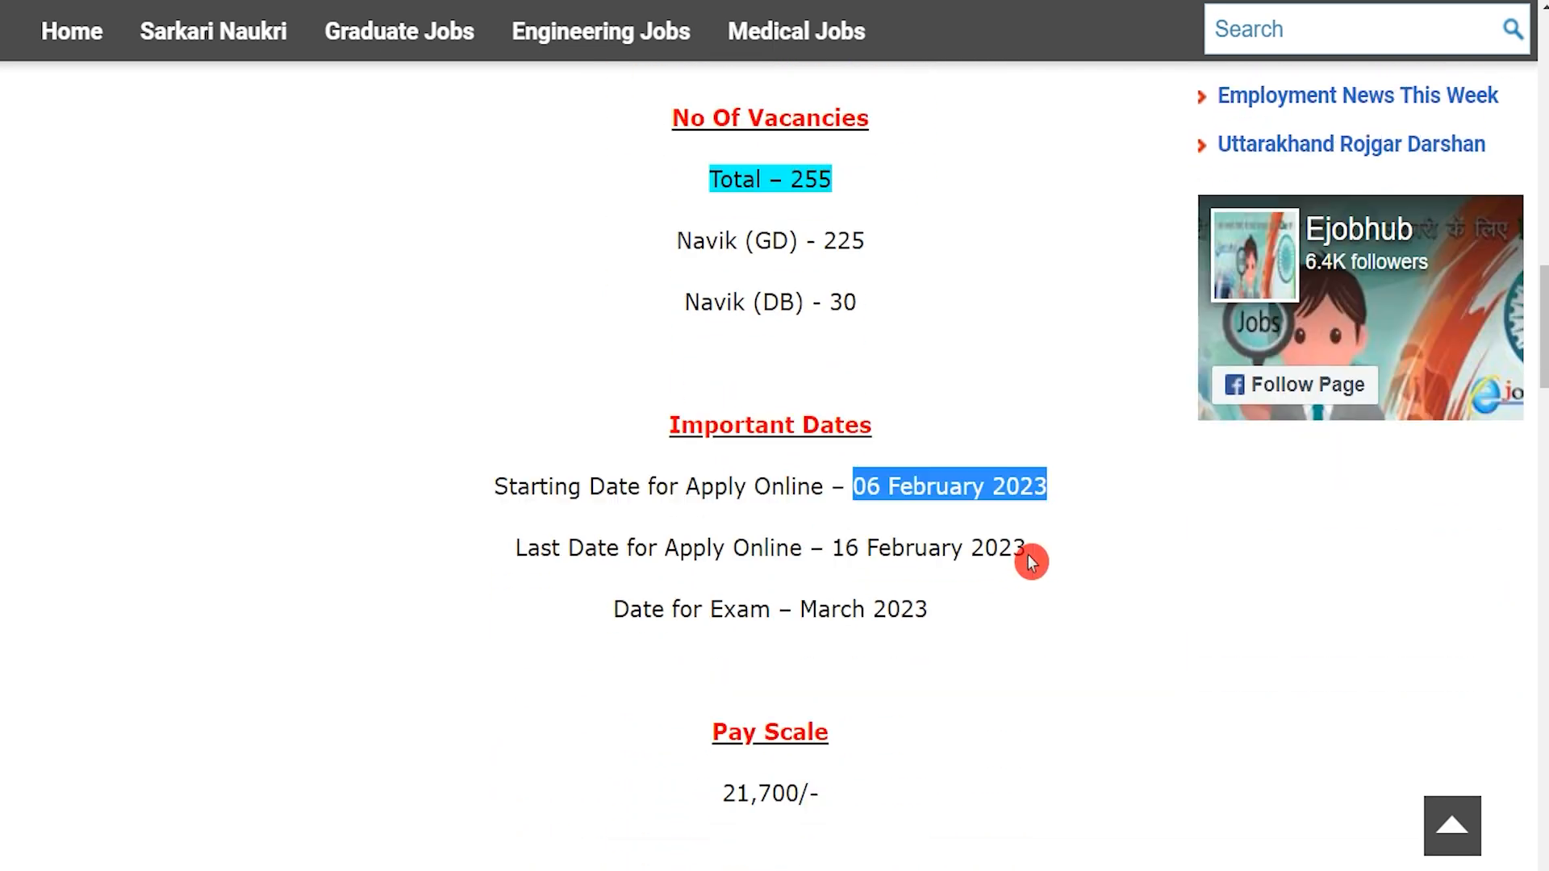
{"action": "left_click_drag", "start_coordinate": [832, 507], "coordinate": [1026, 507]}
{"action": "scroll", "coordinate": [879, 491], "scroll_direction": "down", "scroll_amount": 3}
{"action": "scroll", "coordinate": [879, 491], "scroll_direction": "down", "scroll_amount": 3}
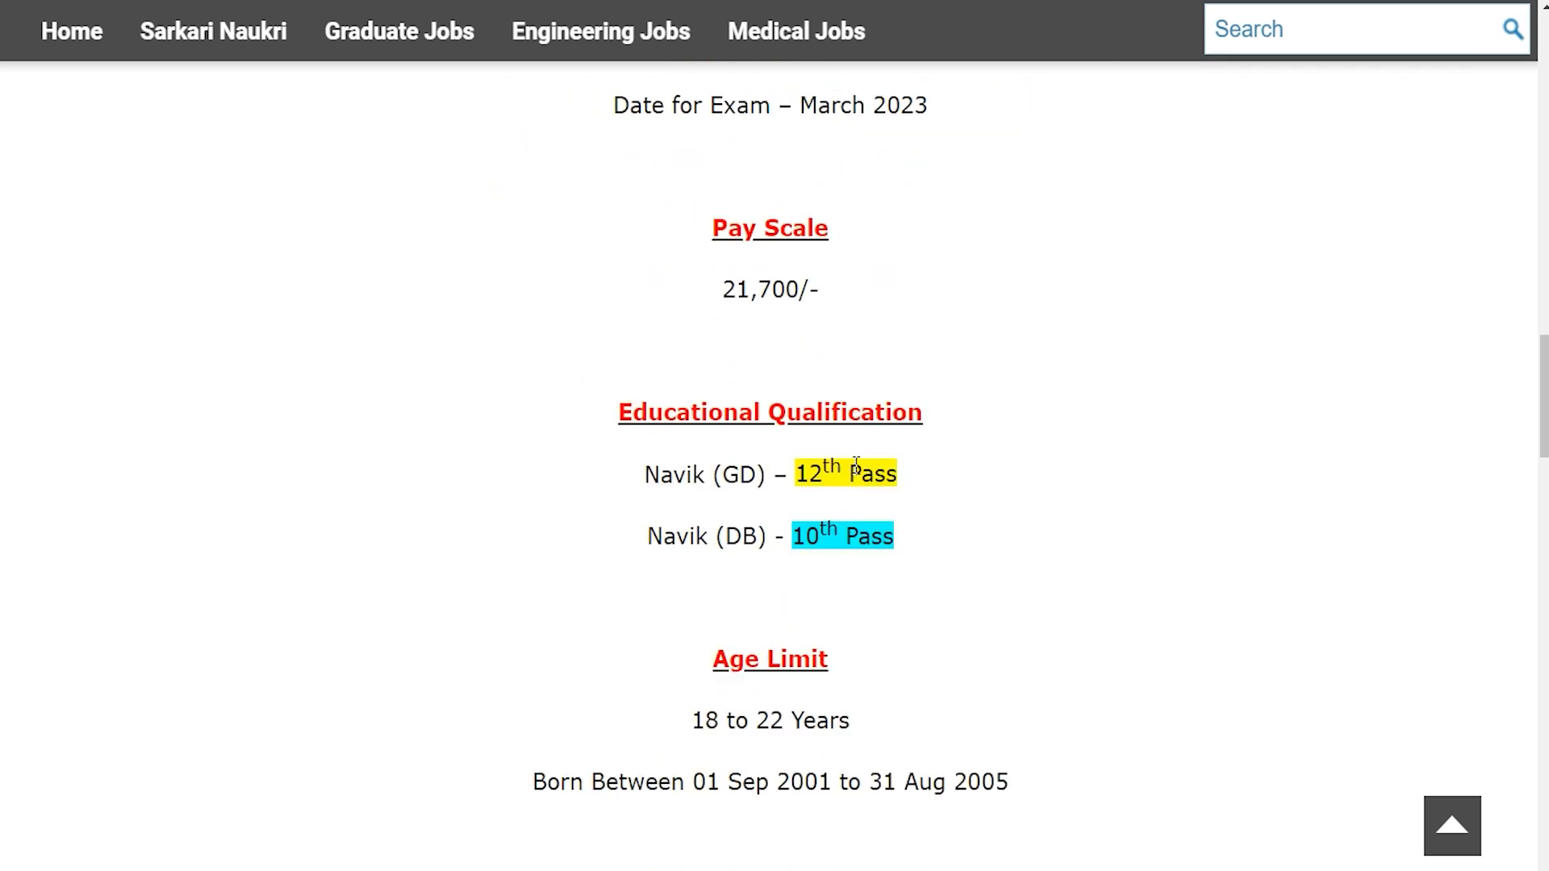
{"action": "left_click_drag", "start_coordinate": [676, 474], "coordinate": [885, 475]}
{"action": "left_click_drag", "start_coordinate": [676, 535], "coordinate": [872, 535]}
{"action": "left_click", "coordinate": [805, 534]}
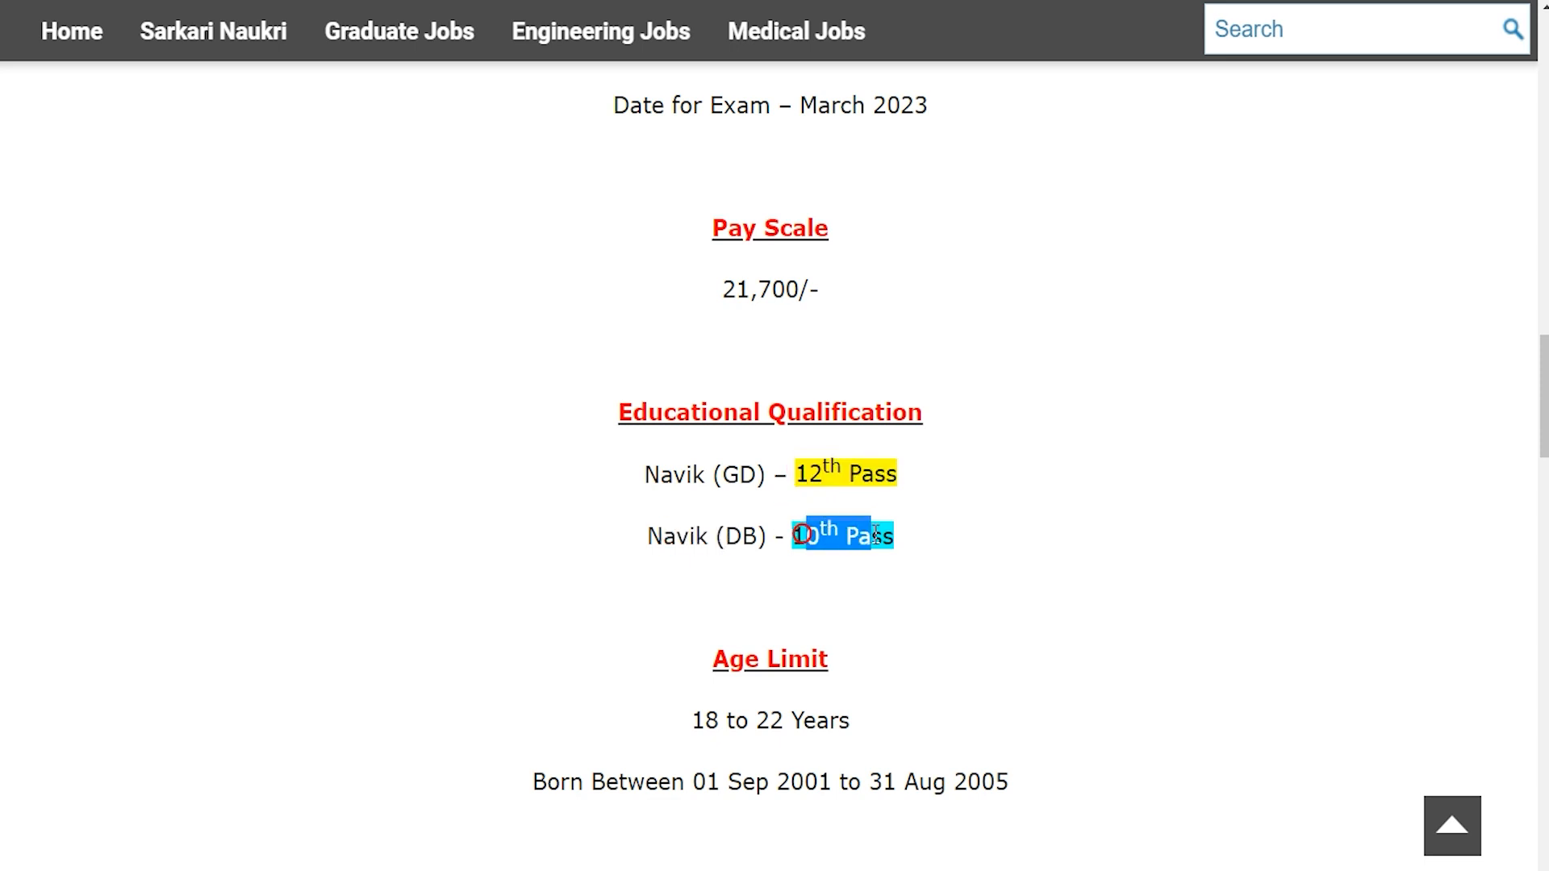
Scroll to Important Links and highlight the Official Notification Pdf link.
{"action": "scroll", "coordinate": [875, 536], "scroll_direction": "down", "scroll_amount": 5}
{"action": "left_click_drag", "start_coordinate": [696, 257], "coordinate": [835, 257]}
{"action": "scroll", "coordinate": [716, 449], "scroll_direction": "down", "scroll_amount": 4}
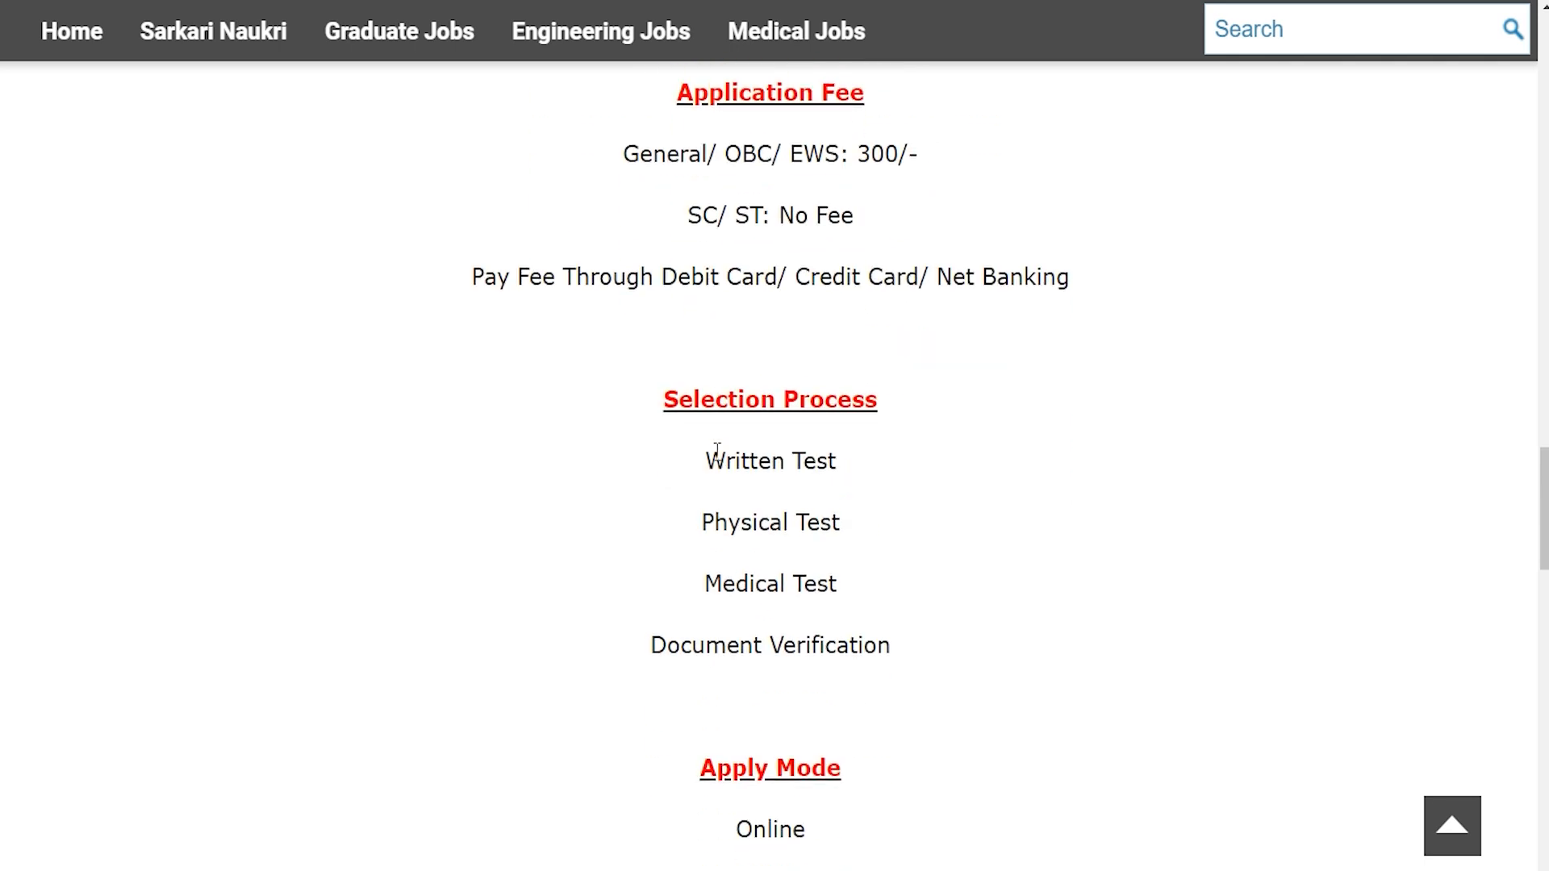
{"action": "scroll", "coordinate": [717, 450], "scroll_direction": "down", "scroll_amount": 4}
{"action": "left_click_drag", "start_coordinate": [722, 668], "coordinate": [831, 668]}
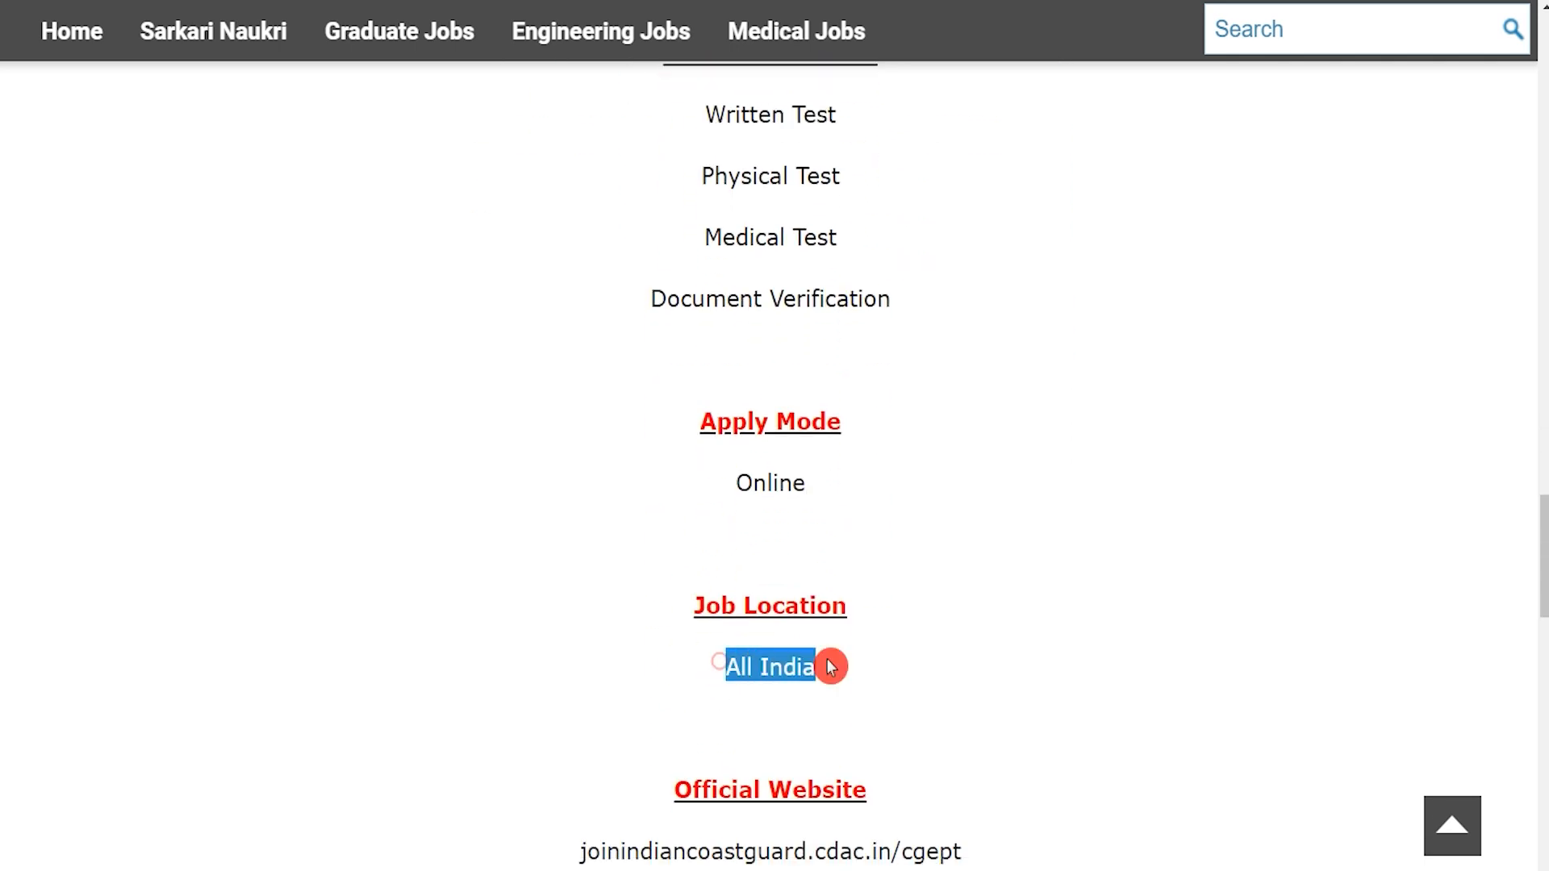
{"action": "scroll", "coordinate": [829, 667], "scroll_direction": "down", "scroll_amount": 4}
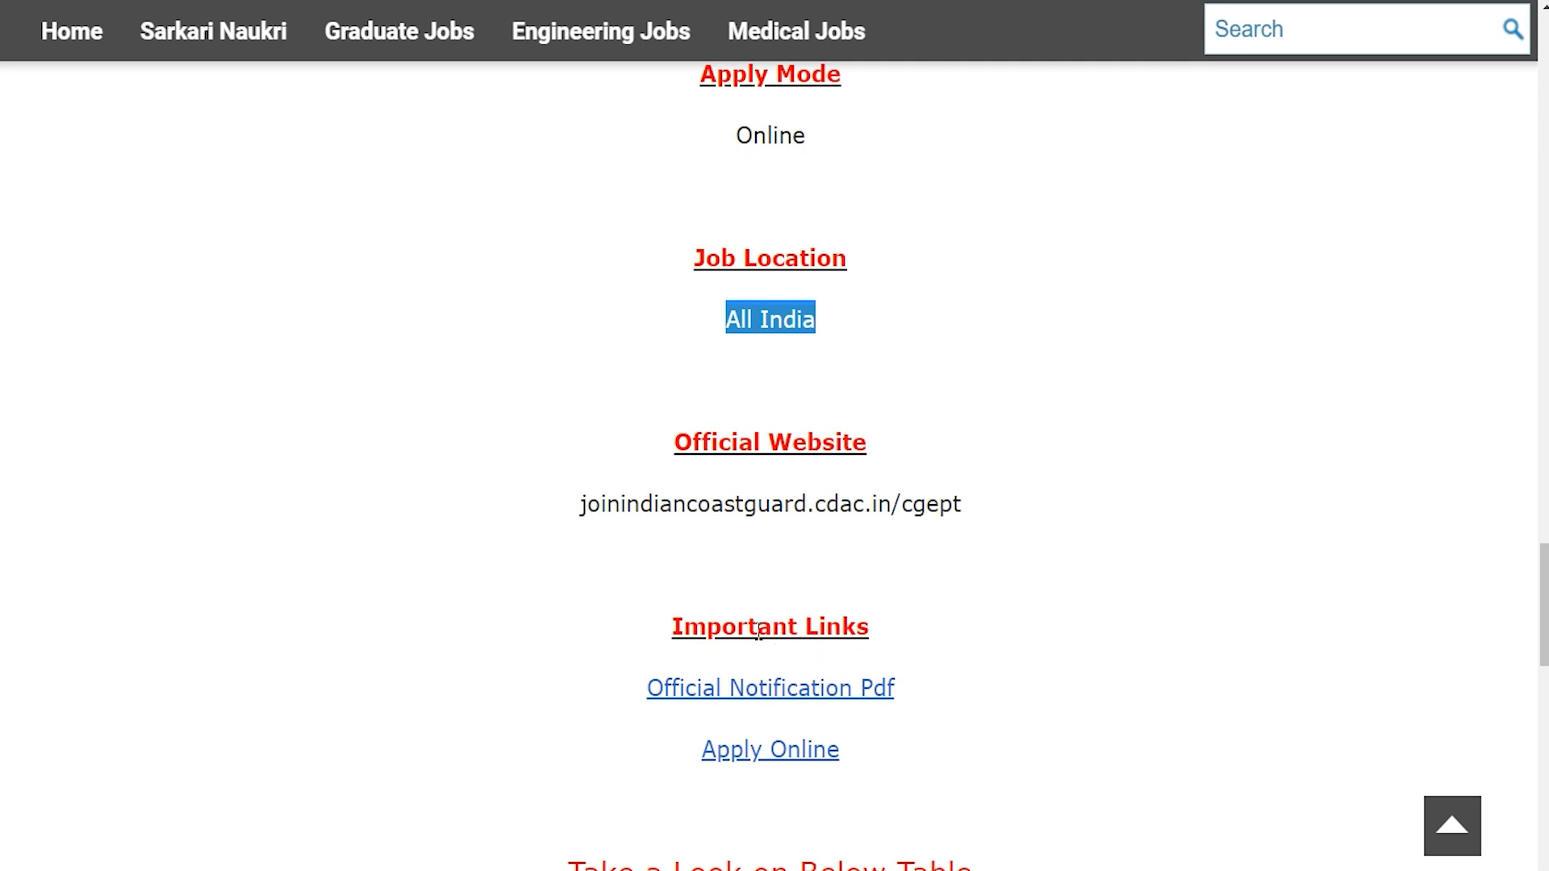
{"action": "left_click_drag", "start_coordinate": [684, 627], "coordinate": [849, 630]}
{"action": "left_click_drag", "start_coordinate": [614, 690], "coordinate": [903, 682]}
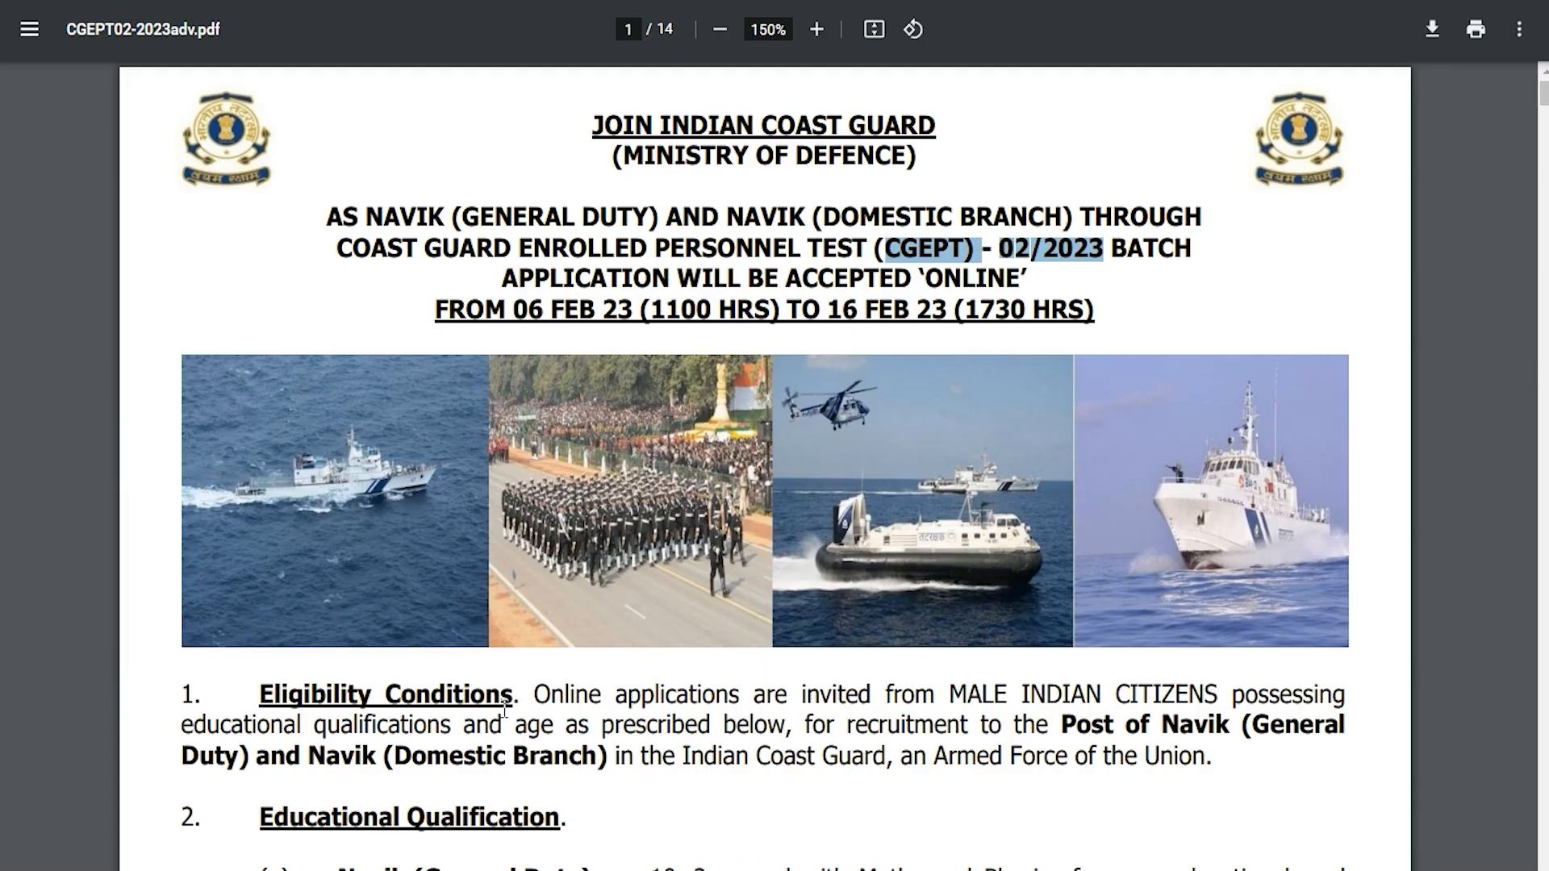
Skim the notification's eligibility, vacancy and exam sections, then return to page 1.
{"action": "left_click_drag", "start_coordinate": [553, 699], "coordinate": [787, 694]}
{"action": "scroll", "coordinate": [541, 516], "scroll_direction": "down", "scroll_amount": 10}
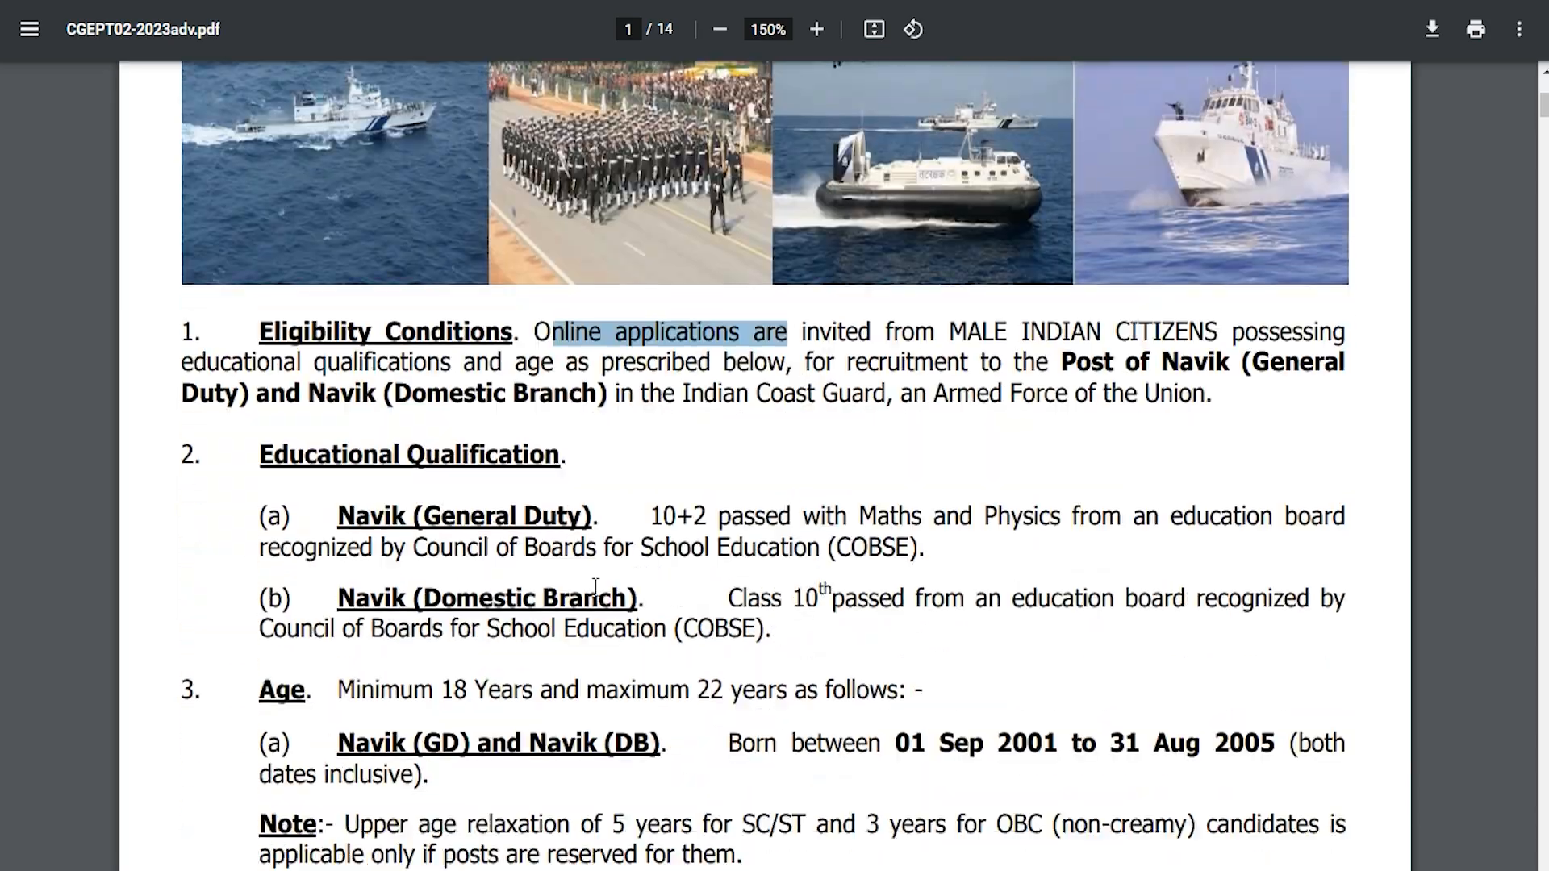
{"action": "scroll", "coordinate": [541, 517], "scroll_direction": "down", "scroll_amount": 12}
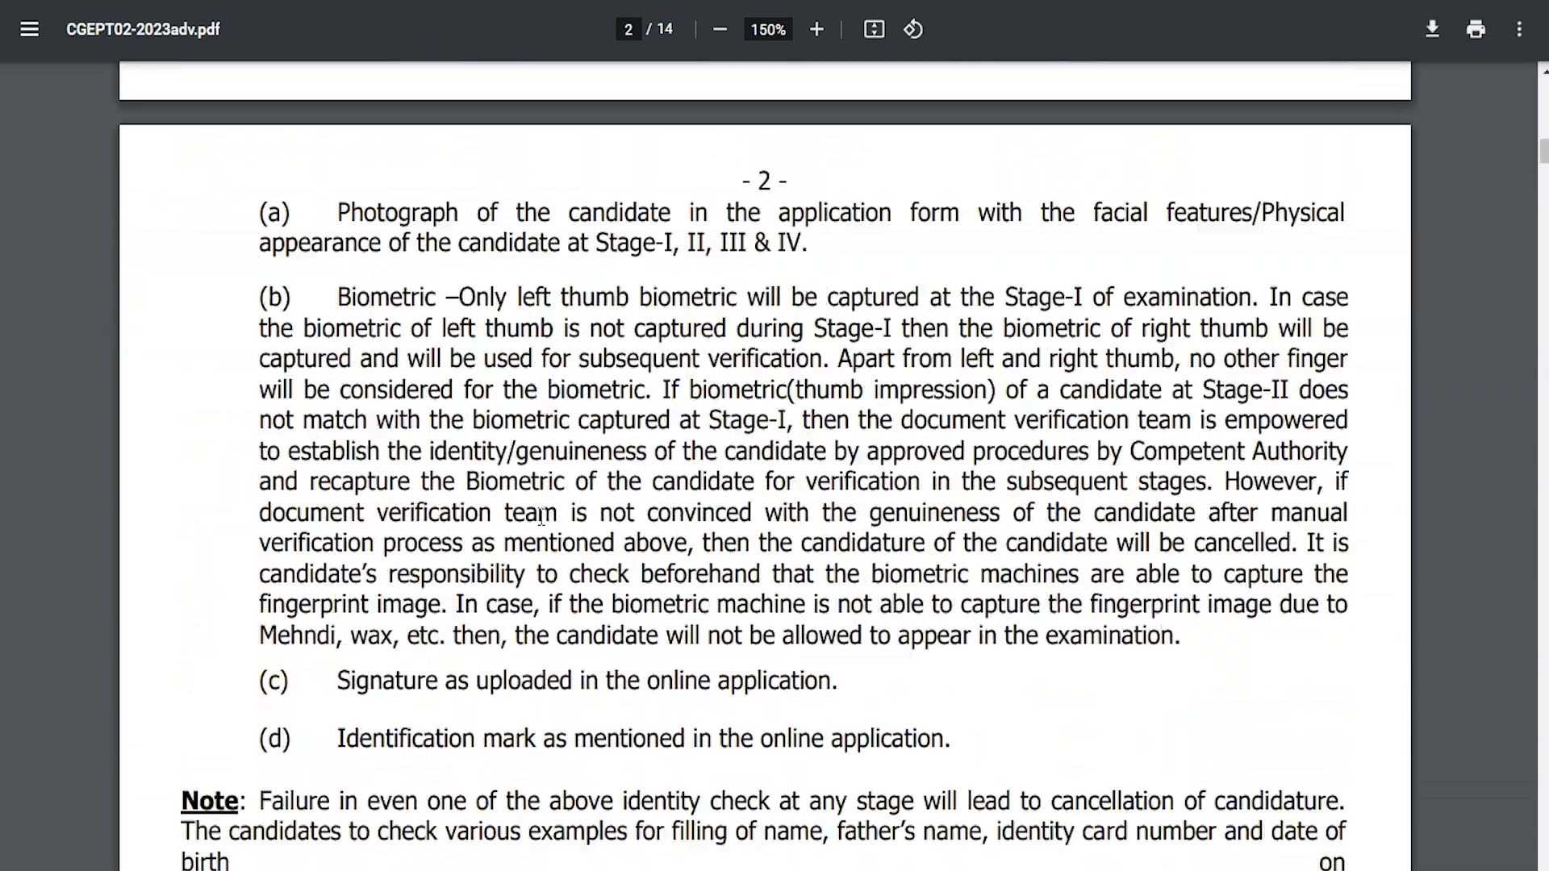
{"action": "scroll", "coordinate": [541, 517], "scroll_direction": "down", "scroll_amount": 12}
{"action": "middle_click", "coordinate": [539, 516]}
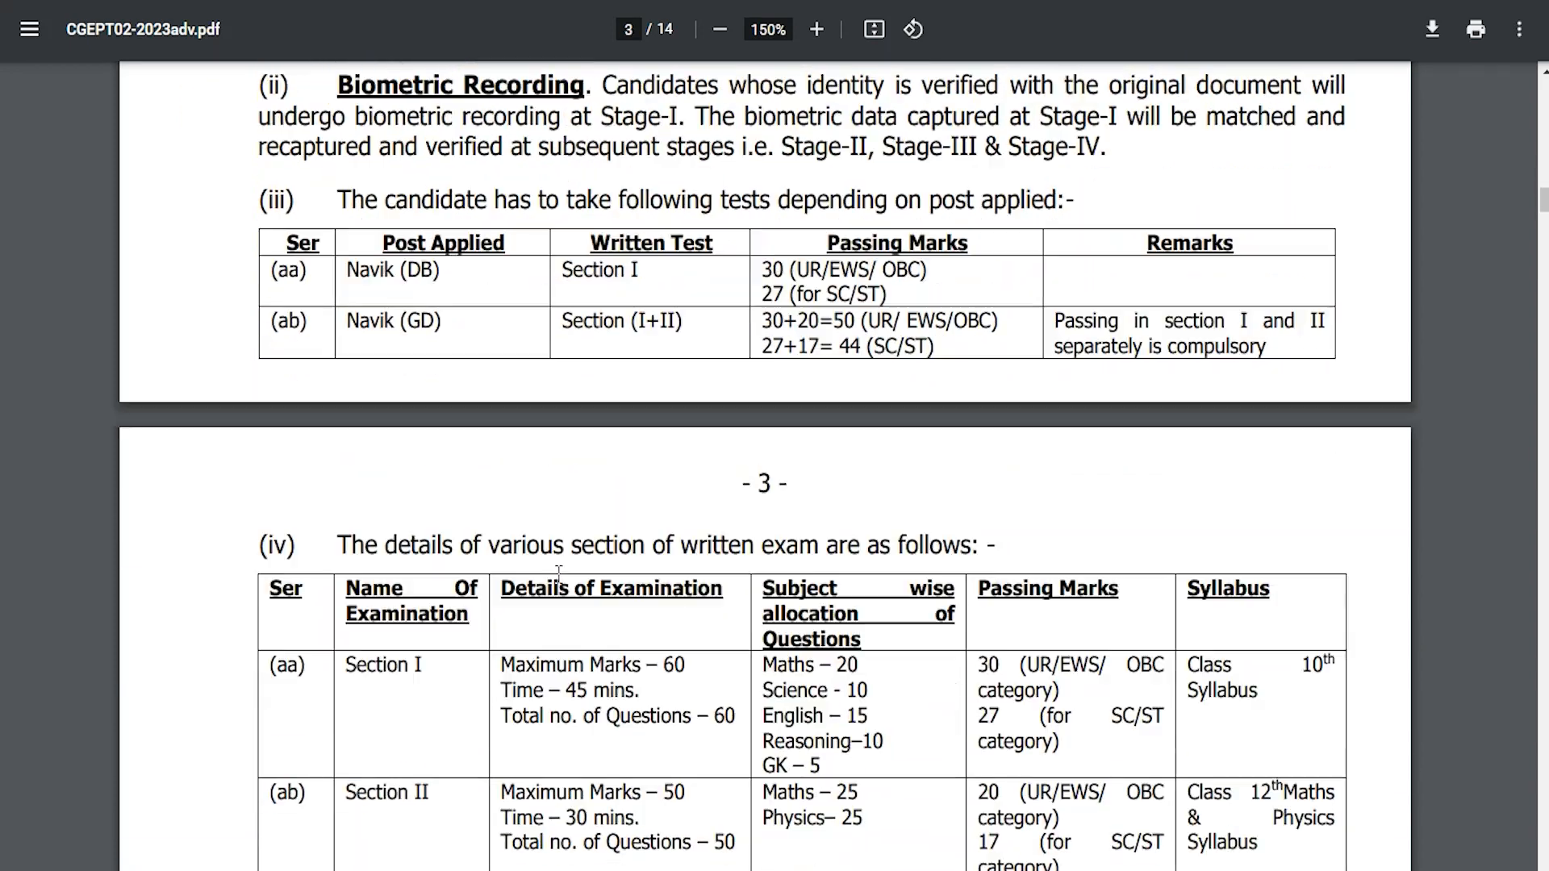
{"action": "key", "text": "Home"}
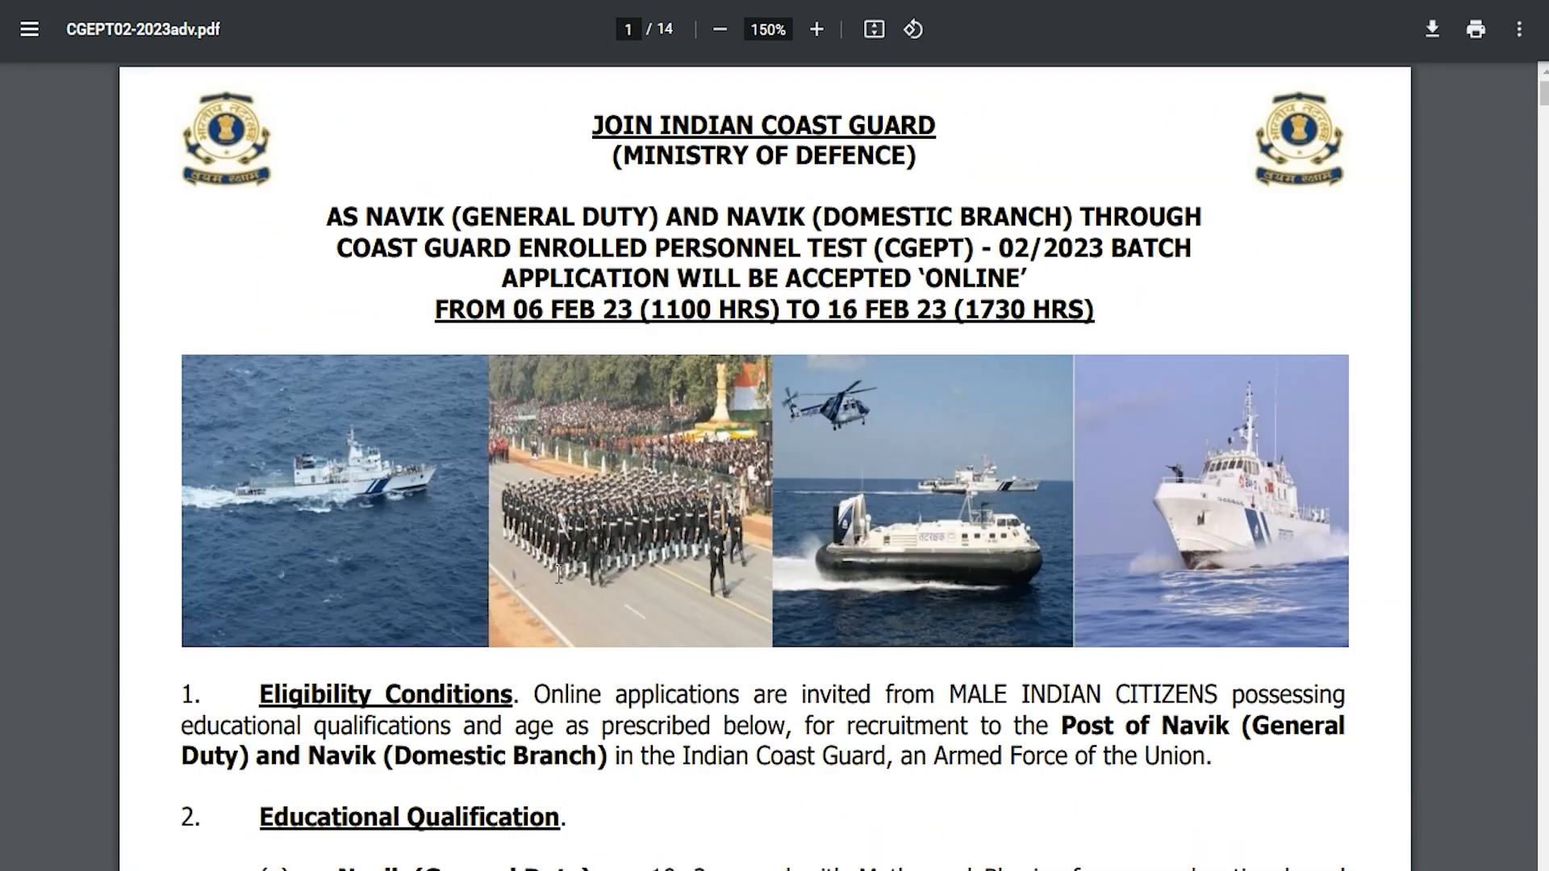
{"action": "scroll", "coordinate": [559, 575], "scroll_direction": "down", "scroll_amount": 9}
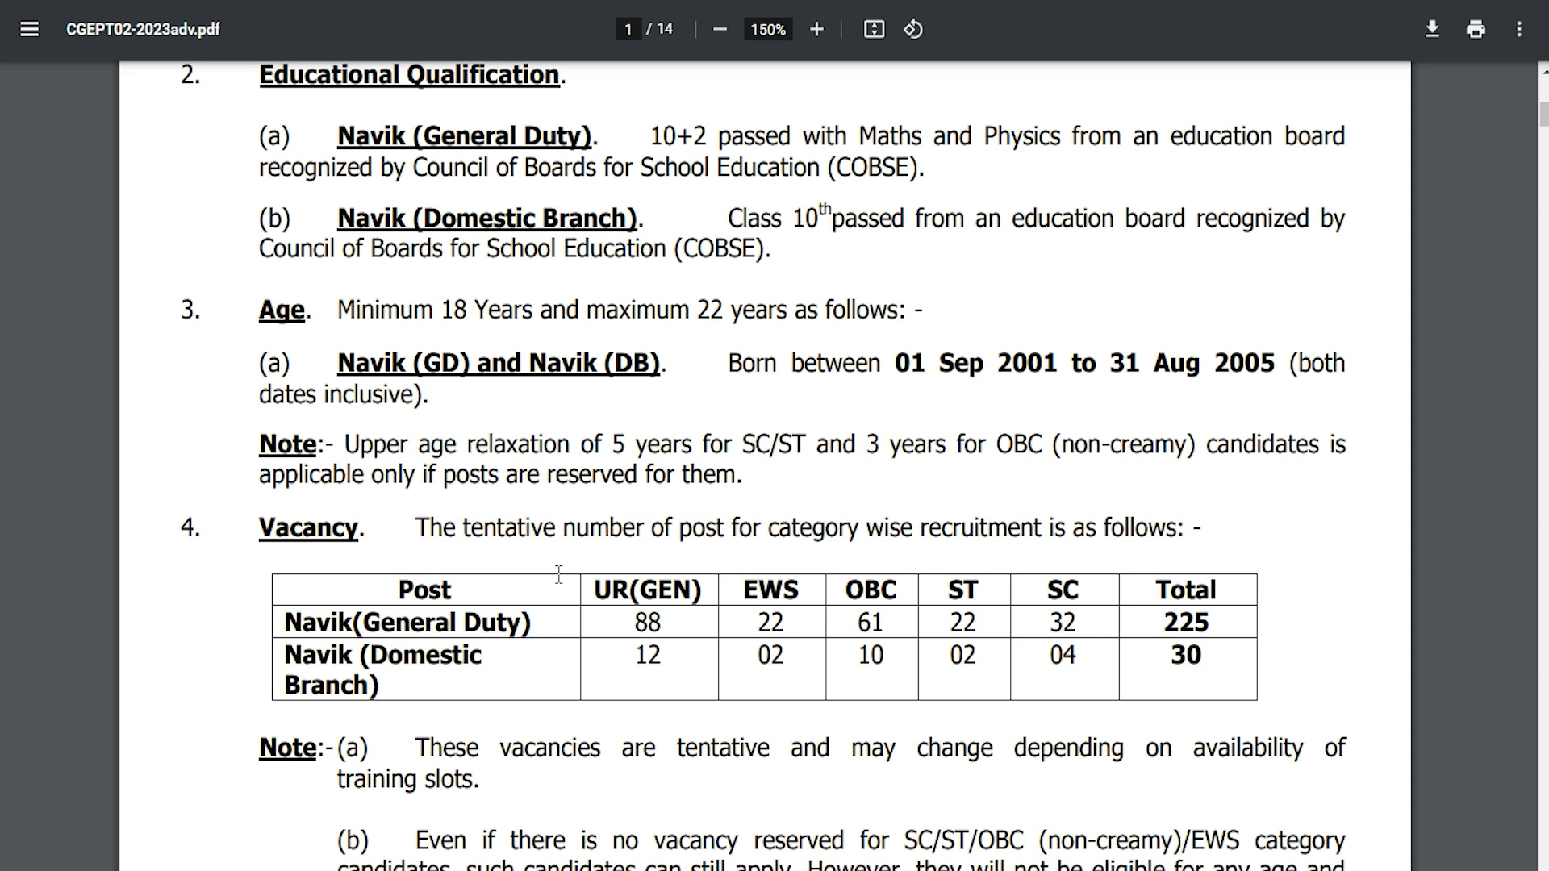
{"action": "scroll", "coordinate": [558, 574], "scroll_direction": "up", "scroll_amount": 9}
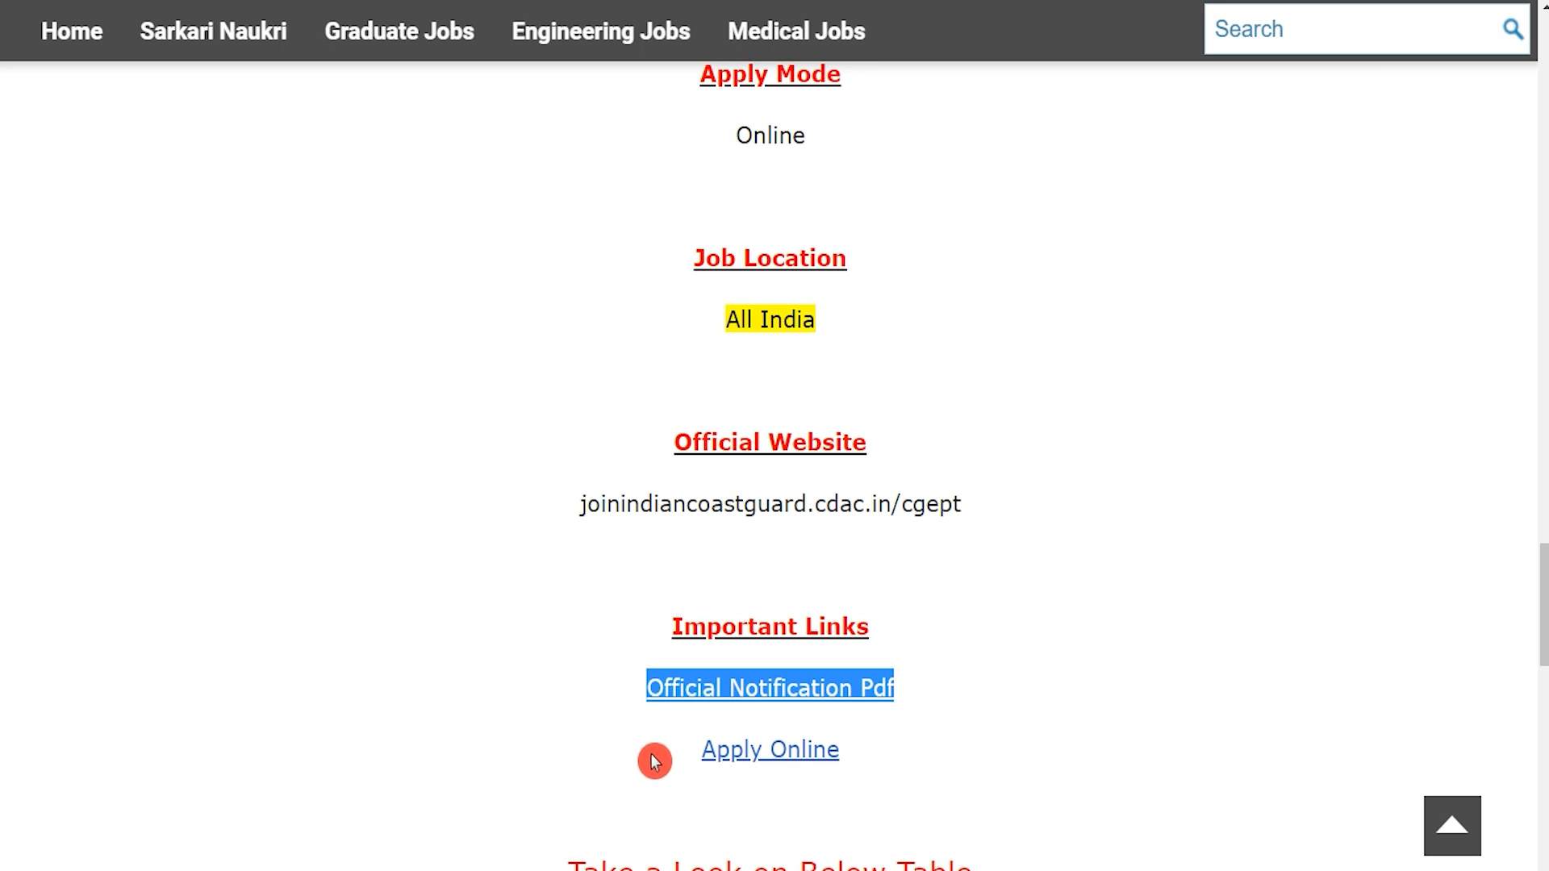
Return to the job page and follow the Apply Online link to the CGEPT portal.
{"action": "left_click", "coordinate": [669, 758]}
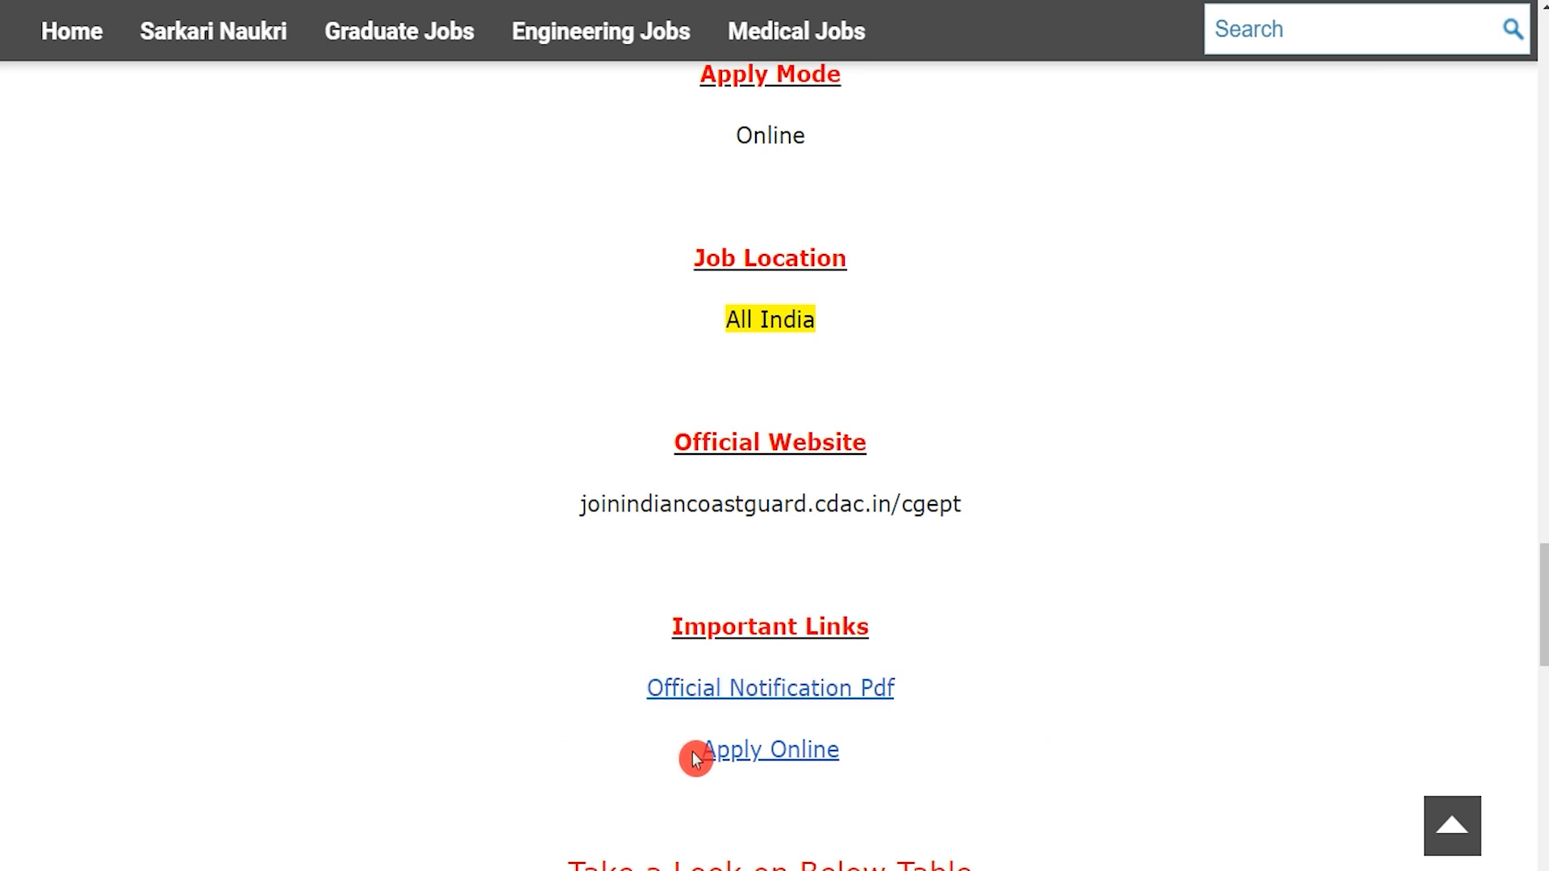
{"action": "left_click_drag", "start_coordinate": [696, 758], "coordinate": [851, 749]}
{"action": "left_click", "coordinate": [874, 751]}
{"action": "left_click", "coordinate": [677, 752]}
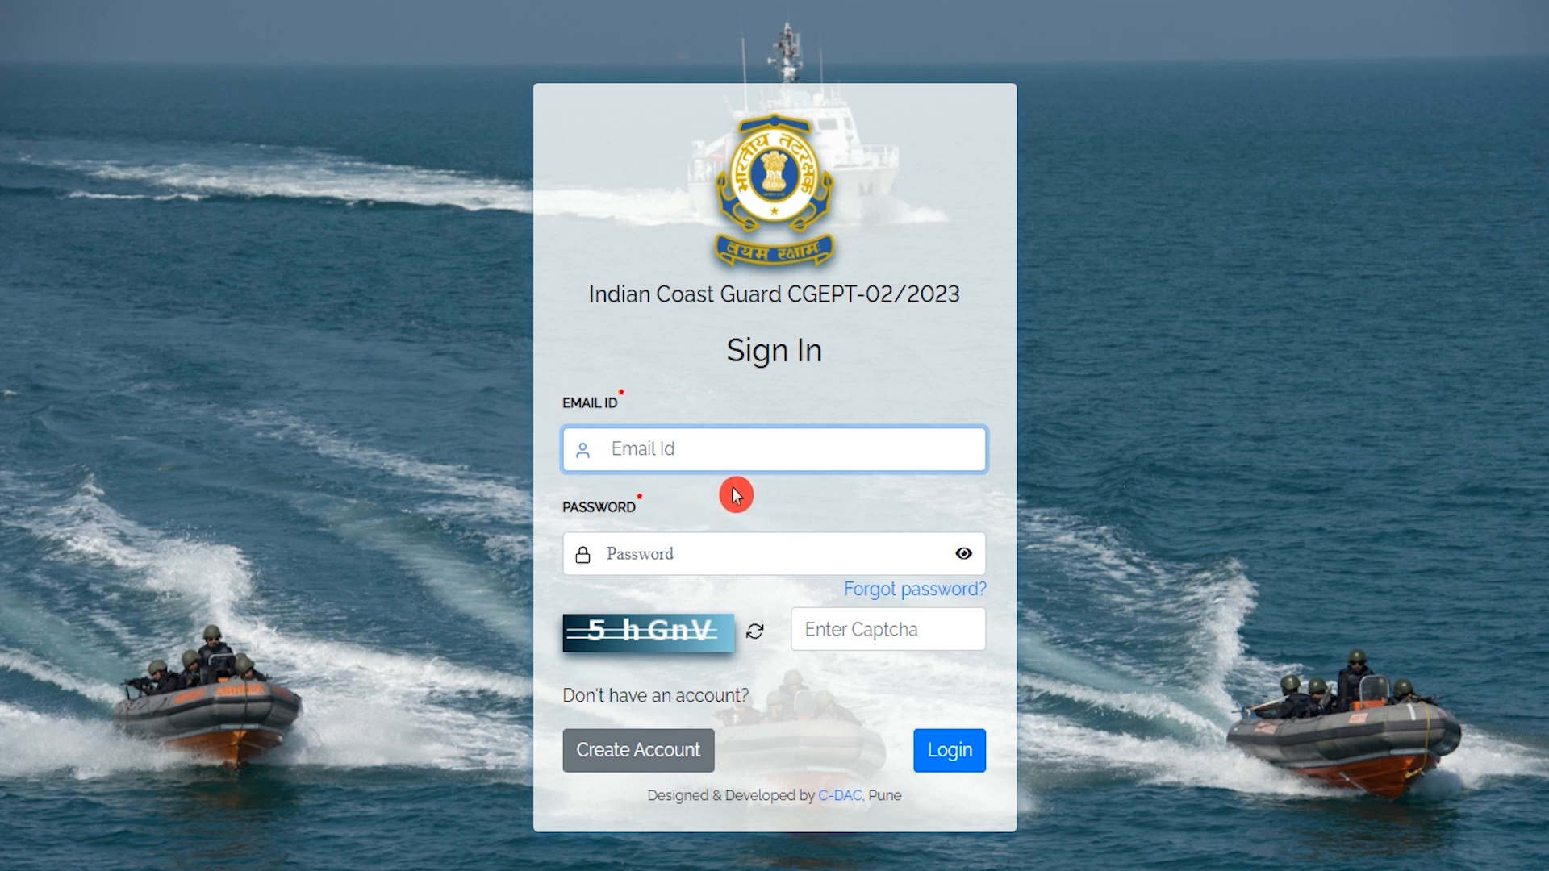
Pass over the Sign In fields and choose Create Account to start registration.
{"action": "left_click", "coordinate": [695, 560]}
{"action": "left_click", "coordinate": [871, 636]}
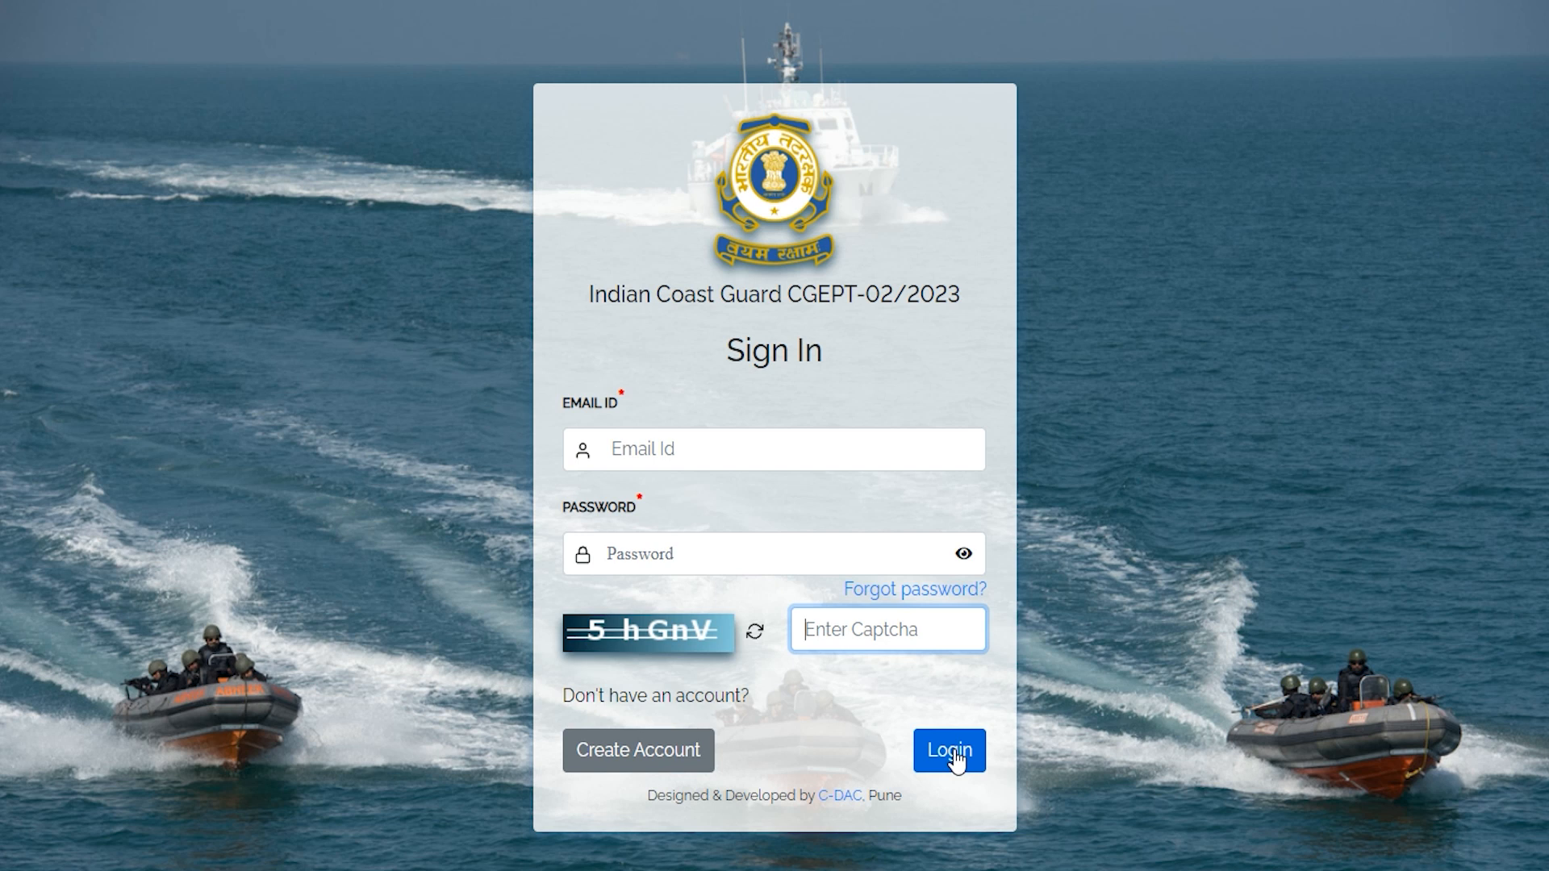
{"action": "left_click", "coordinate": [662, 758]}
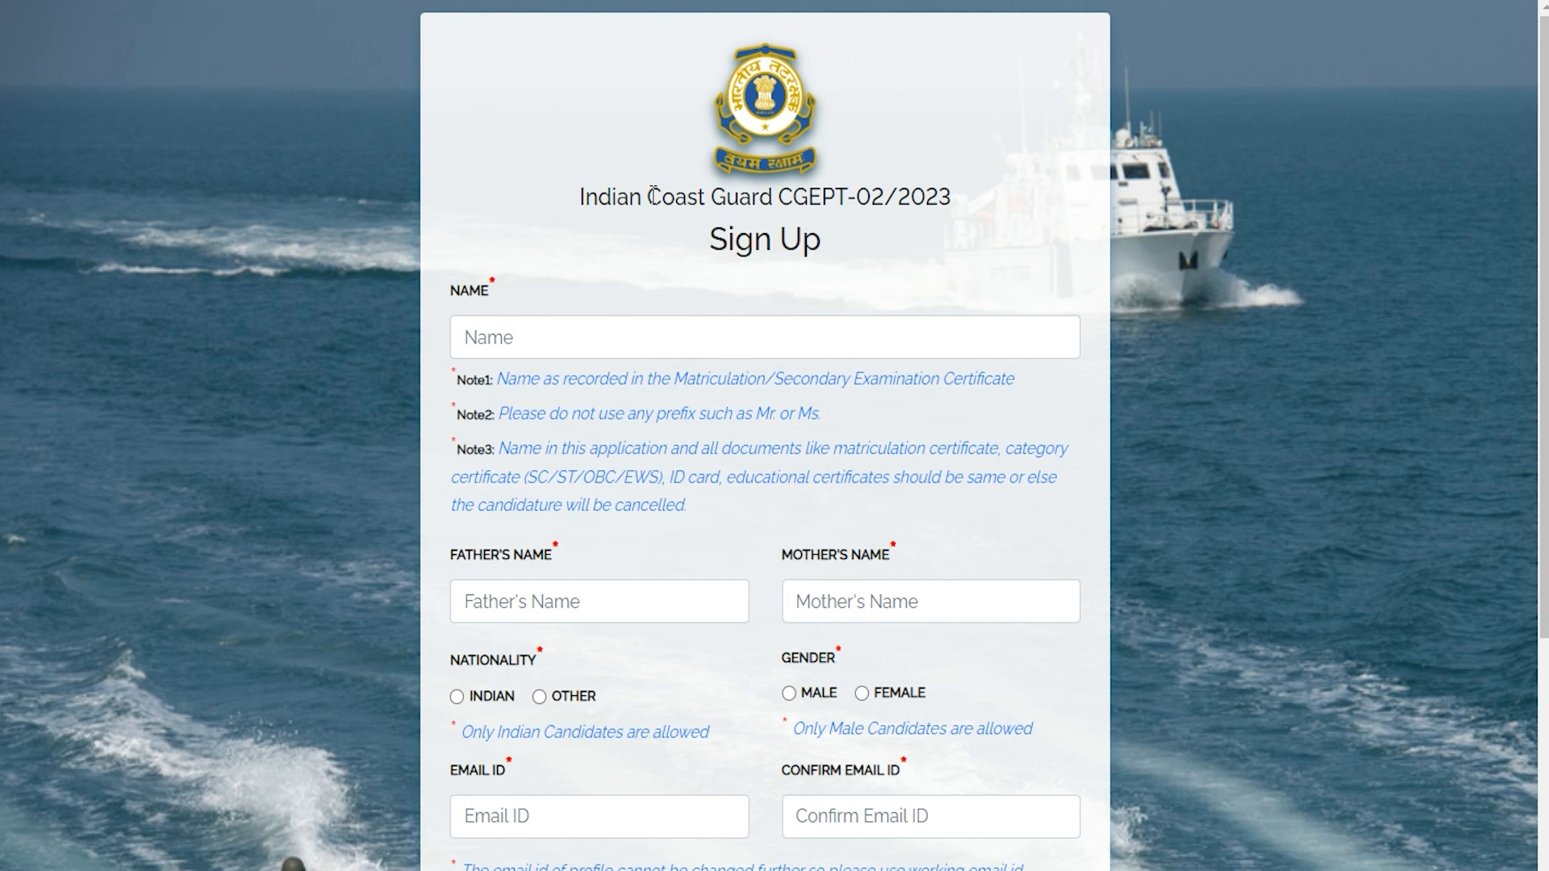
Enter the candidate's name and the father's and mother's names.
{"action": "left_click", "coordinate": [637, 303]}
{"action": "key", "text": "ctrl+plus"}
{"action": "key", "text": "ctrl+plus"}
{"action": "key", "text": "ctrl+minus"}
{"action": "key", "text": "ctrl+minus"}
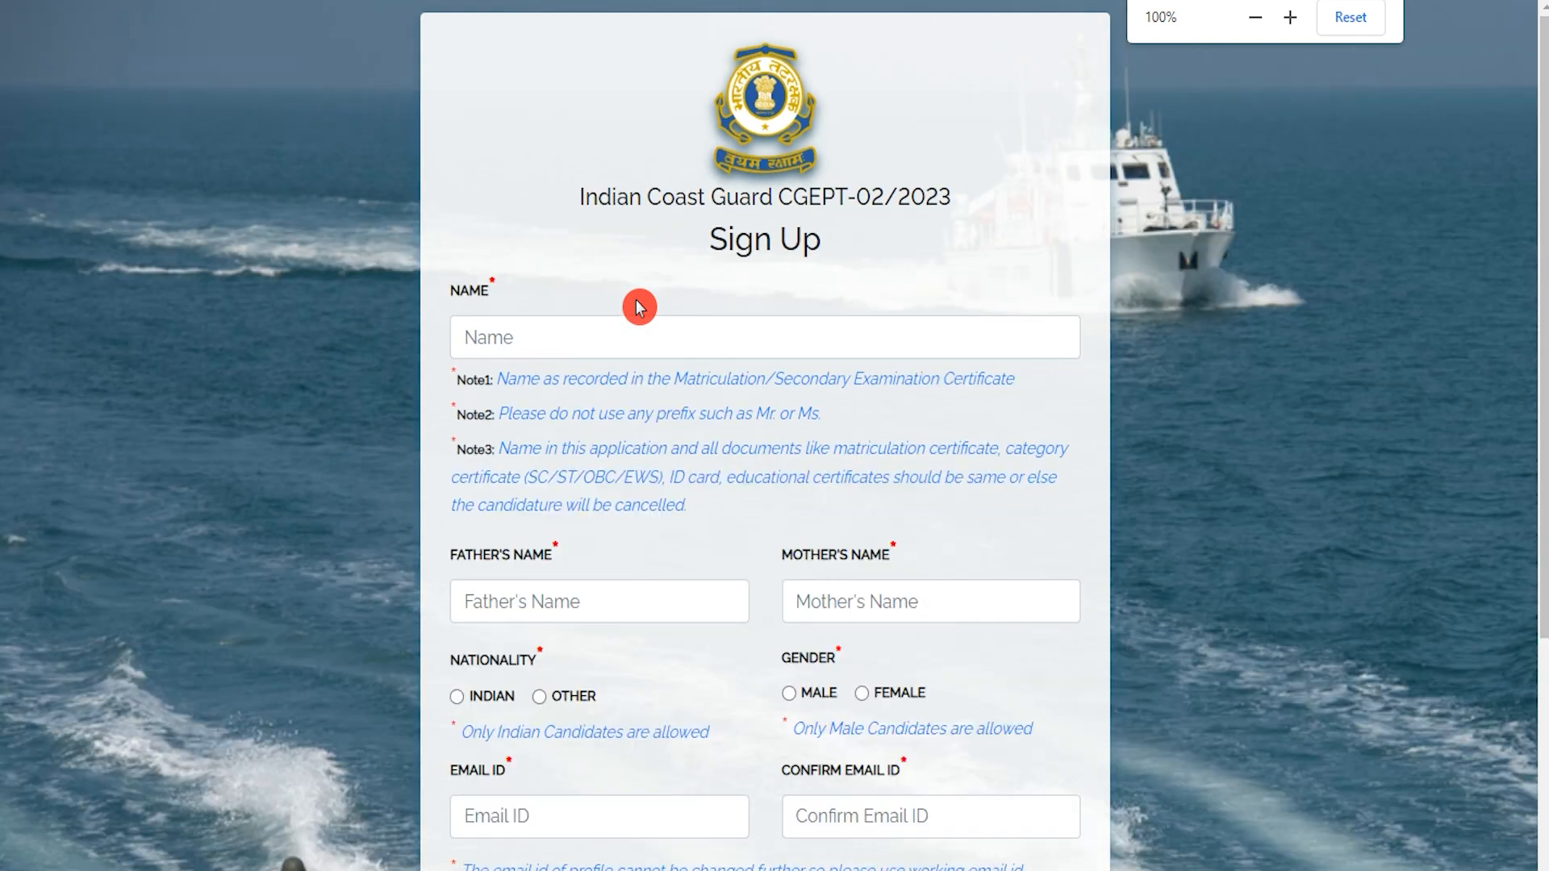
{"action": "left_click", "coordinate": [641, 345]}
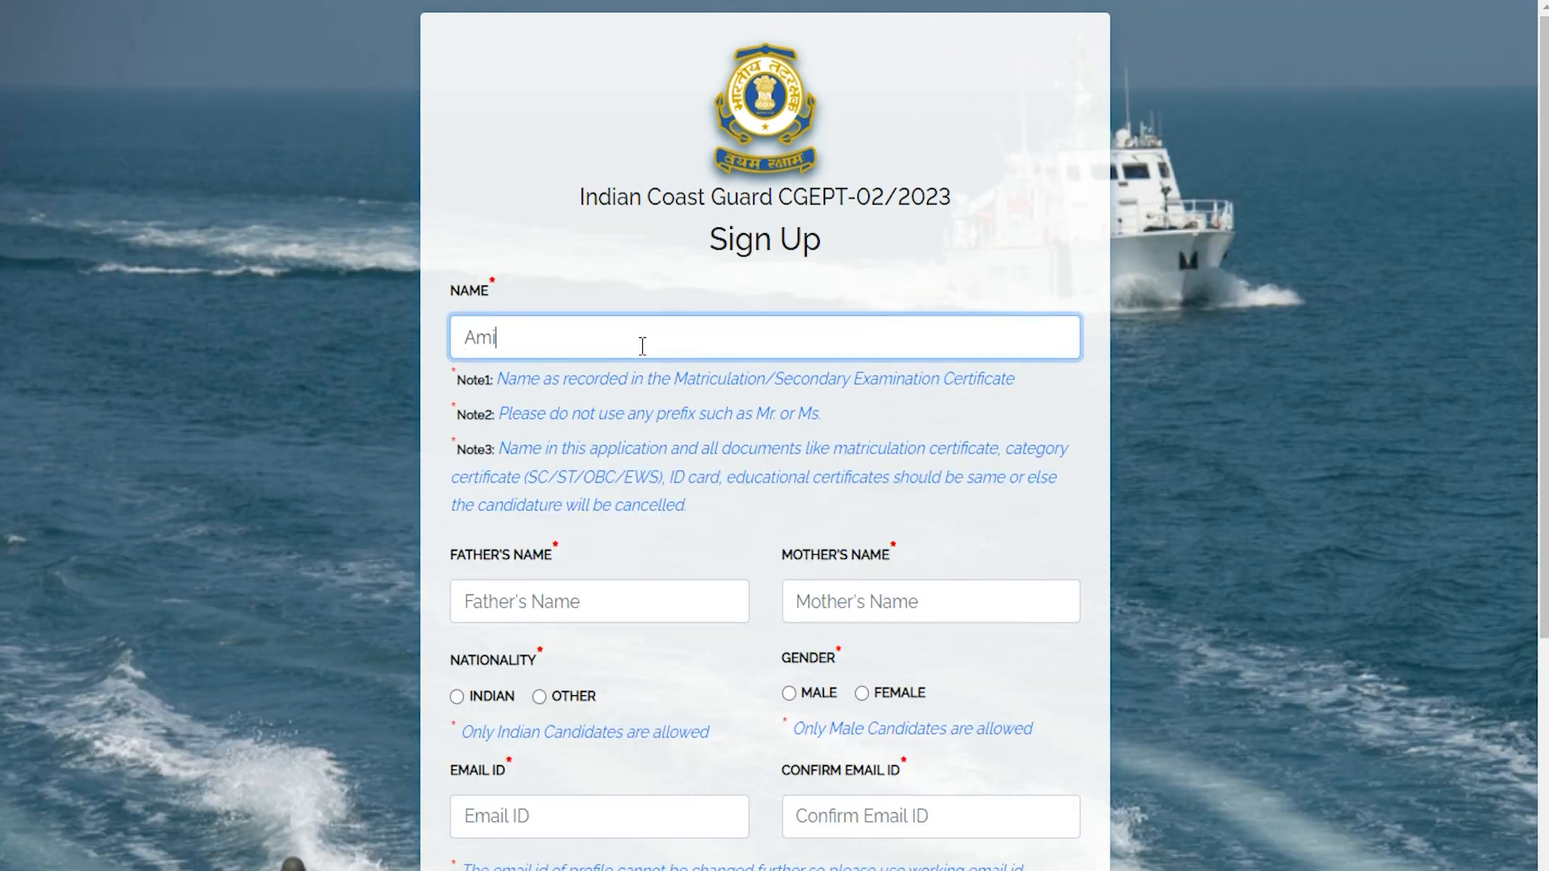
{"action": "left_click", "coordinate": [568, 597]}
{"action": "type", "text": "Rohan"}
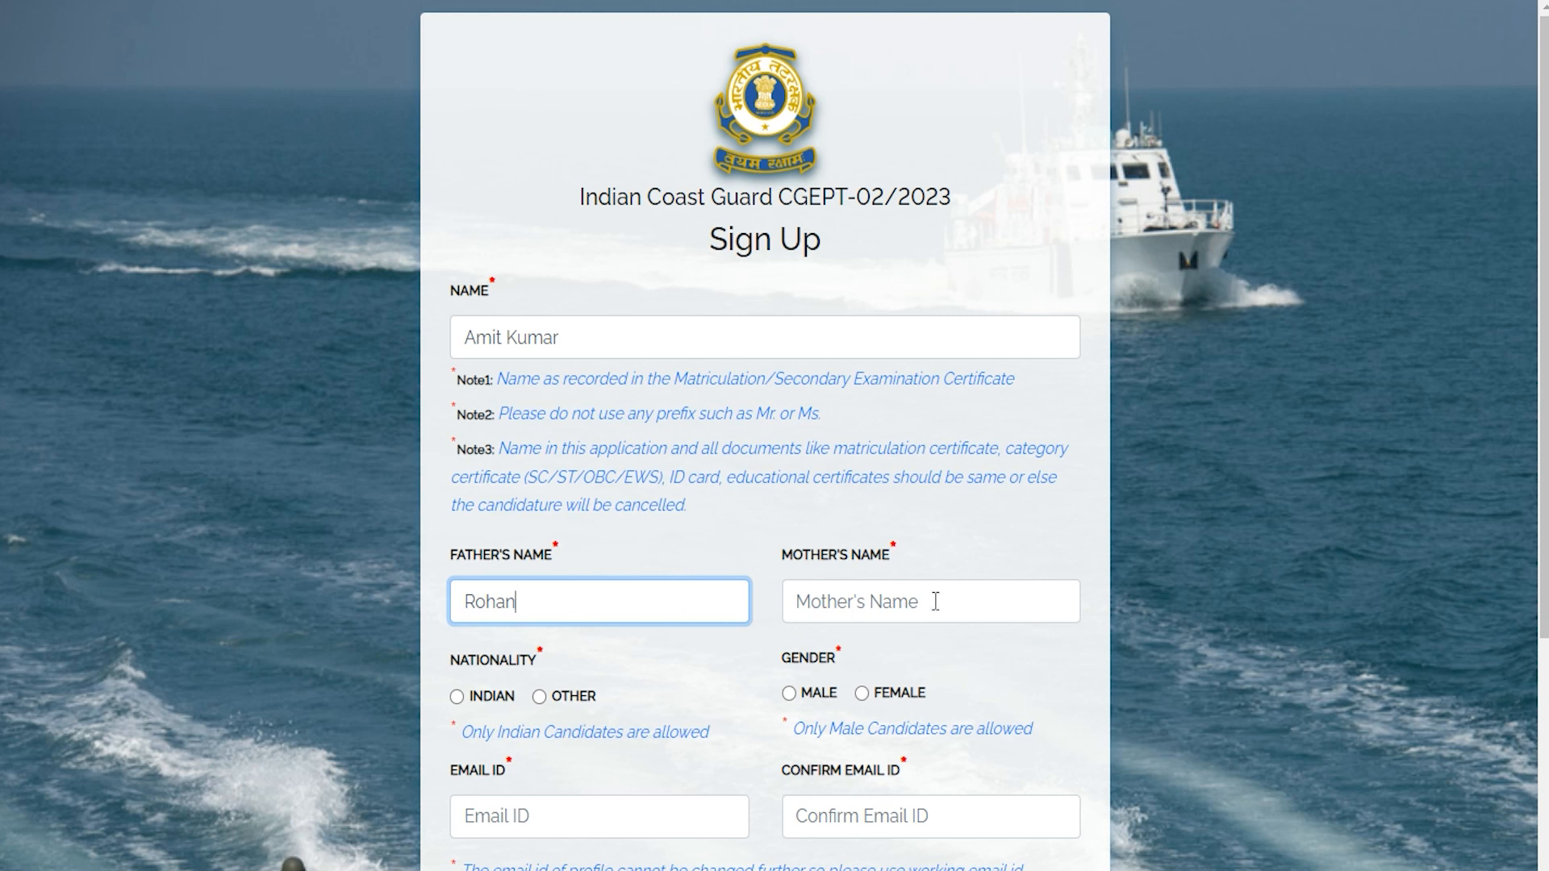
{"action": "left_click", "coordinate": [929, 600]}
{"action": "type", "text": "Reena"}
Set nationality Indian and gender male, then enter, confirm the email and enter the mobile number.
{"action": "scroll", "coordinate": [774, 649], "scroll_direction": "down", "scroll_amount": 5}
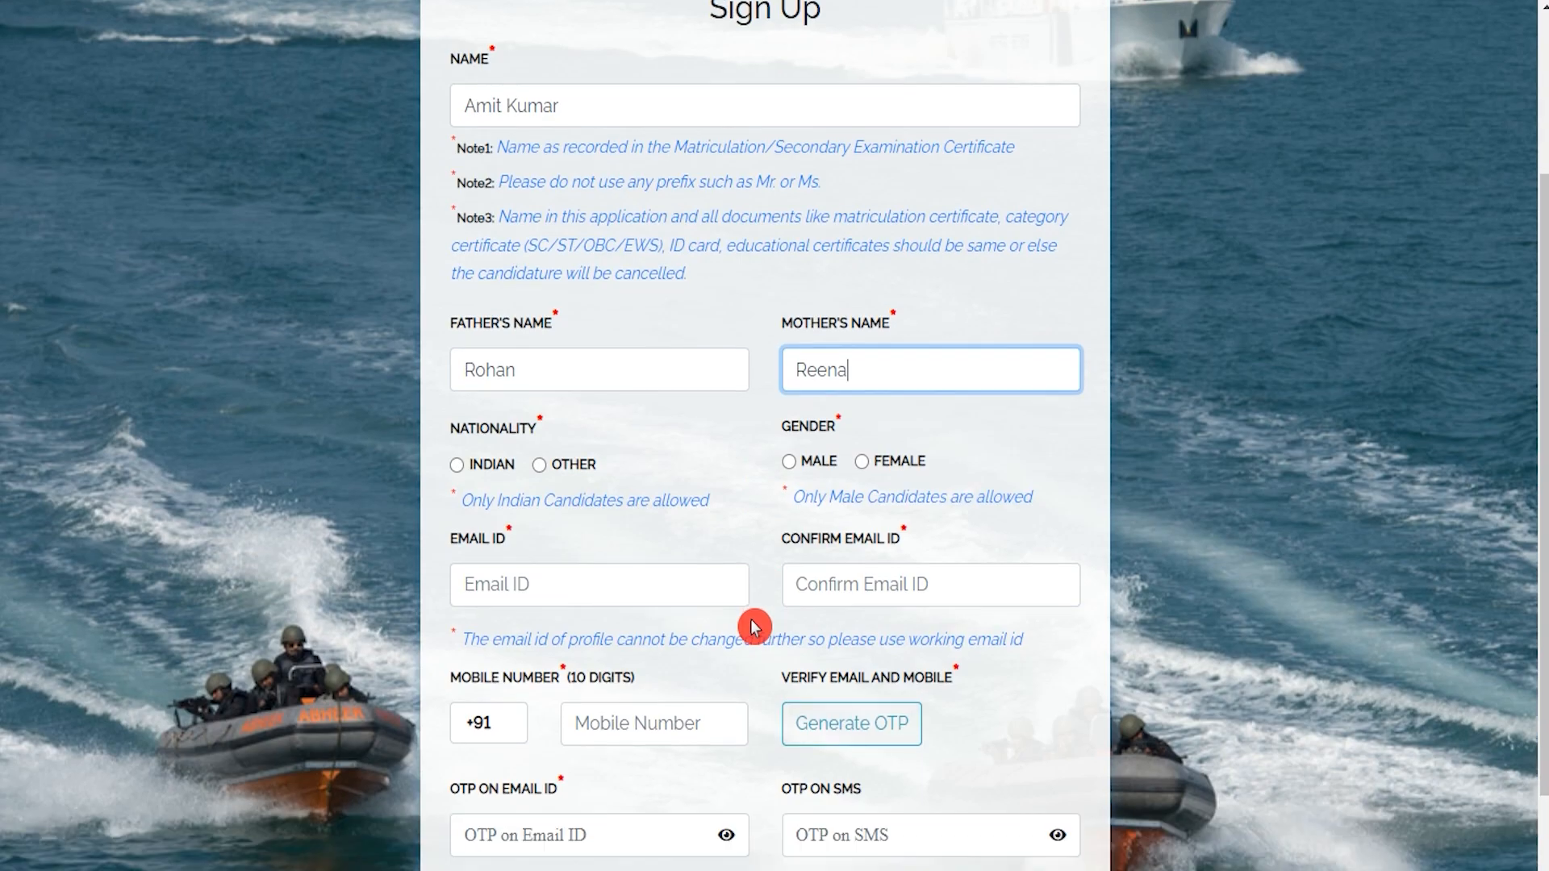
{"action": "left_click_drag", "start_coordinate": [476, 291], "coordinate": [516, 292]}
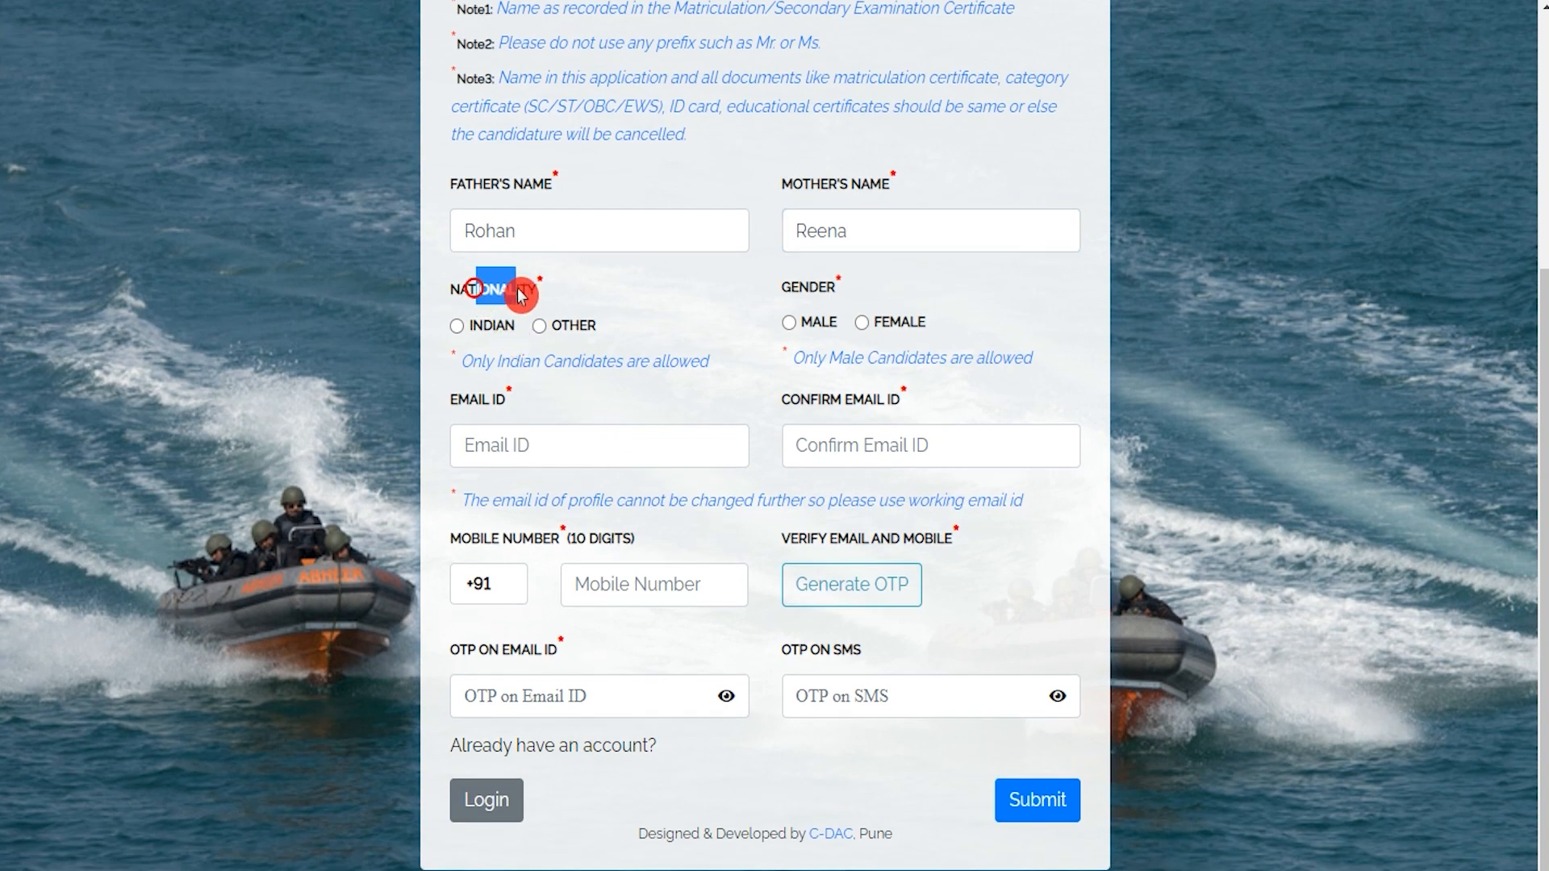
{"action": "left_click", "coordinate": [458, 327]}
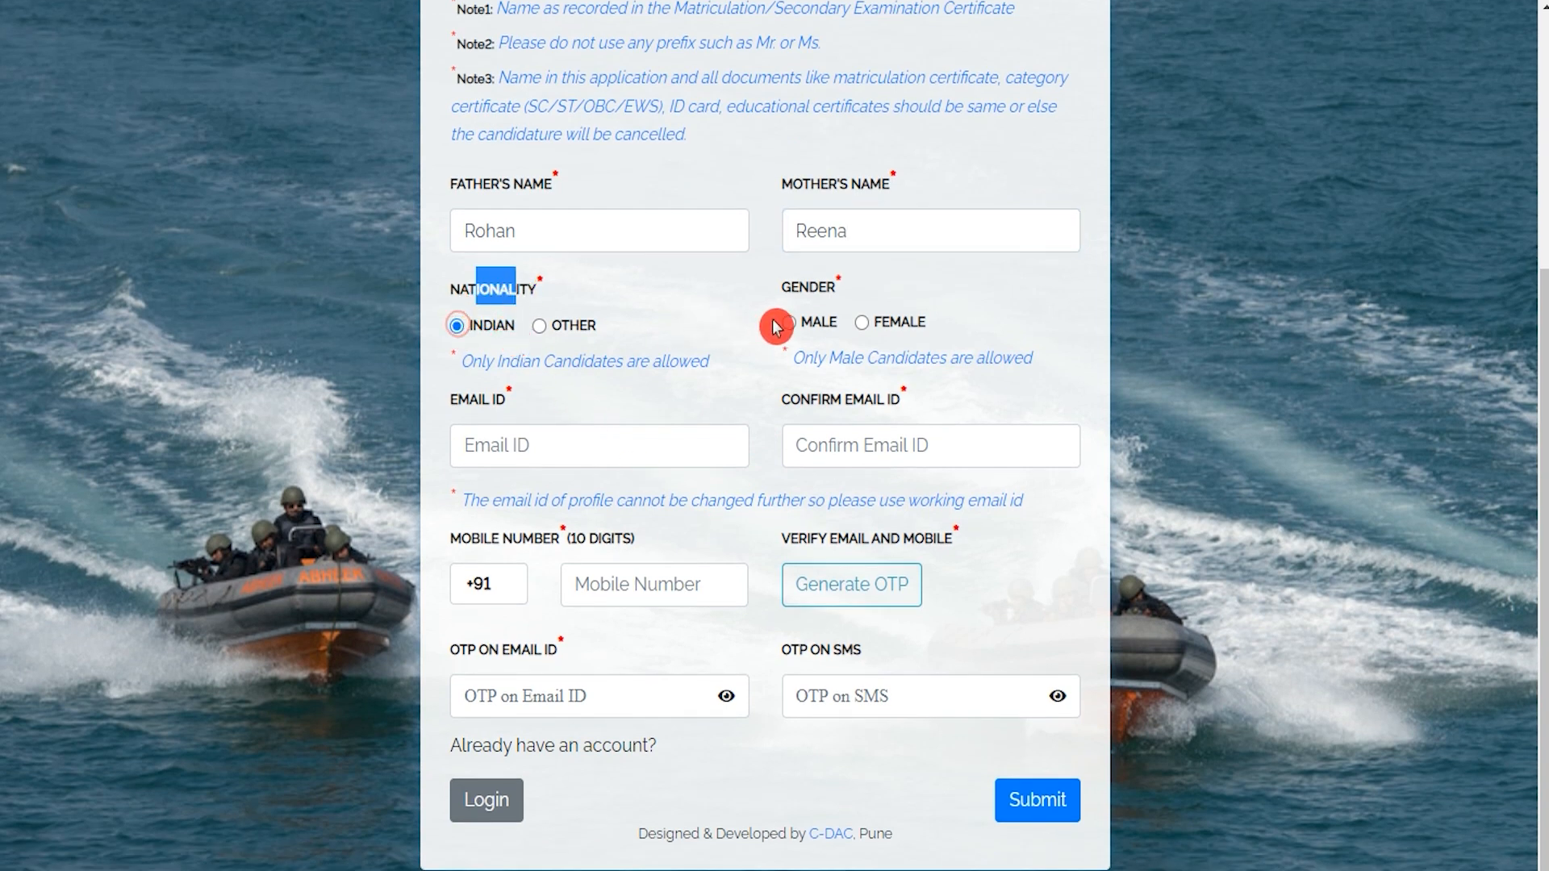
{"action": "left_click", "coordinate": [792, 325]}
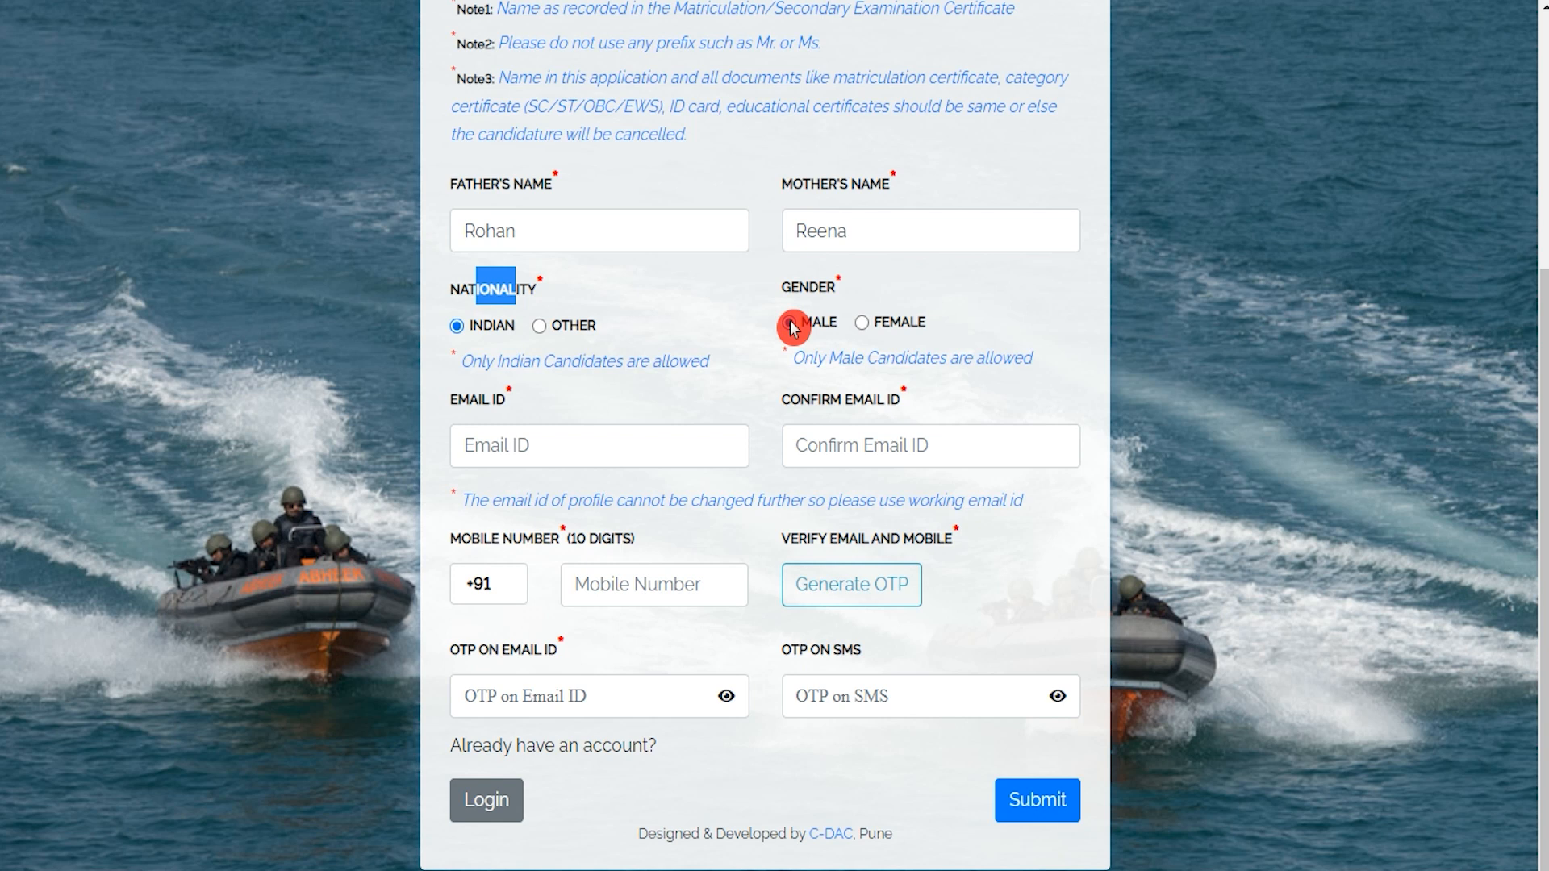
{"action": "left_click", "coordinate": [604, 450]}
{"action": "type", "text": "abc@"}
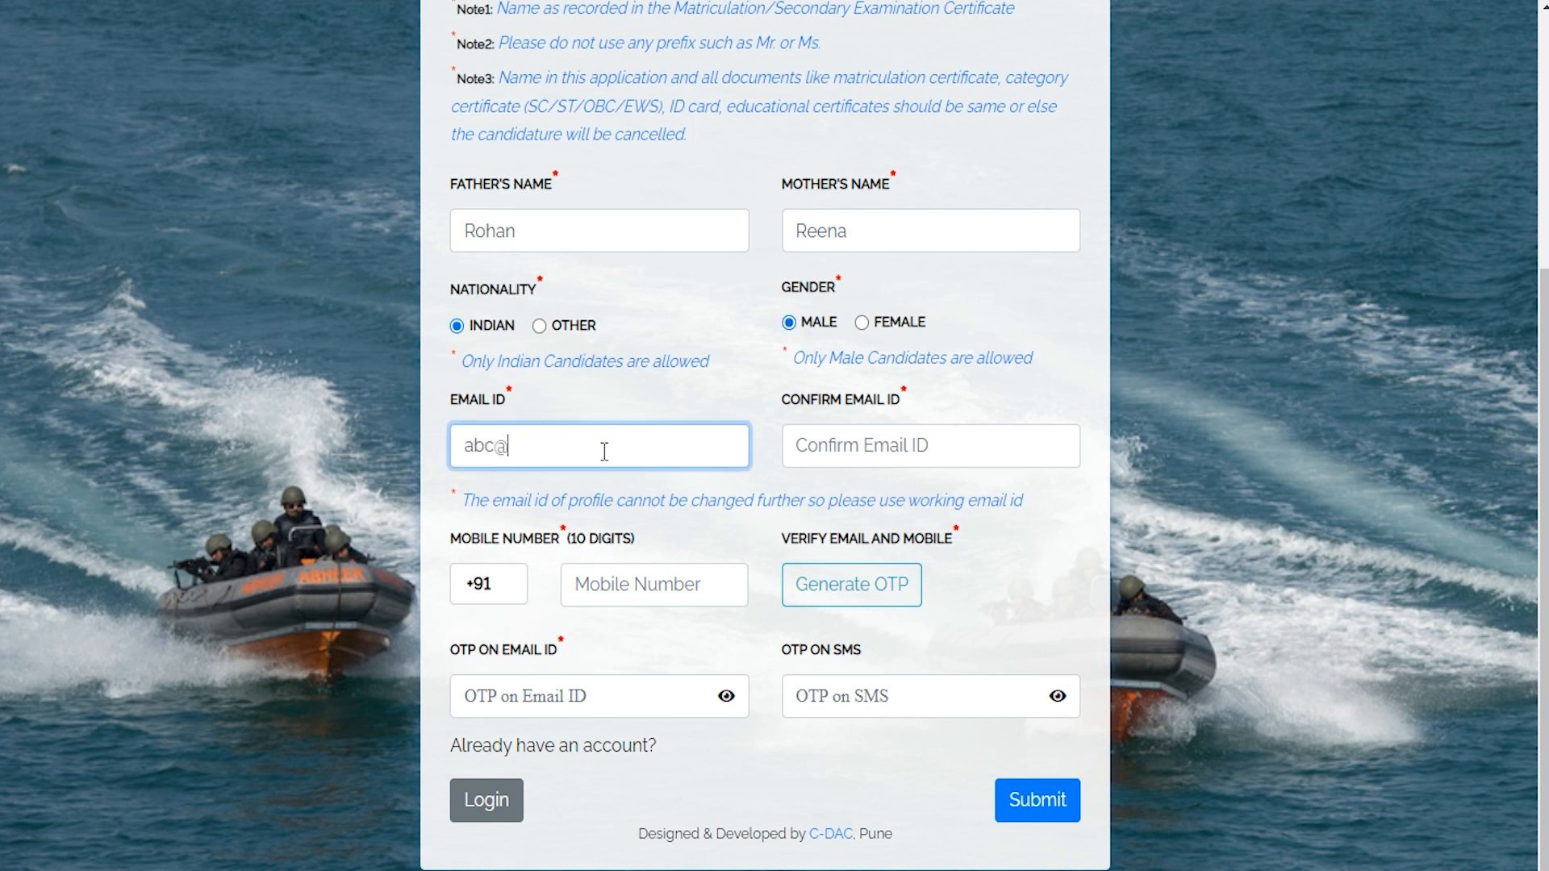
{"action": "type", "text": "gmail.com"}
{"action": "left_click", "coordinate": [799, 446]}
{"action": "type", "text": "abc"}
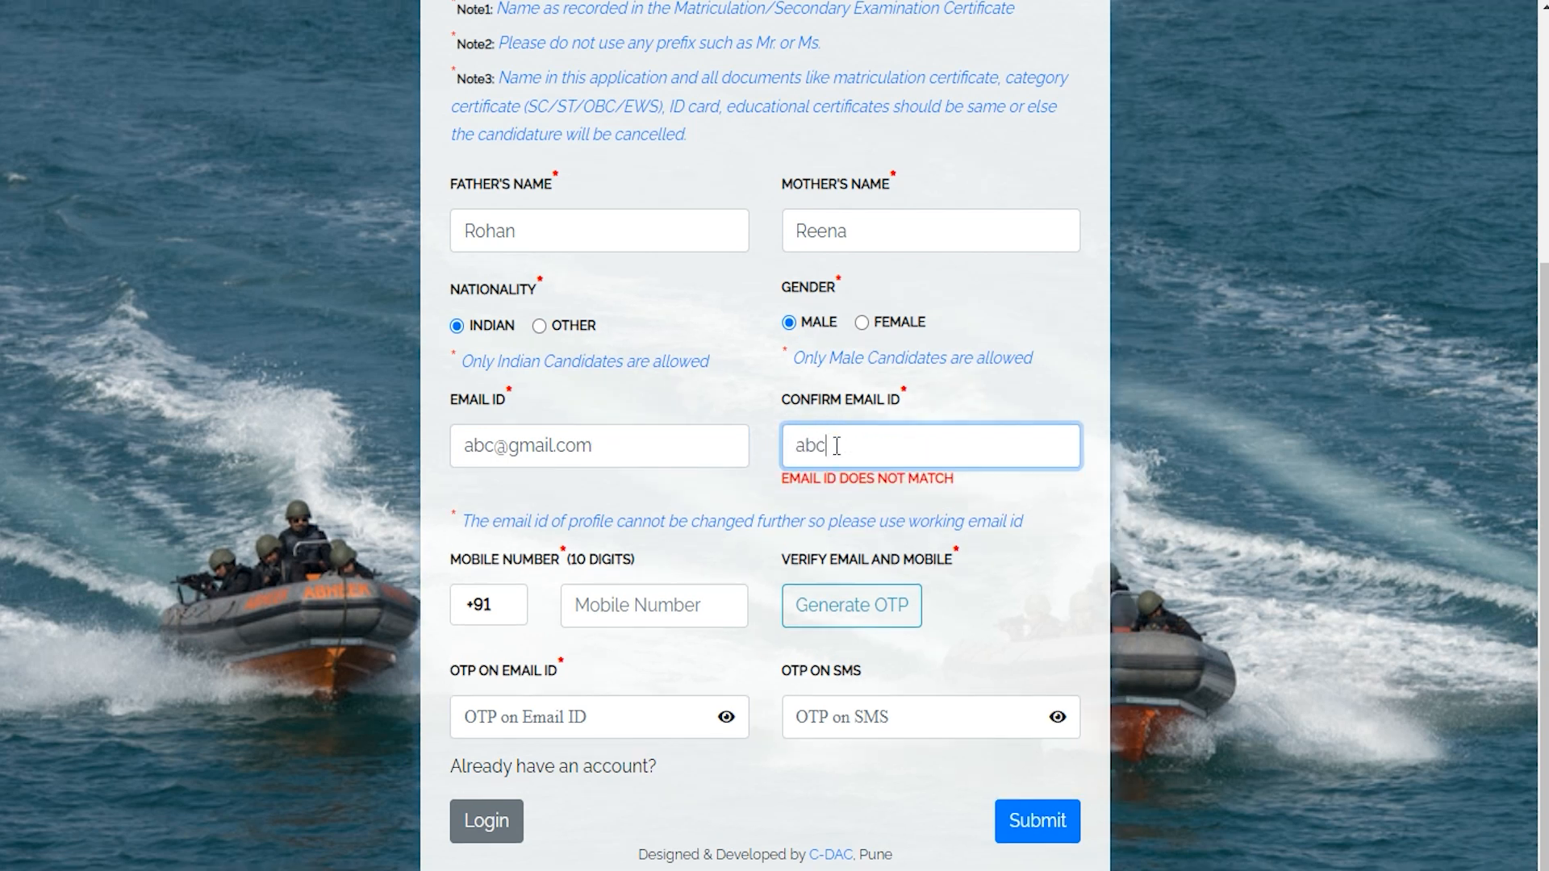
{"action": "type", "text": "@gmail.com"}
{"action": "left_click", "coordinate": [637, 584]}
{"action": "type", "text": "123456789"}
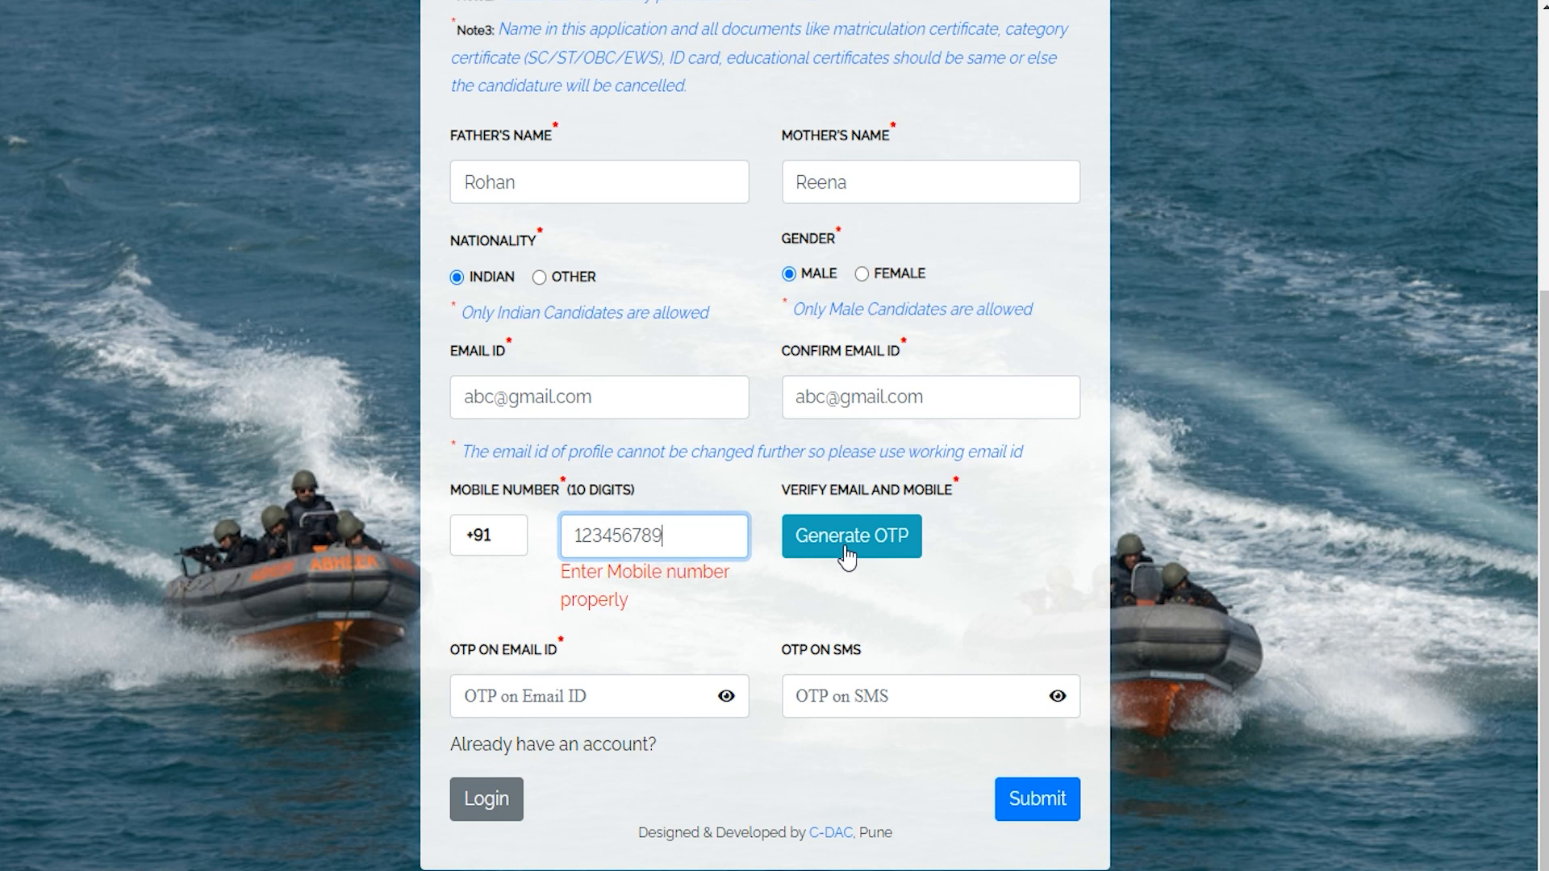
Fill in the email and SMS OTPs and submit the registration.
{"action": "left_click", "coordinate": [568, 706]}
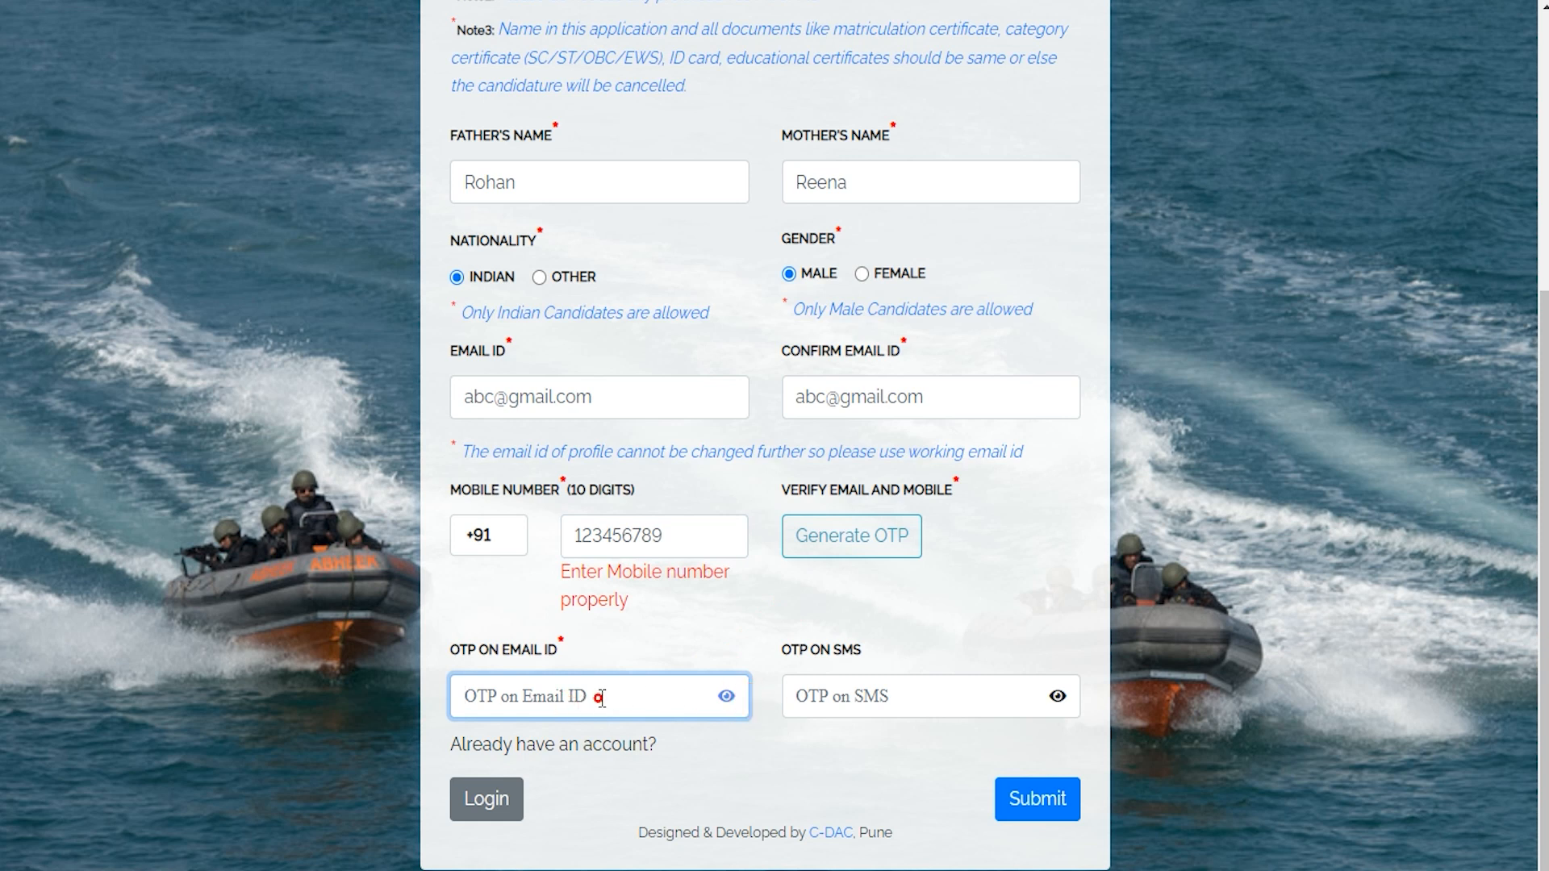
{"action": "left_click", "coordinate": [881, 699]}
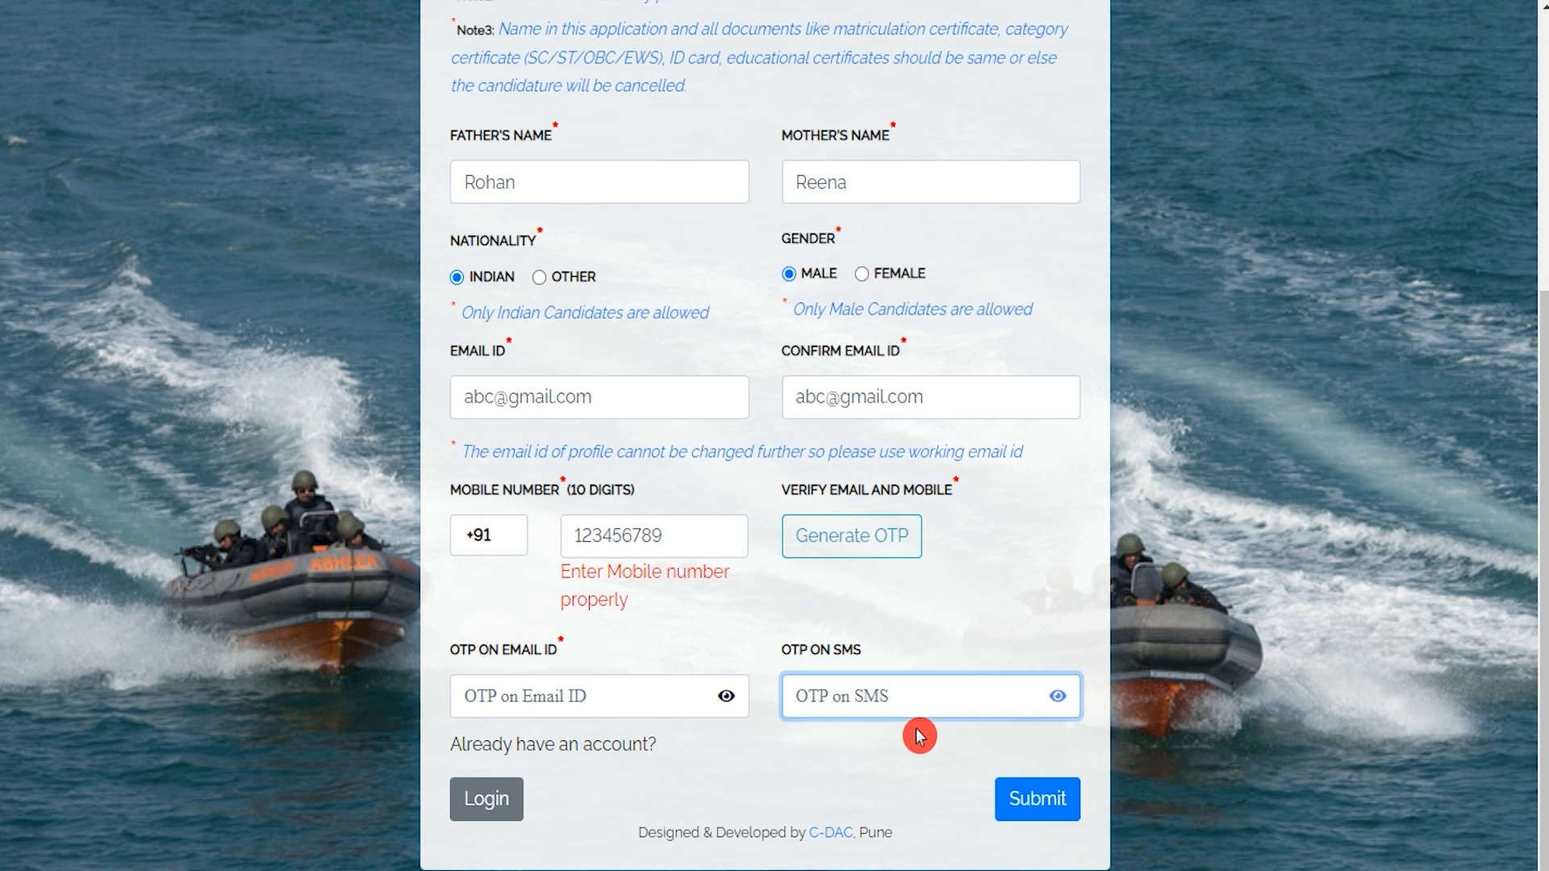
{"action": "left_click", "coordinate": [1038, 800]}
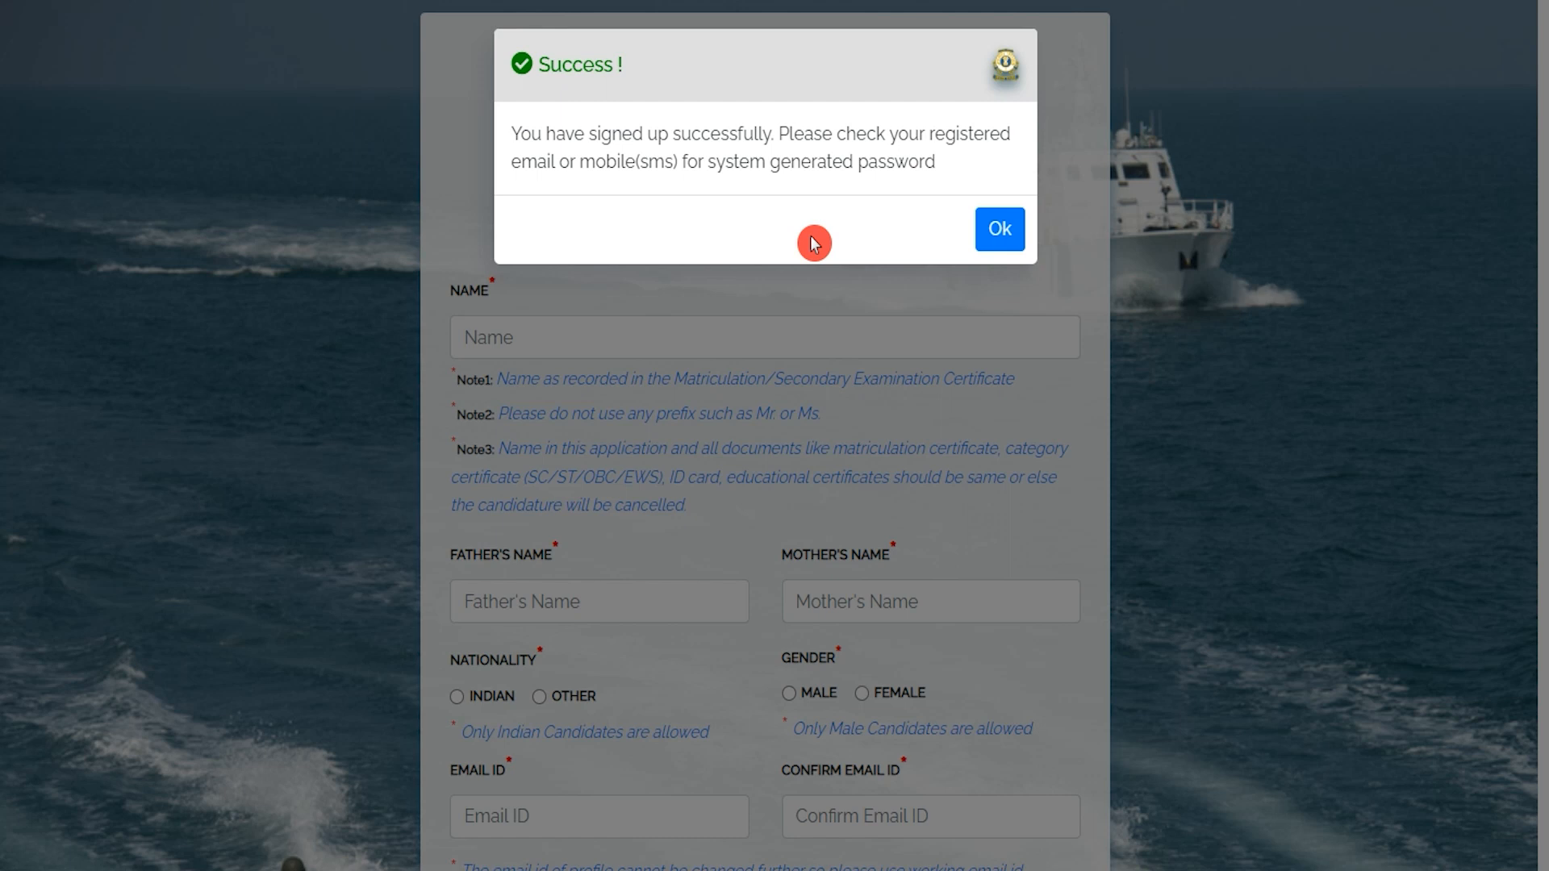
Dismiss the success message and log in with the emailed password and captcha.
{"action": "left_click", "coordinate": [999, 230]}
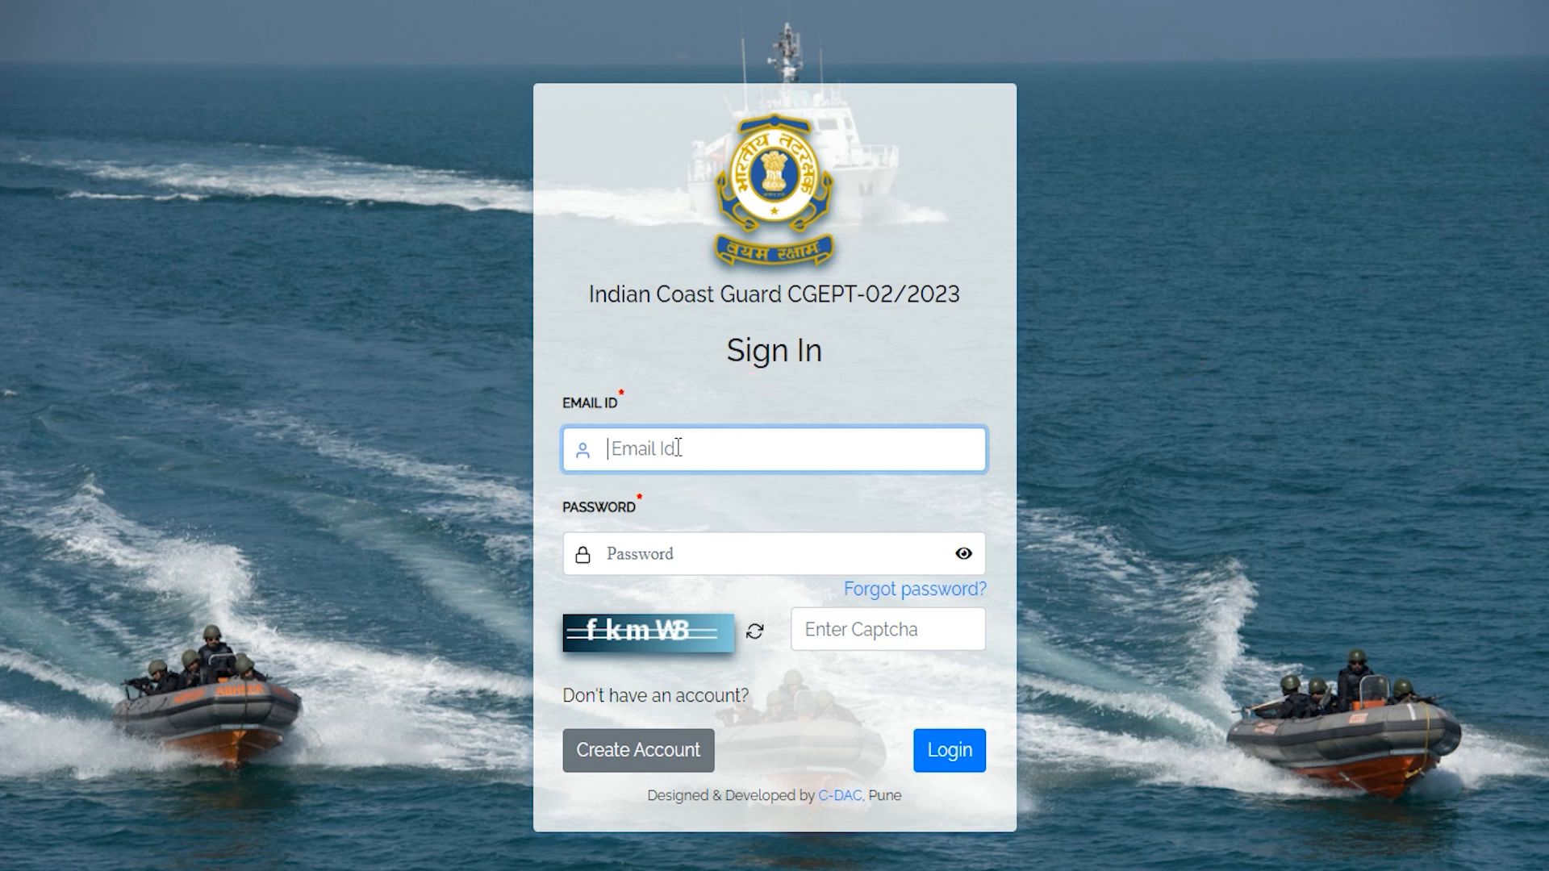
{"action": "left_click", "coordinate": [668, 557]}
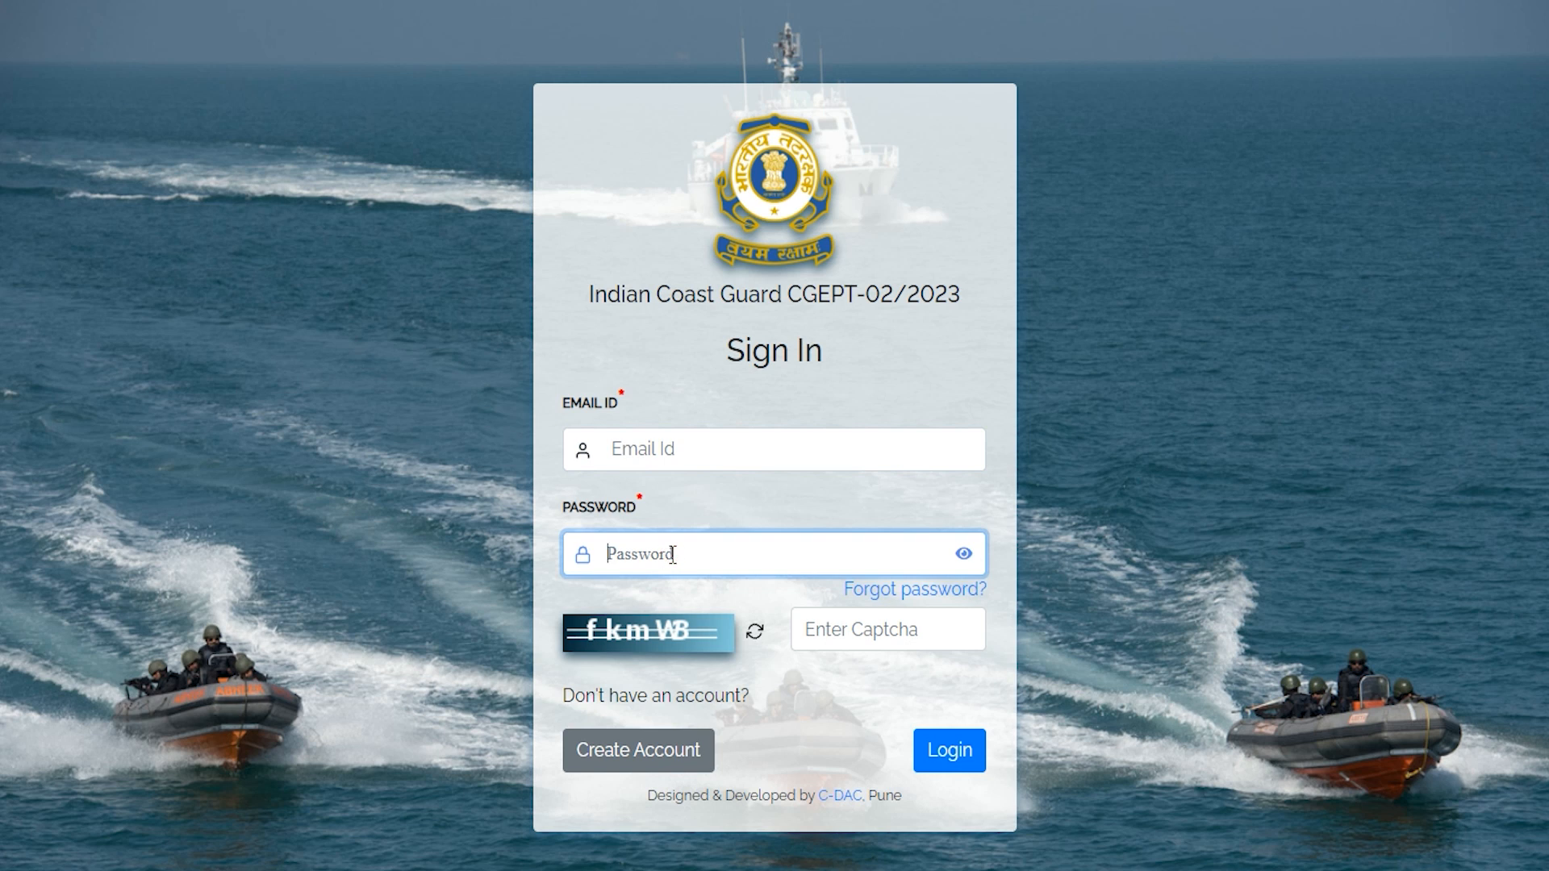
{"action": "left_click", "coordinate": [835, 627]}
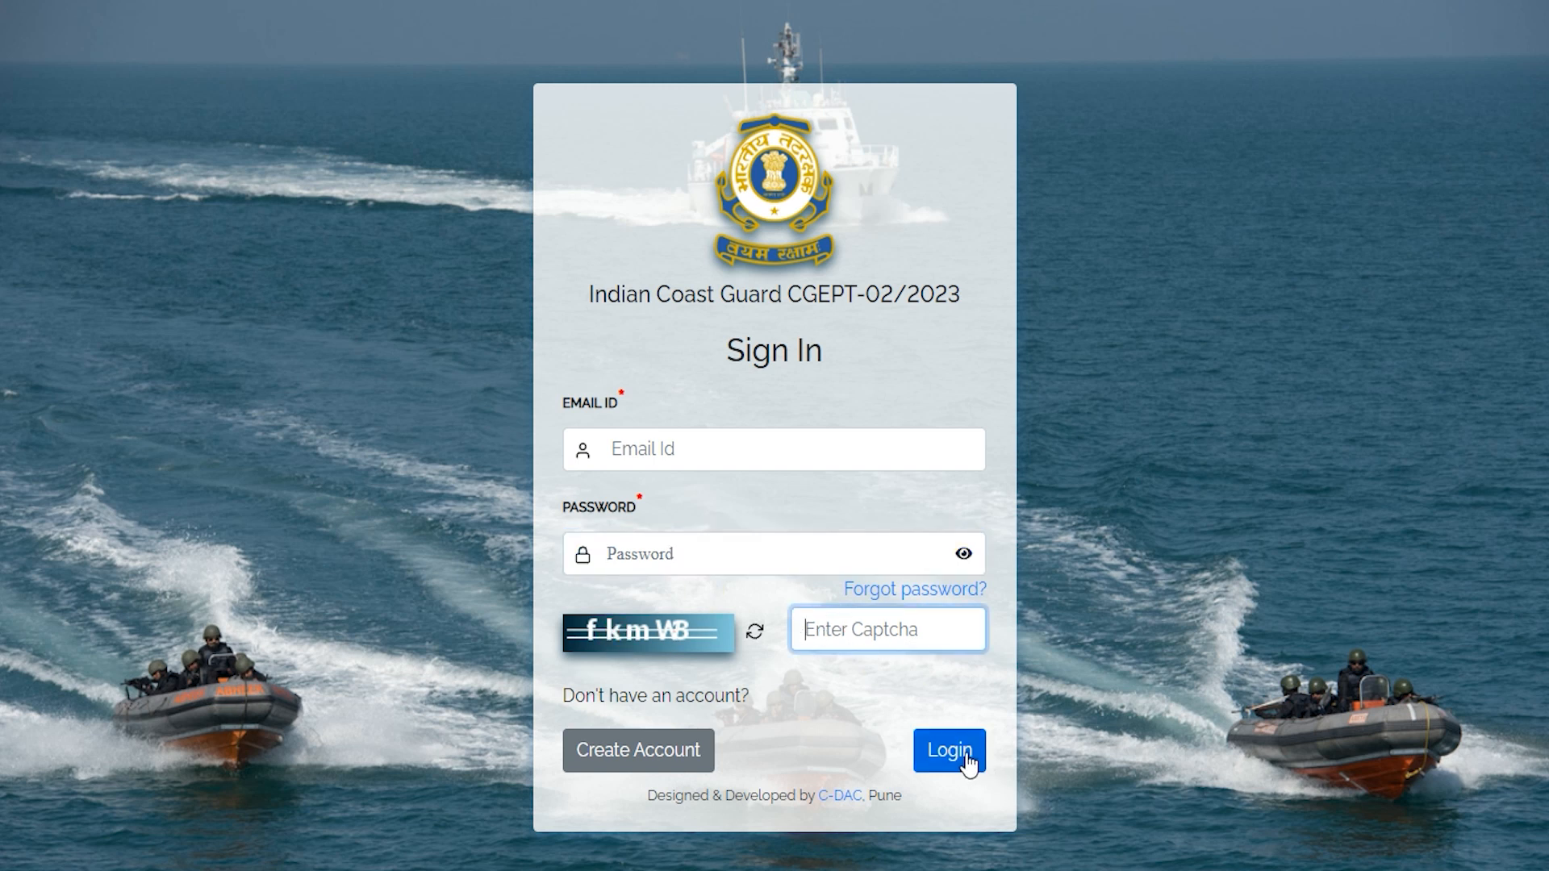
{"action": "left_click", "coordinate": [713, 690]}
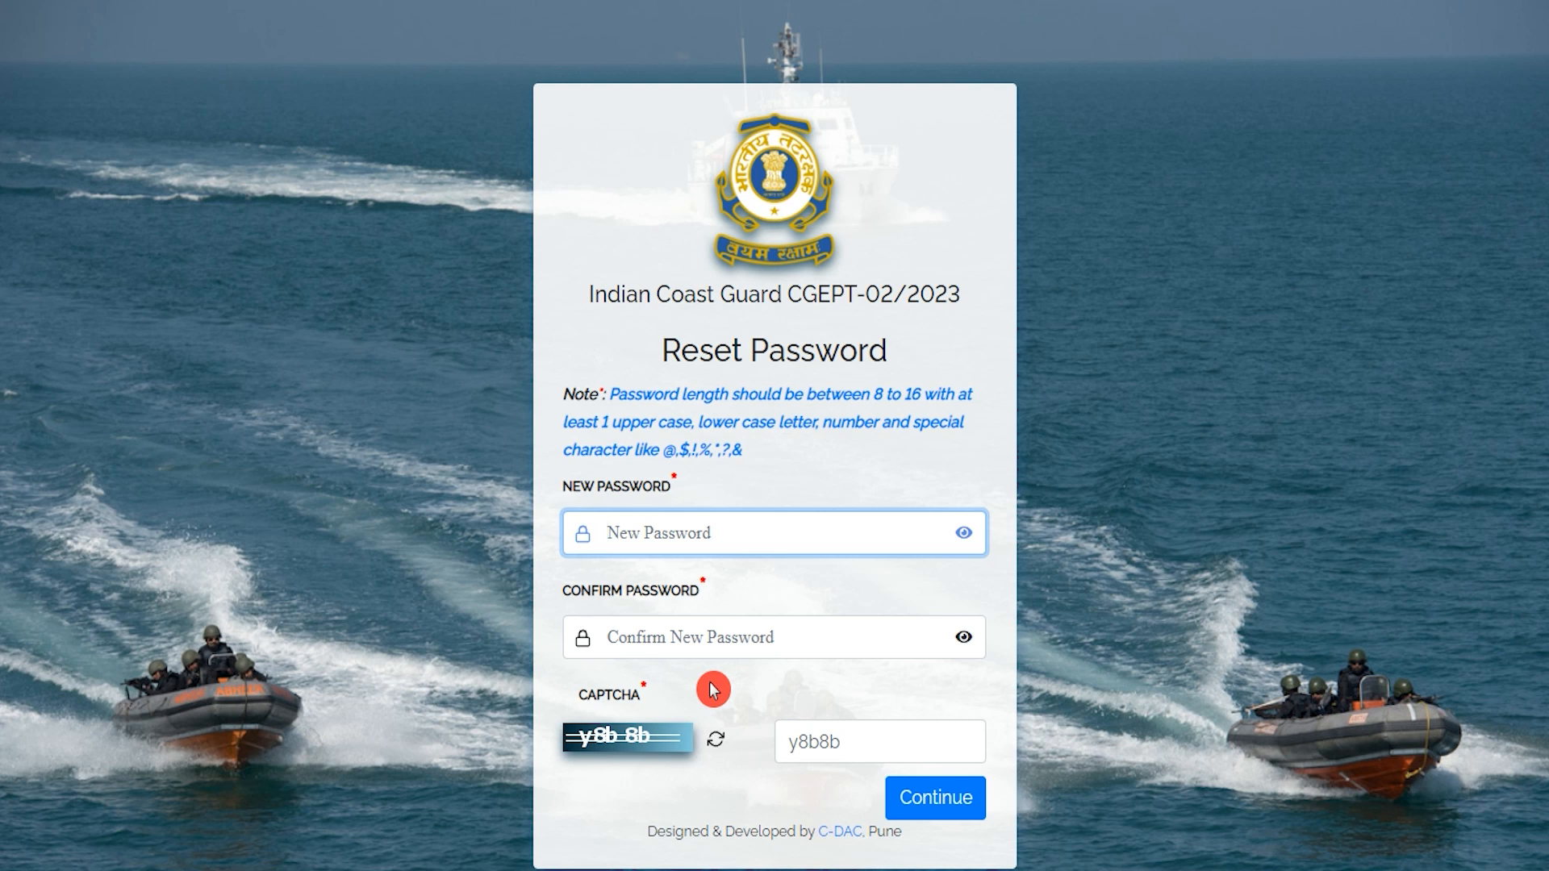
Set a new 8–16 character password, confirm it, and fill the captcha.
{"action": "left_click", "coordinate": [884, 394]}
{"action": "left_click_drag", "start_coordinate": [911, 395], "coordinate": [874, 394]}
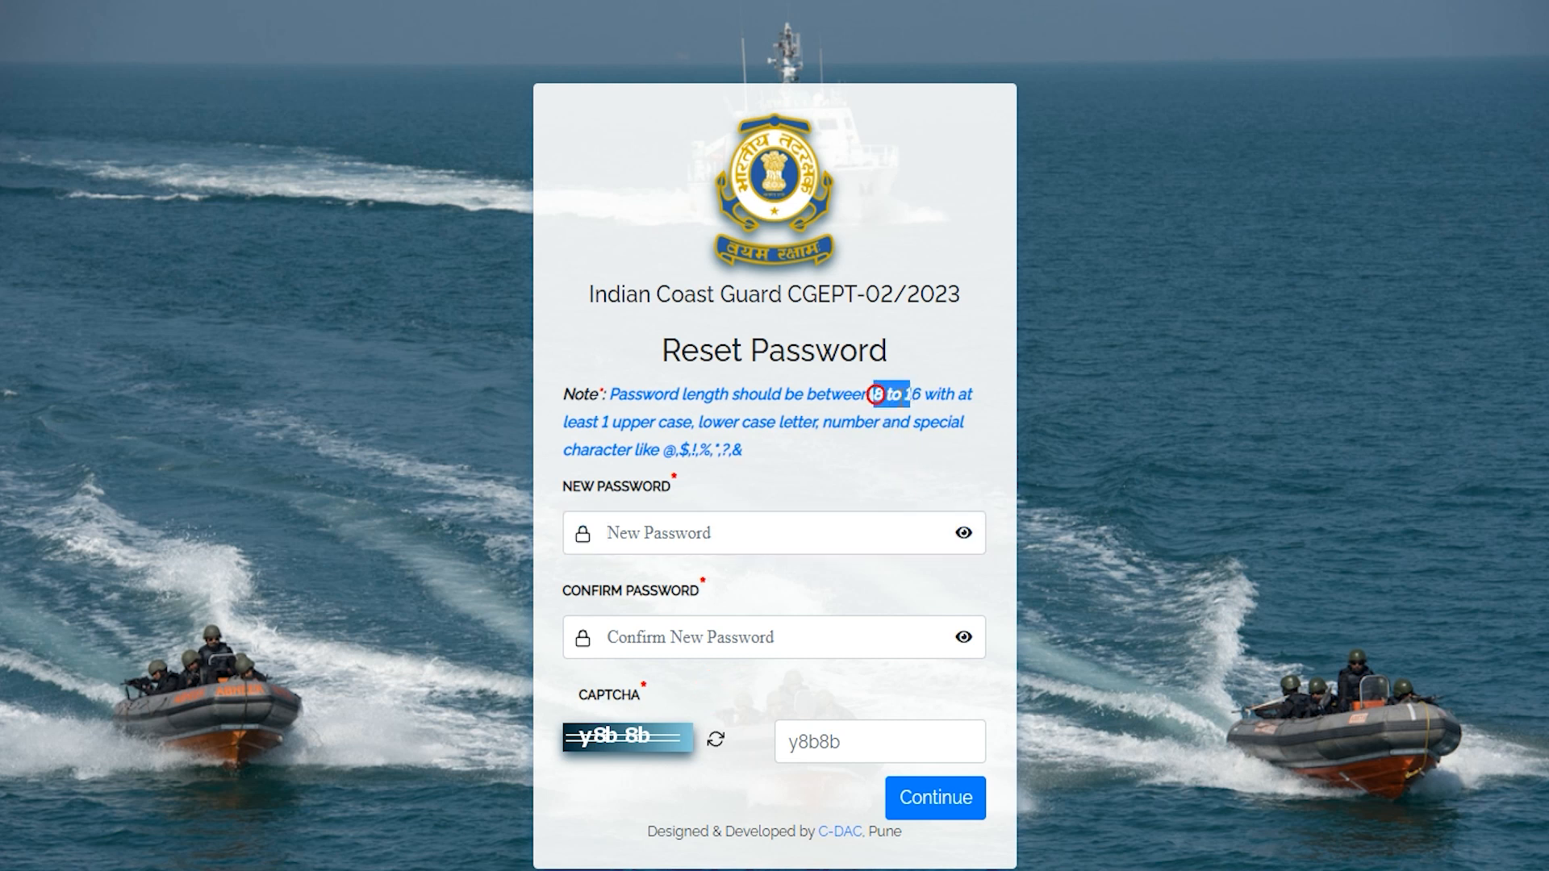
{"action": "left_click", "coordinate": [723, 530]}
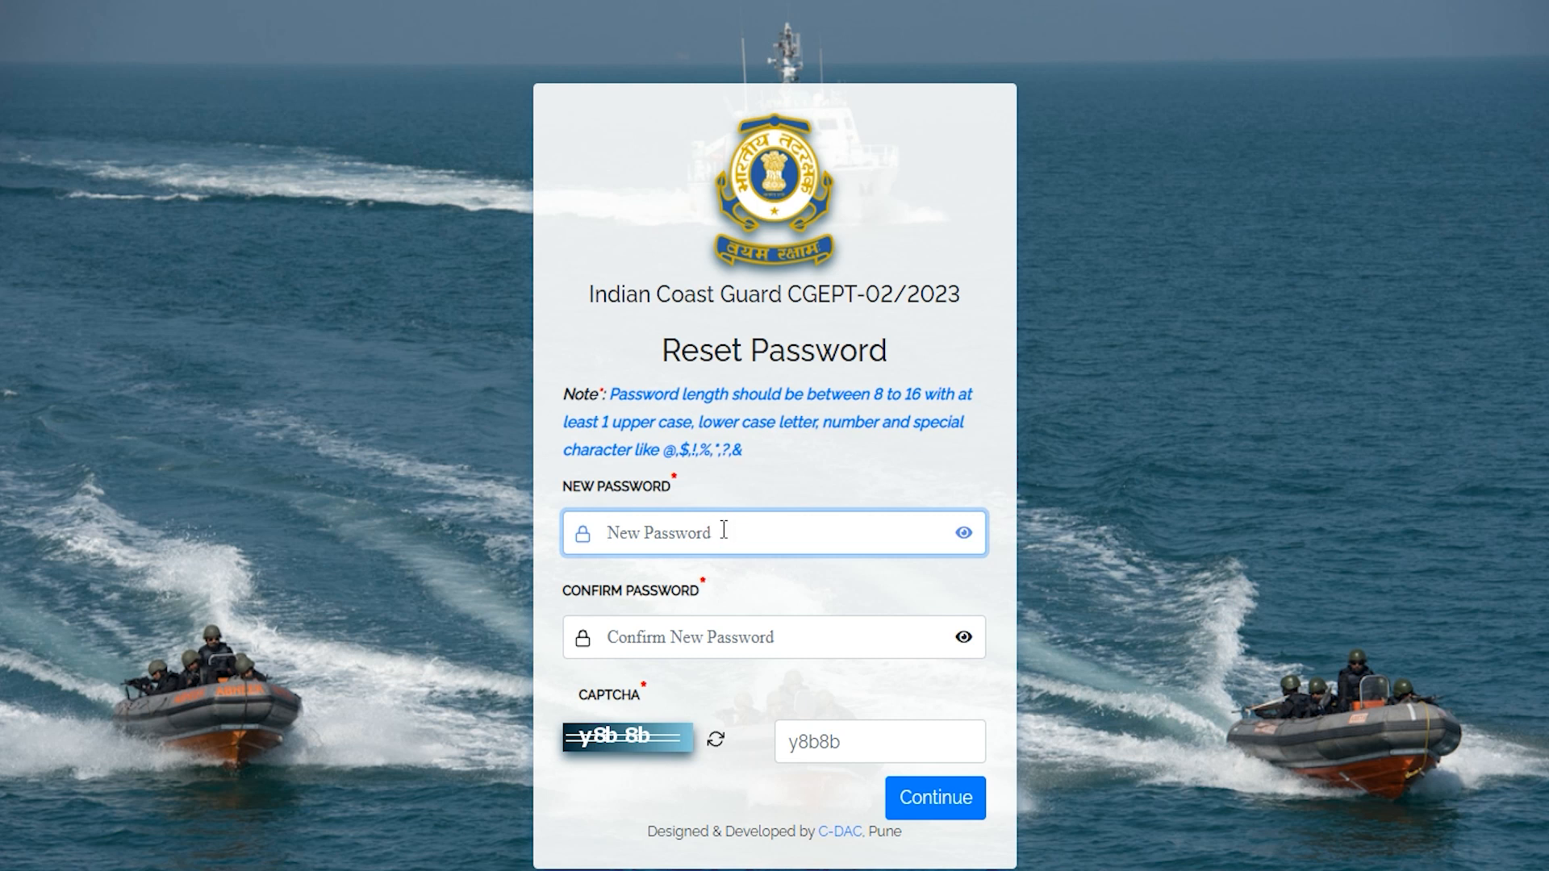
{"action": "left_click", "coordinate": [668, 633]}
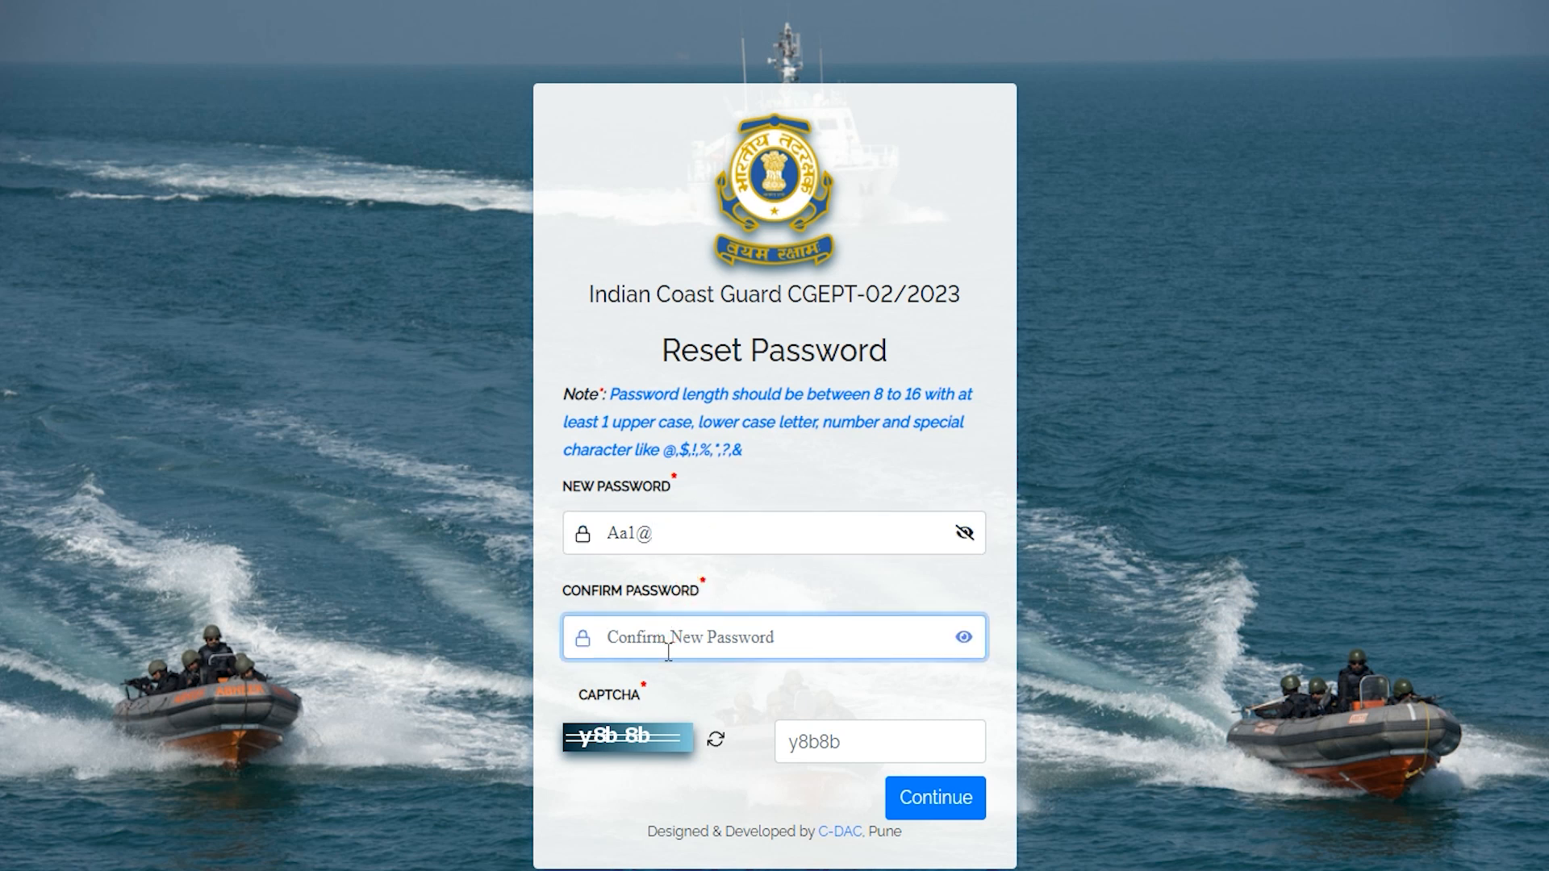
{"action": "left_click", "coordinate": [868, 743]}
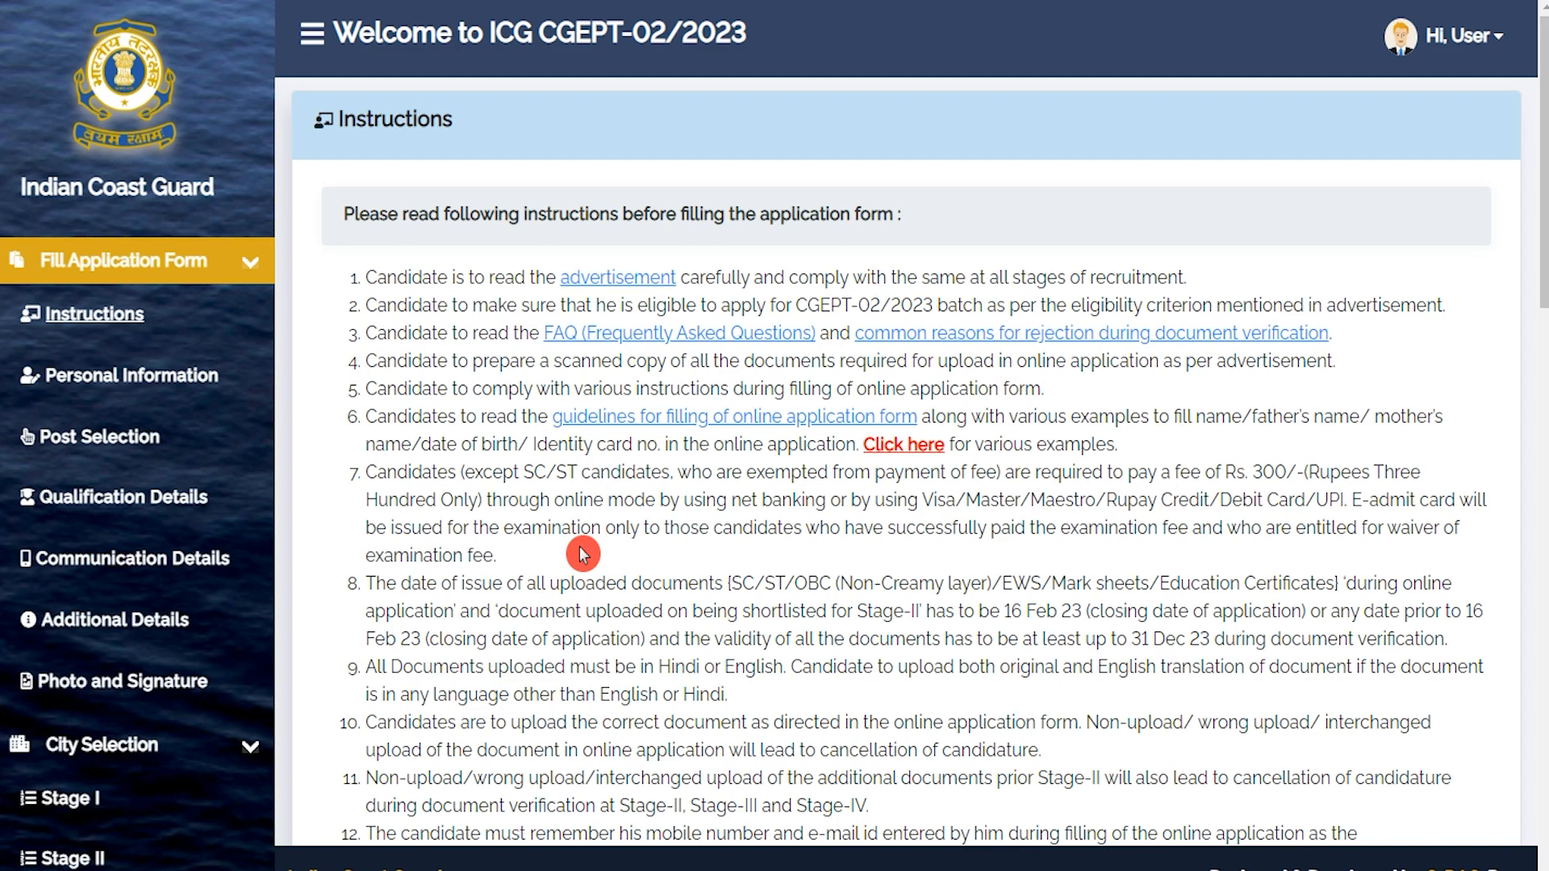
Scroll to the end of the instructions, tick the read-and-understood declaration, and submit.
{"action": "scroll", "coordinate": [583, 555], "scroll_direction": "down", "scroll_amount": 15}
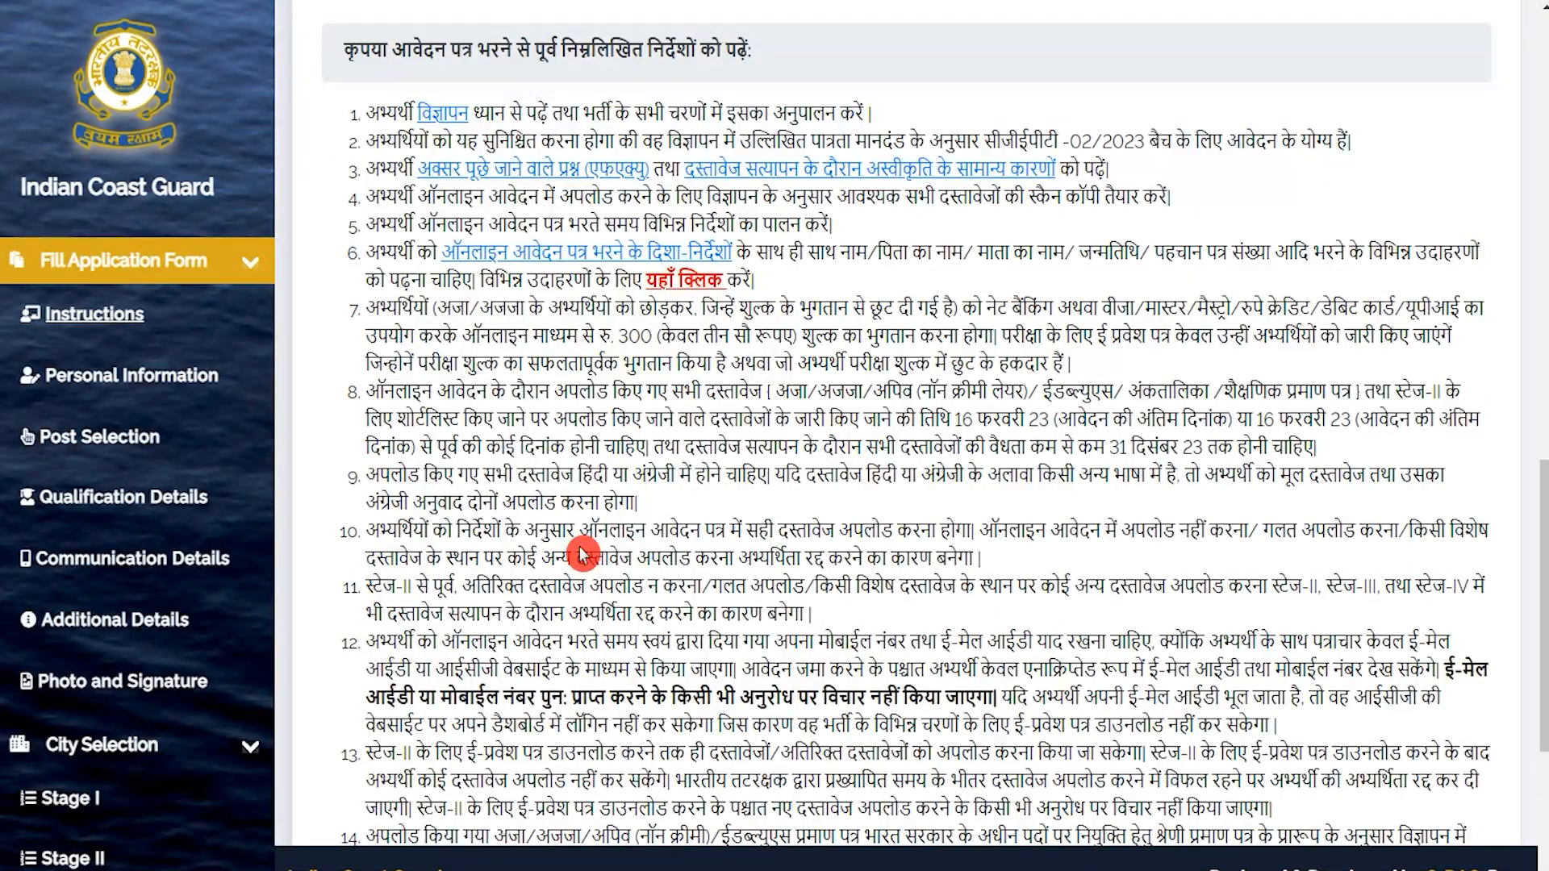
{"action": "scroll", "coordinate": [583, 556], "scroll_direction": "down", "scroll_amount": 5}
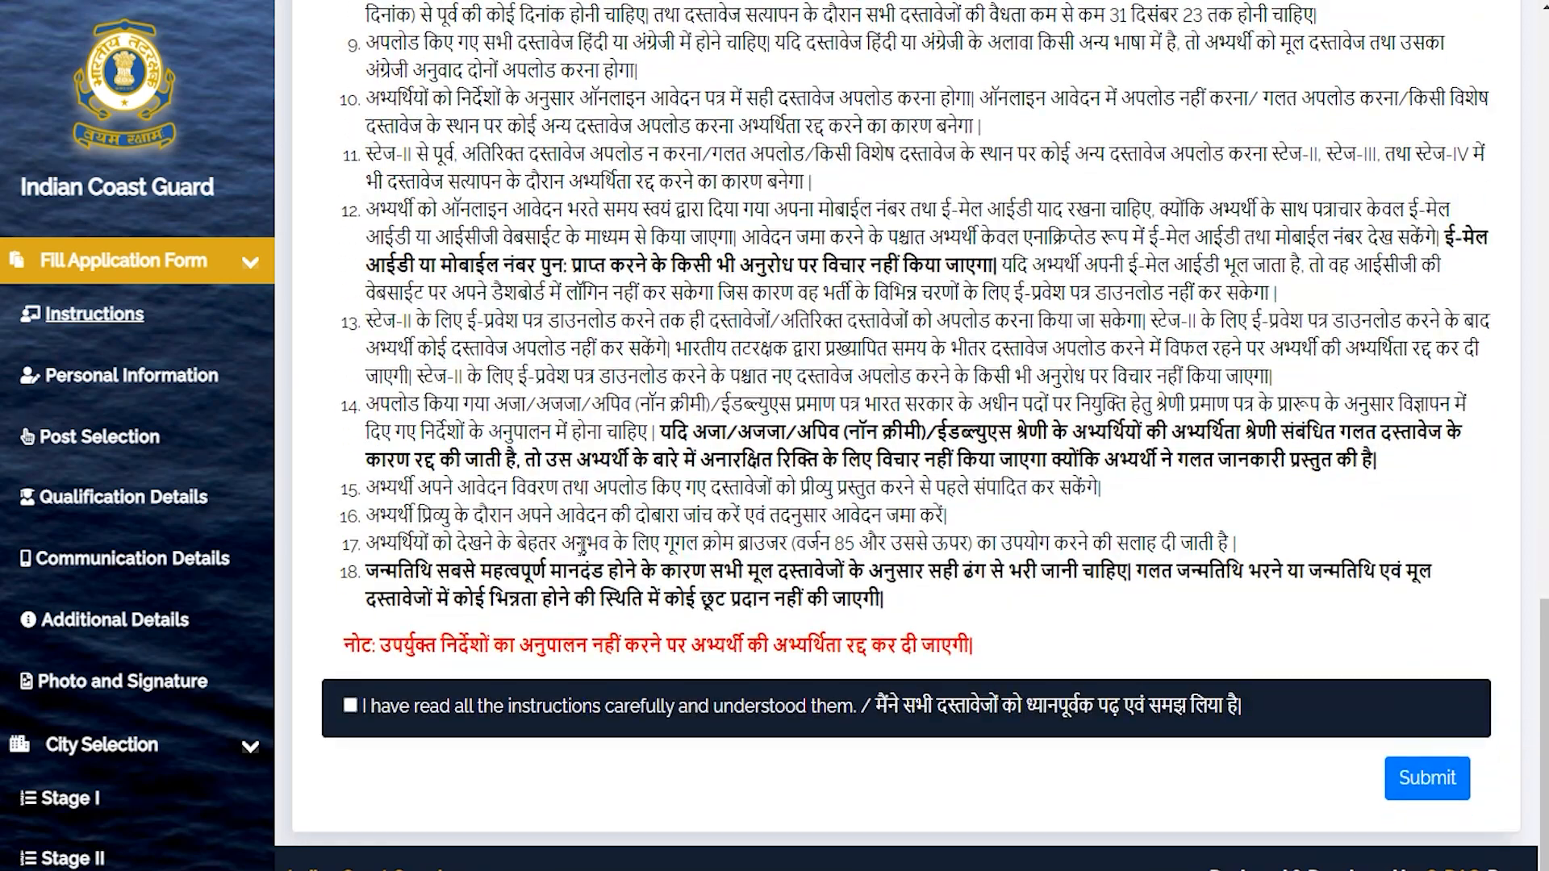
{"action": "left_click", "coordinate": [350, 708]}
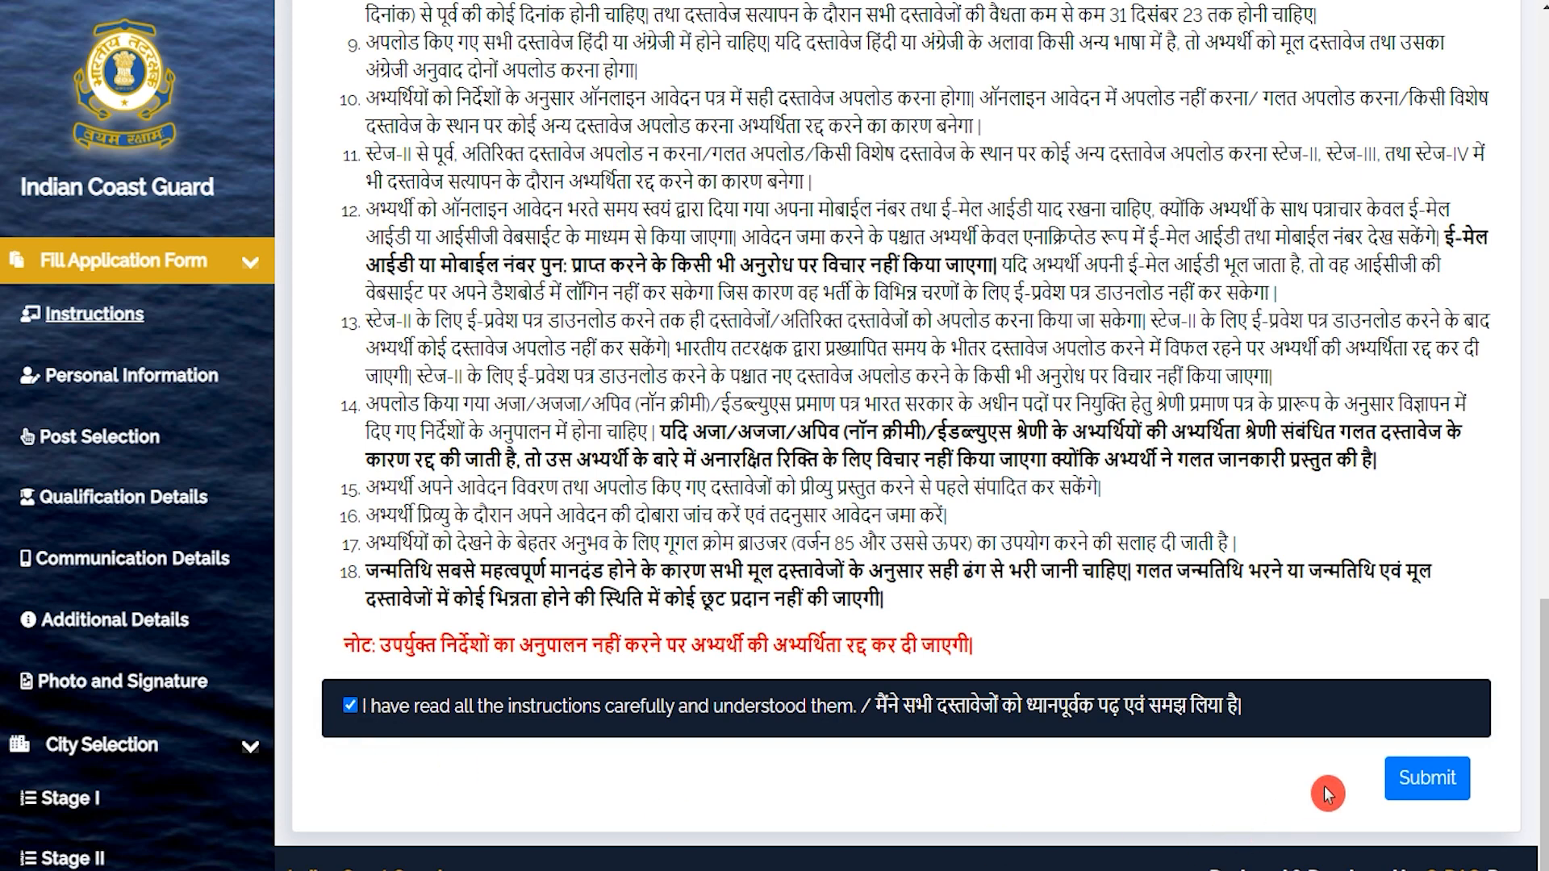
{"action": "left_click", "coordinate": [1391, 779]}
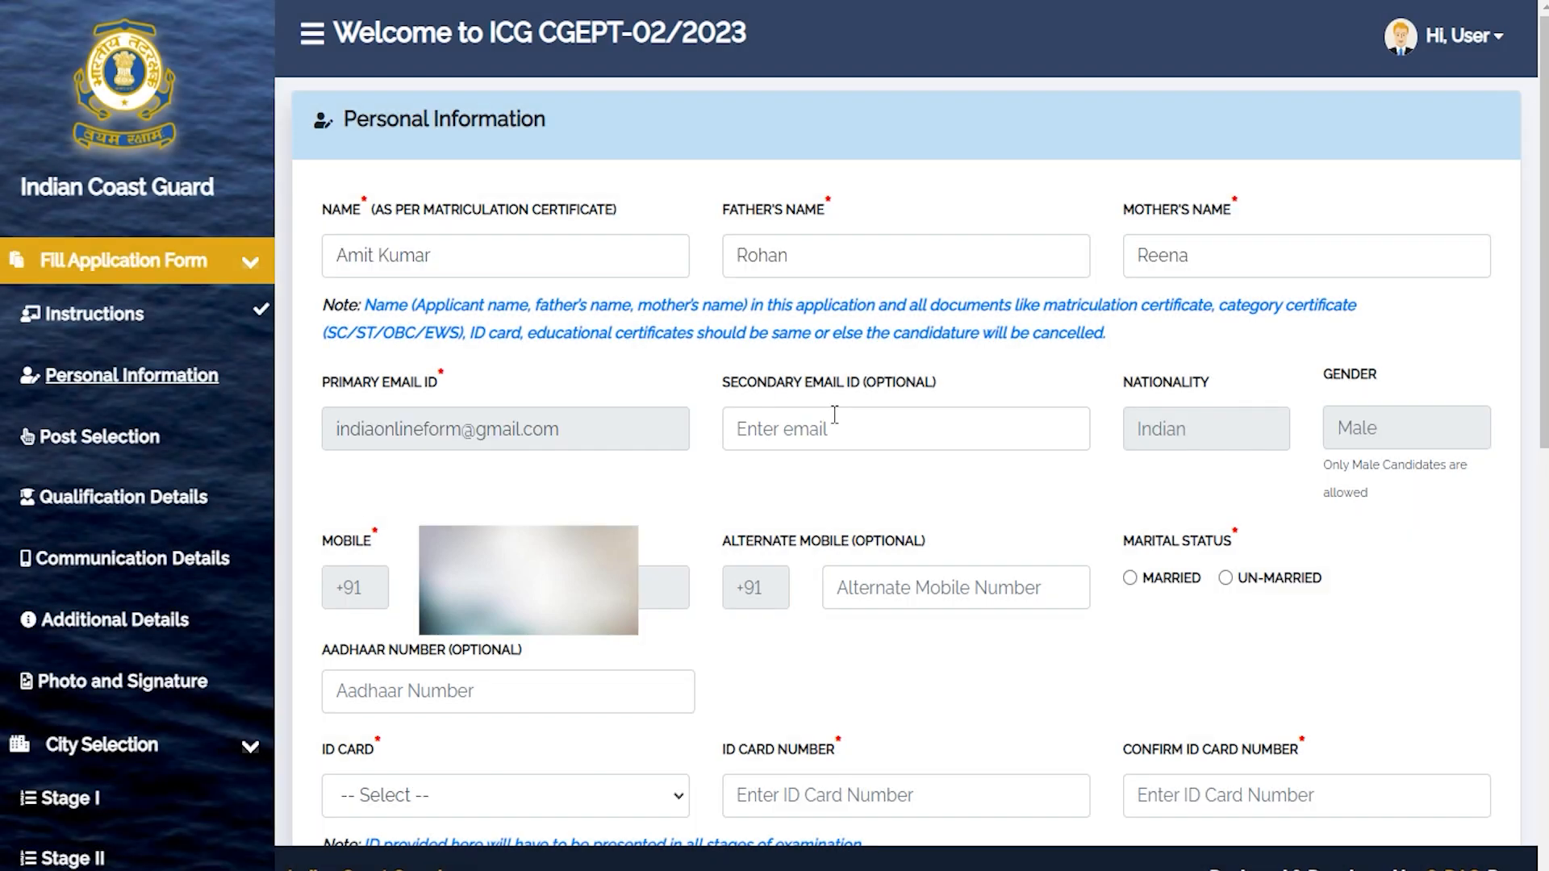
Pass the optional contact fields, choose Un-Married, enter the Aadhaar number and tick consent.
{"action": "left_click", "coordinate": [816, 436]}
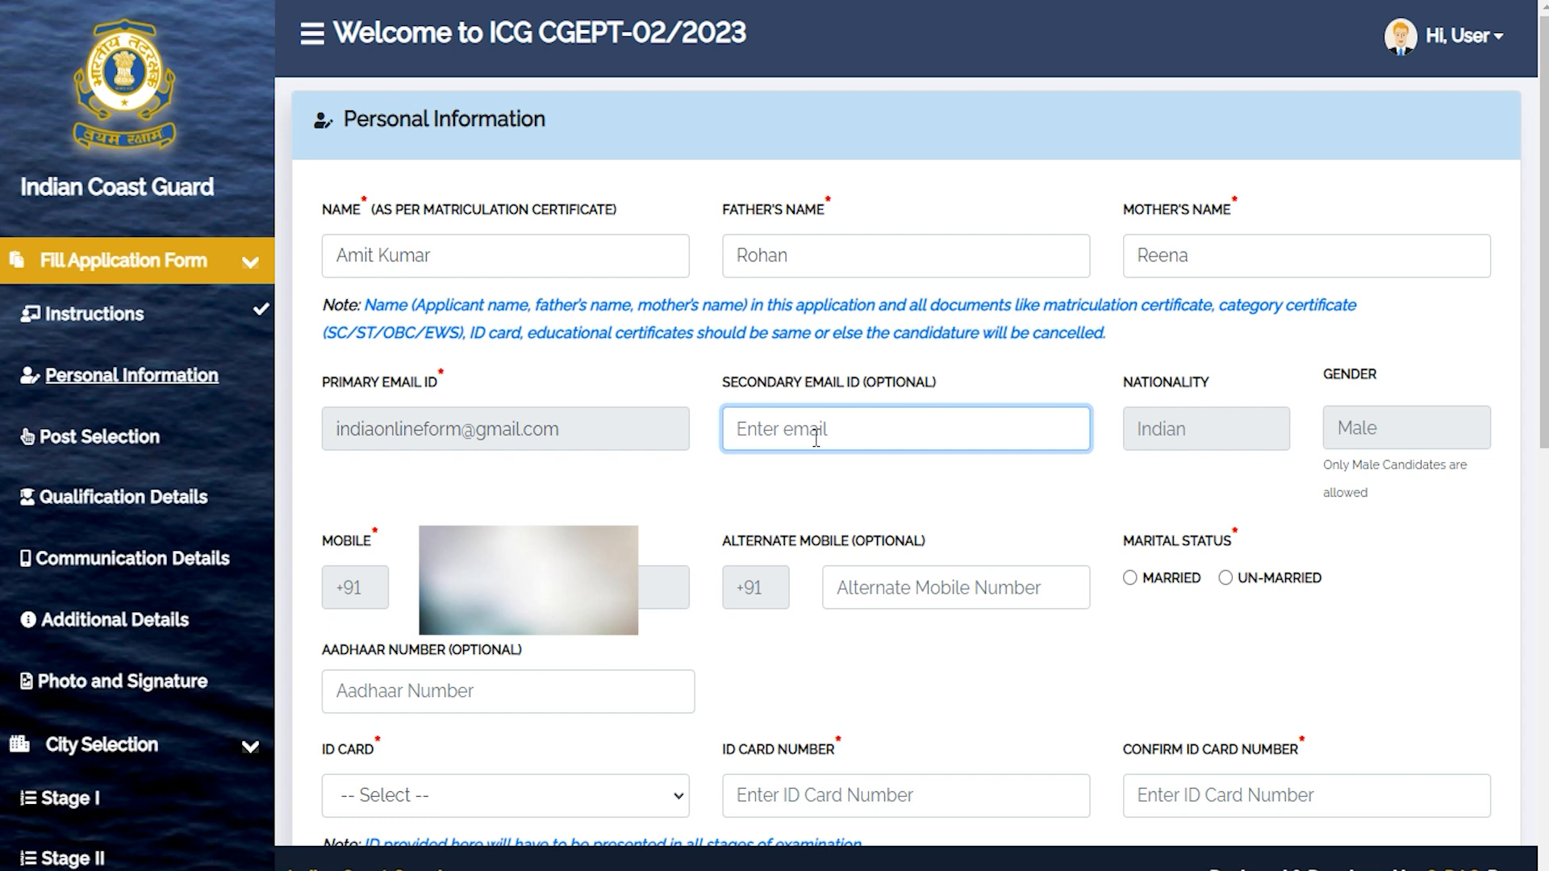
{"action": "left_click", "coordinate": [922, 591]}
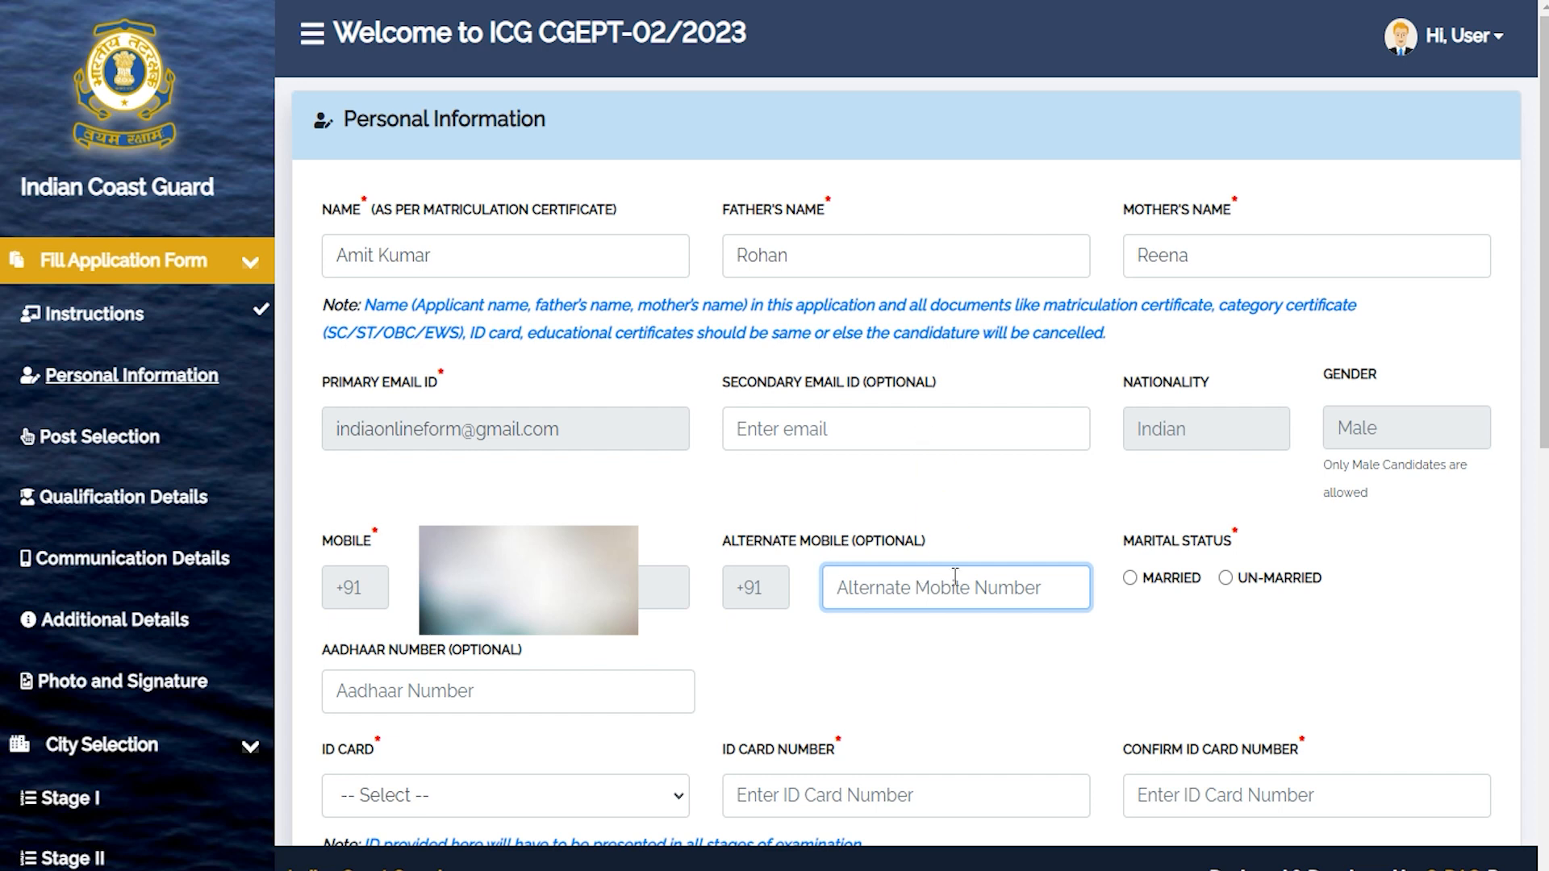
{"action": "left_click", "coordinate": [1174, 549]}
{"action": "left_click_drag", "start_coordinate": [1174, 549], "coordinate": [1217, 541]}
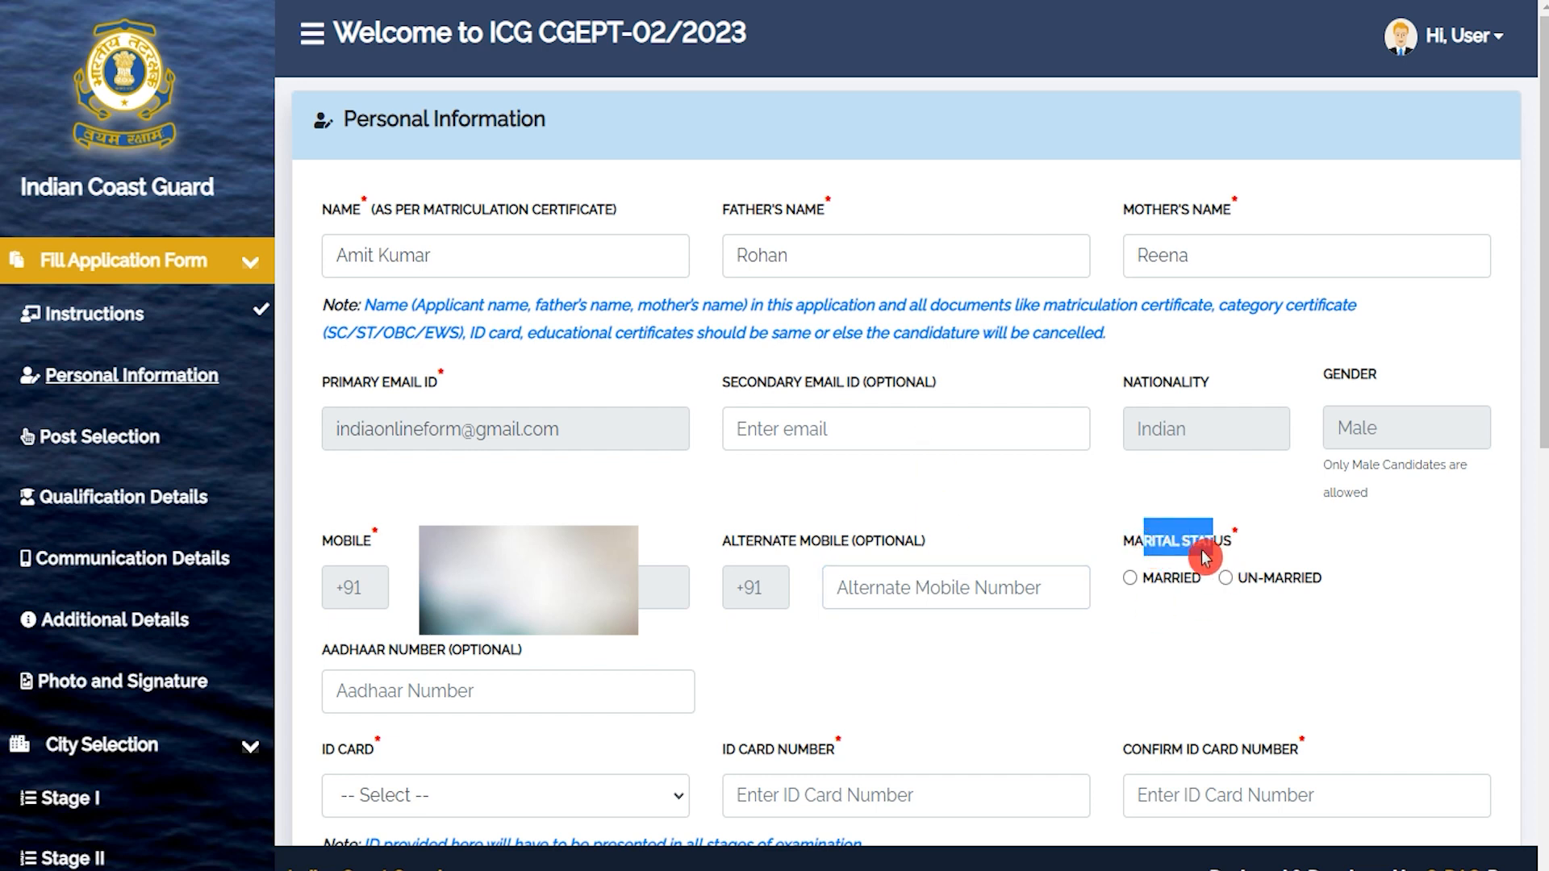
{"action": "left_click", "coordinate": [1225, 578]}
{"action": "left_click", "coordinate": [438, 692]}
{"action": "type", "text": "1234567891"}
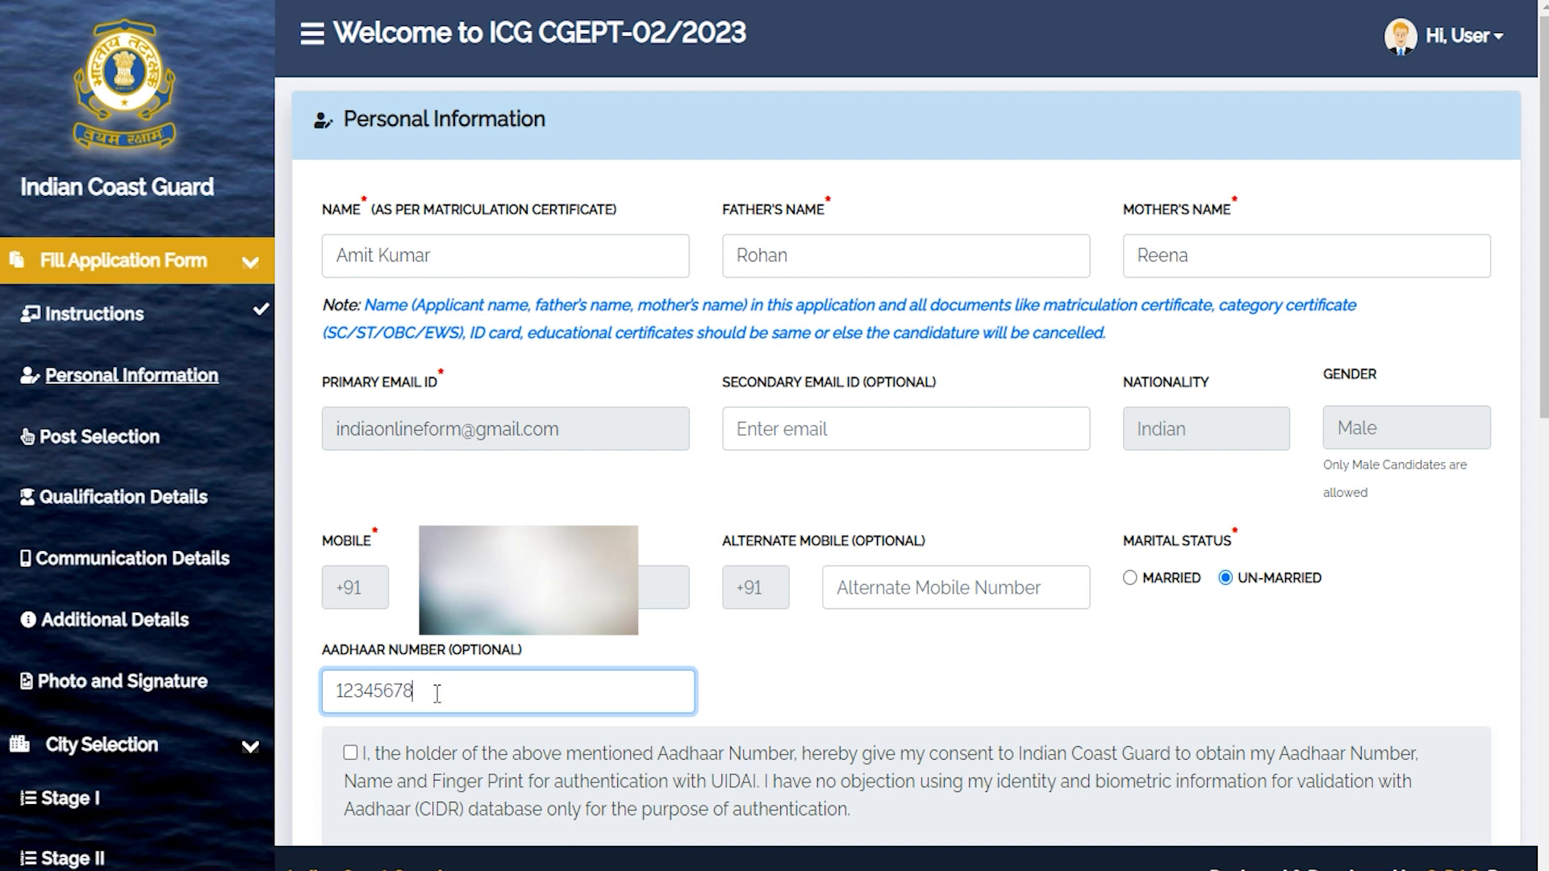
{"action": "left_click", "coordinate": [350, 753]}
{"action": "scroll", "coordinate": [581, 156], "scroll_direction": "down", "scroll_amount": 8}
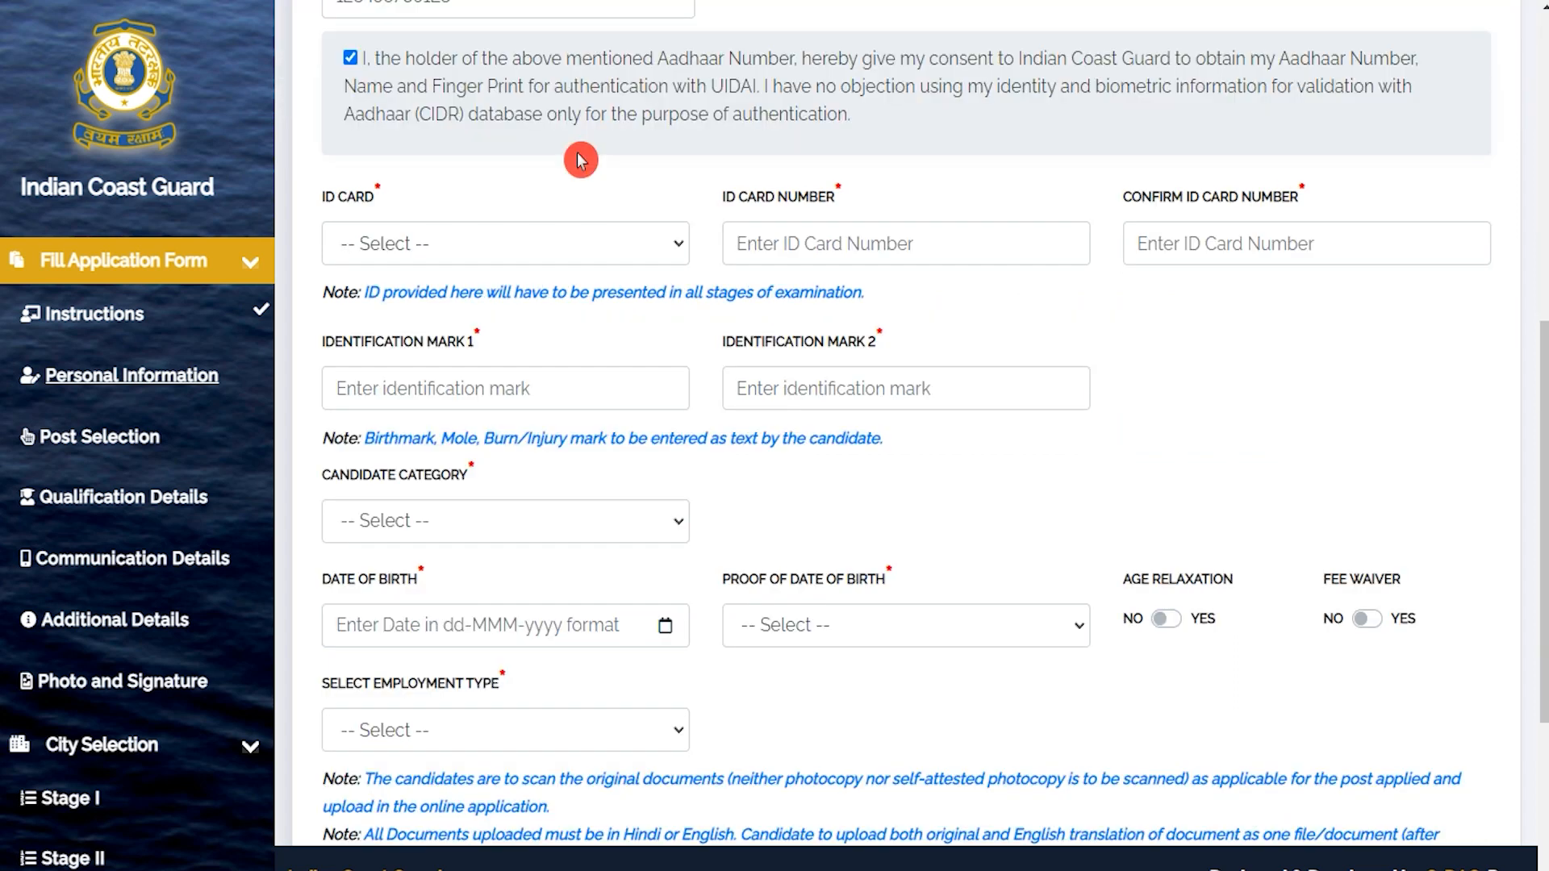
Choose Aadhaar Card as the ID card and enter and confirm its number.
{"action": "left_click", "coordinate": [545, 244]}
{"action": "left_click", "coordinate": [495, 301]}
{"action": "left_click", "coordinate": [860, 241]}
{"action": "type", "text": "456789"}
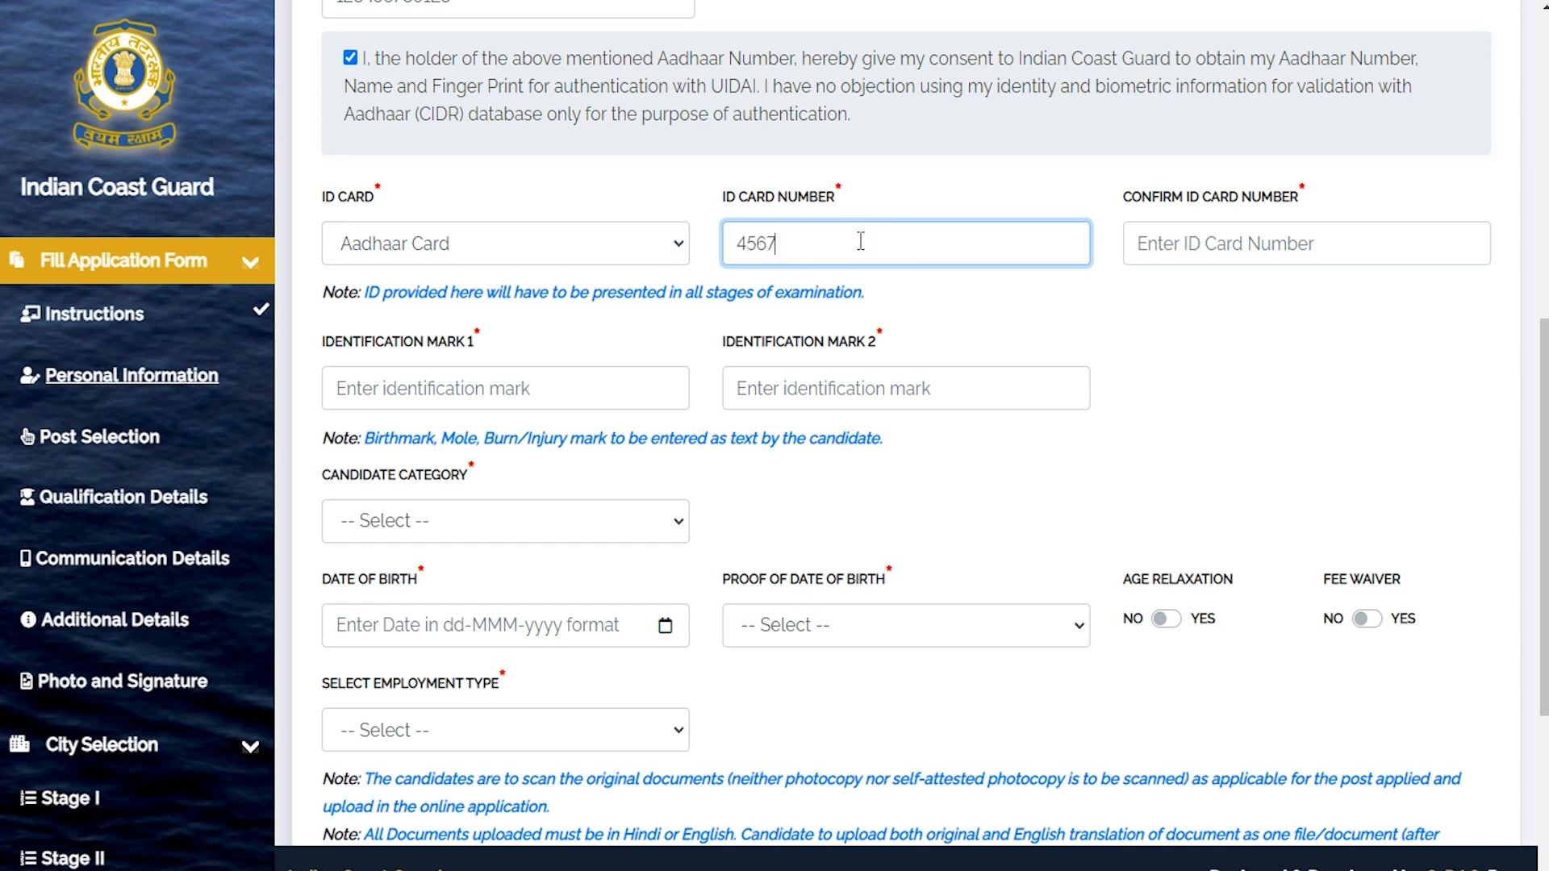
{"action": "left_click", "coordinate": [1171, 246]}
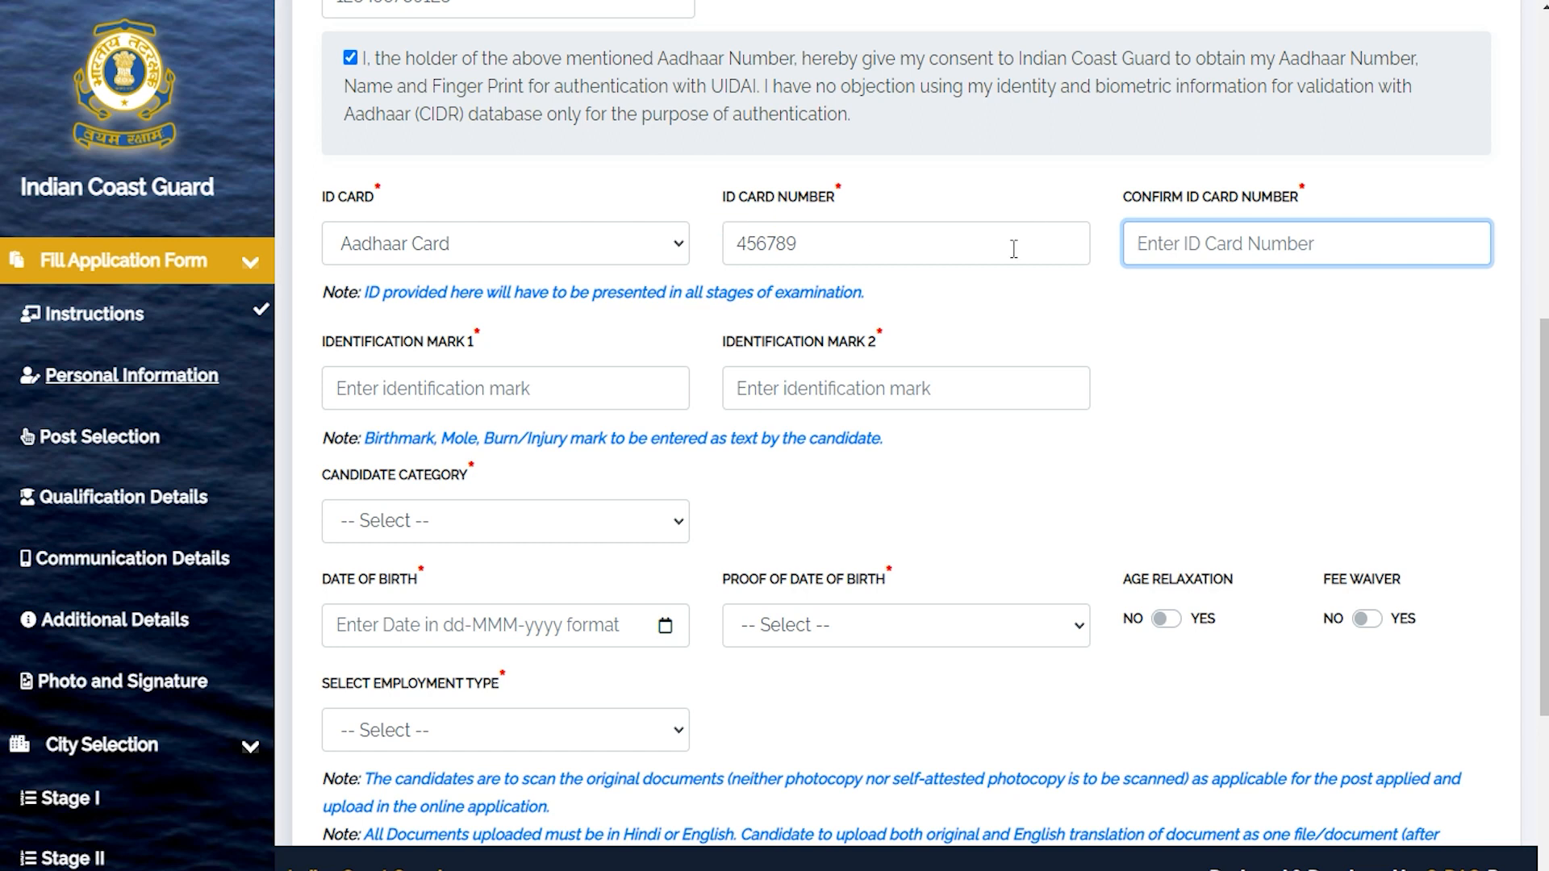
Enter Neck as both identification mark 1 and identification mark 2.
{"action": "left_click_drag", "start_coordinate": [344, 346], "coordinate": [465, 347]}
{"action": "left_click", "coordinate": [468, 386]}
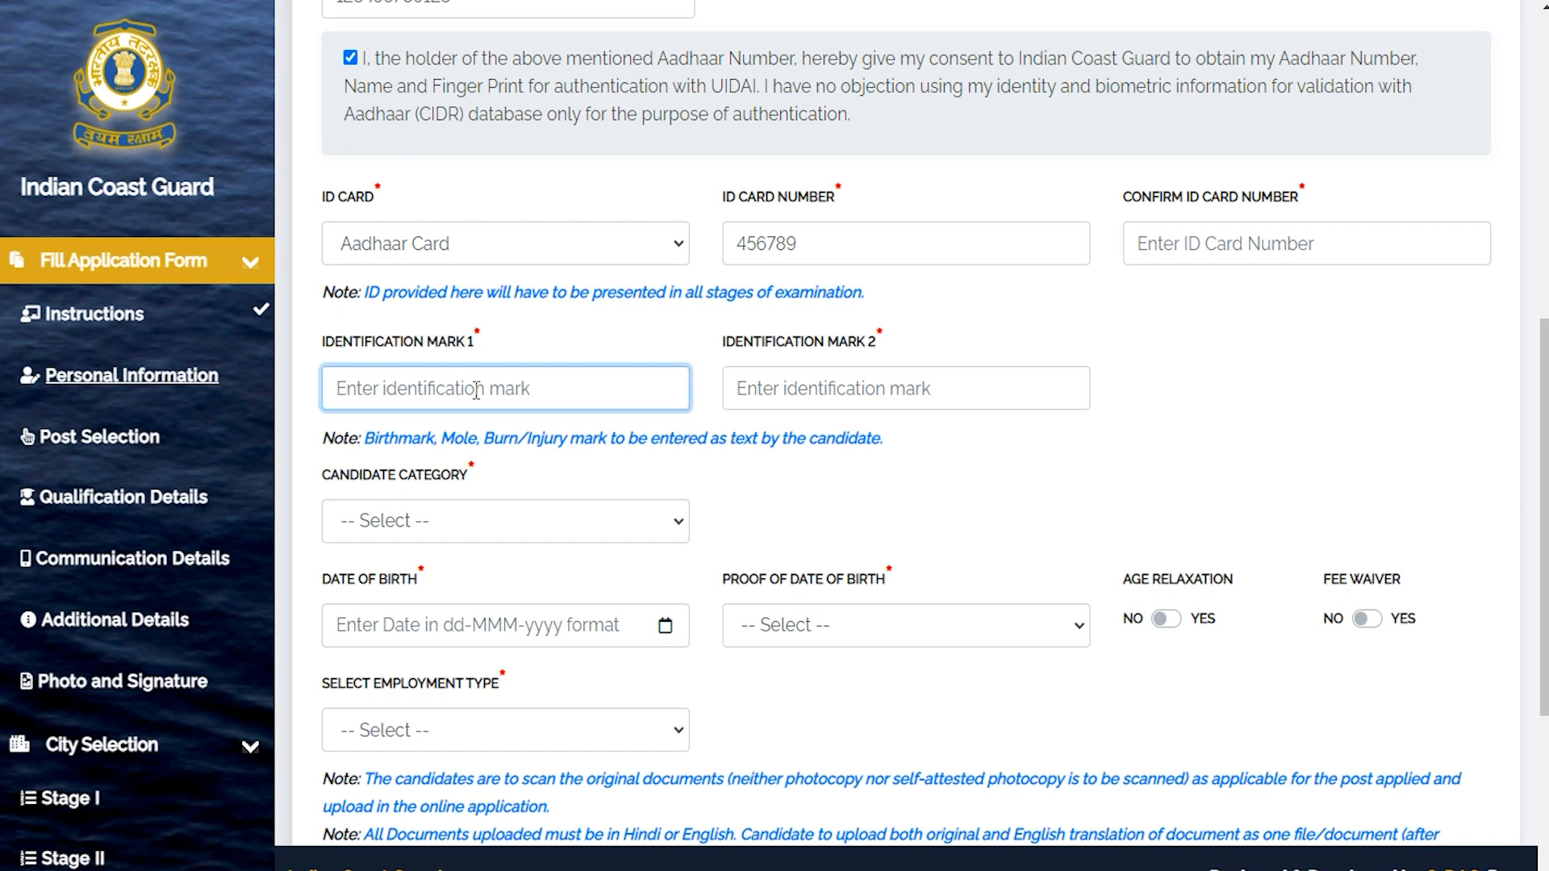
{"action": "type", "text": "Nec"}
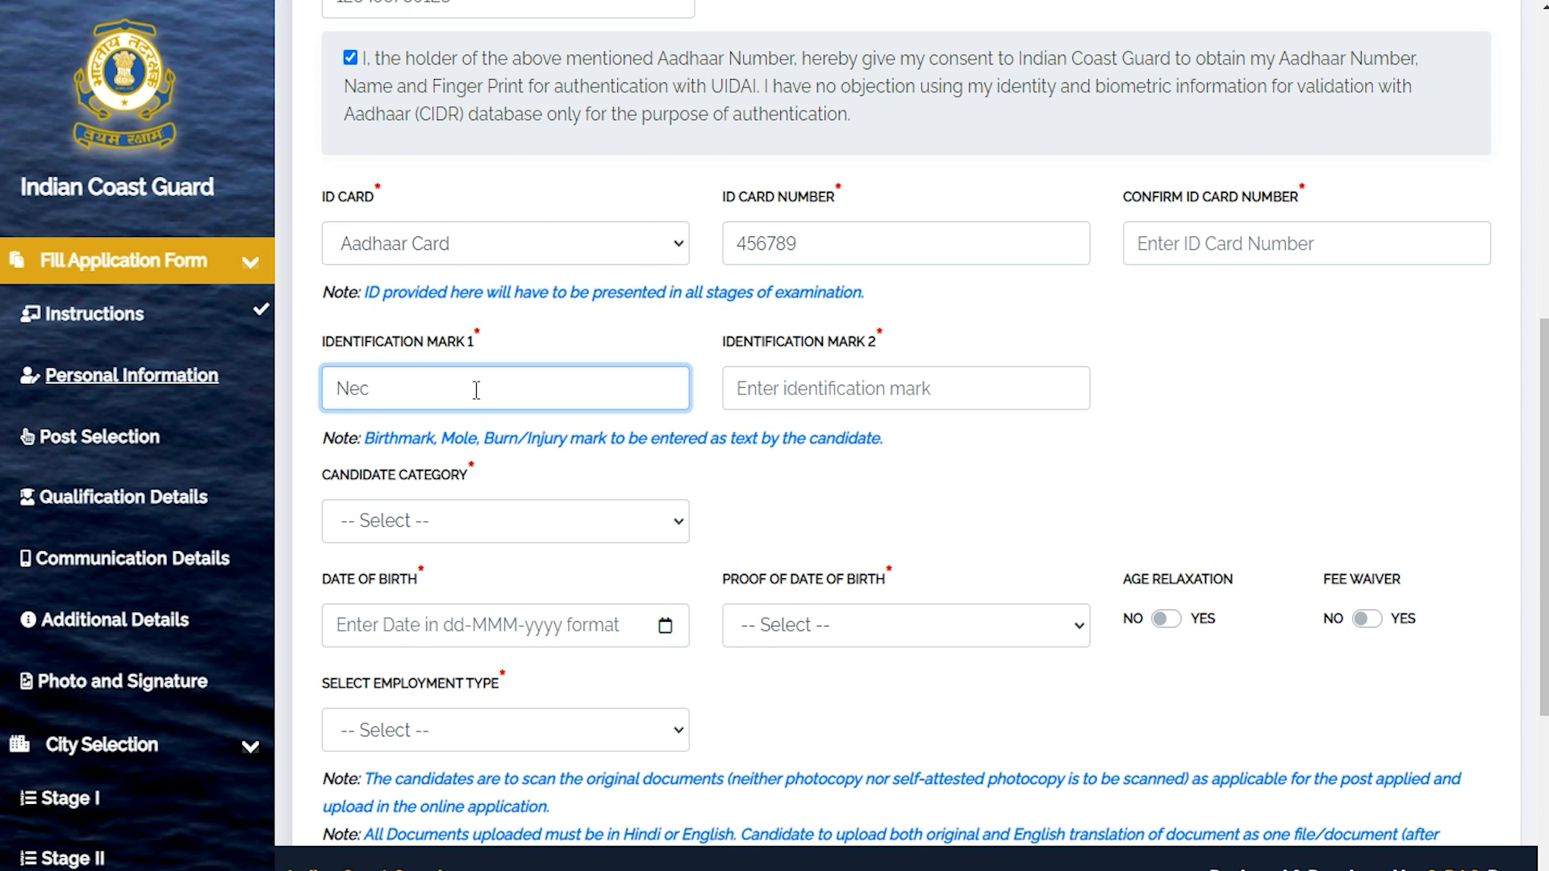
{"action": "type", "text": "k"}
{"action": "left_click", "coordinate": [885, 384]}
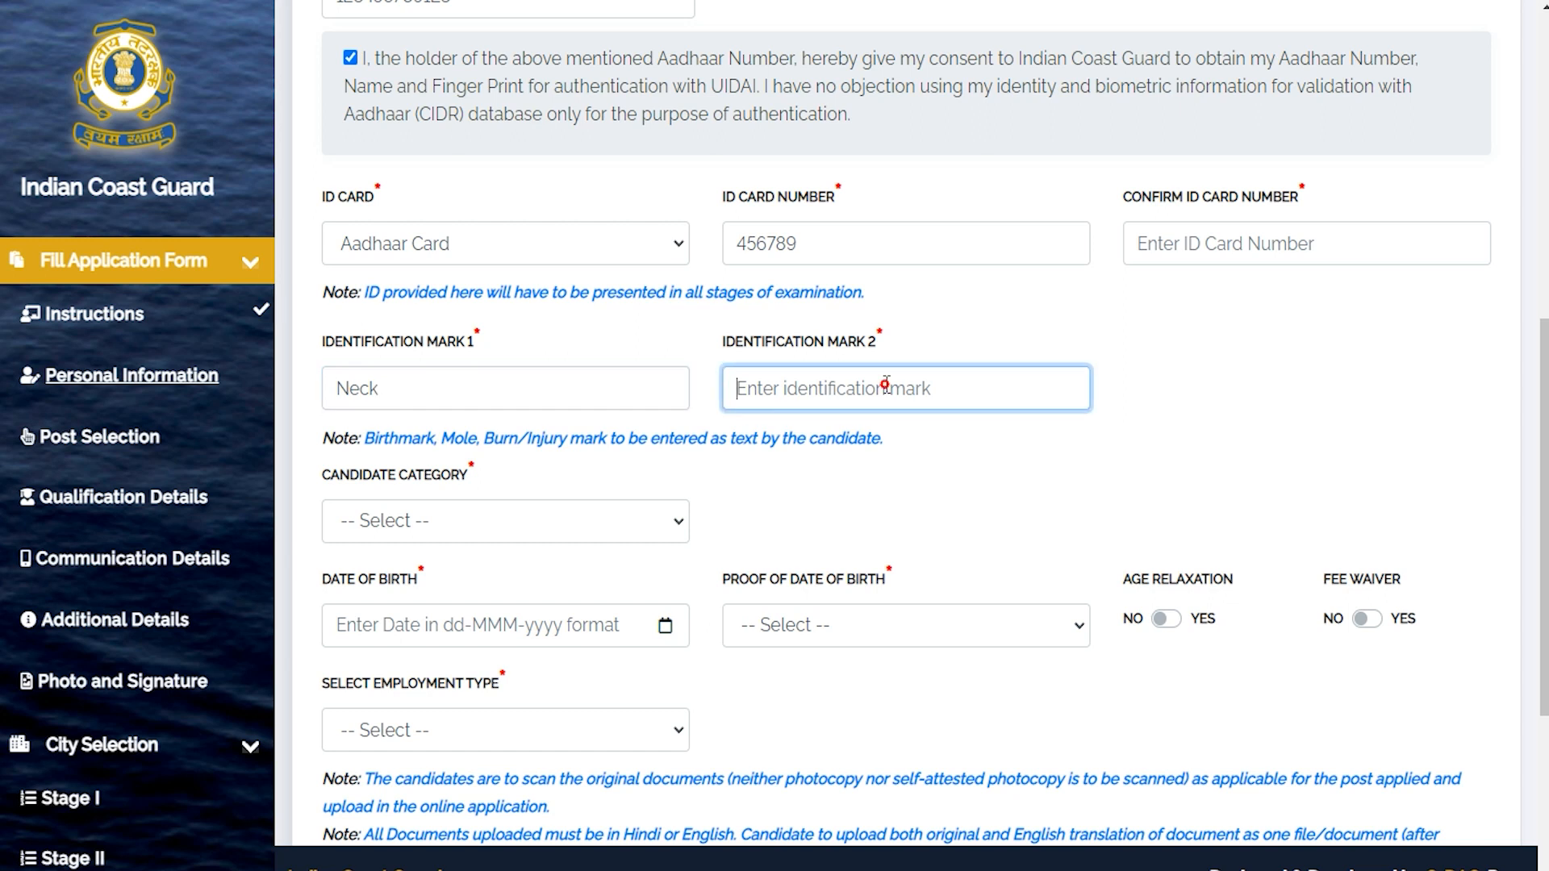
{"action": "left_click_drag", "start_coordinate": [754, 342], "coordinate": [813, 345]}
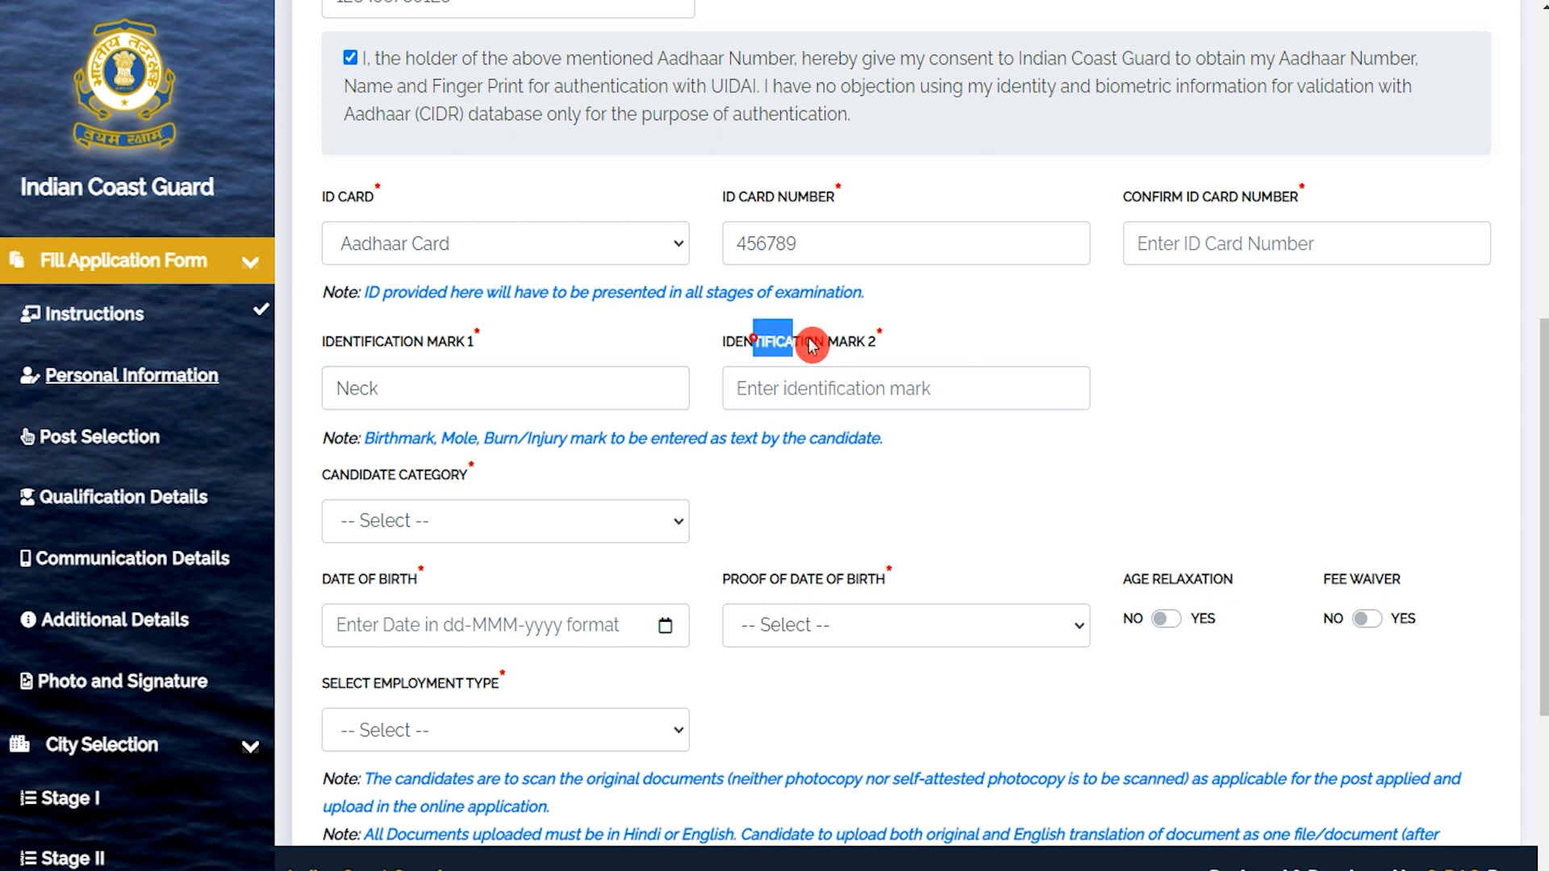
{"action": "left_click", "coordinate": [837, 384]}
{"action": "type", "text": "Neck"}
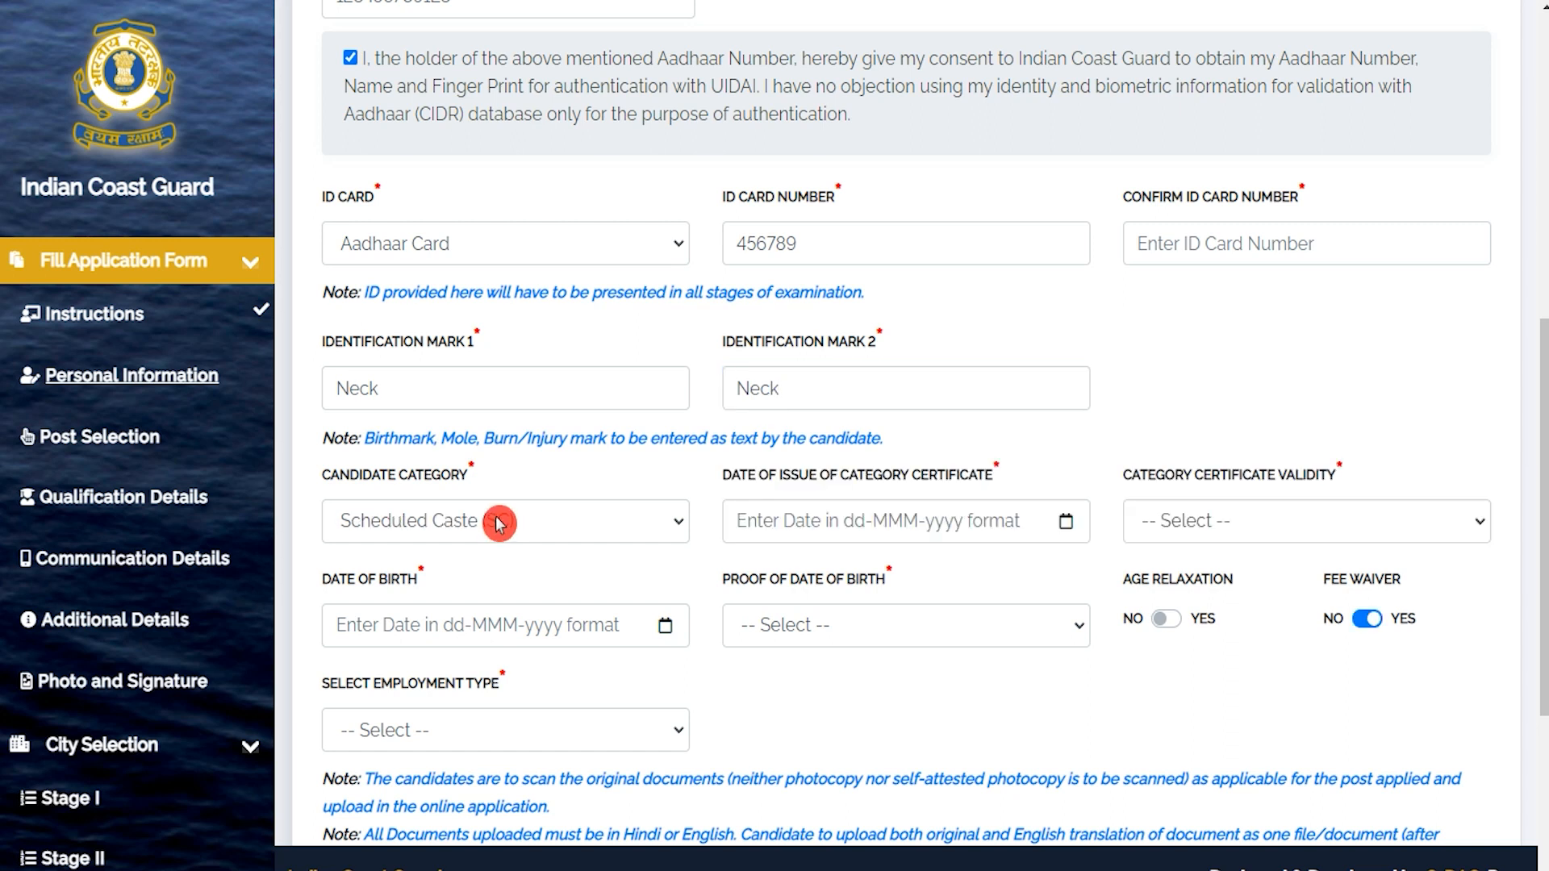
{"action": "left_click", "coordinate": [499, 521]}
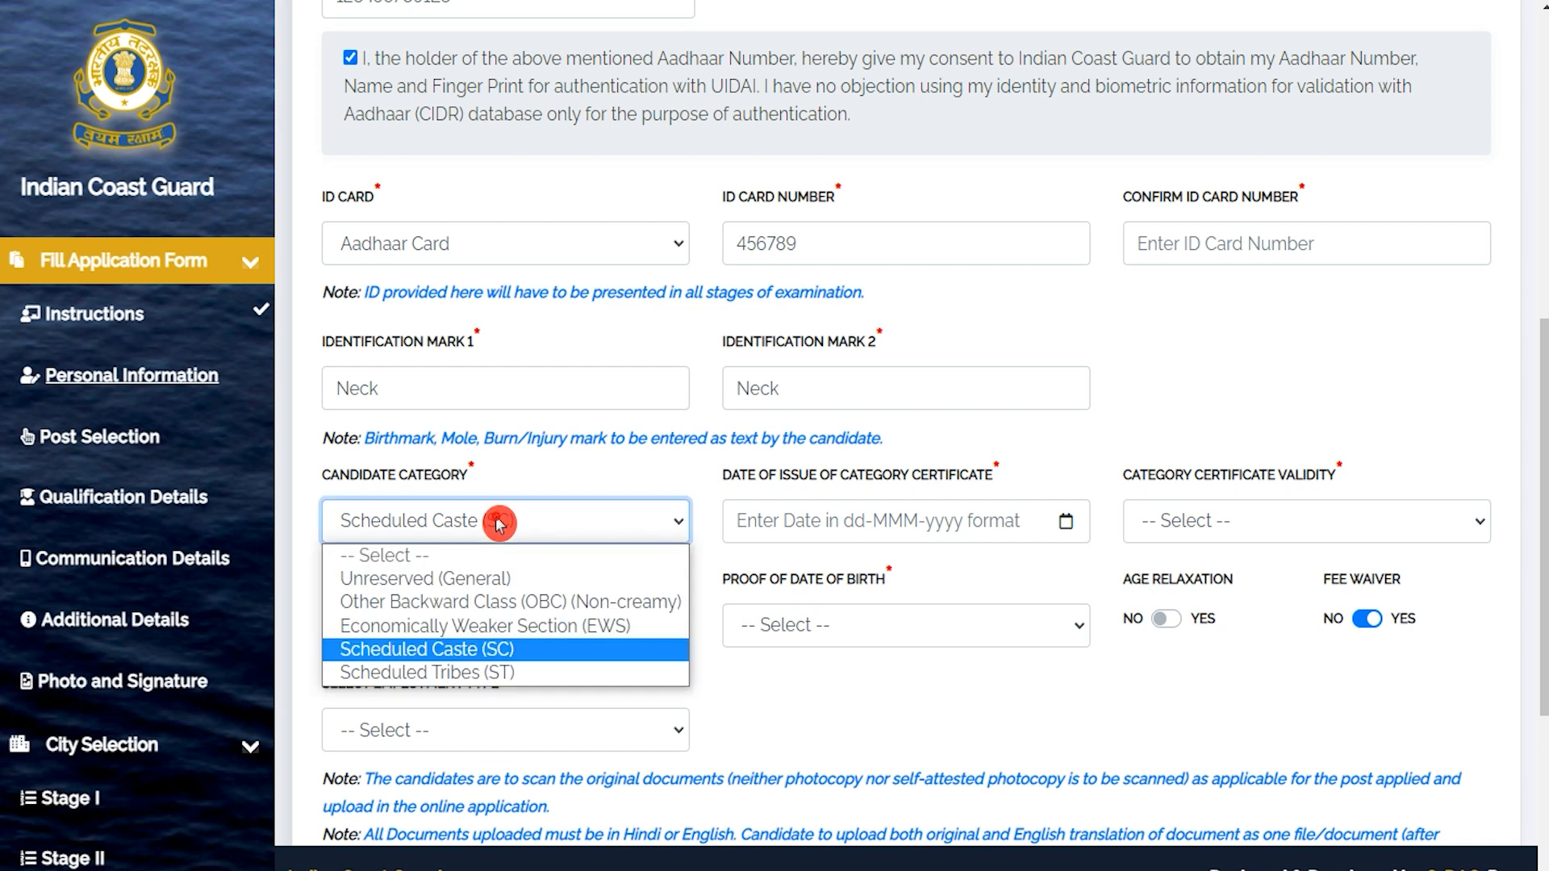
Keep category Scheduled Caste, set certificate issue date 01-Feb-2023, and choose 'Validity date mentioned'.
{"action": "left_click", "coordinate": [457, 650]}
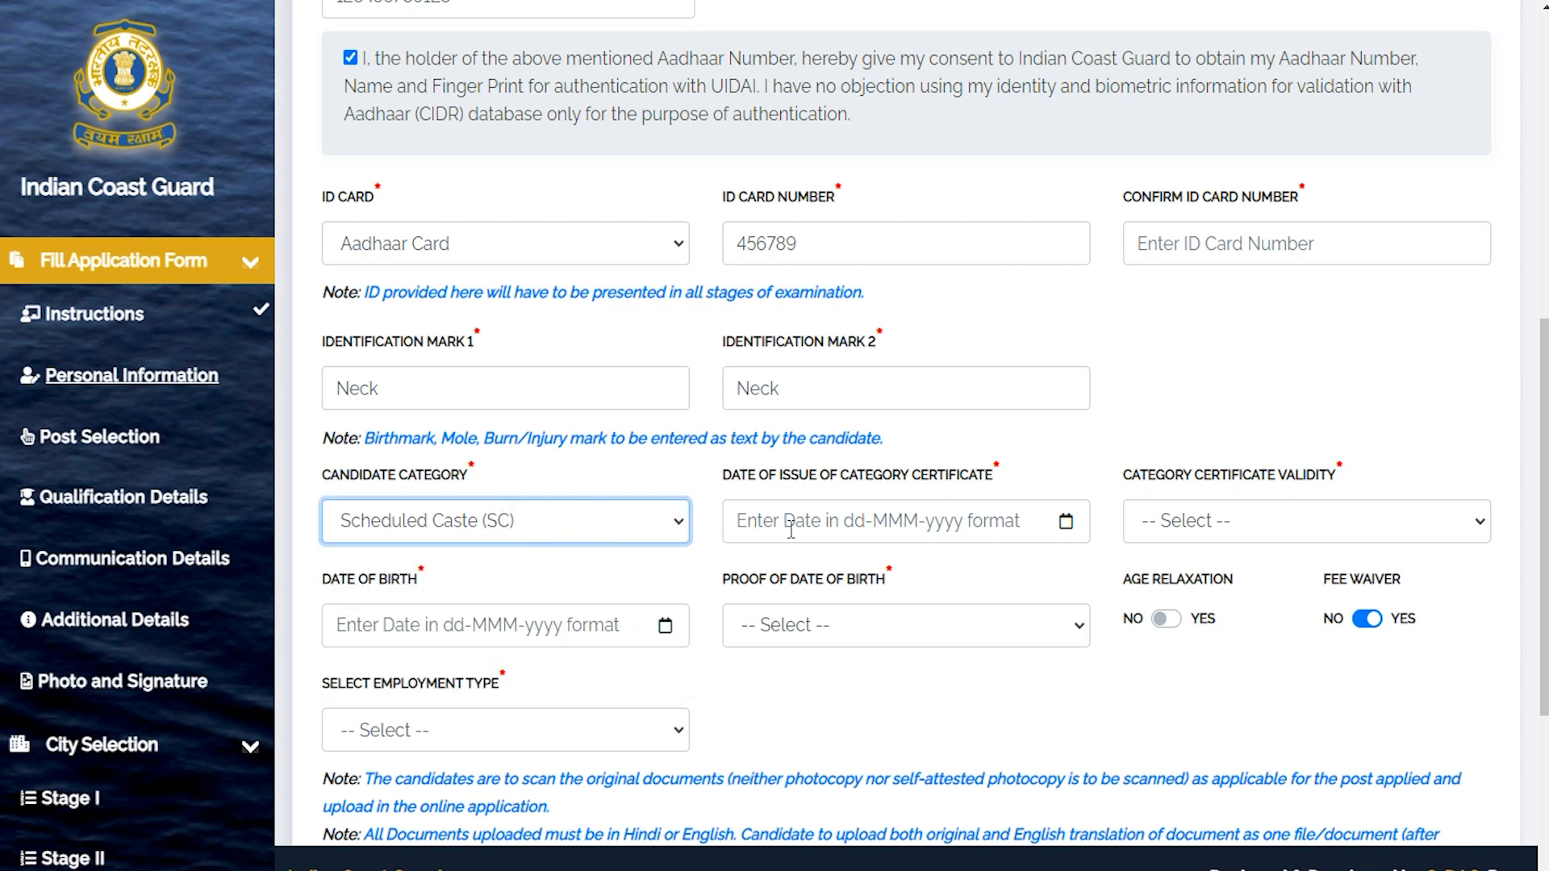
{"action": "left_click", "coordinate": [917, 528]}
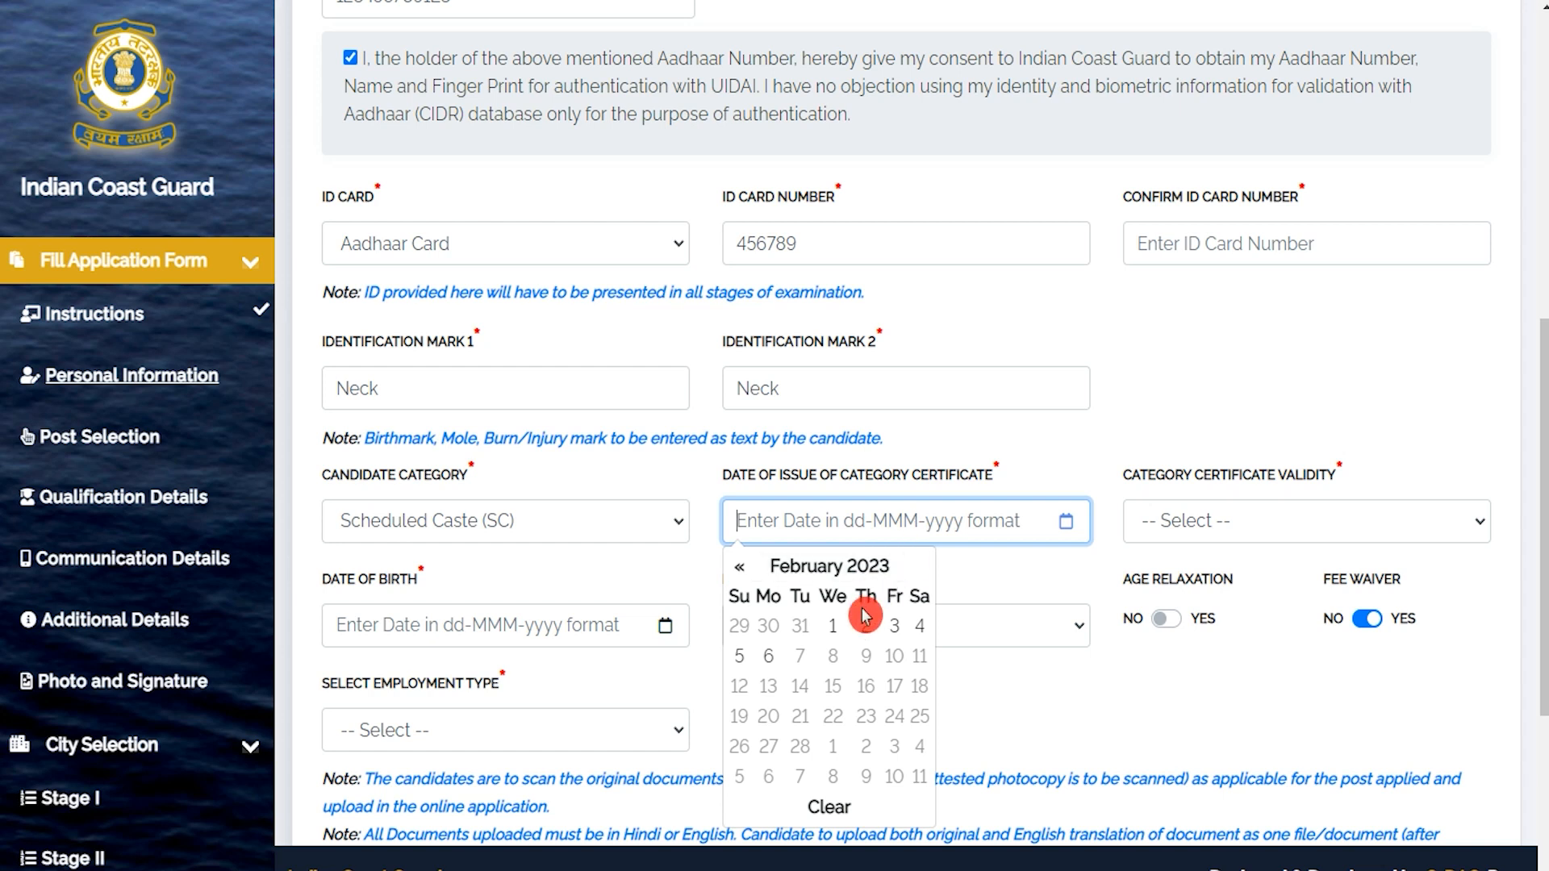
{"action": "left_click", "coordinate": [832, 631]}
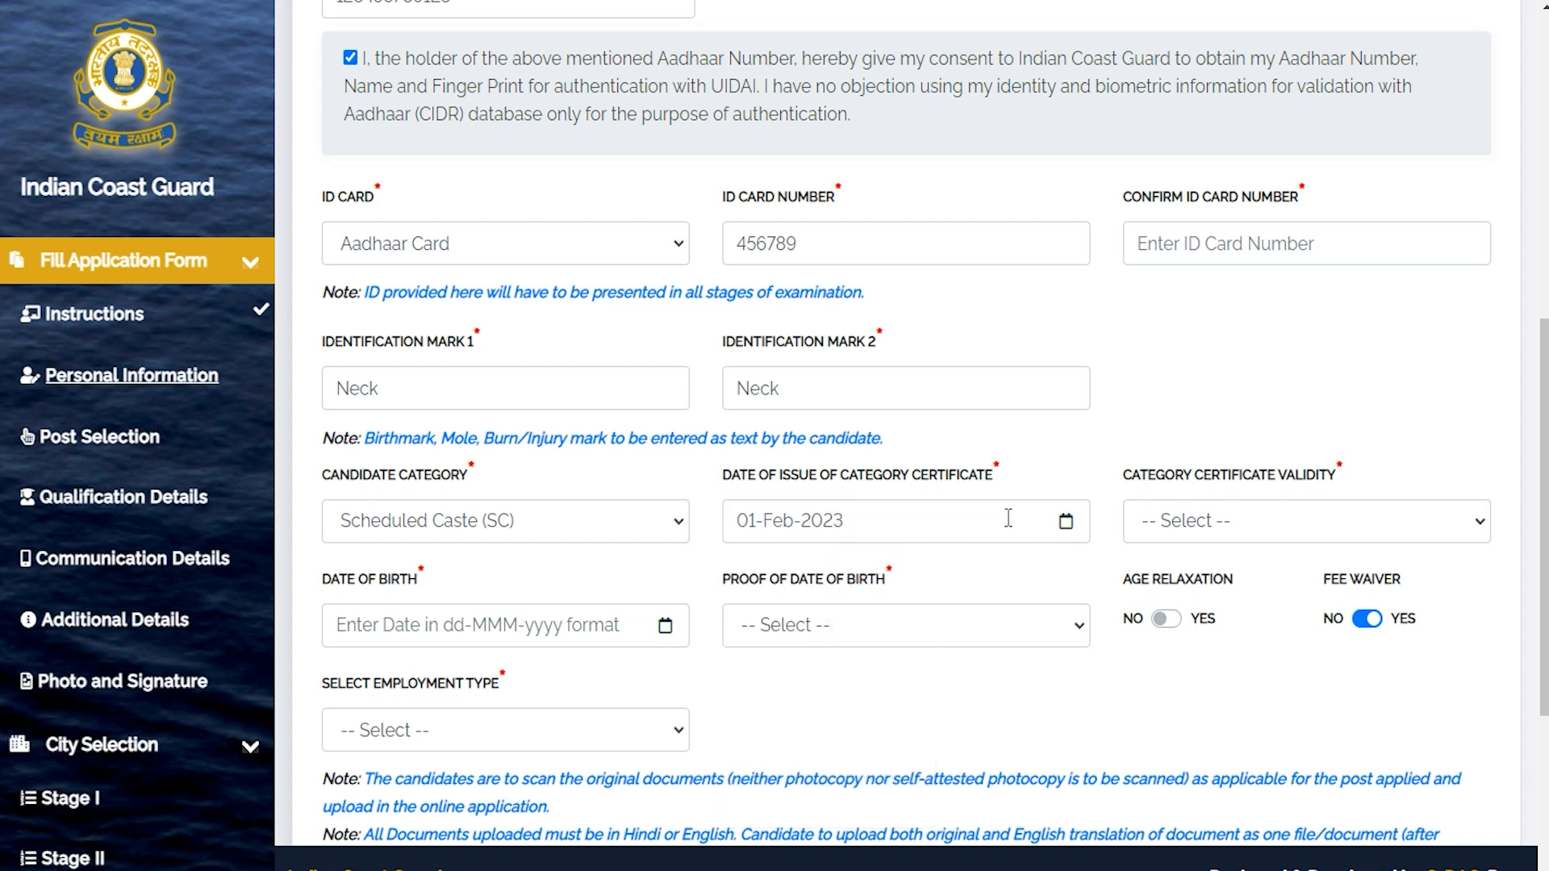
{"action": "left_click", "coordinate": [1051, 526]}
{"action": "left_click", "coordinate": [1246, 529]}
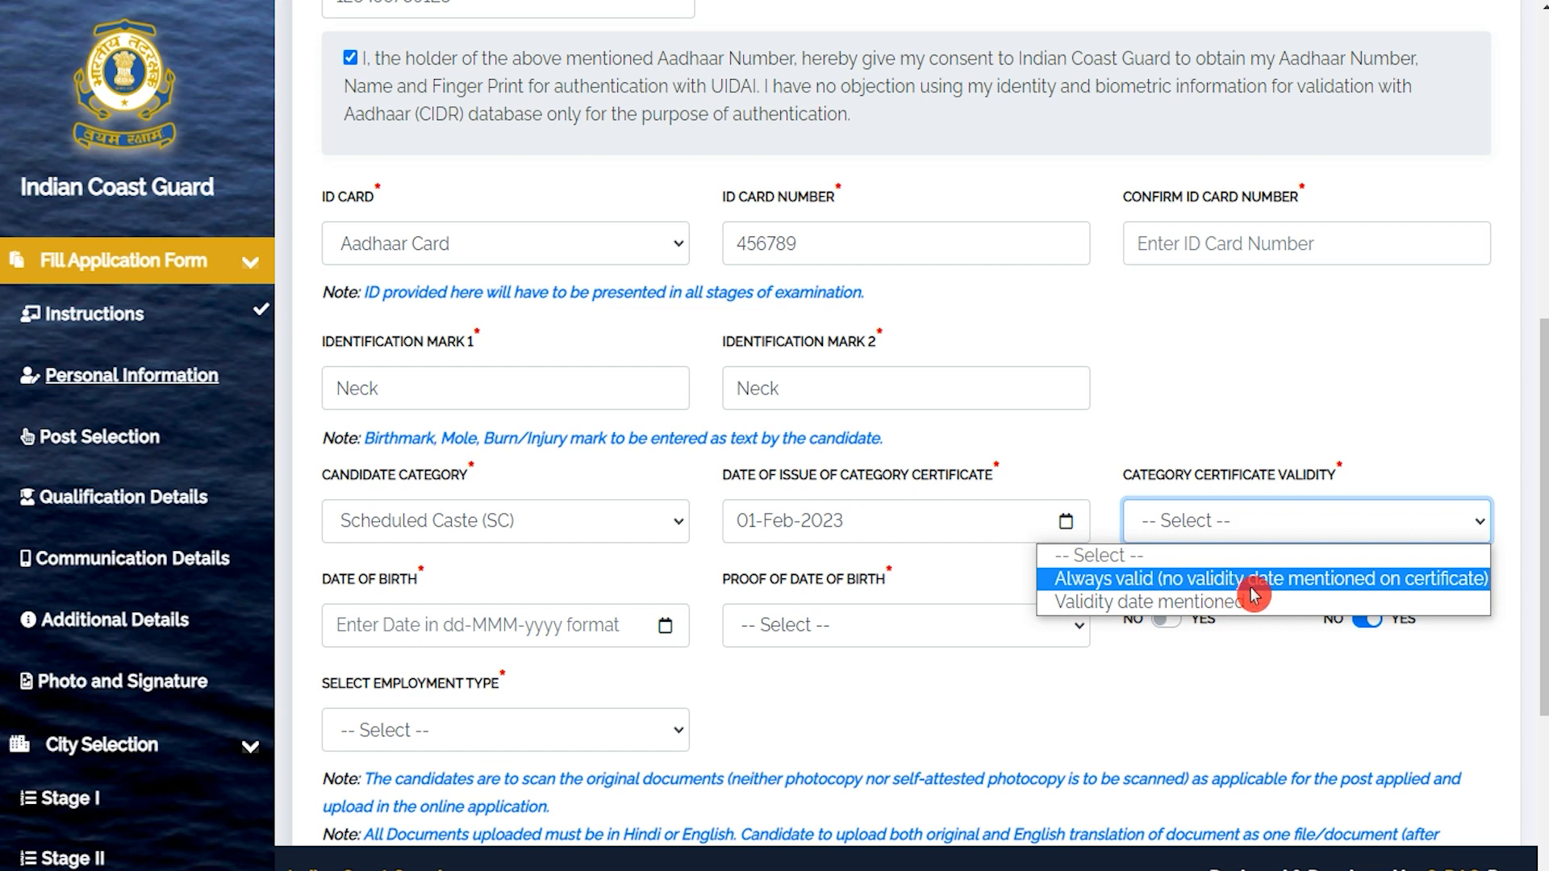
{"action": "left_click", "coordinate": [1281, 607]}
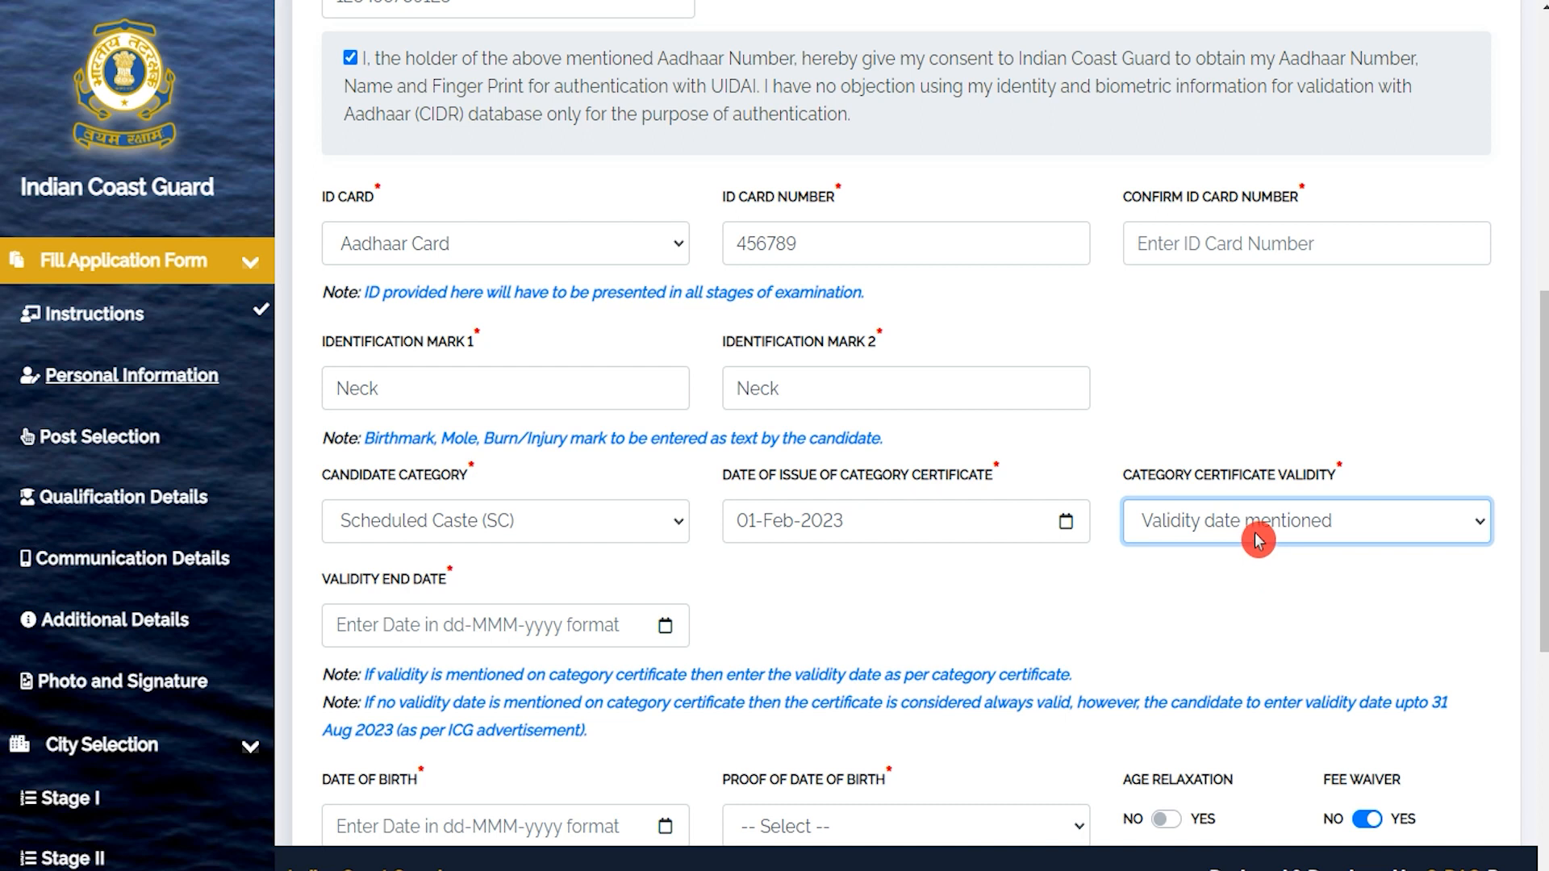
Set validity end date 08-Feb-2023 and date of birth 01-Aug-2005.
{"action": "left_click", "coordinate": [665, 627]}
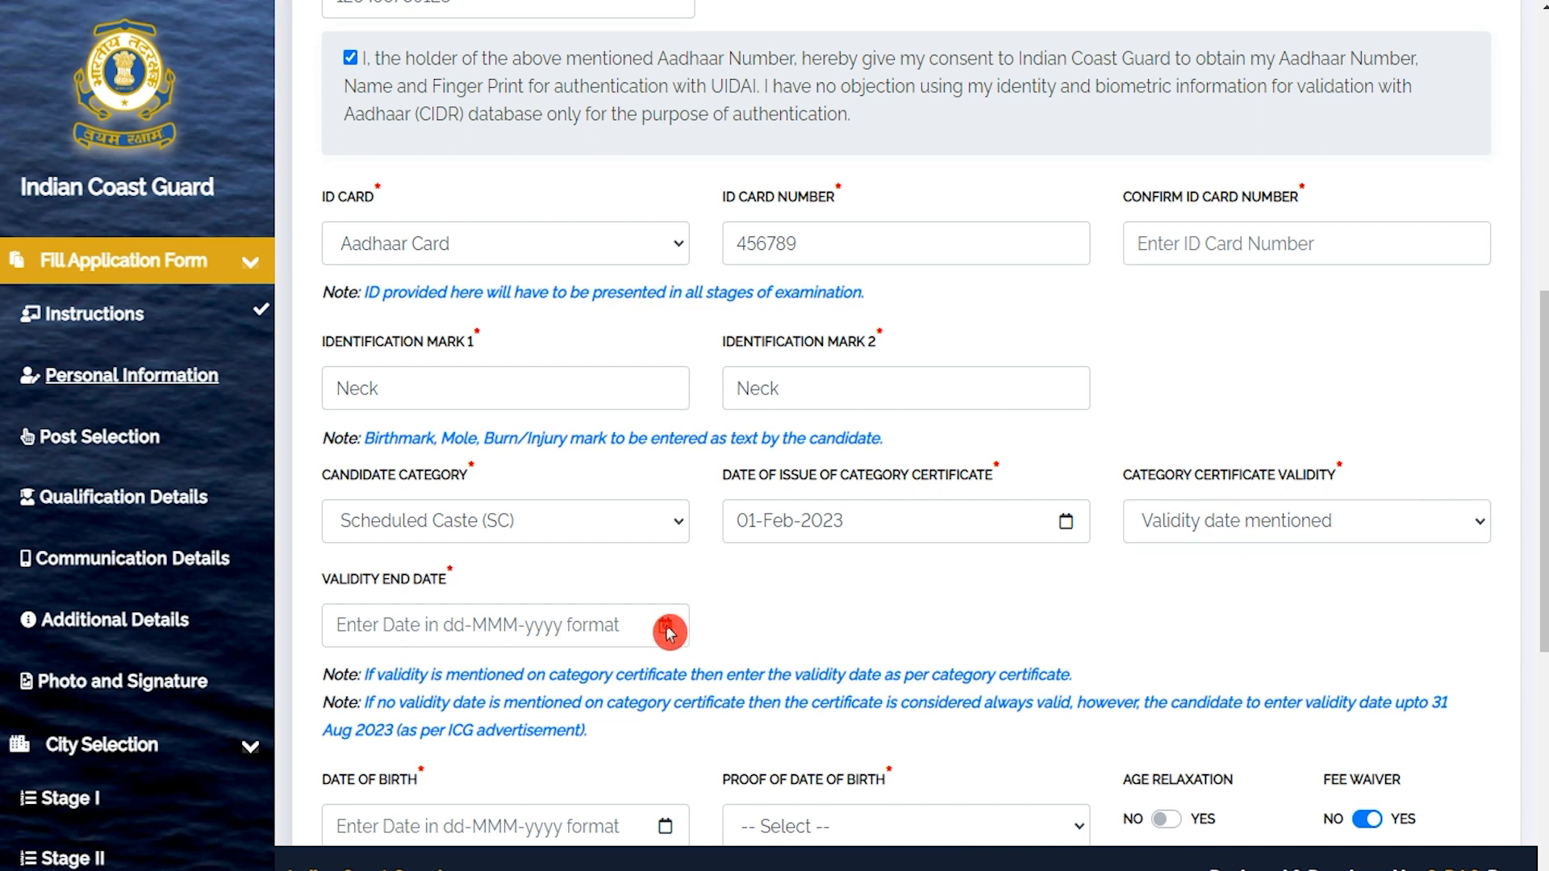
{"action": "left_click", "coordinate": [574, 619]}
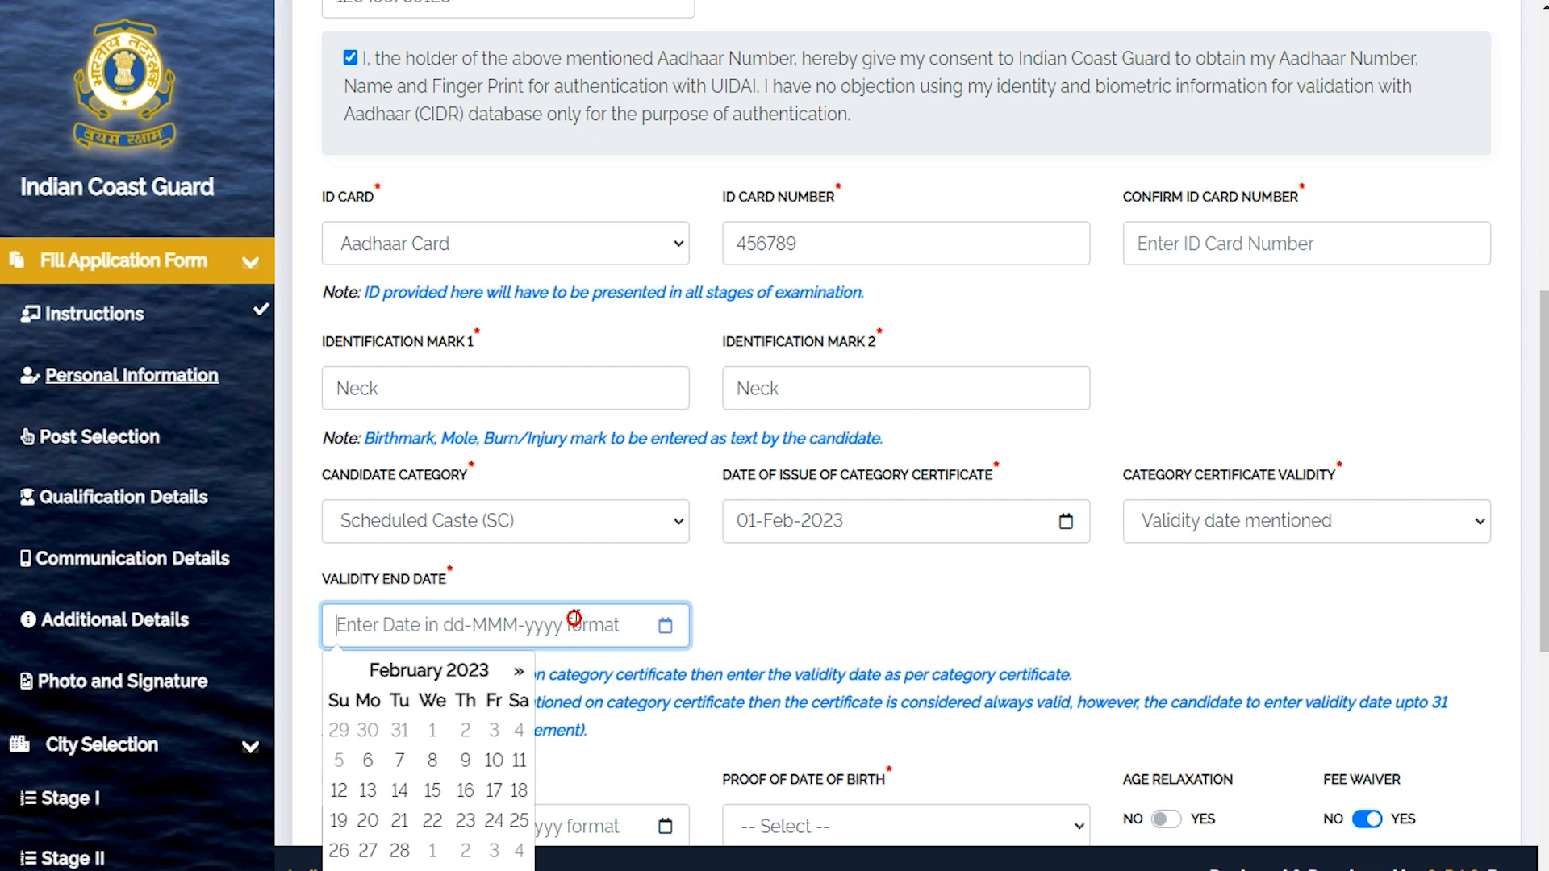
{"action": "left_click", "coordinate": [433, 758]}
{"action": "scroll", "coordinate": [704, 589], "scroll_direction": "down", "scroll_amount": 4}
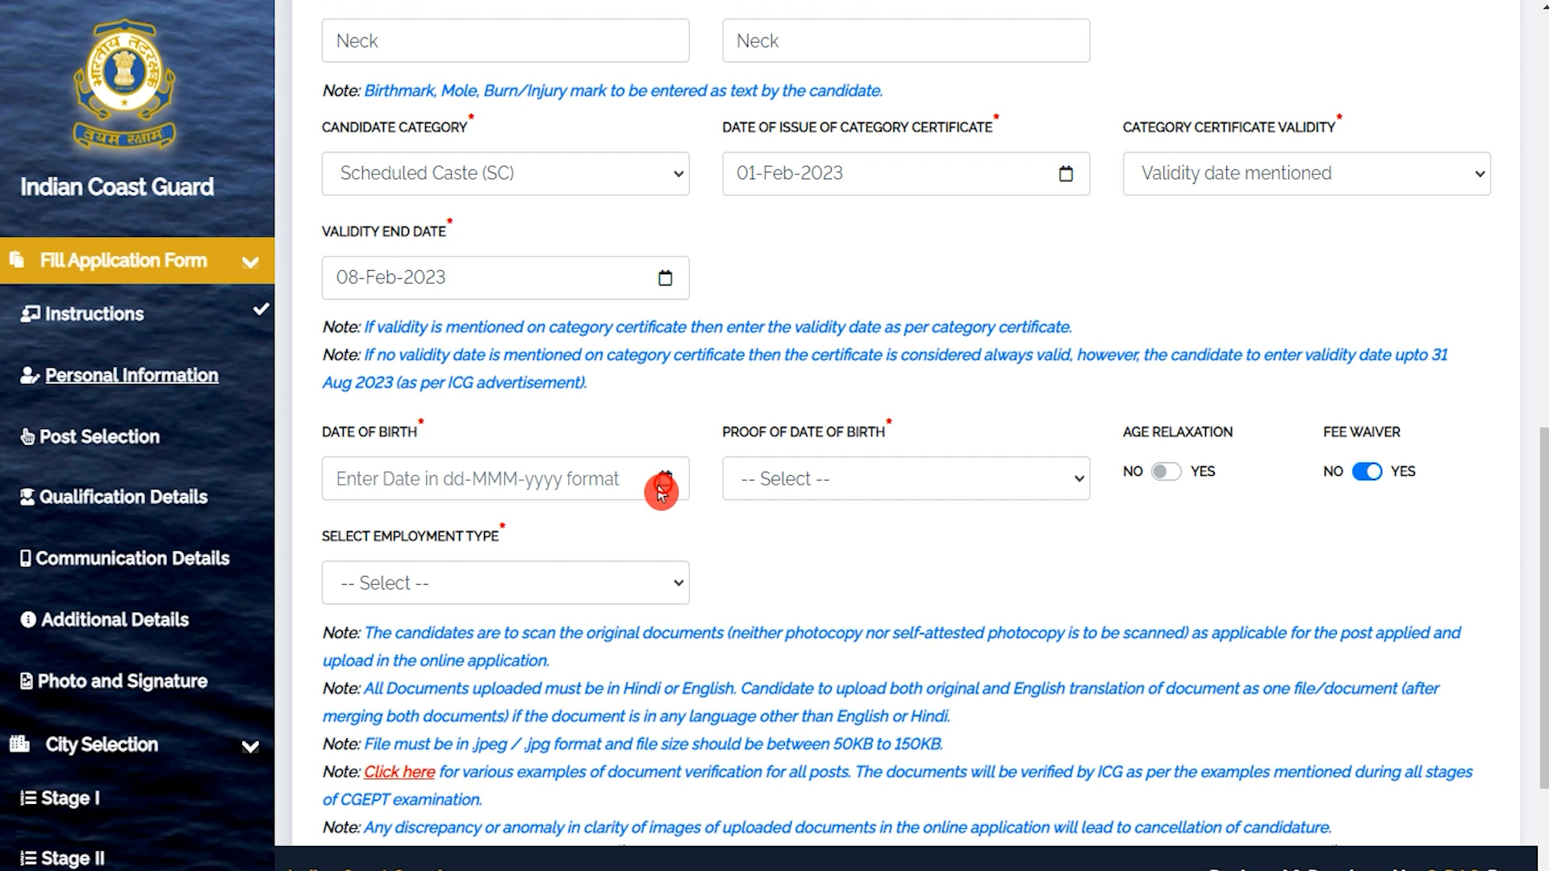
{"action": "left_click", "coordinate": [614, 482]}
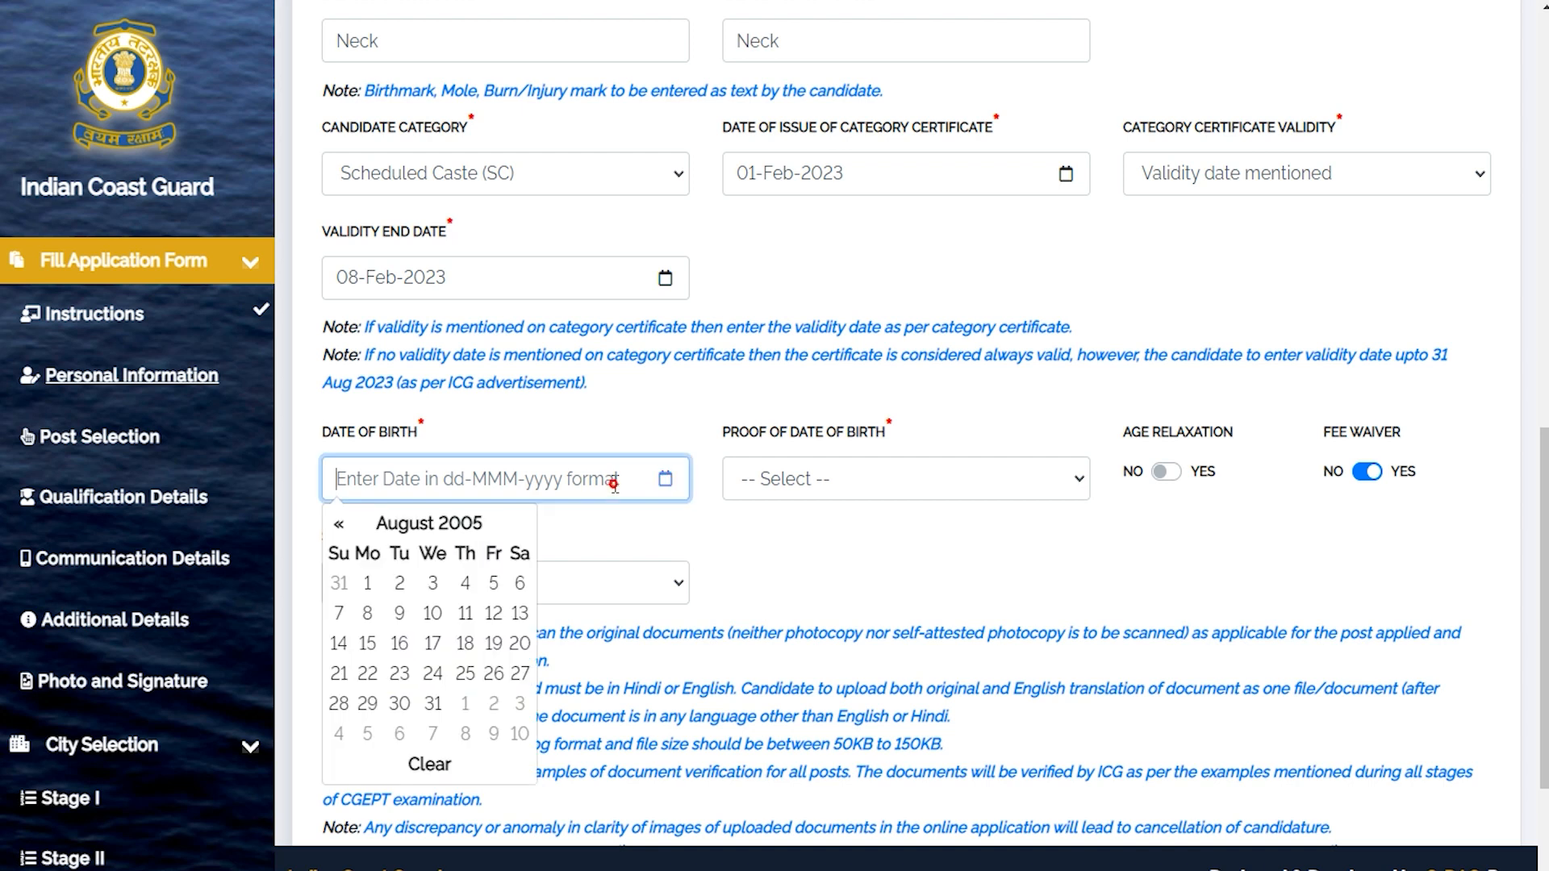
{"action": "left_click", "coordinate": [368, 584]}
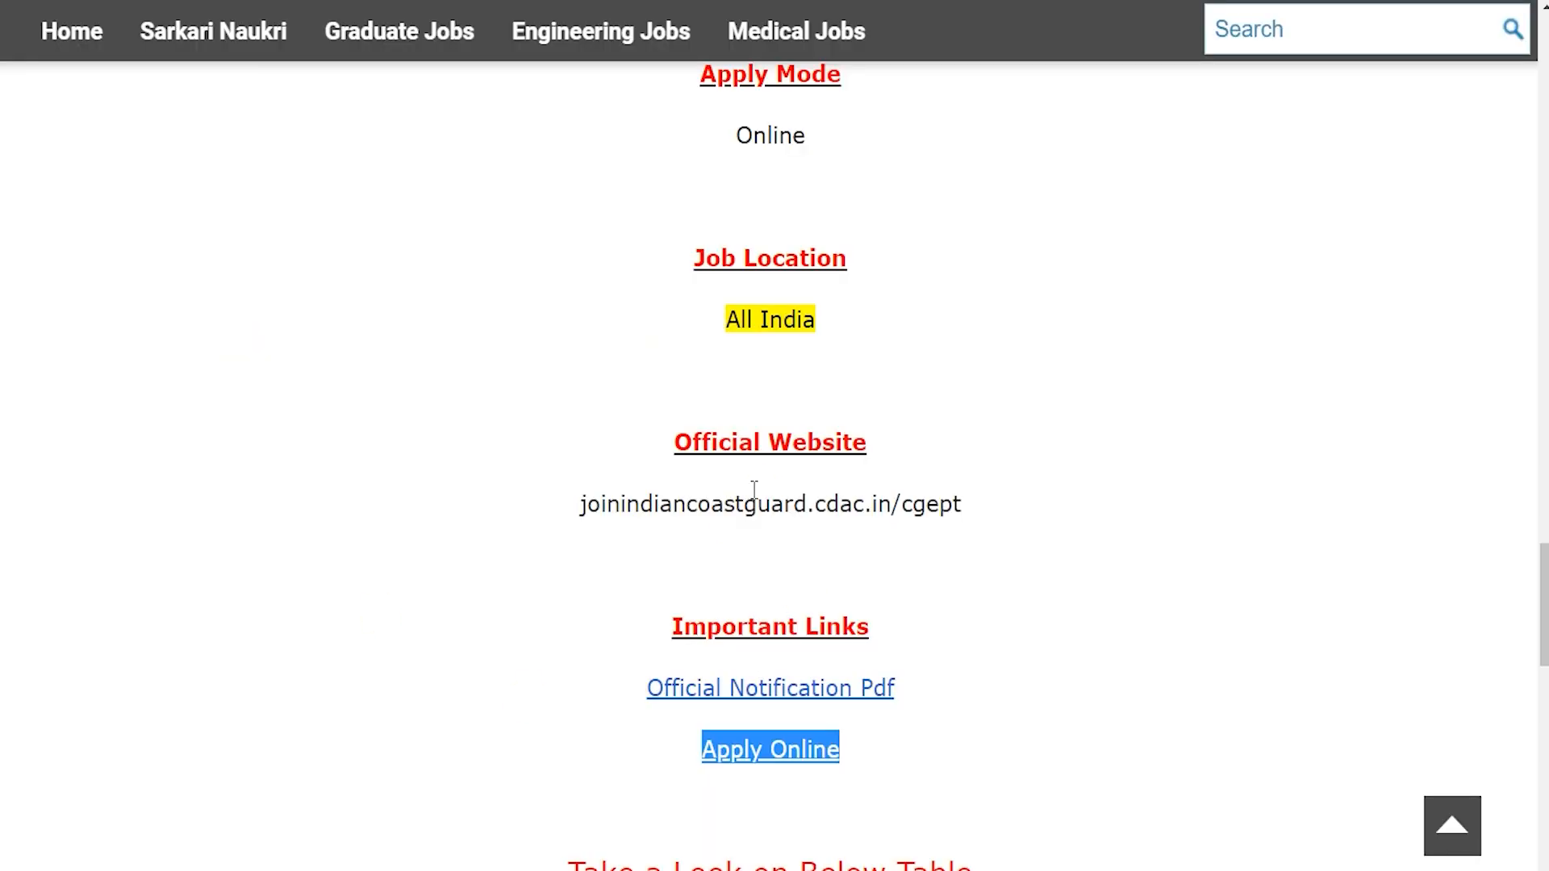
Scroll up to Age Limit and mark the birth dates 01 Sep 2001 to 31 Aug 2005.
{"action": "scroll", "coordinate": [1009, 436], "scroll_direction": "up", "scroll_amount": 10}
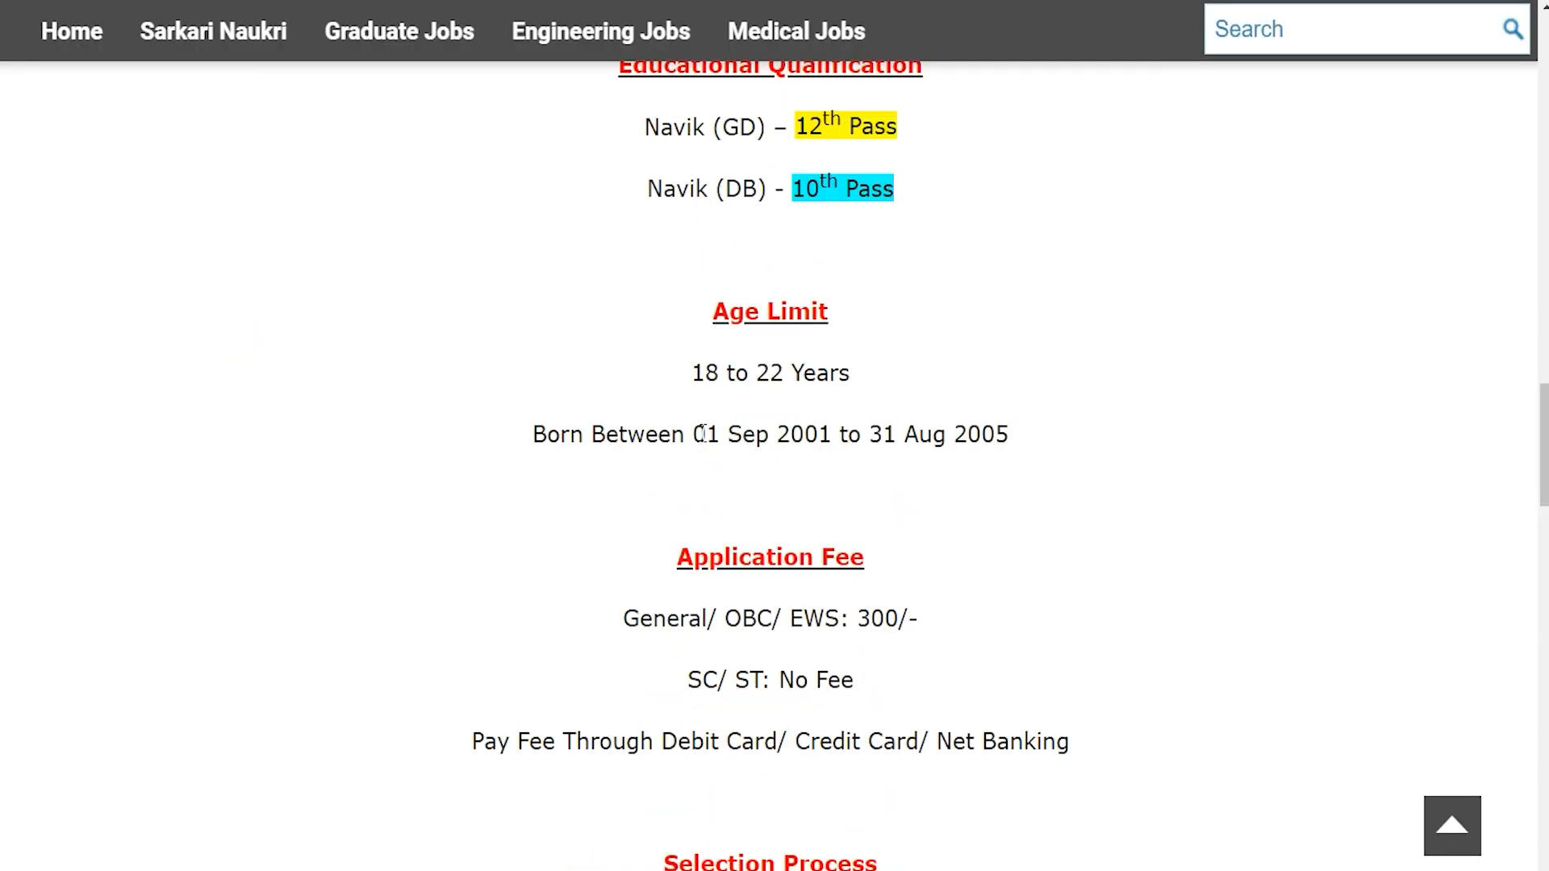
{"action": "left_click_drag", "start_coordinate": [699, 434], "coordinate": [993, 432]}
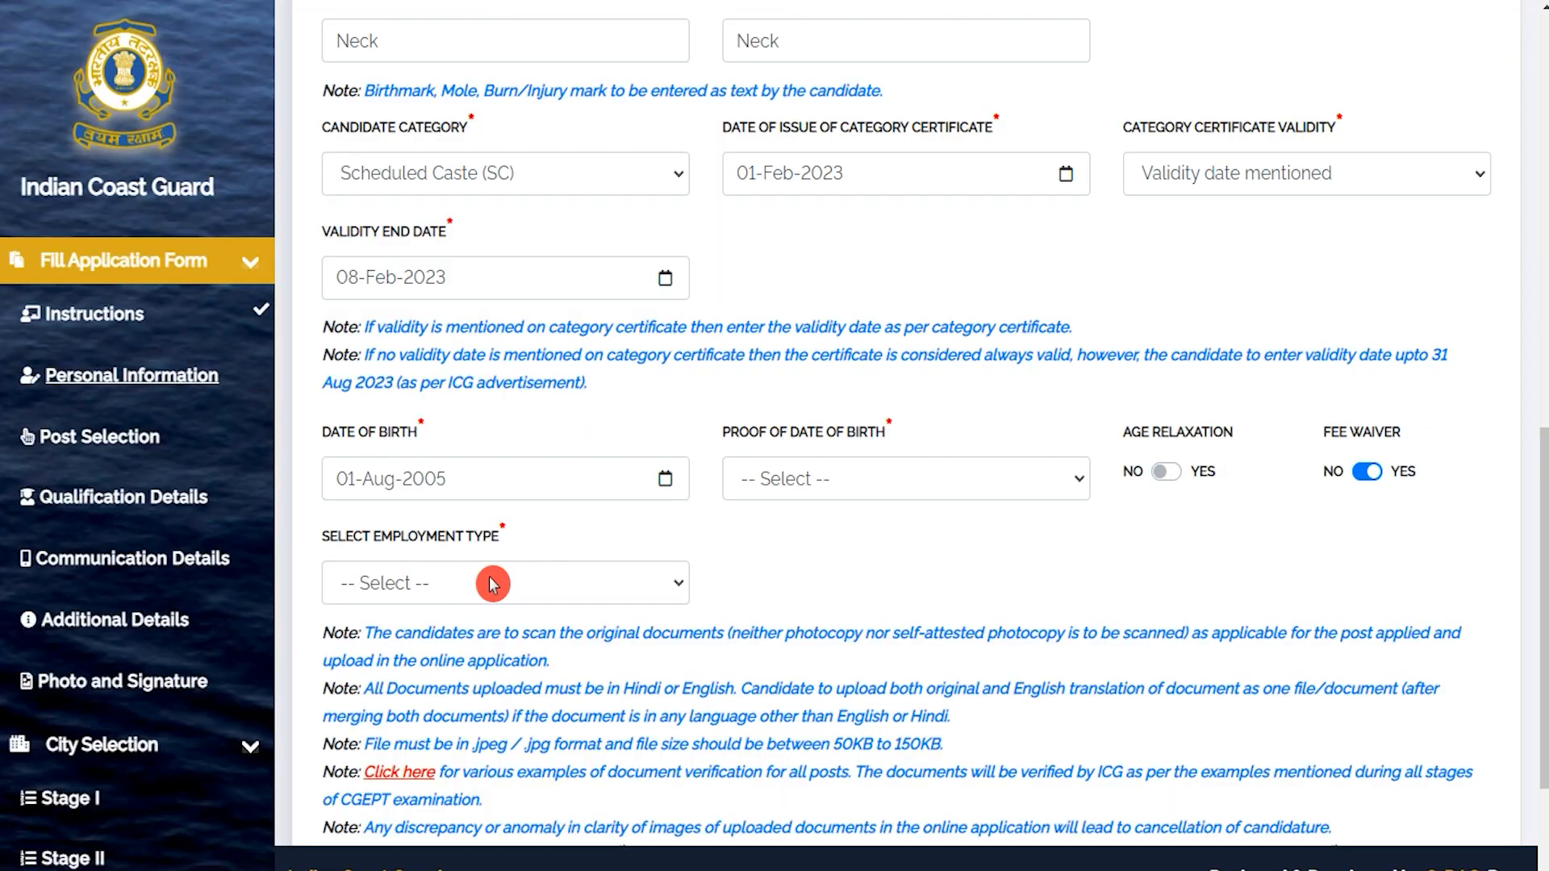
Choose 10th Class Marksheet/Certificate as the proof of date of birth.
{"action": "left_click", "coordinate": [583, 491]}
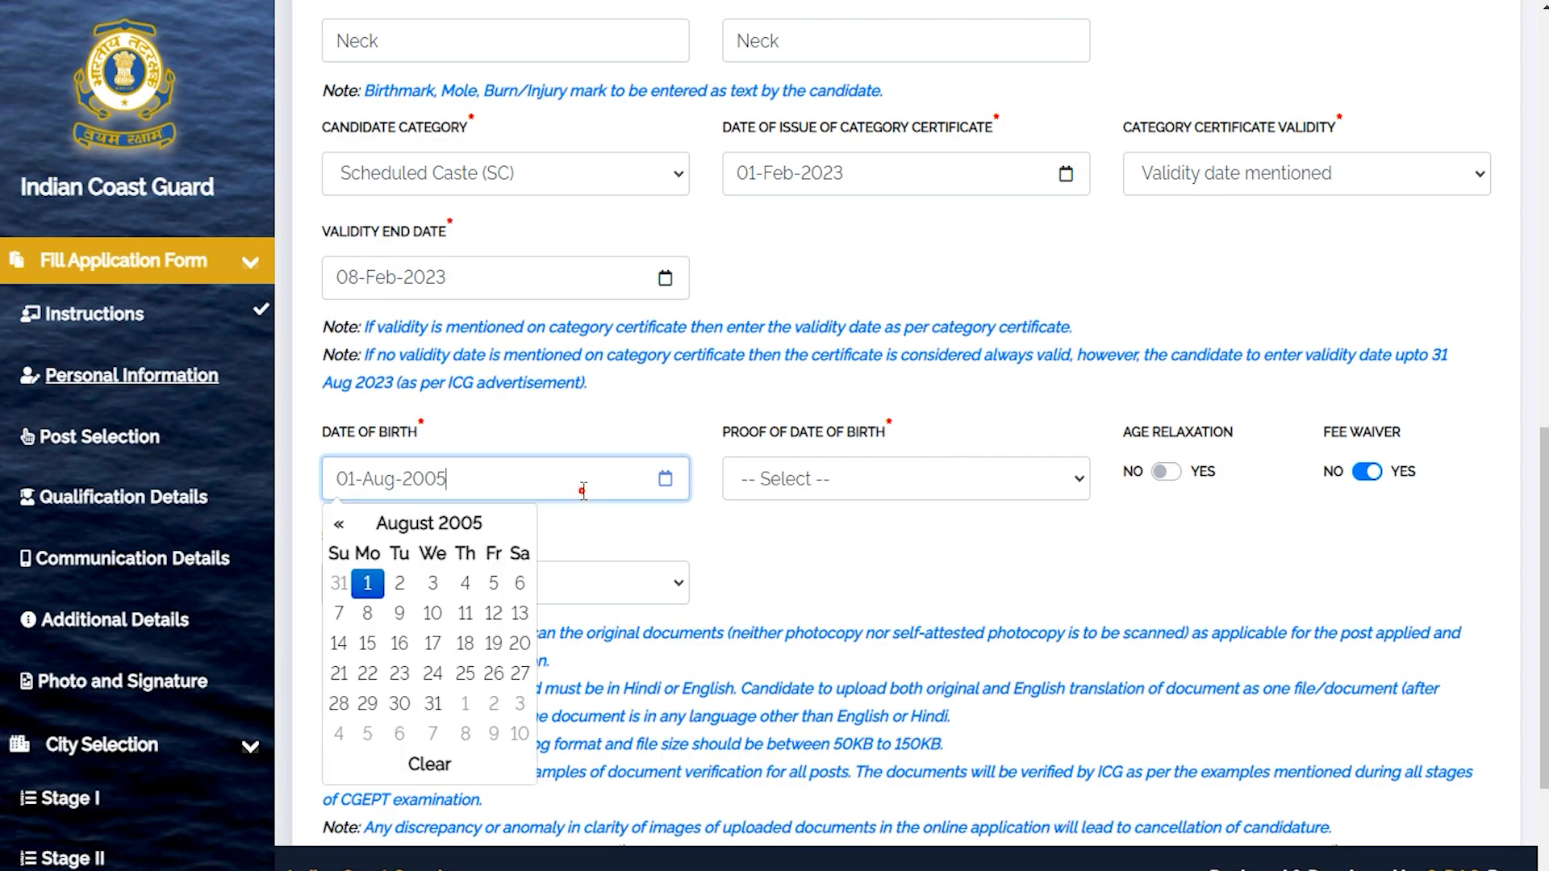
{"action": "left_click", "coordinate": [898, 494]}
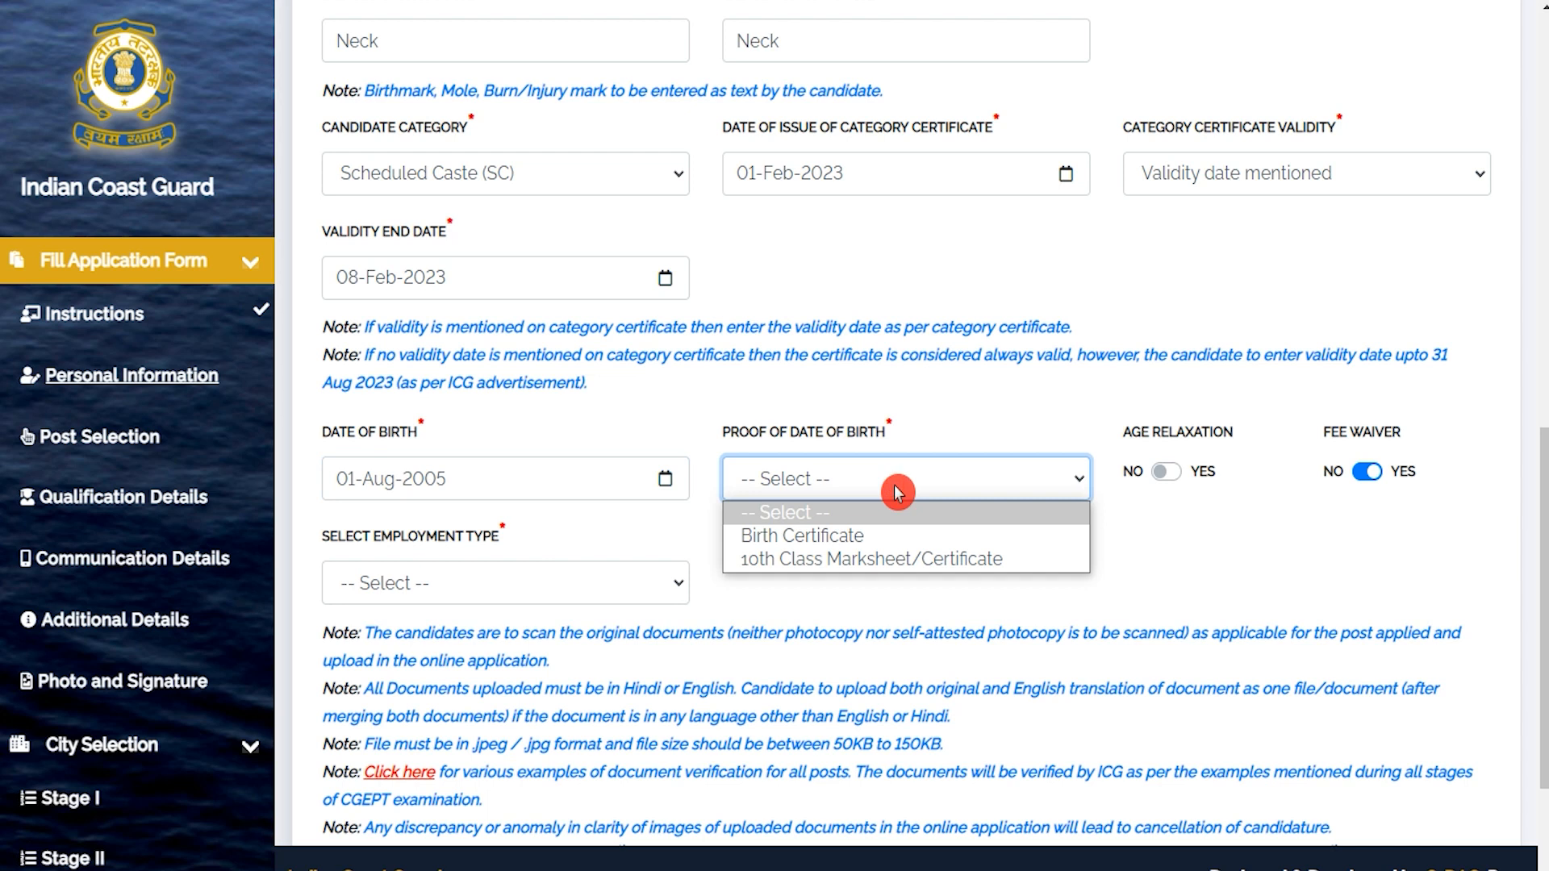
{"action": "left_click", "coordinate": [826, 562]}
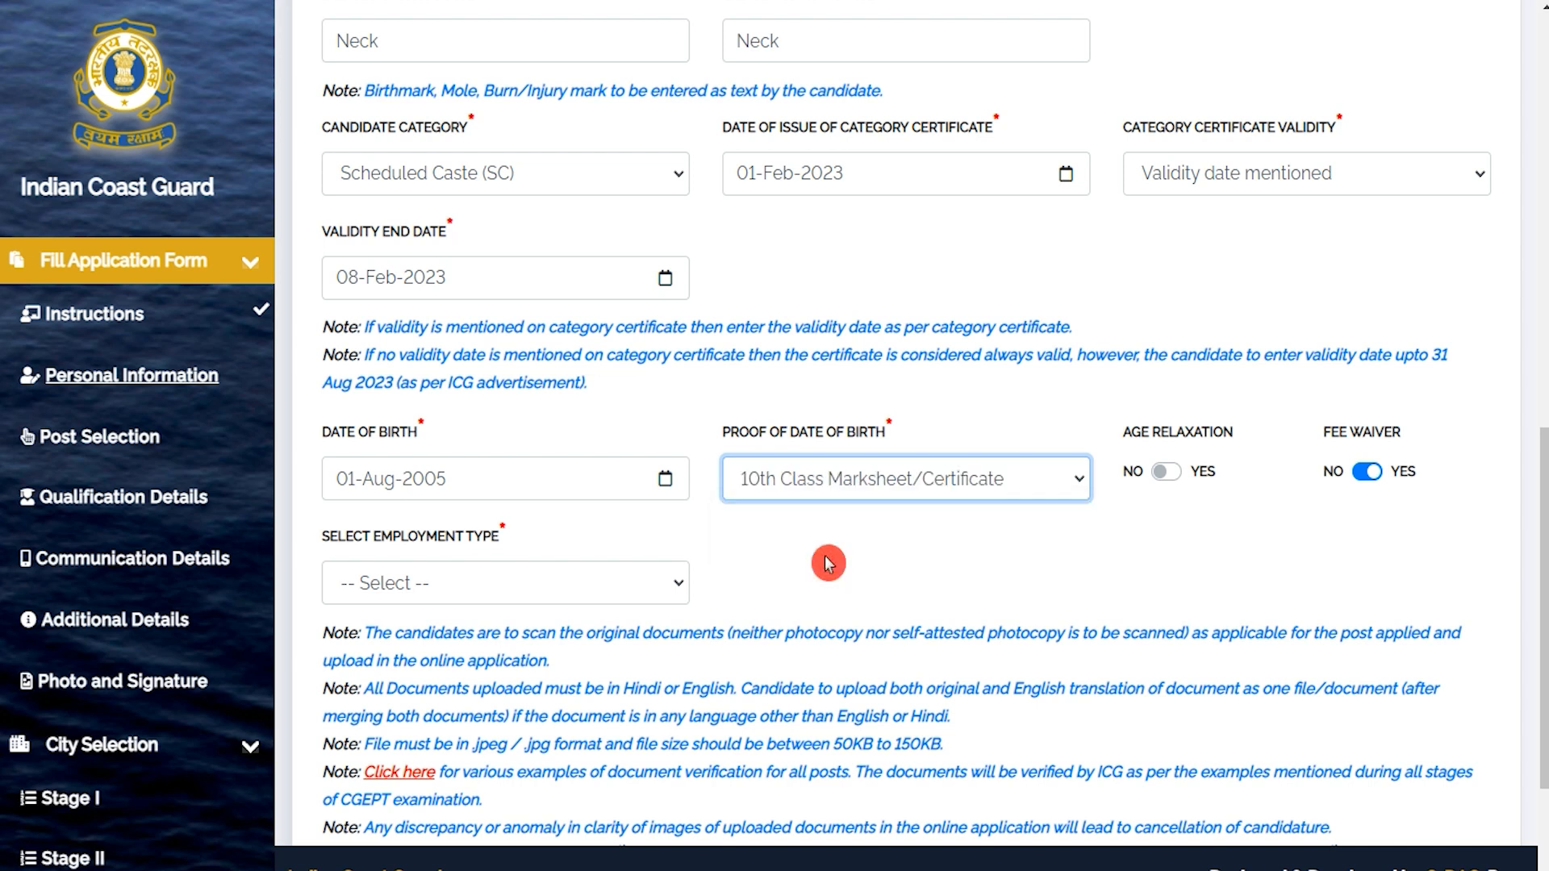
{"action": "left_click", "coordinate": [769, 571]}
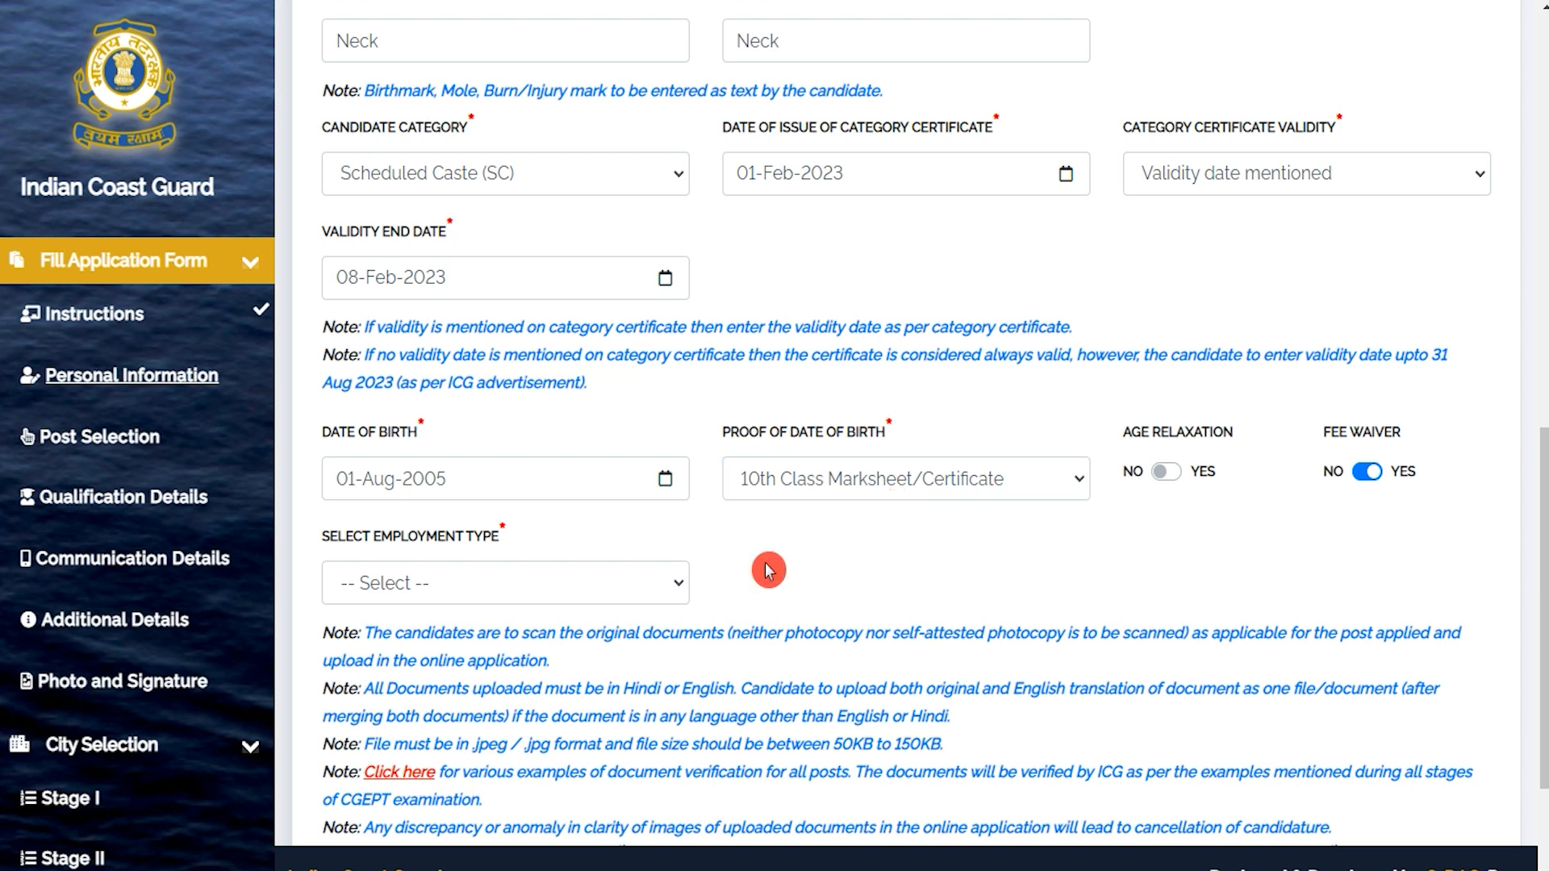
Set the employment type to Unemployed.
{"action": "left_click", "coordinate": [579, 583]}
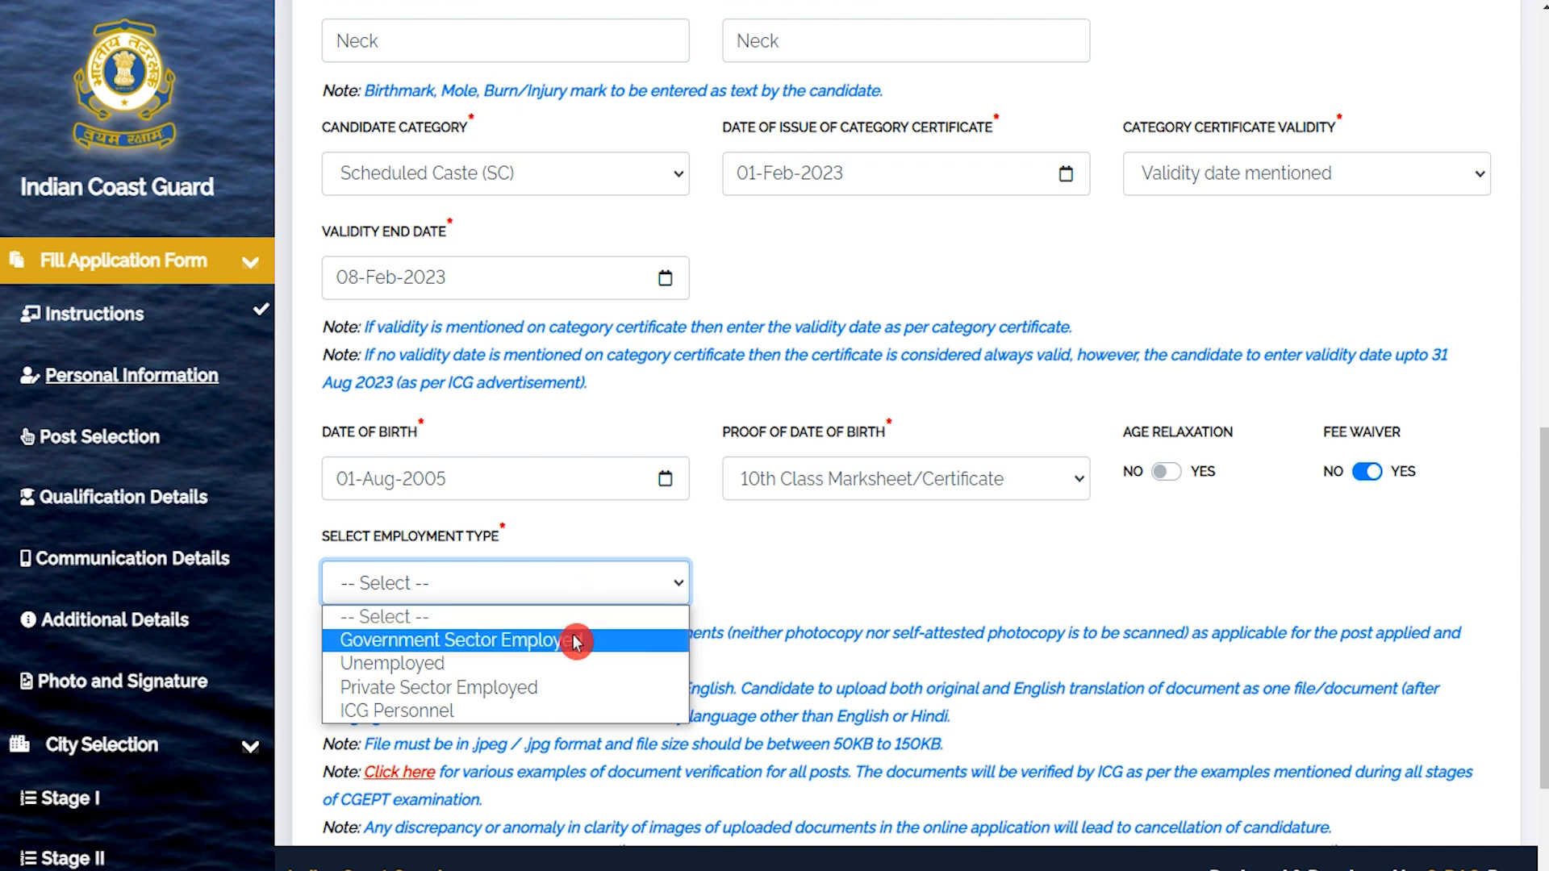
{"action": "left_click", "coordinate": [472, 663]}
{"action": "left_click", "coordinate": [787, 571]}
{"action": "scroll", "coordinate": [787, 572], "scroll_direction": "down", "scroll_amount": 3}
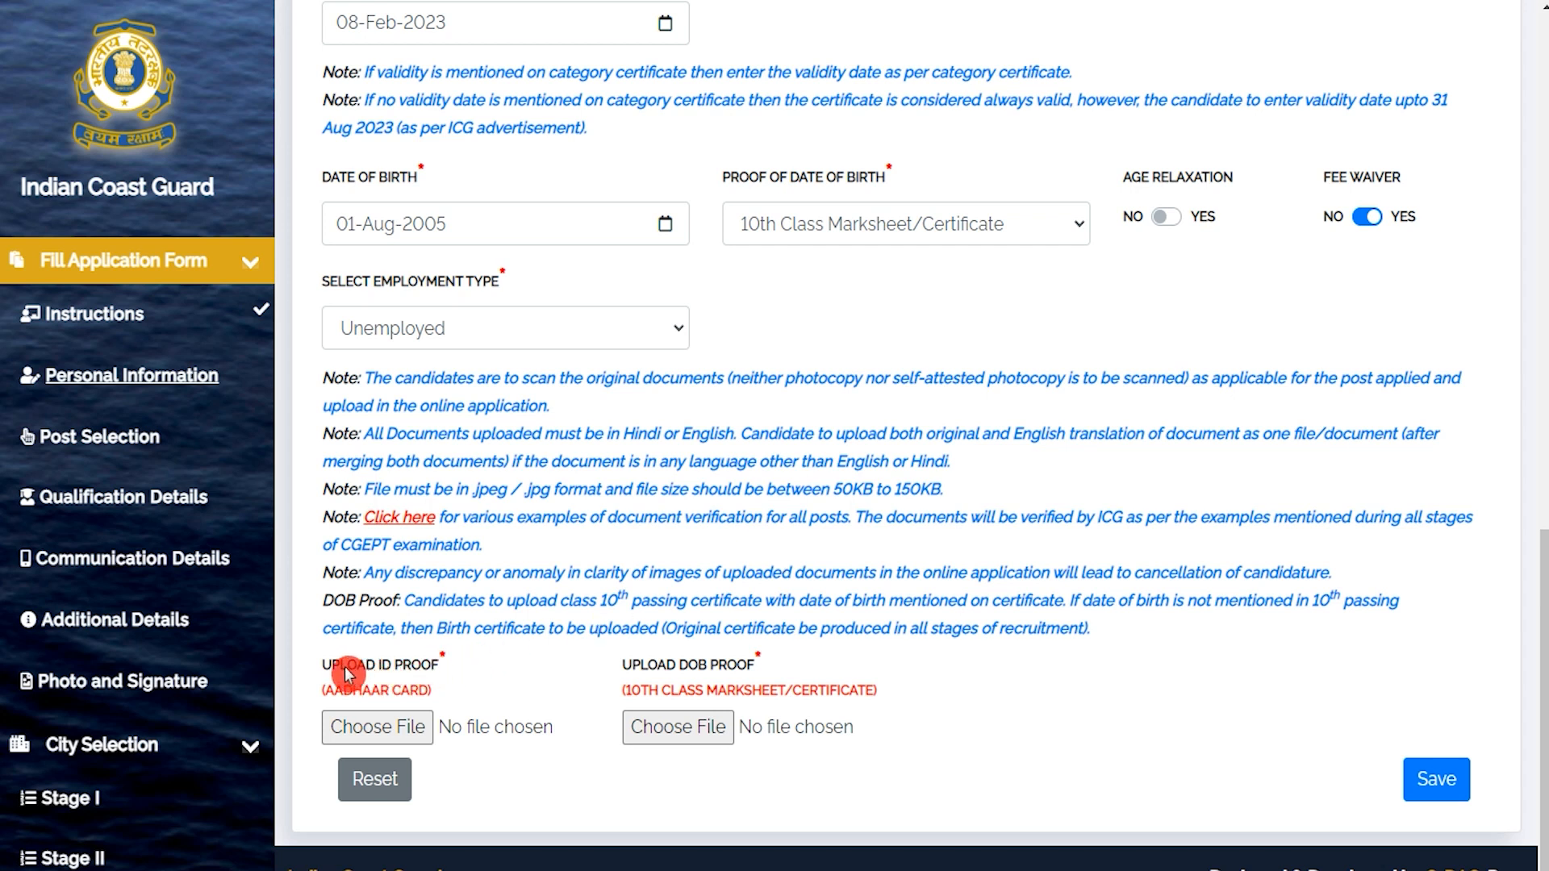
Review the upload rules: Aadhaar as ID proof, 10th marksheet as DOB proof, .jpeg, 50KB–150KB.
{"action": "left_click_drag", "start_coordinate": [343, 666], "coordinate": [391, 688]}
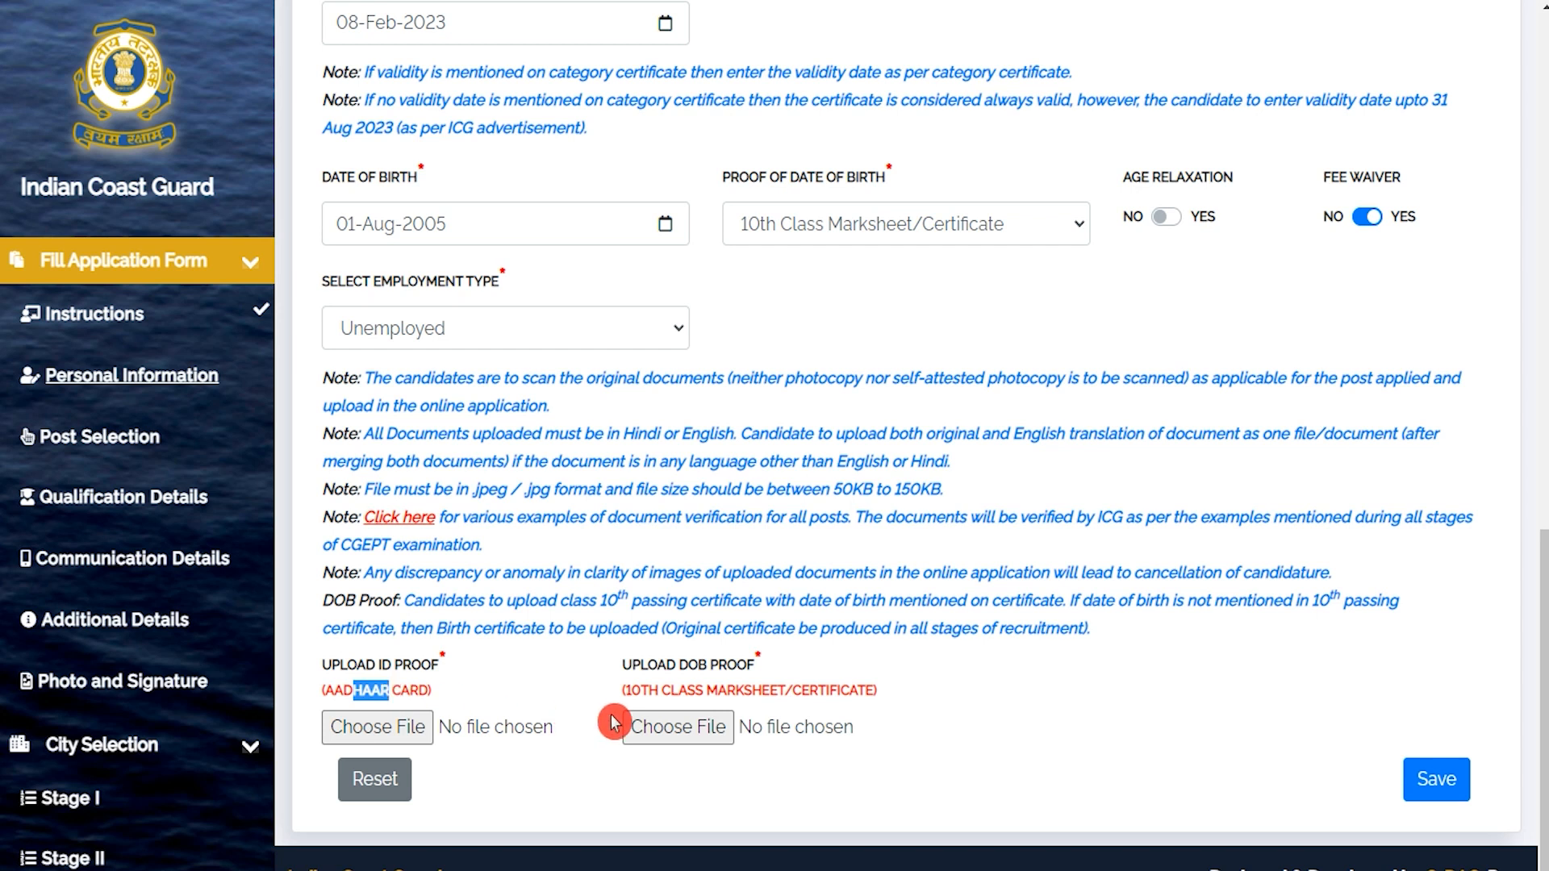
{"action": "left_click_drag", "start_coordinate": [644, 692], "coordinate": [782, 695]}
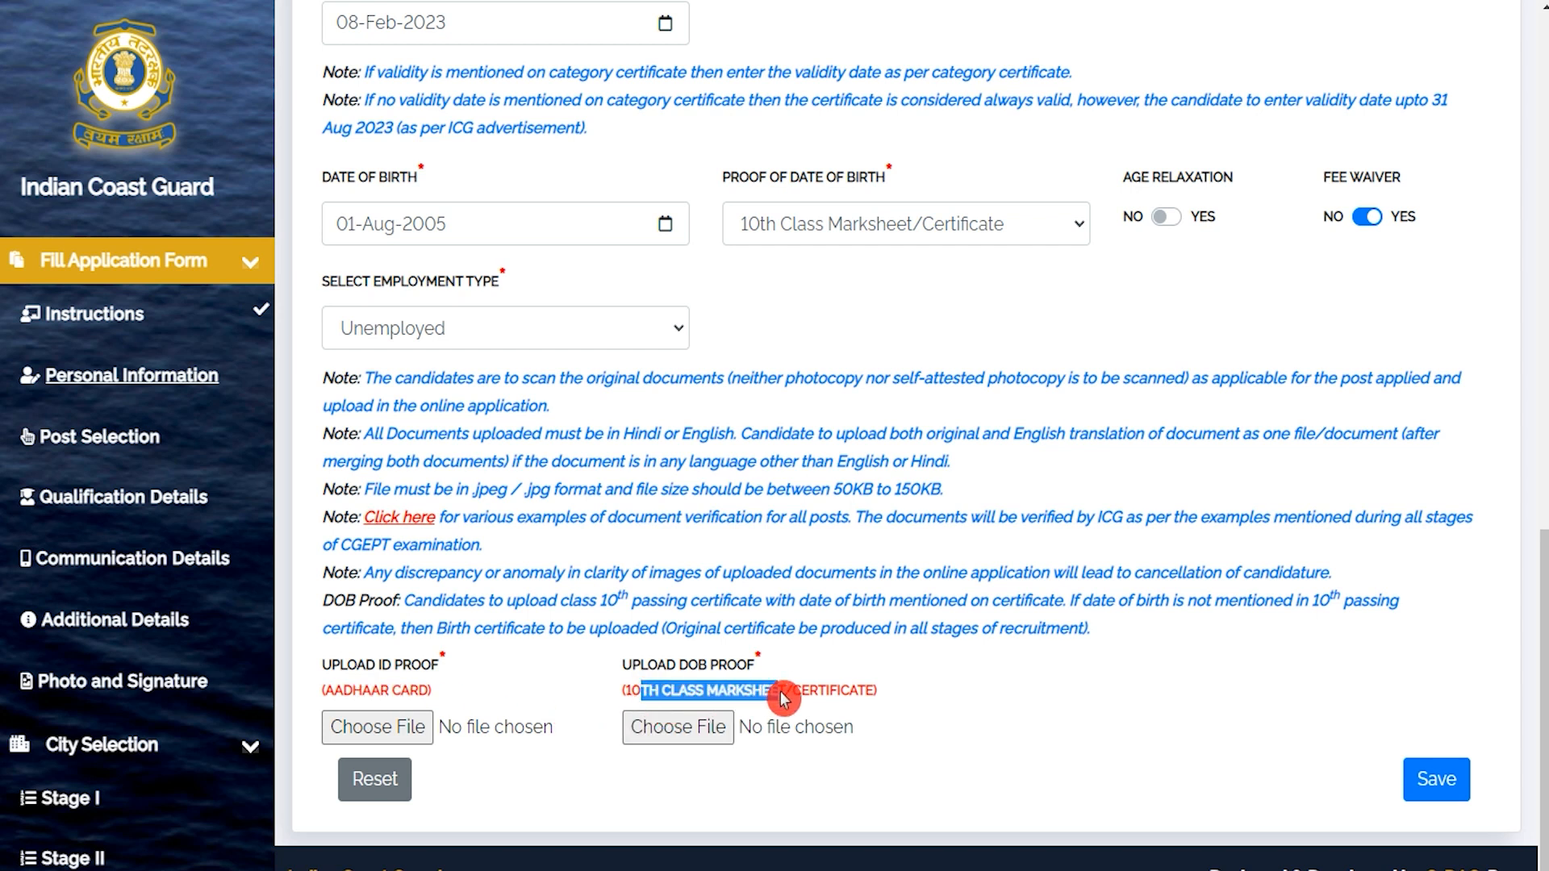
{"action": "left_click_drag", "start_coordinate": [672, 665], "coordinate": [698, 666]}
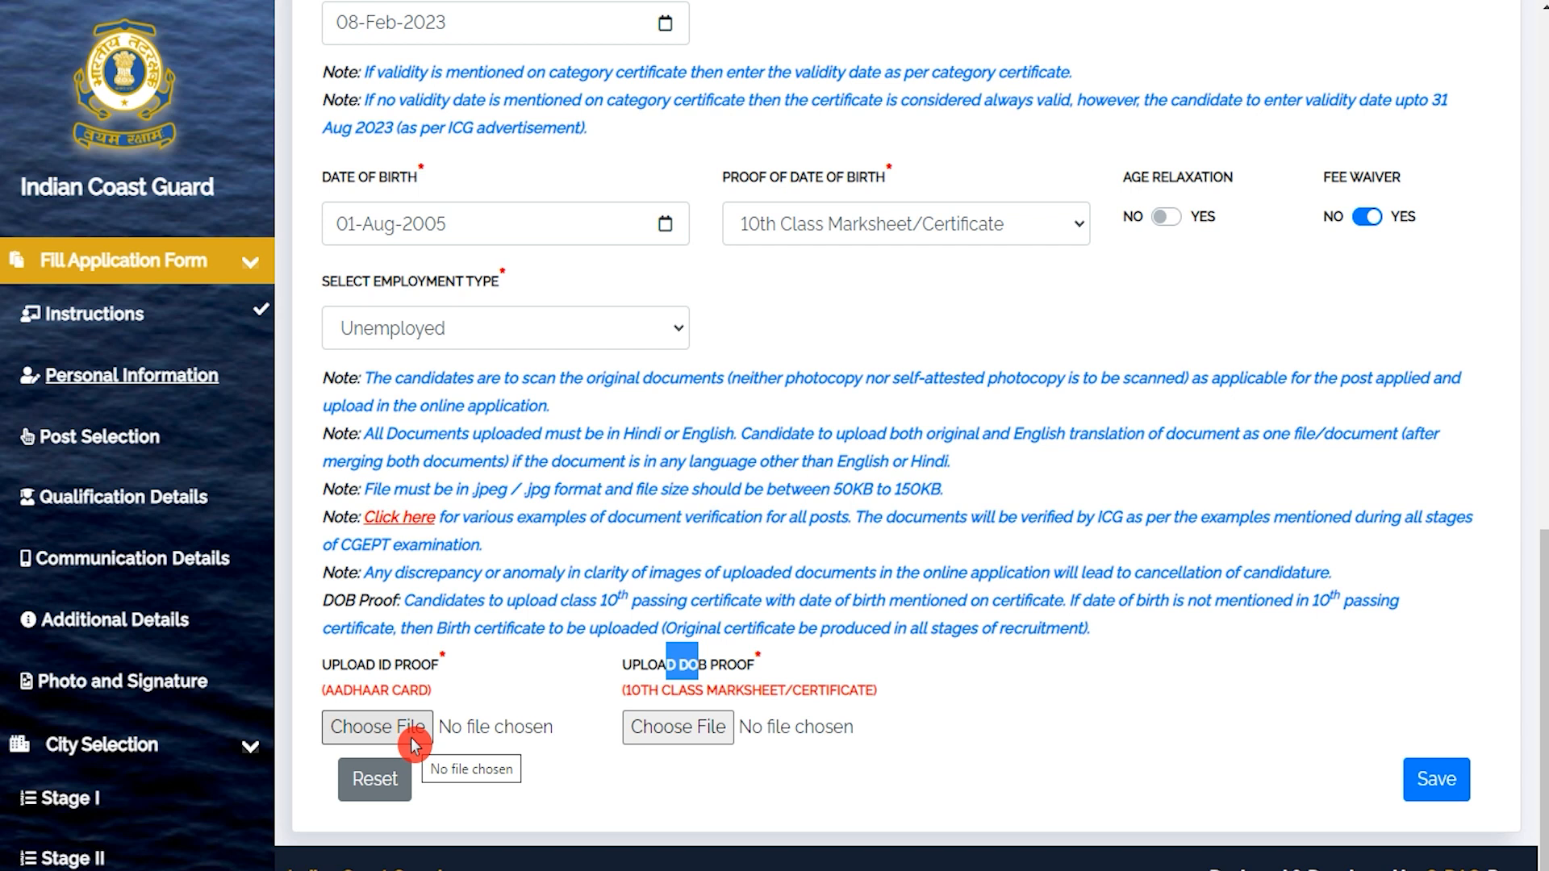
{"action": "left_click_drag", "start_coordinate": [831, 489], "coordinate": [922, 487]}
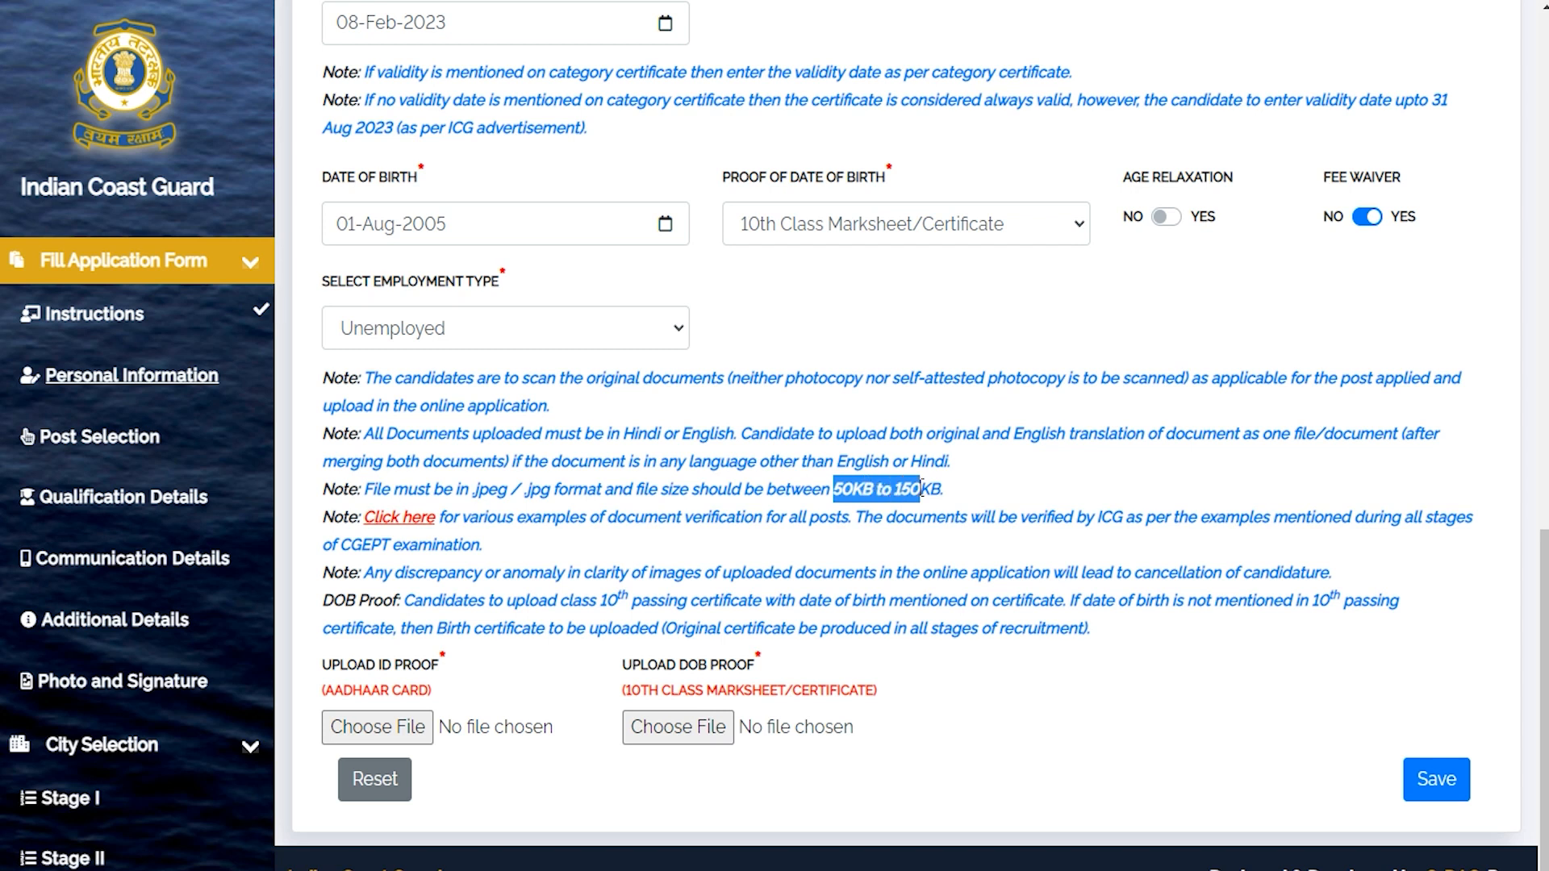
{"action": "left_click_drag", "start_coordinate": [480, 490], "coordinate": [527, 489]}
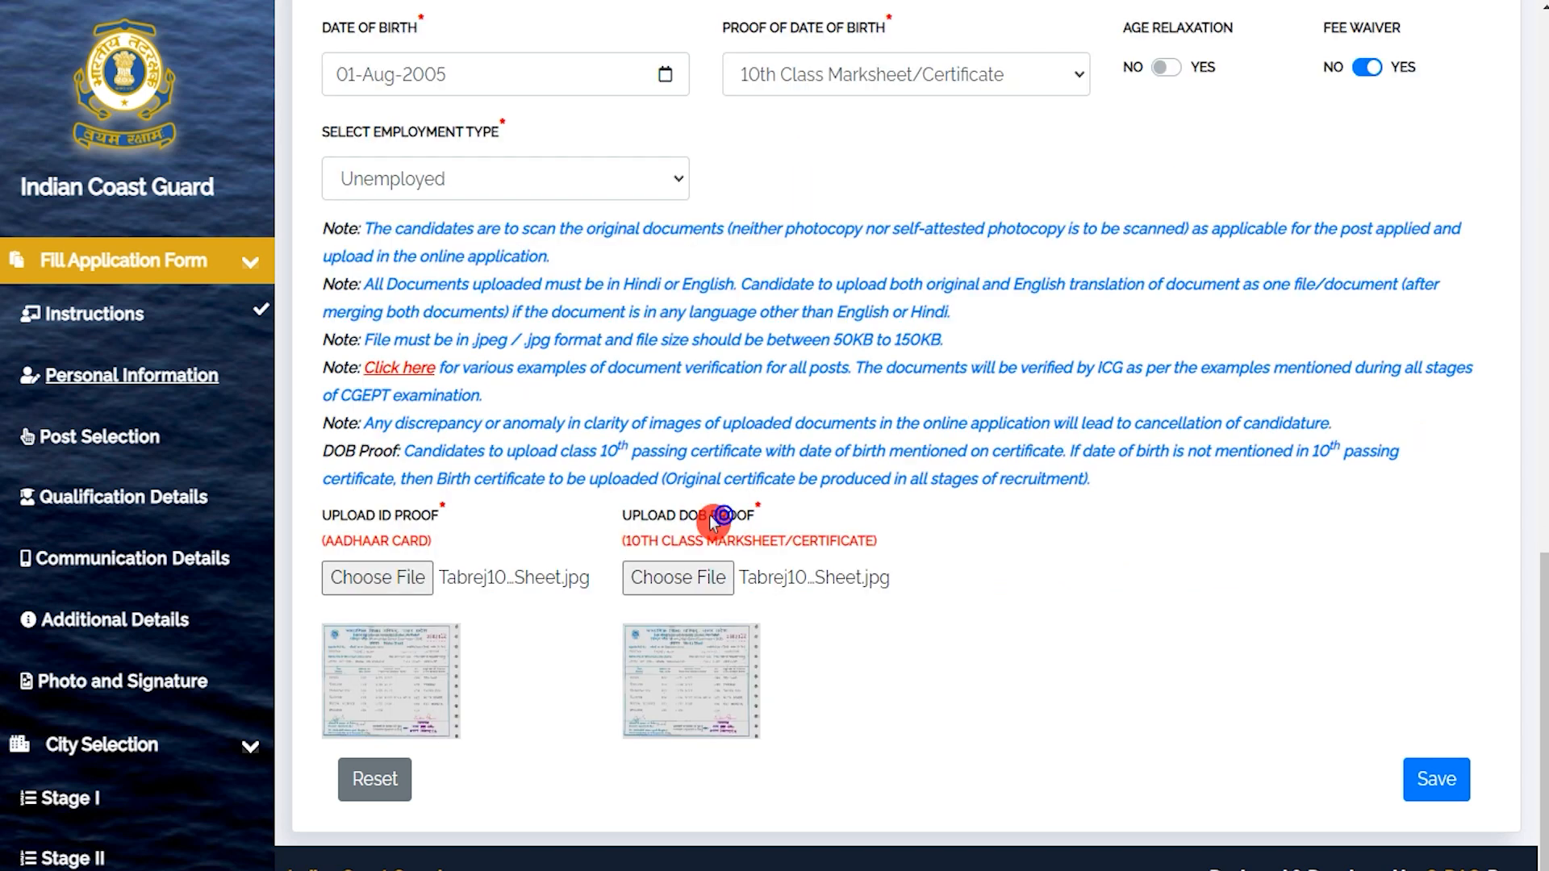
{"action": "left_click_drag", "start_coordinate": [355, 516], "coordinate": [382, 525]}
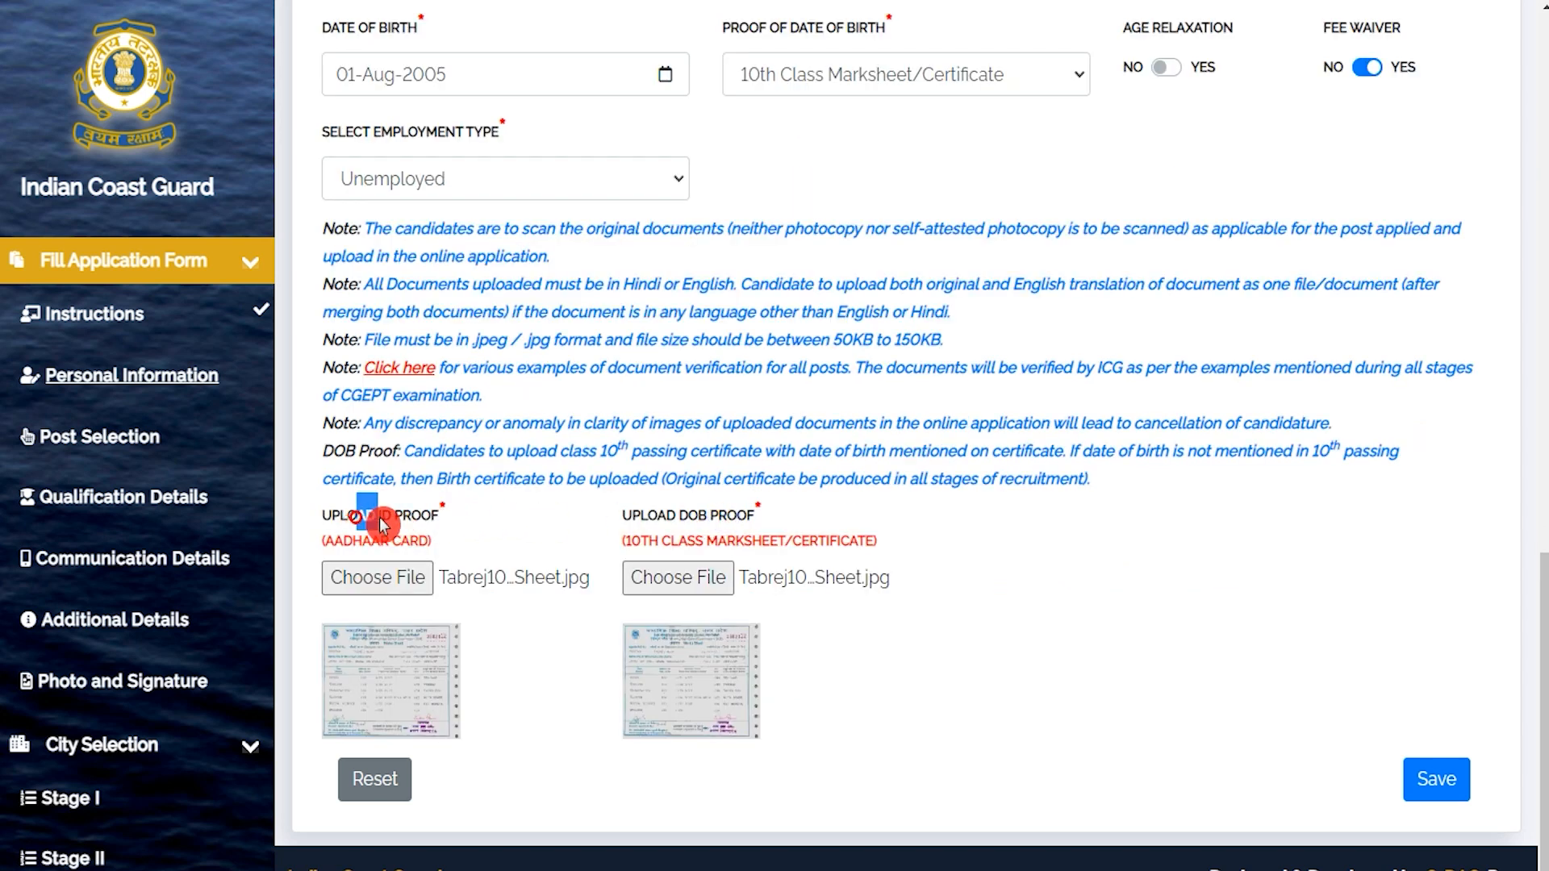
{"action": "left_click_drag", "start_coordinate": [666, 517], "coordinate": [717, 518]}
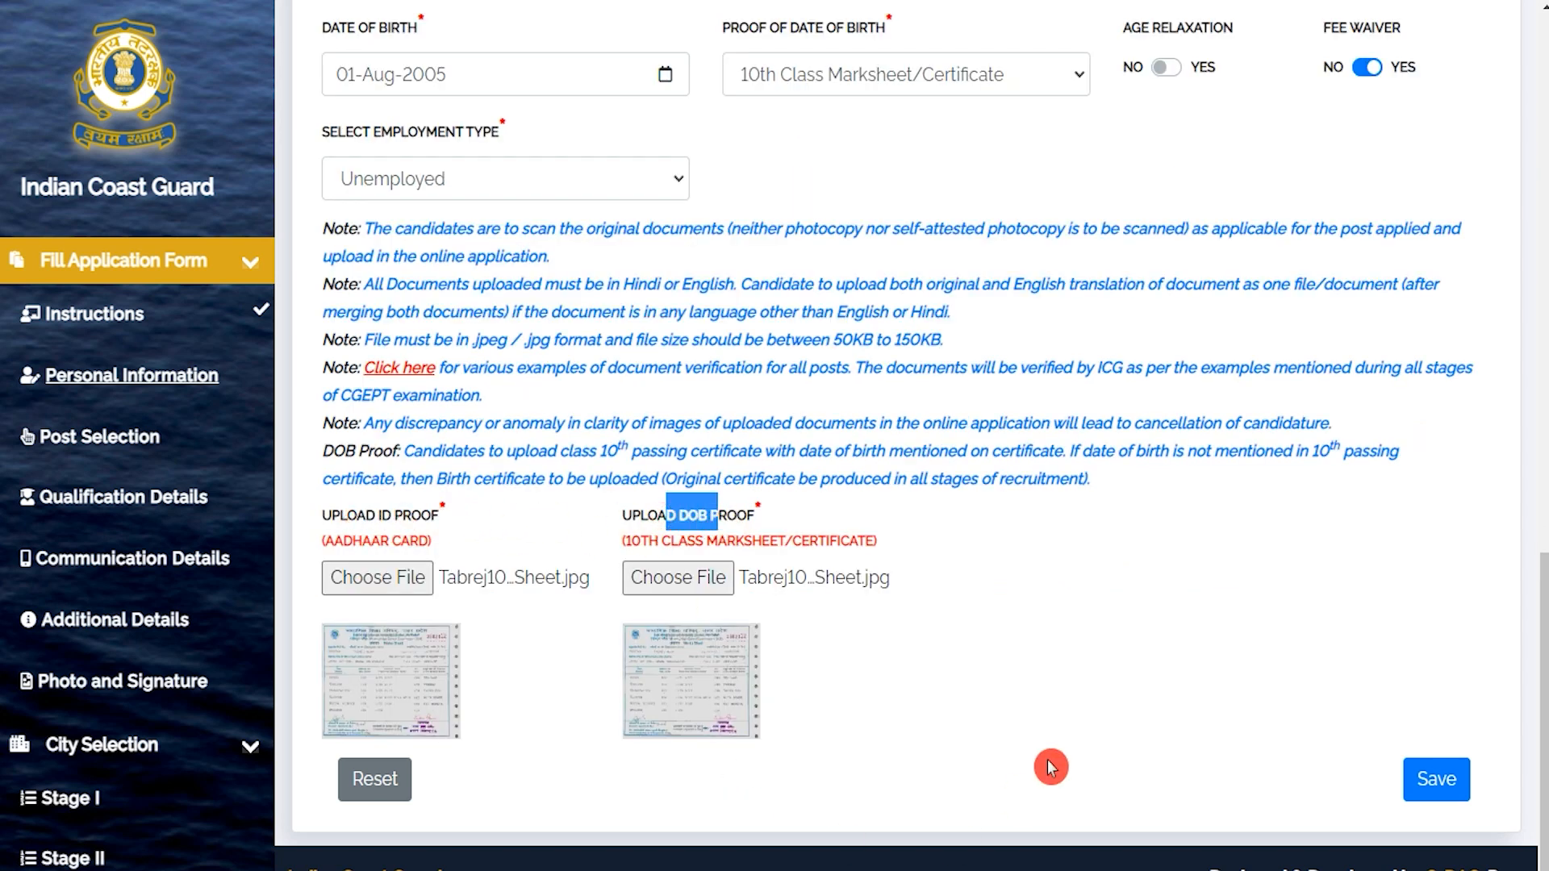
Save the personal details to move on to Post Selection.
{"action": "left_click", "coordinate": [1444, 780]}
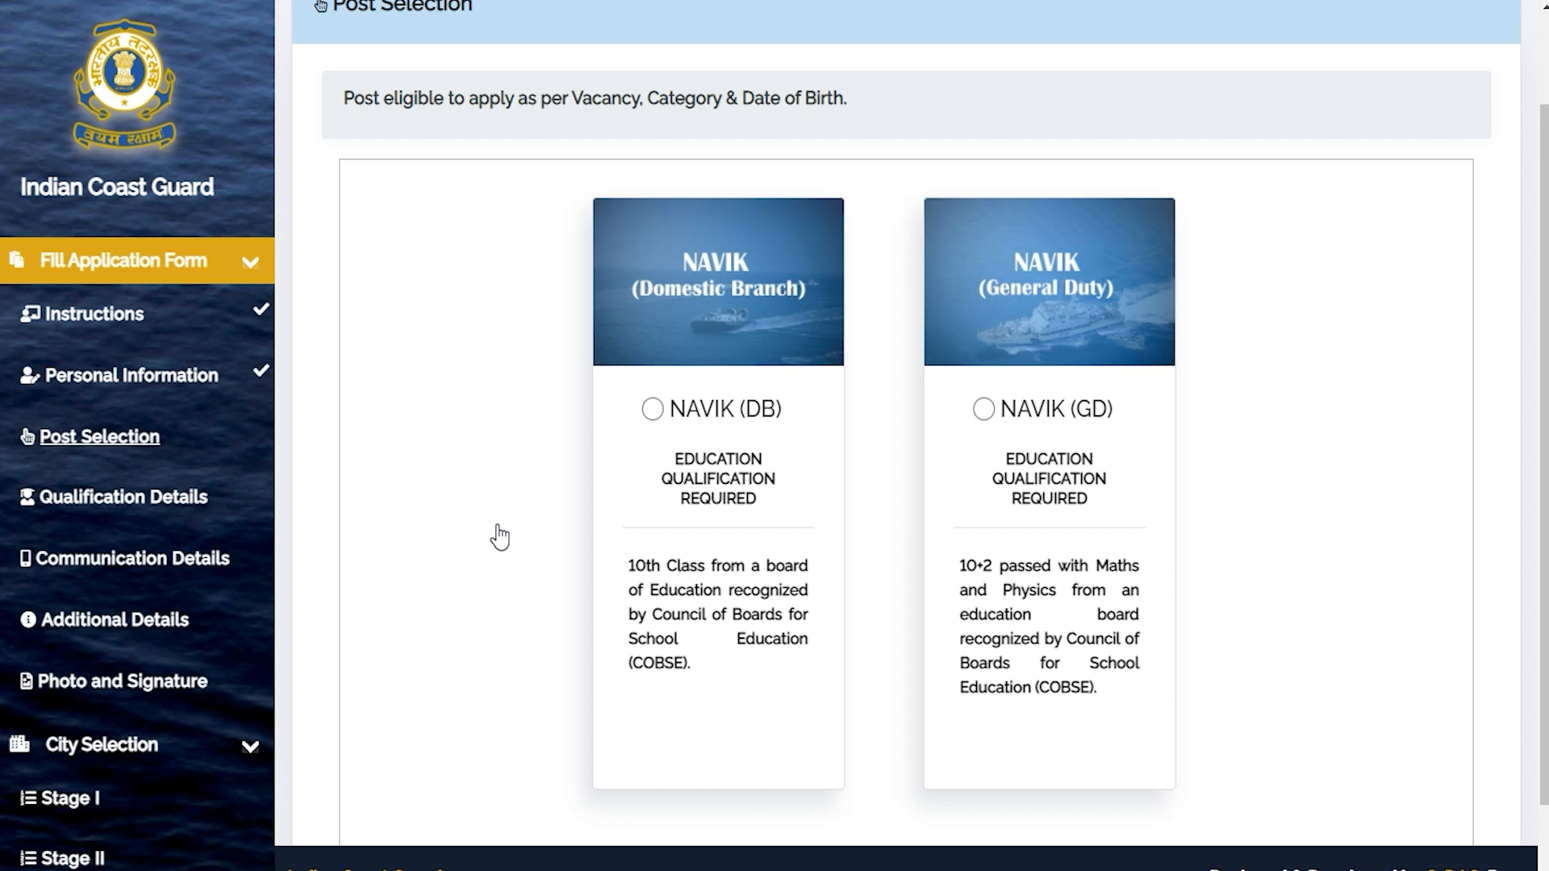
{"action": "scroll", "coordinate": [500, 536], "scroll_direction": "up", "scroll_amount": 2}
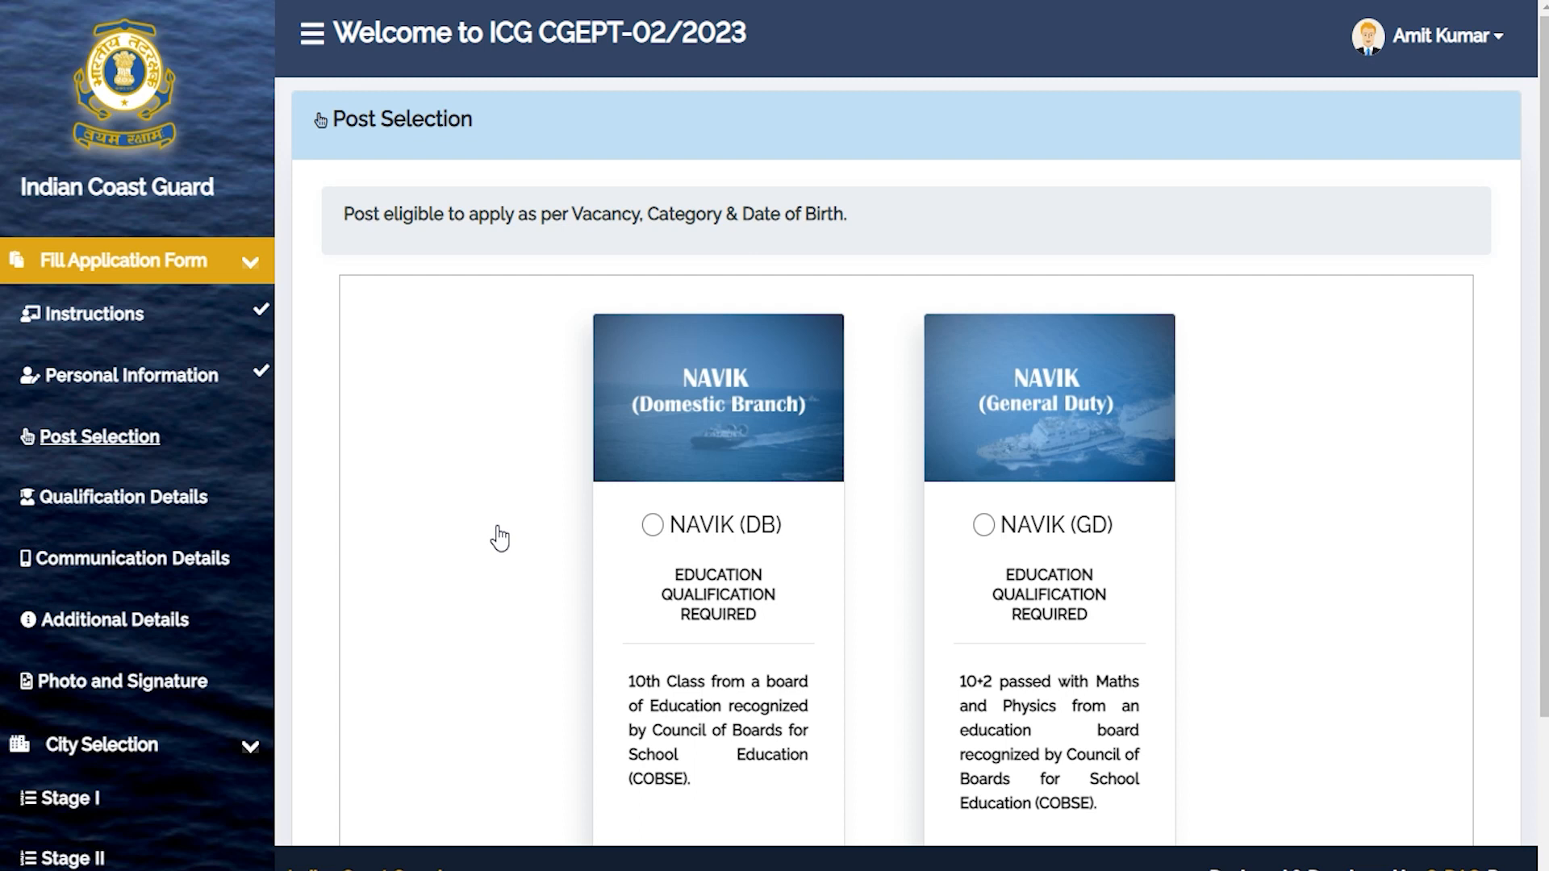
{"action": "scroll", "coordinate": [499, 537], "scroll_direction": "down", "scroll_amount": 2}
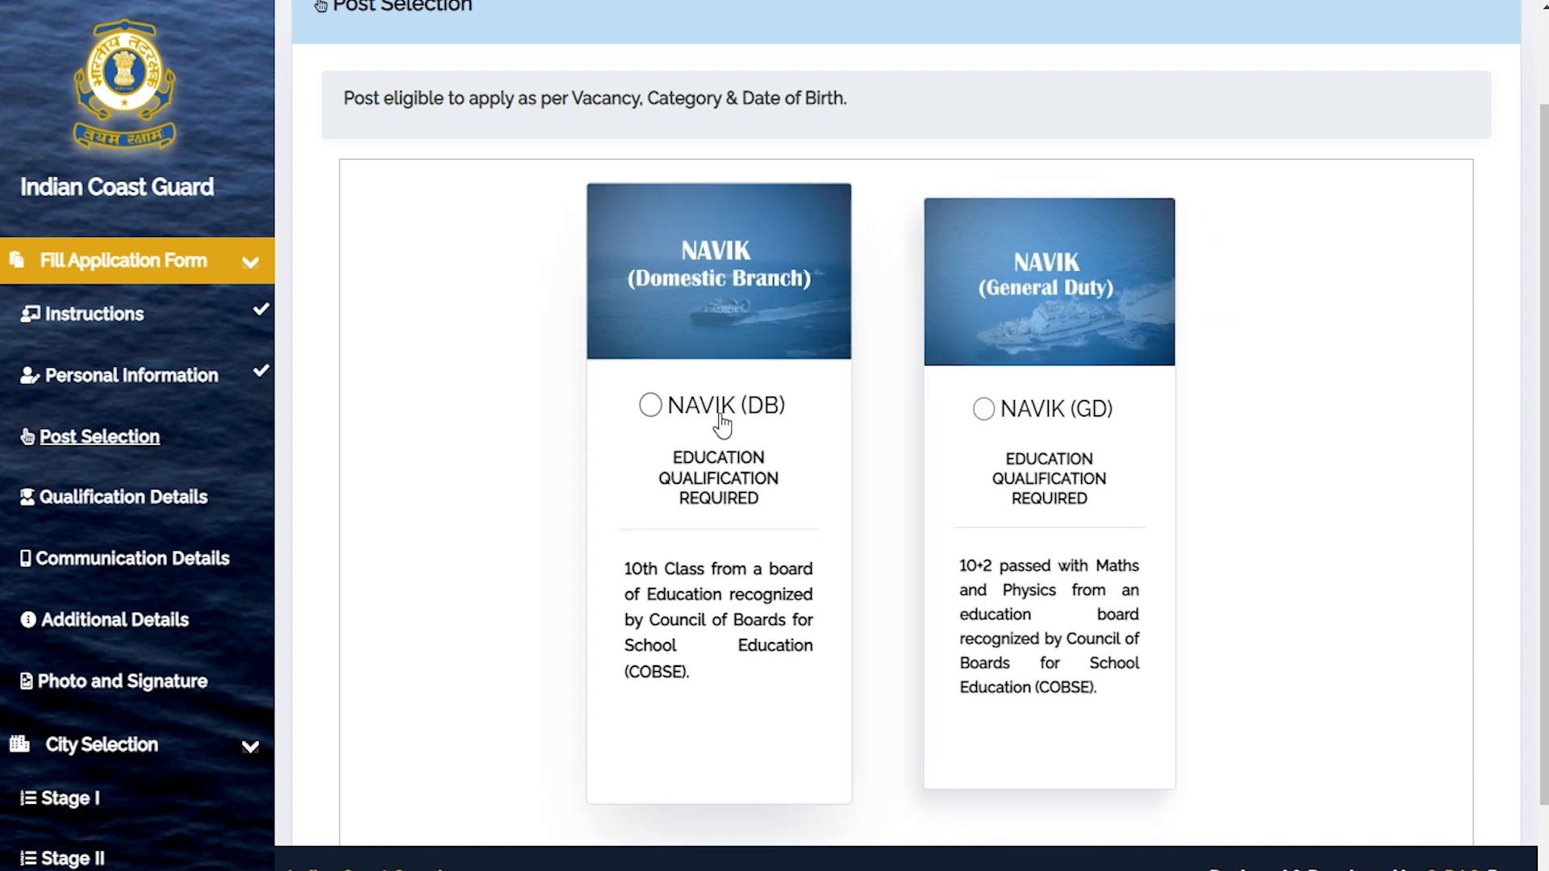
Select the NAVIK (GD) post and save it.
{"action": "left_click", "coordinate": [982, 409]}
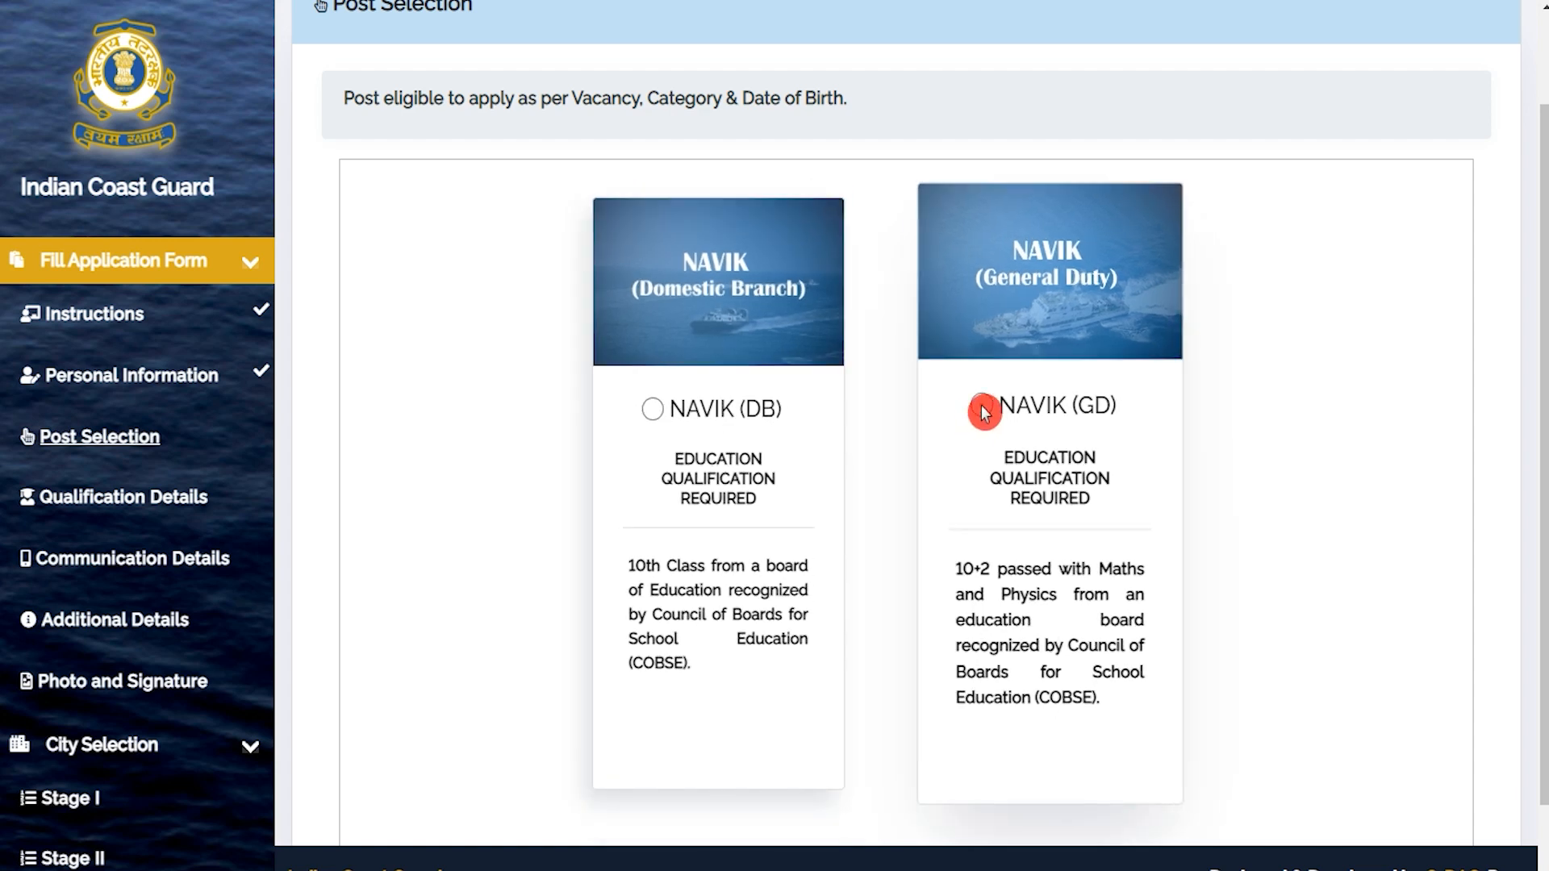
{"action": "scroll", "coordinate": [1322, 585], "scroll_direction": "down", "scroll_amount": 2}
{"action": "left_click", "coordinate": [1438, 805]}
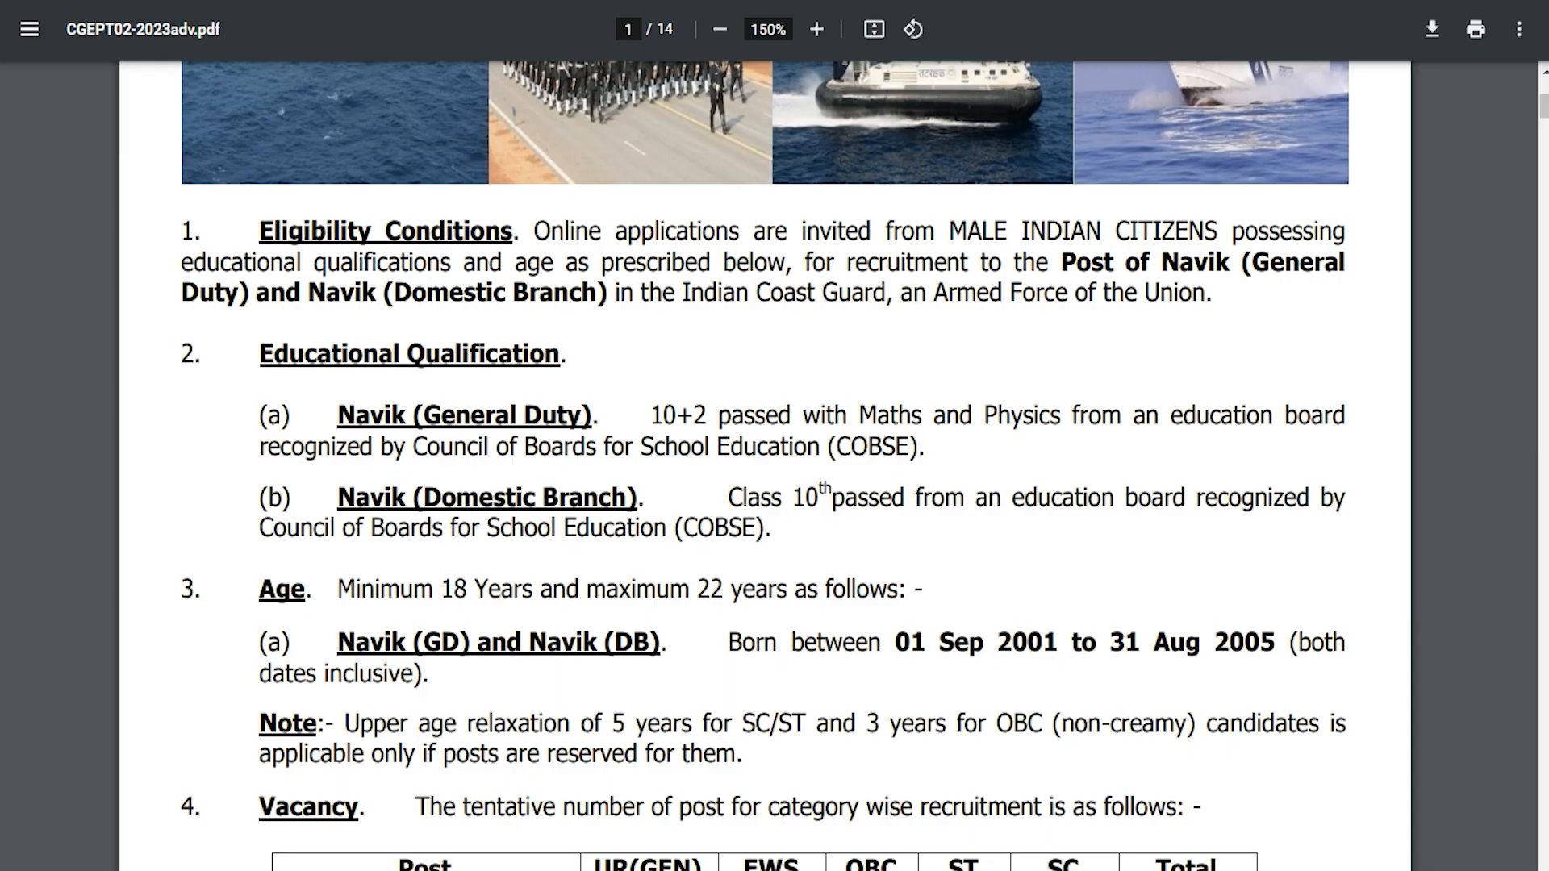
Highlight the Navik (GD) qualification: 10+2 with Maths and Physics from a recognised board.
{"action": "left_click_drag", "start_coordinate": [339, 419], "coordinate": [547, 416]}
{"action": "left_click_drag", "start_coordinate": [651, 415], "coordinate": [1049, 418]}
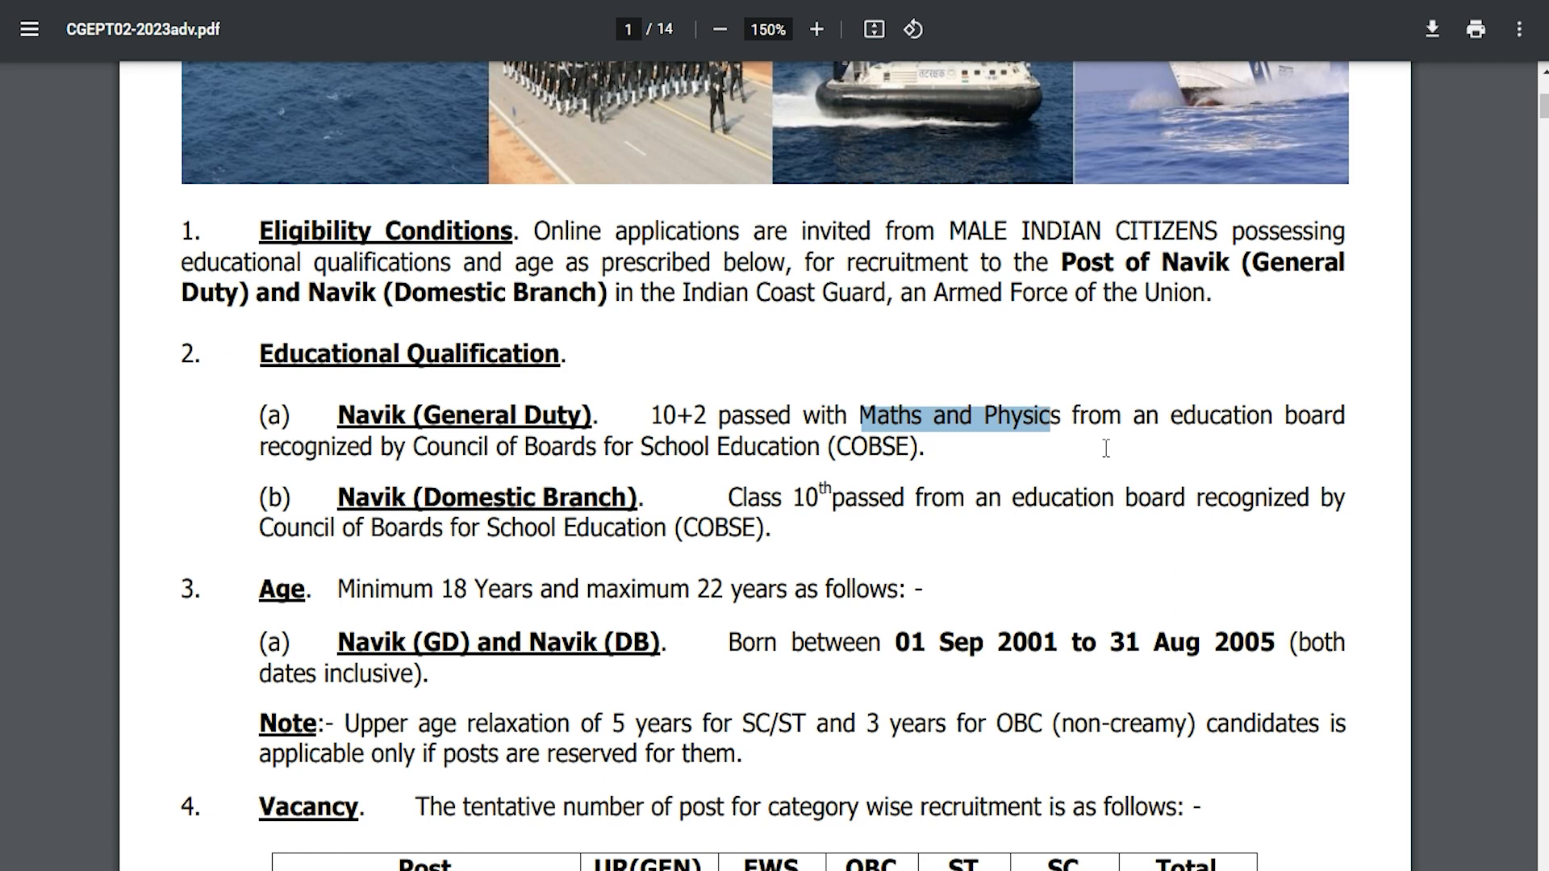
{"action": "left_click_drag", "start_coordinate": [1172, 417], "coordinate": [1242, 417]}
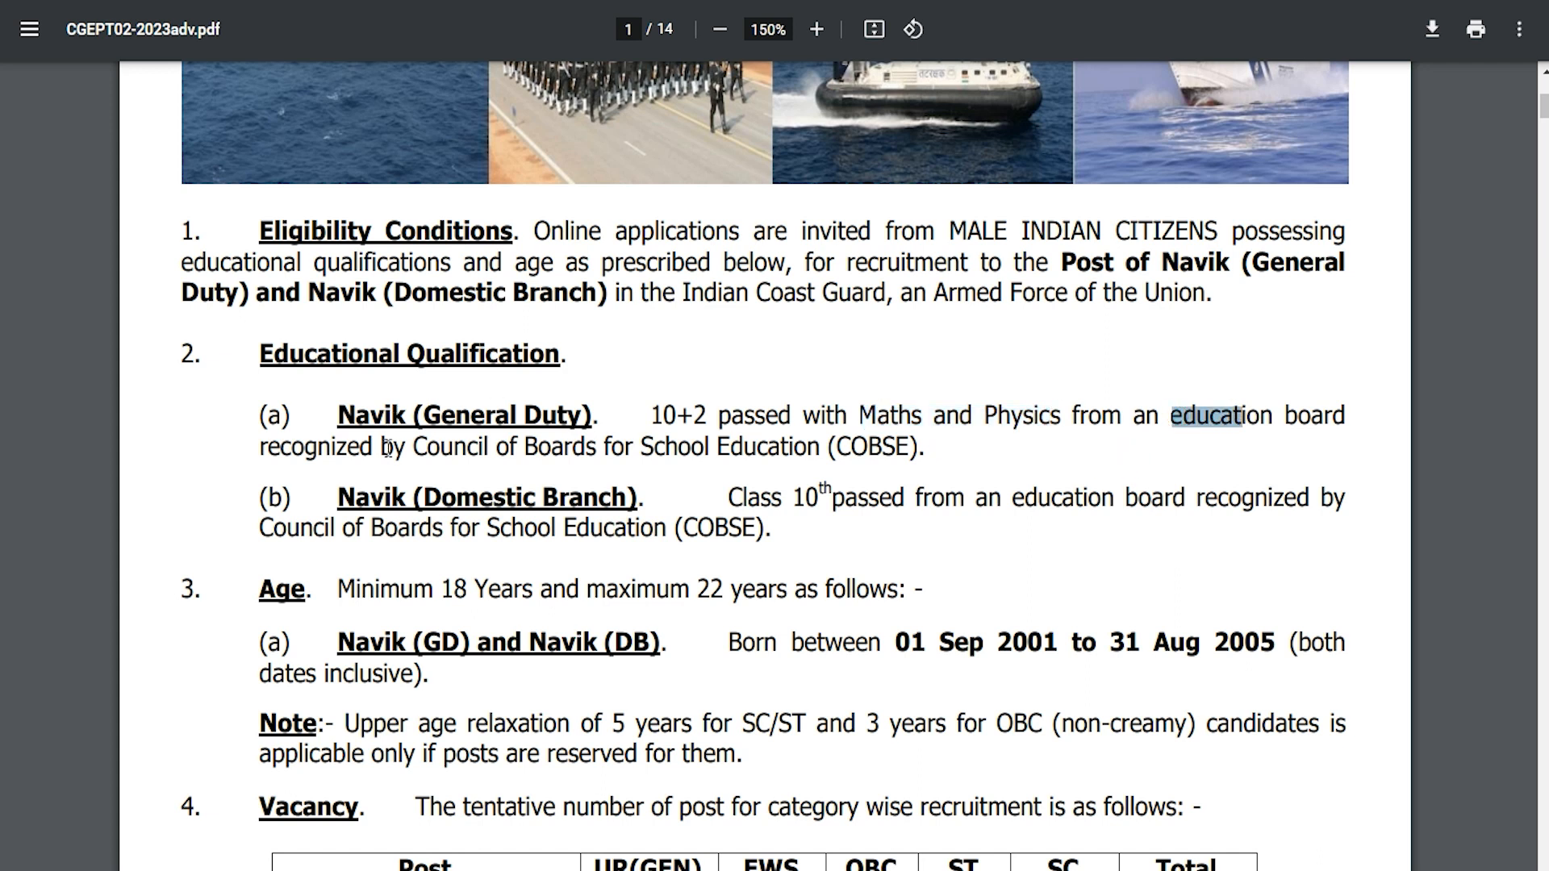
{"action": "left_click_drag", "start_coordinate": [414, 448], "coordinate": [908, 451]}
Highlight the Navik (Domestic Branch) Class 10th requirement from a COBSE-recognised board.
{"action": "left_click", "coordinate": [846, 453]}
{"action": "left_click", "coordinate": [564, 539]}
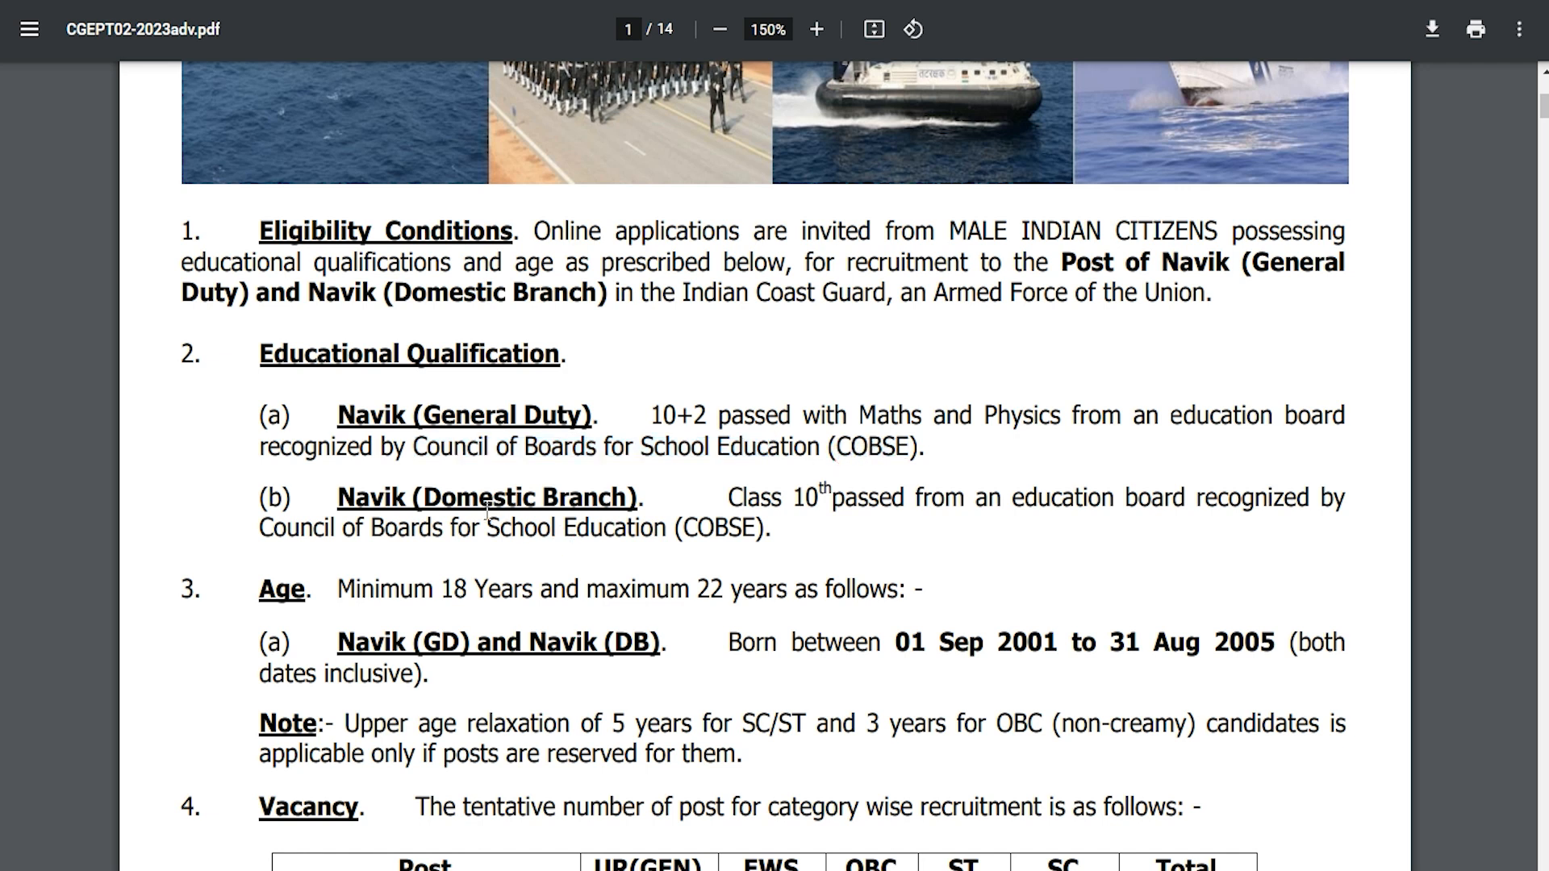
{"action": "left_click_drag", "start_coordinate": [413, 500], "coordinate": [594, 501]}
{"action": "left_click_drag", "start_coordinate": [729, 494], "coordinate": [1104, 482]}
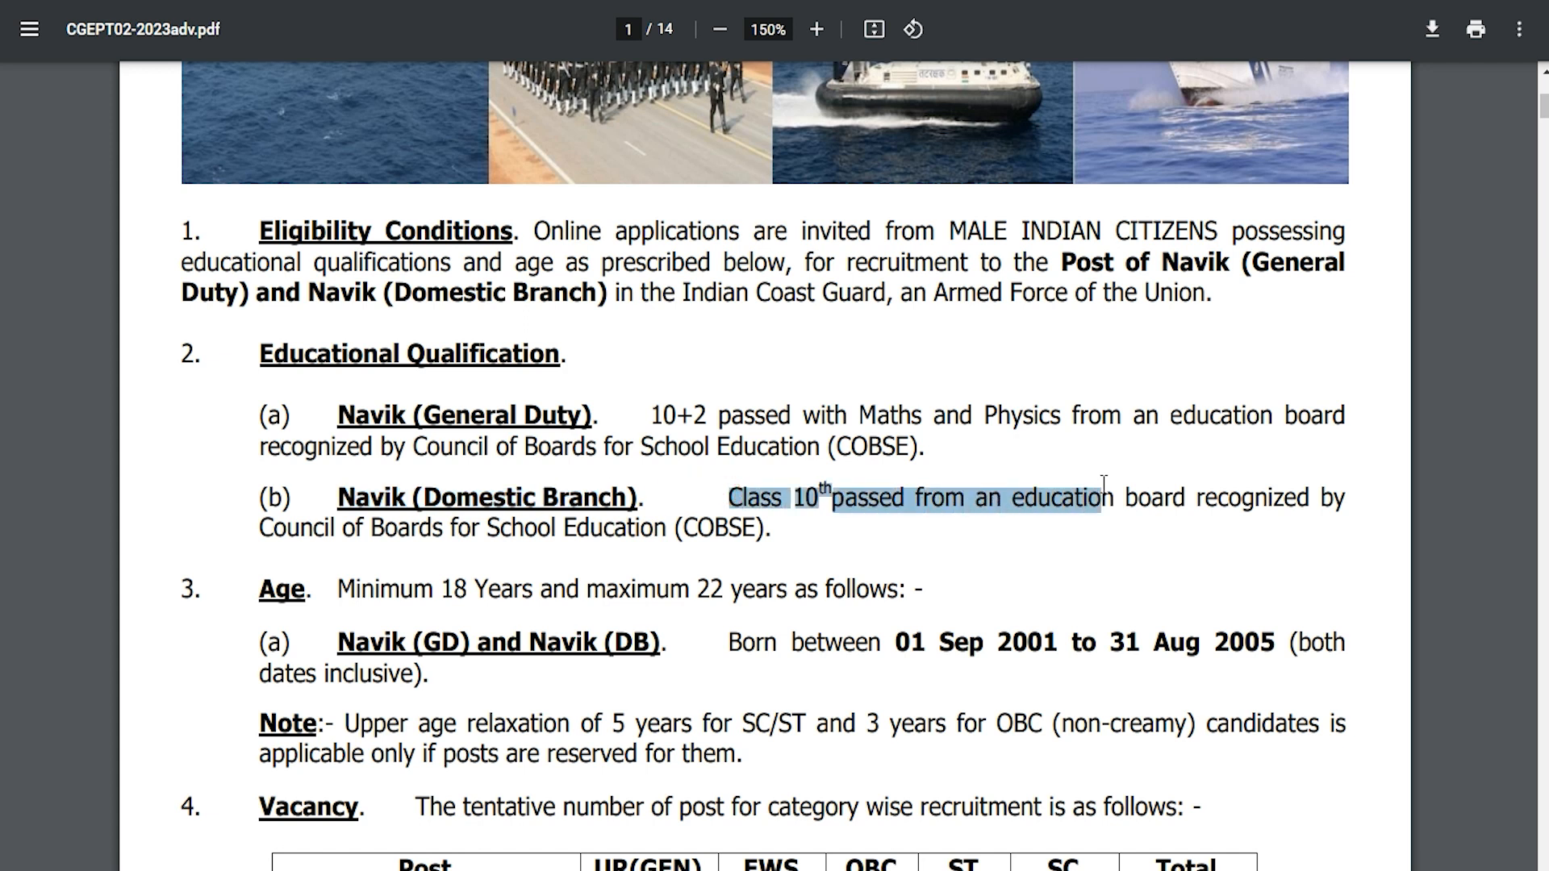
{"action": "left_click_drag", "start_coordinate": [314, 529], "coordinate": [753, 537]}
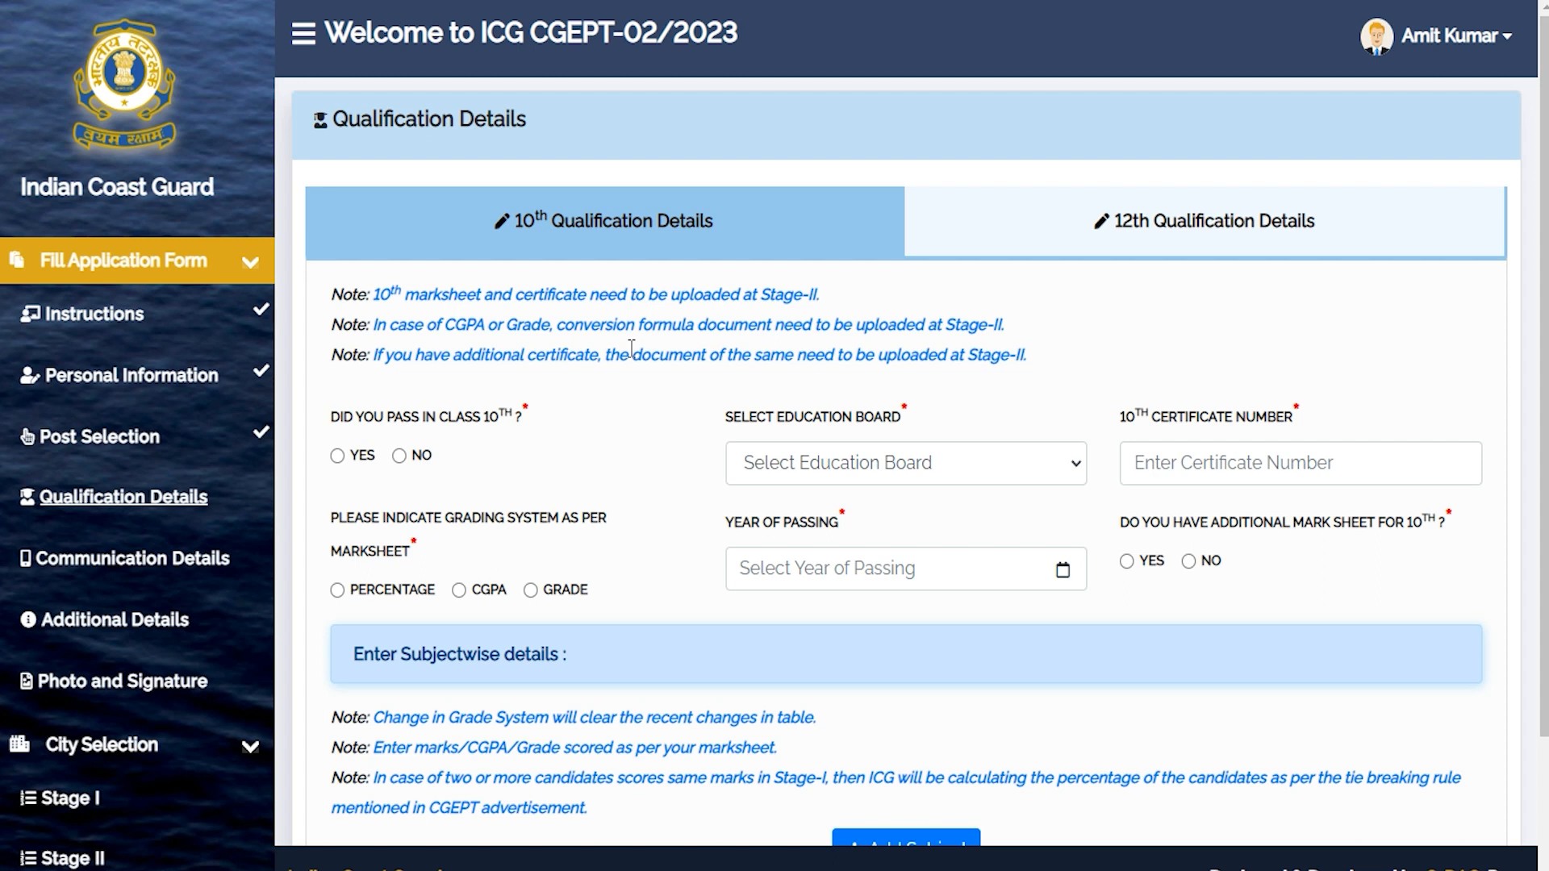
Answer Yes to passing class 10 and choose Board of Secondary Education Rajasthan.
{"action": "left_click", "coordinate": [644, 339]}
{"action": "left_click_drag", "start_coordinate": [359, 425], "coordinate": [488, 419]}
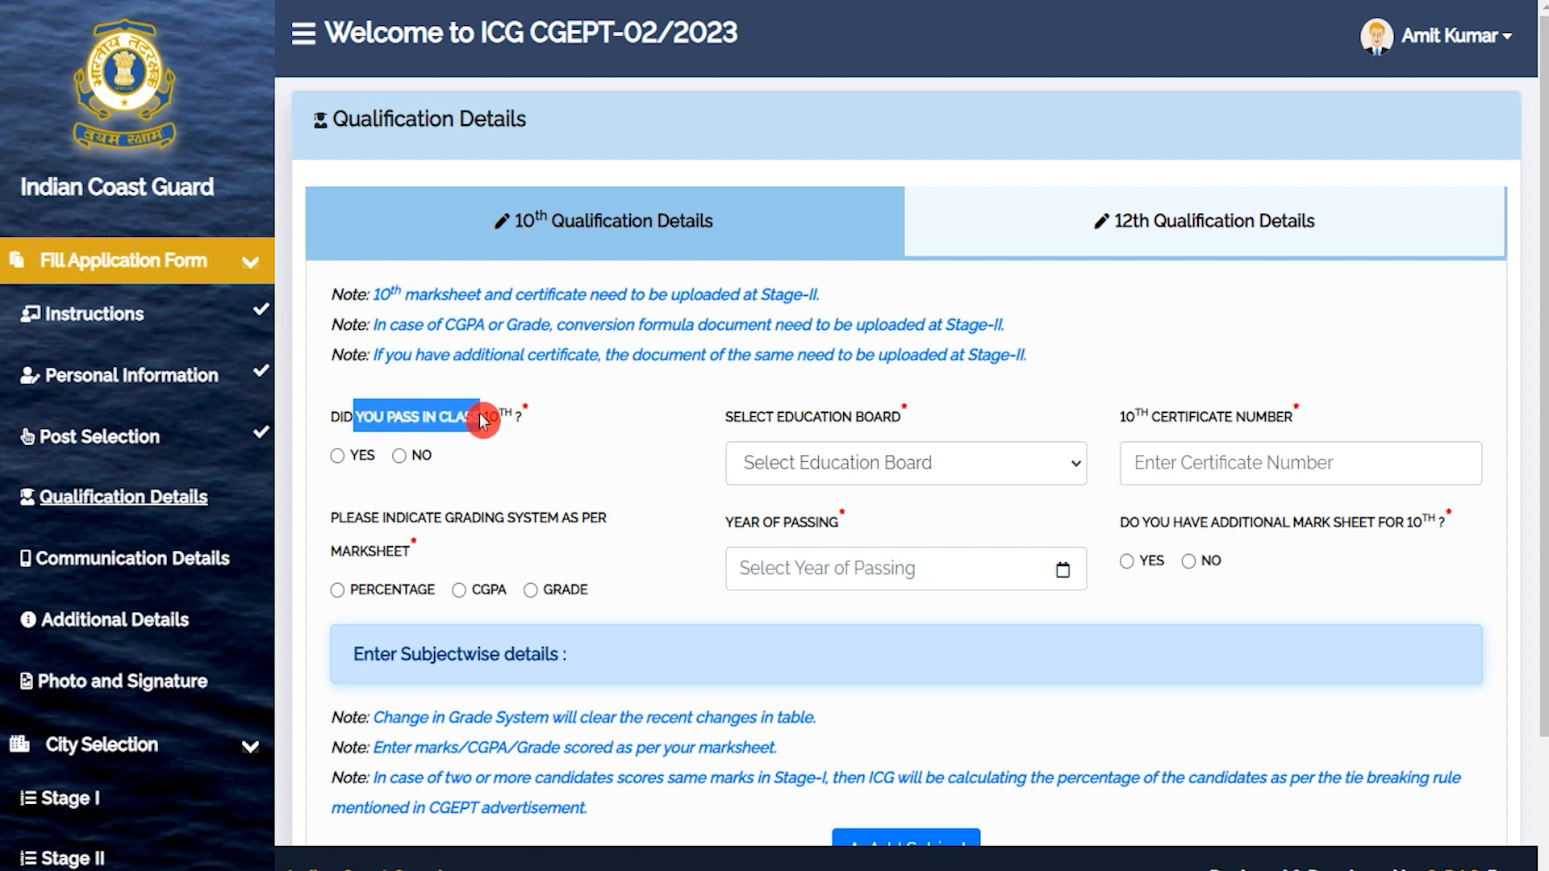
{"action": "left_click", "coordinate": [361, 460]}
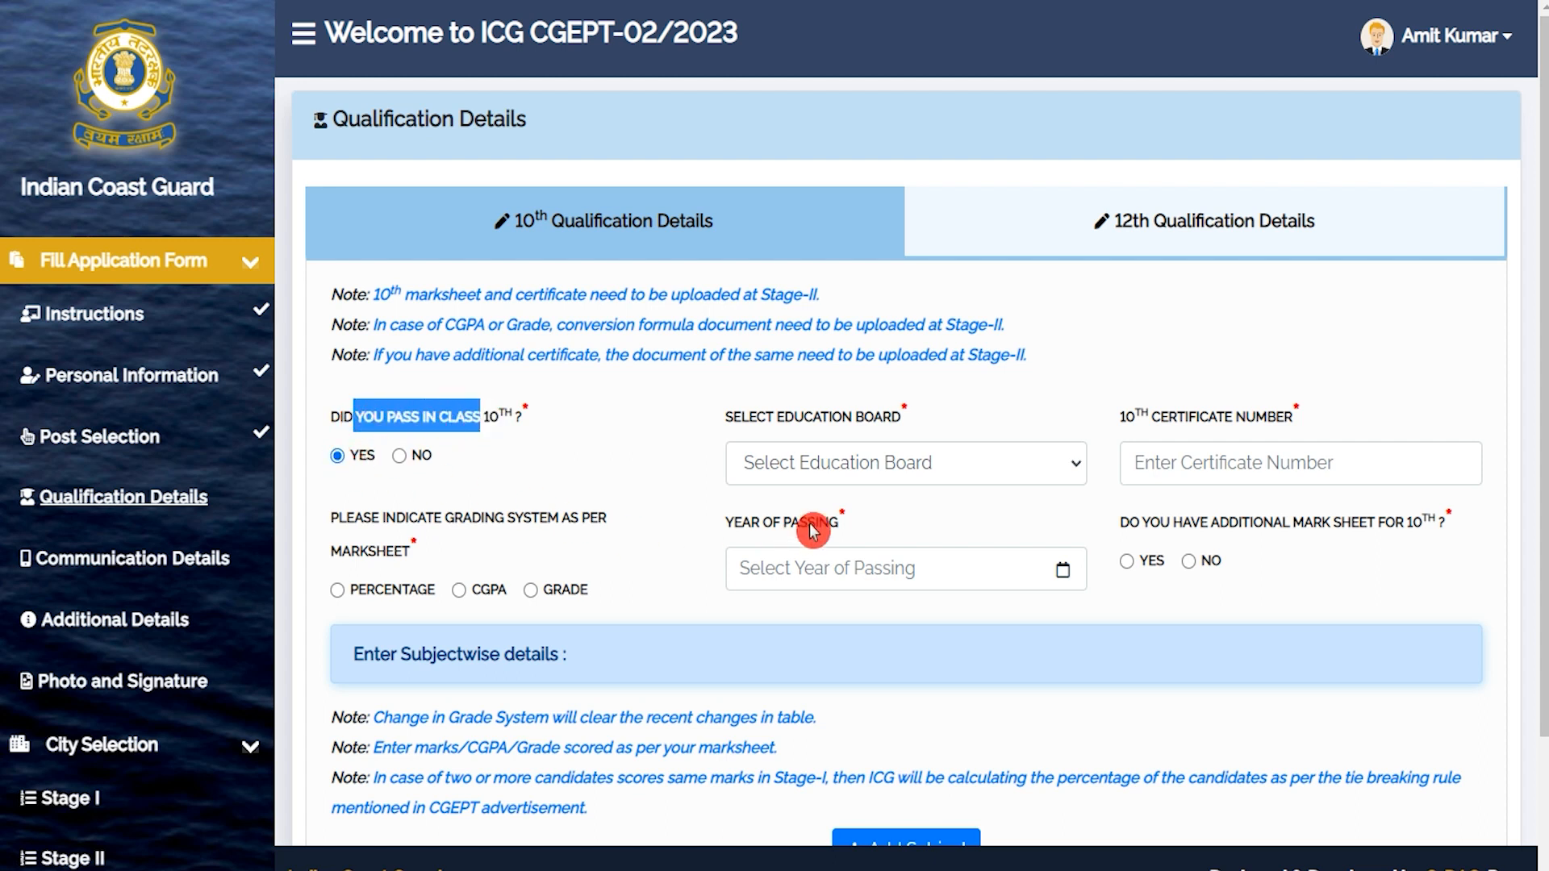
{"action": "left_click", "coordinate": [851, 474]}
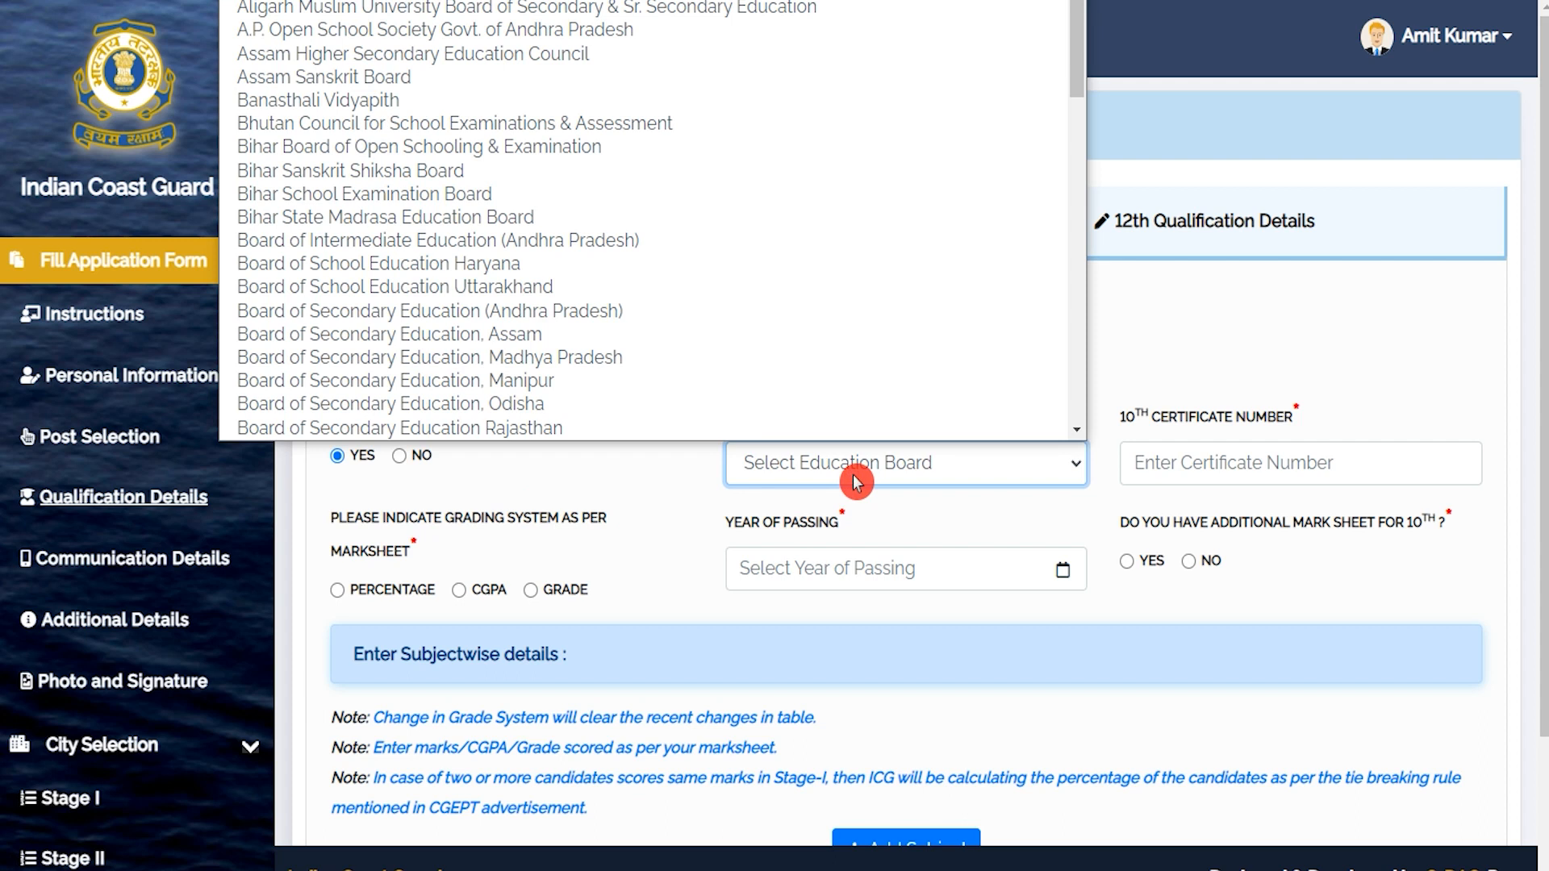
{"action": "key", "text": "c"}
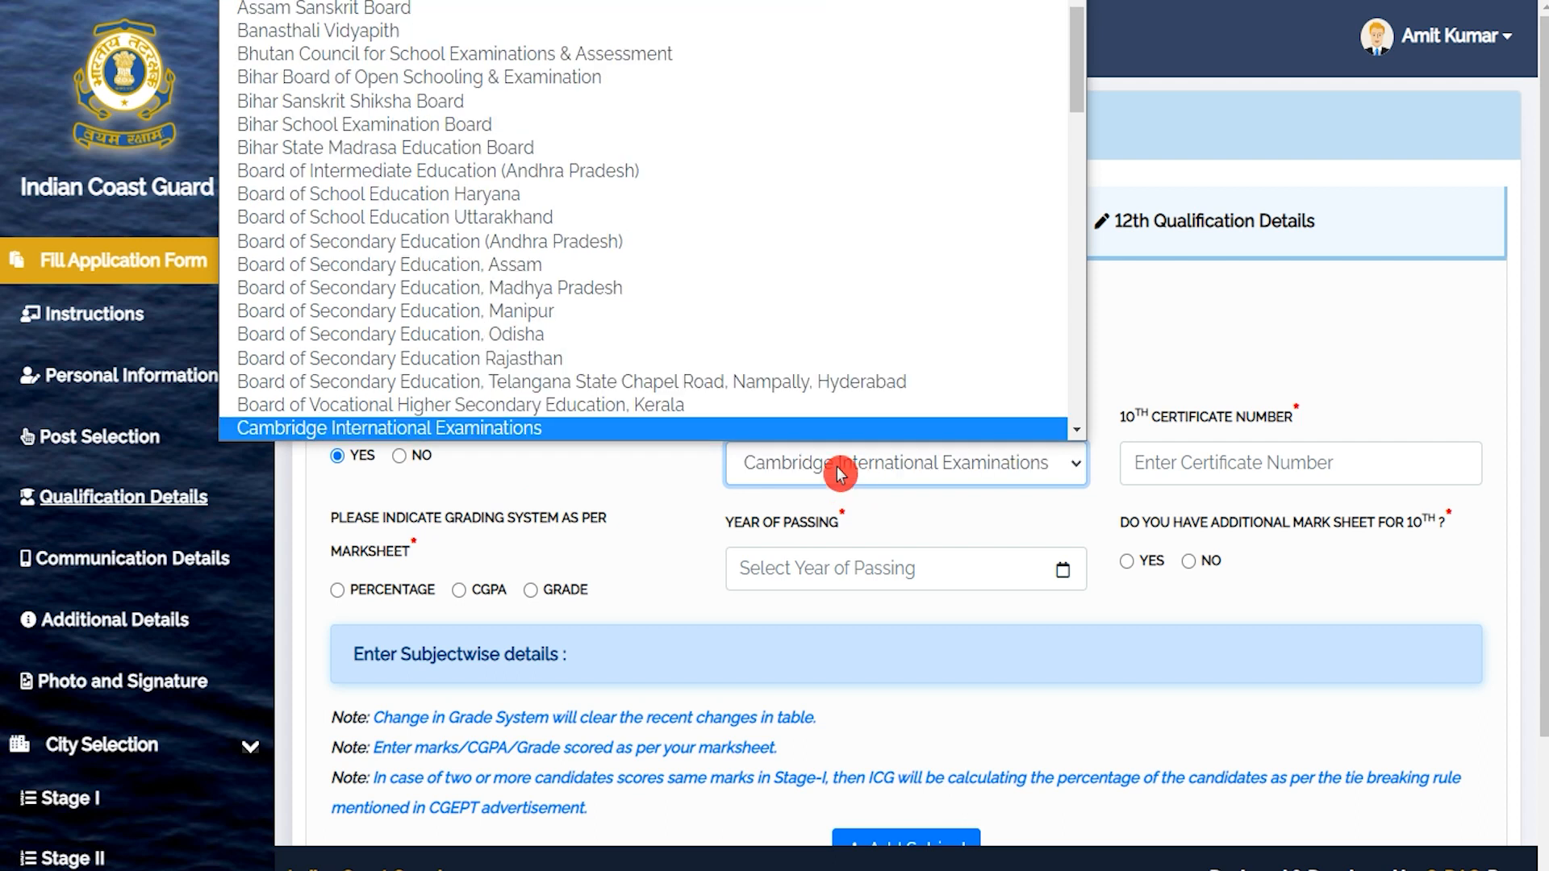
{"action": "left_click", "coordinate": [539, 365]}
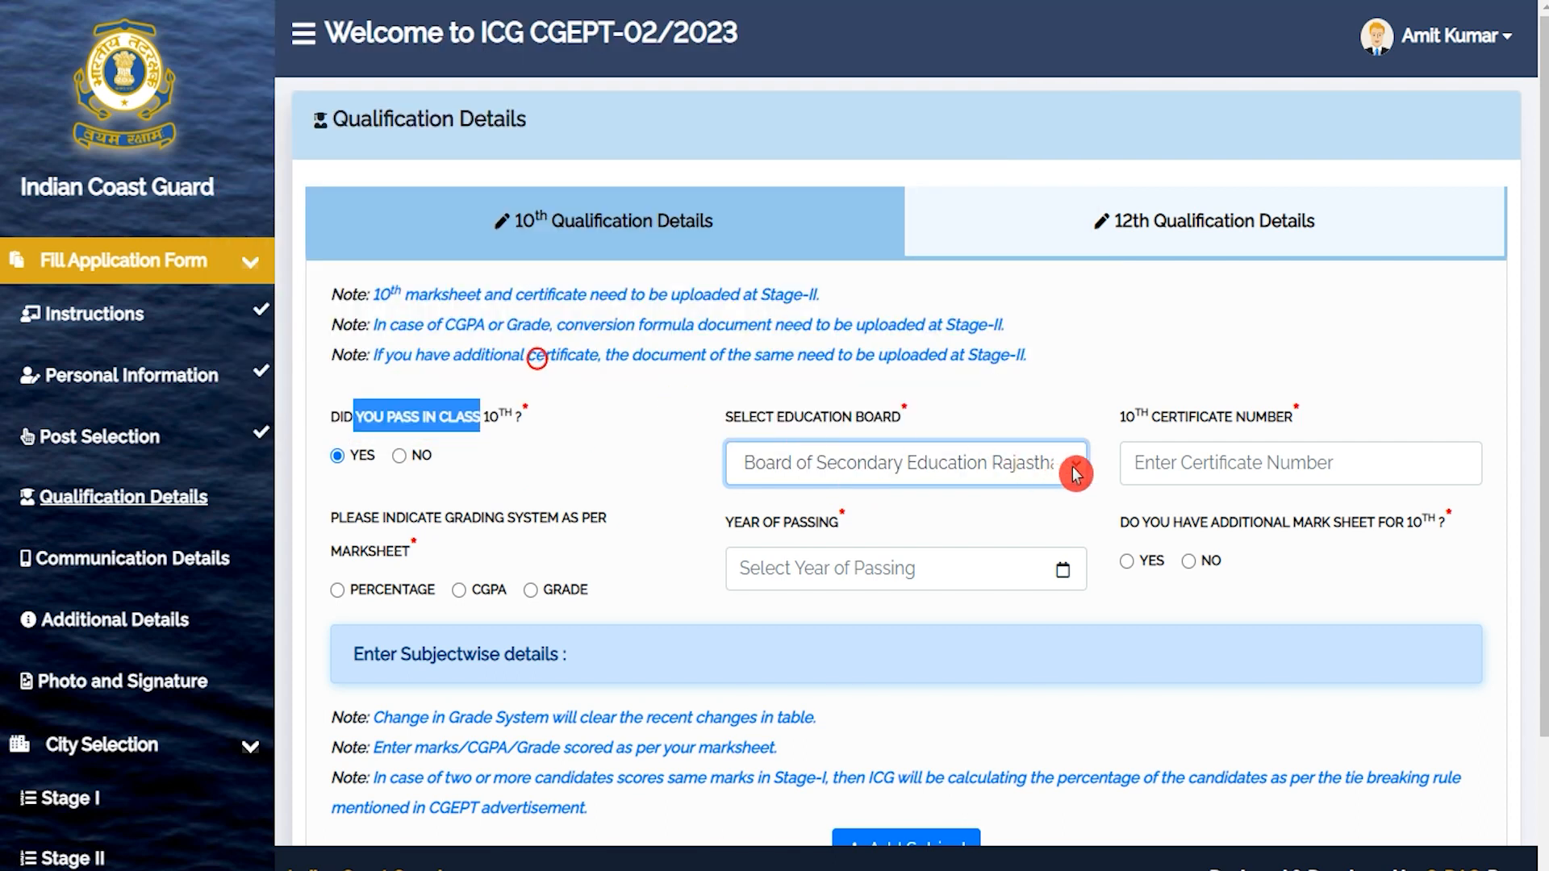
Enter certificate number 748596, choose Percentage grading and year of passing 2020.
{"action": "left_click", "coordinate": [1185, 462]}
{"action": "type", "text": "74"}
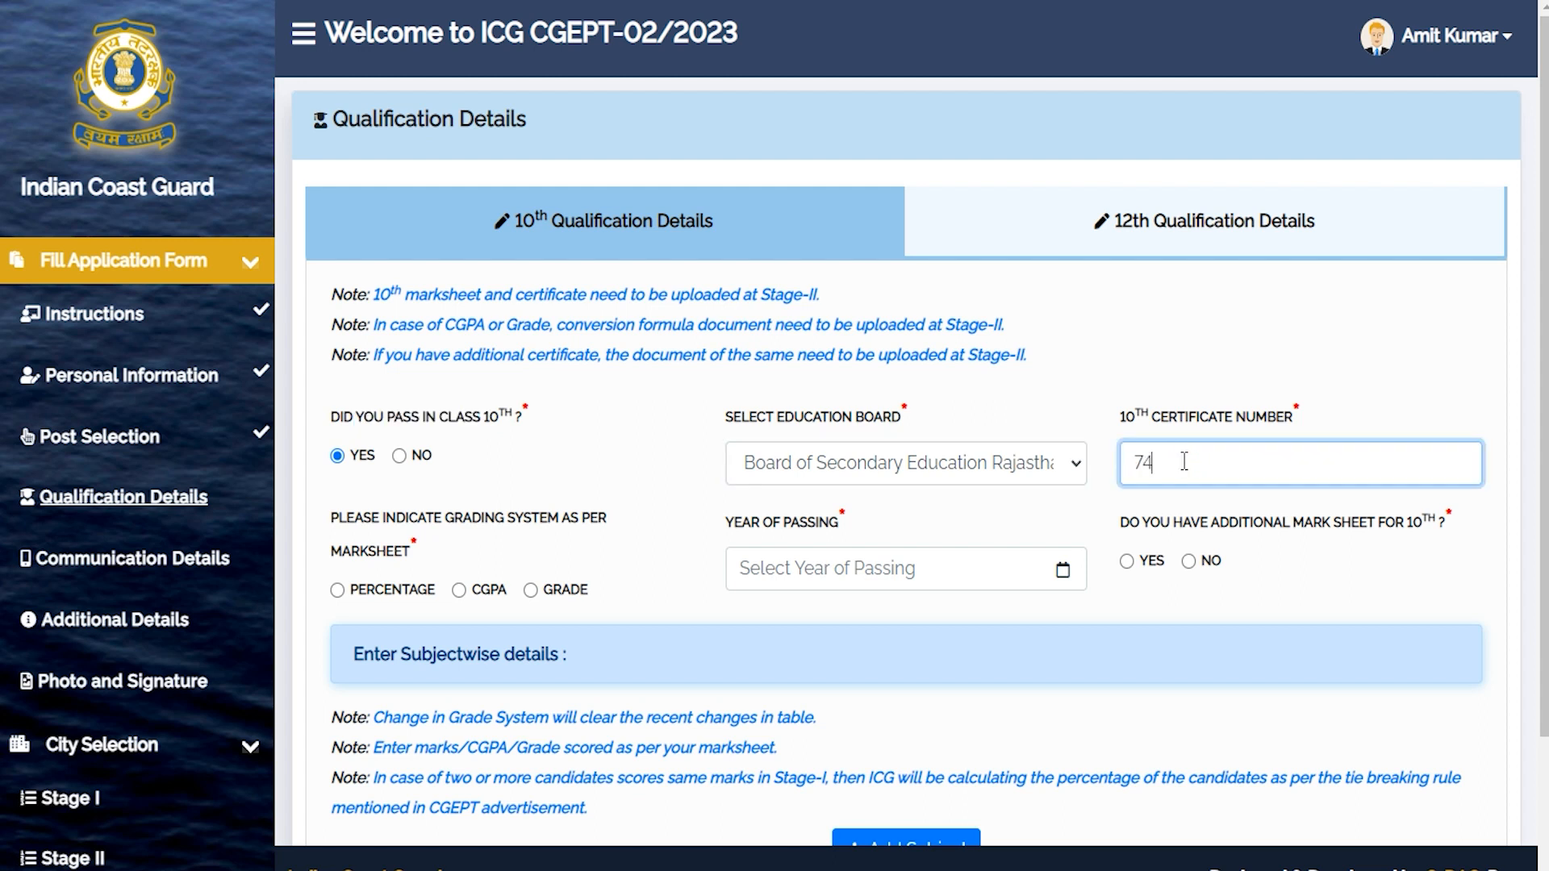
{"action": "type", "text": "8596"}
{"action": "left_click", "coordinate": [465, 571]}
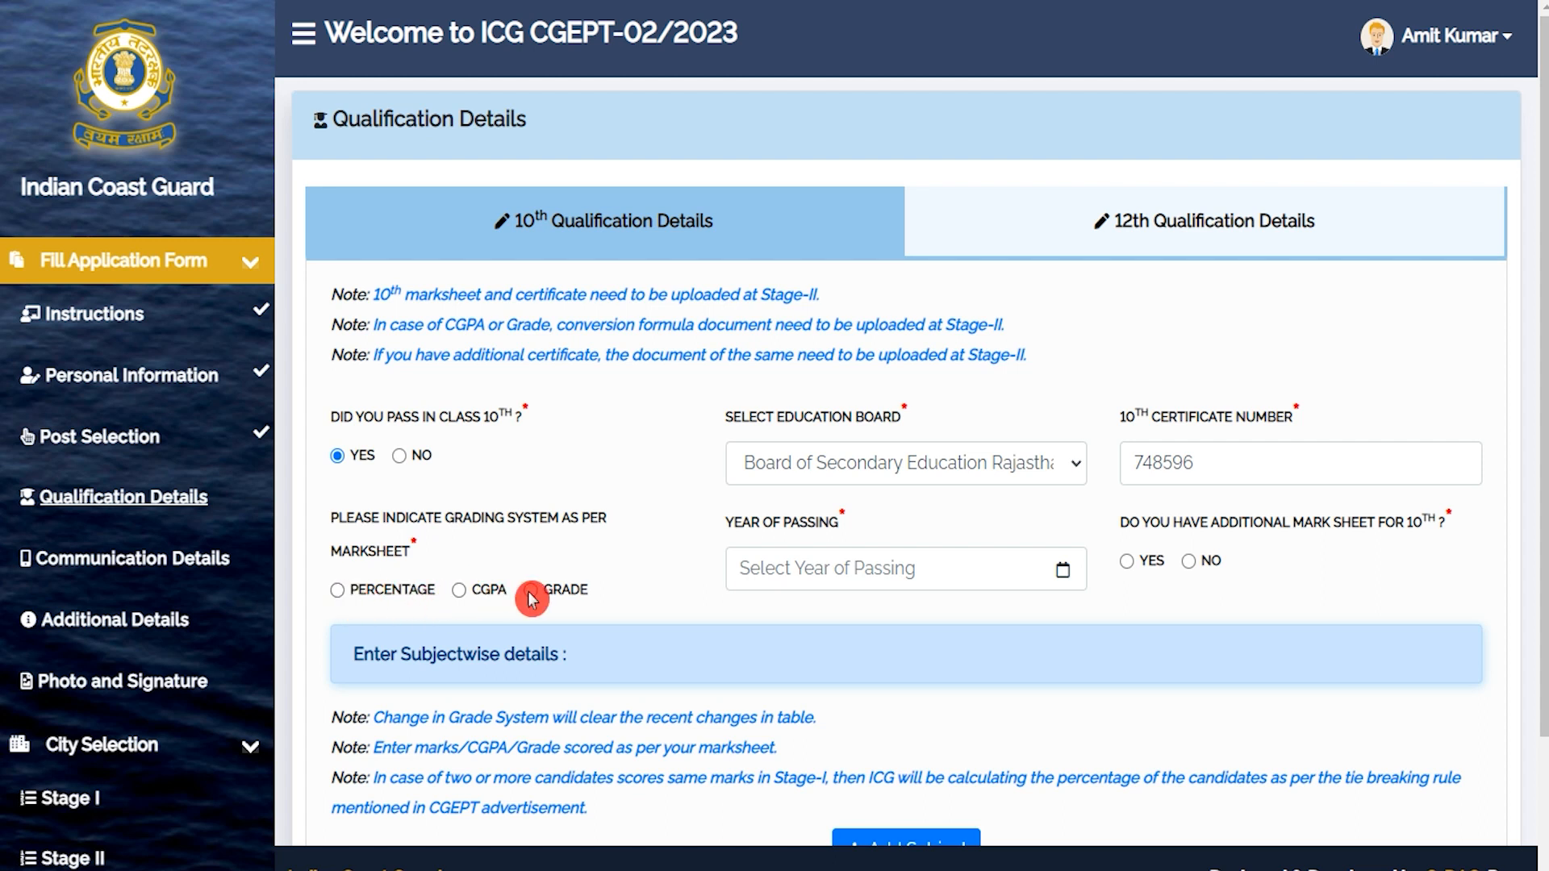
{"action": "left_click", "coordinate": [340, 593]}
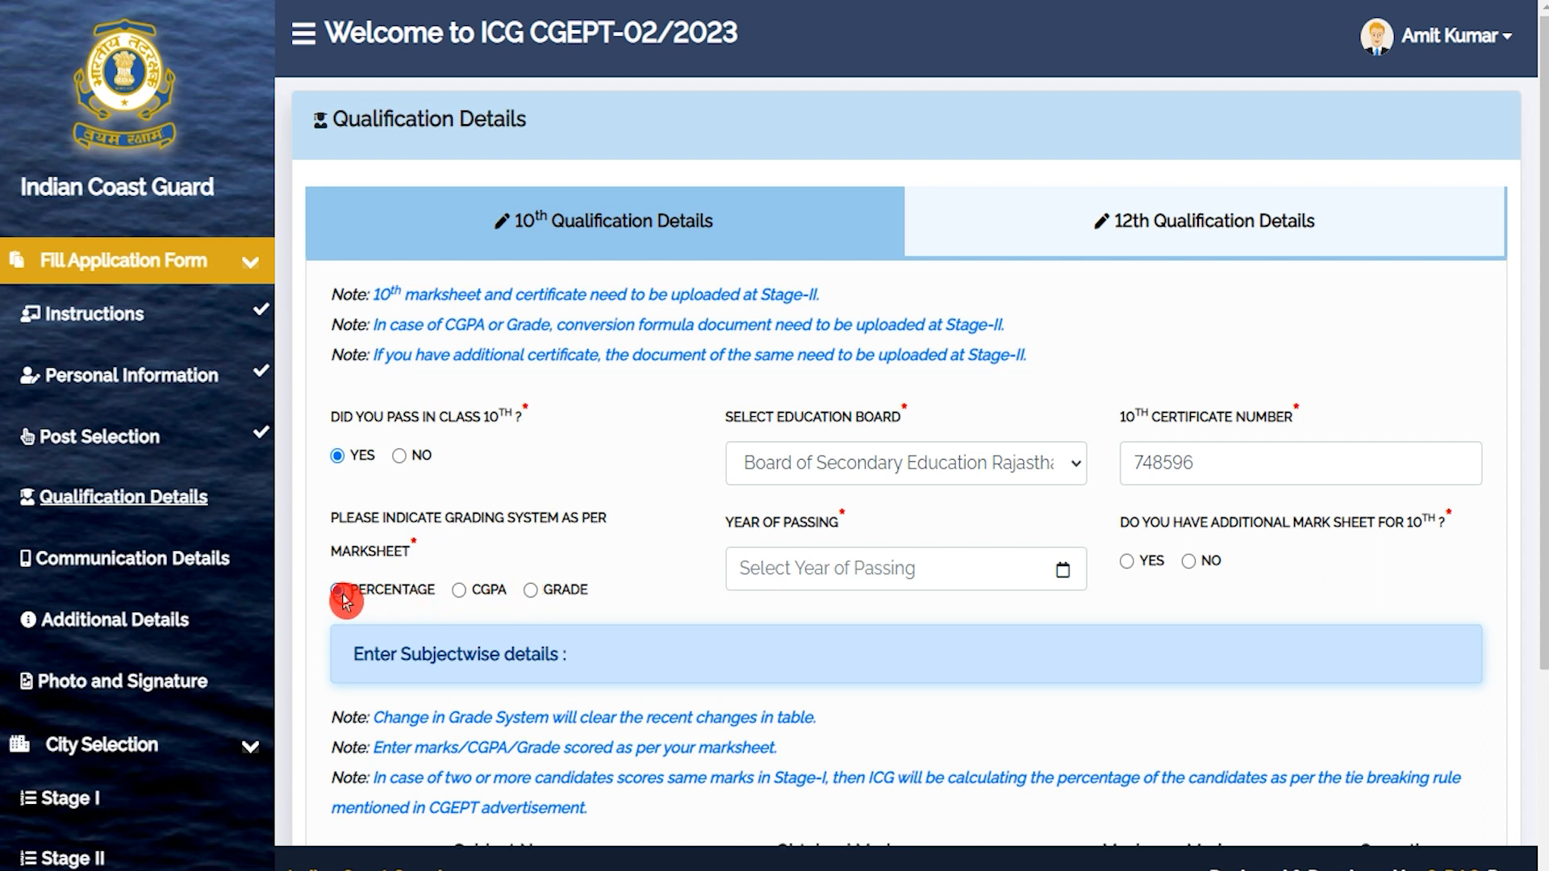
{"action": "left_click", "coordinate": [807, 569]}
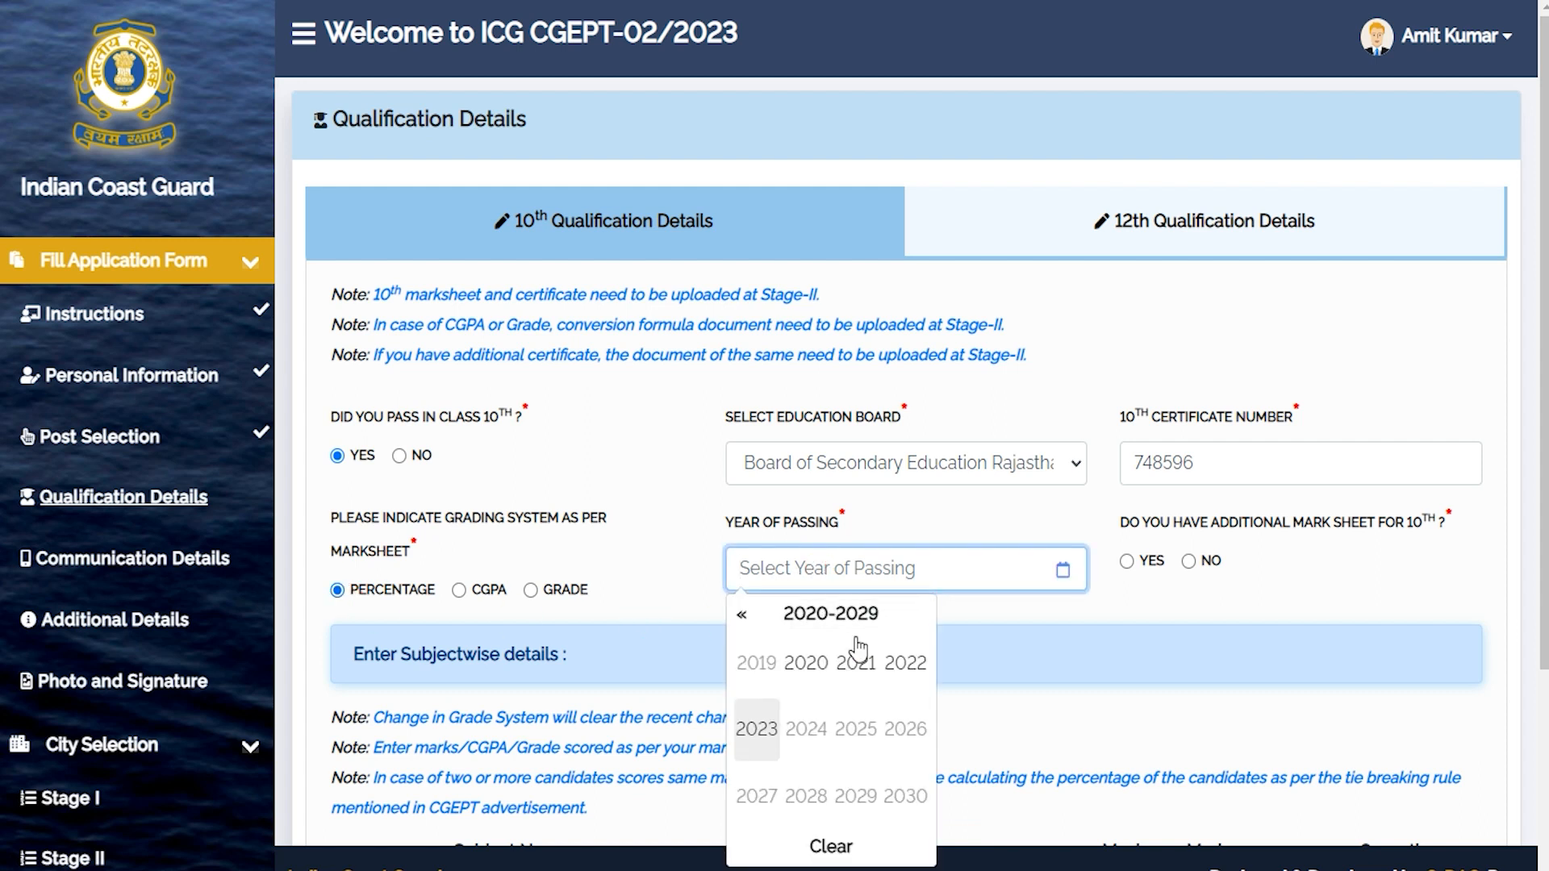
{"action": "left_click", "coordinate": [809, 666]}
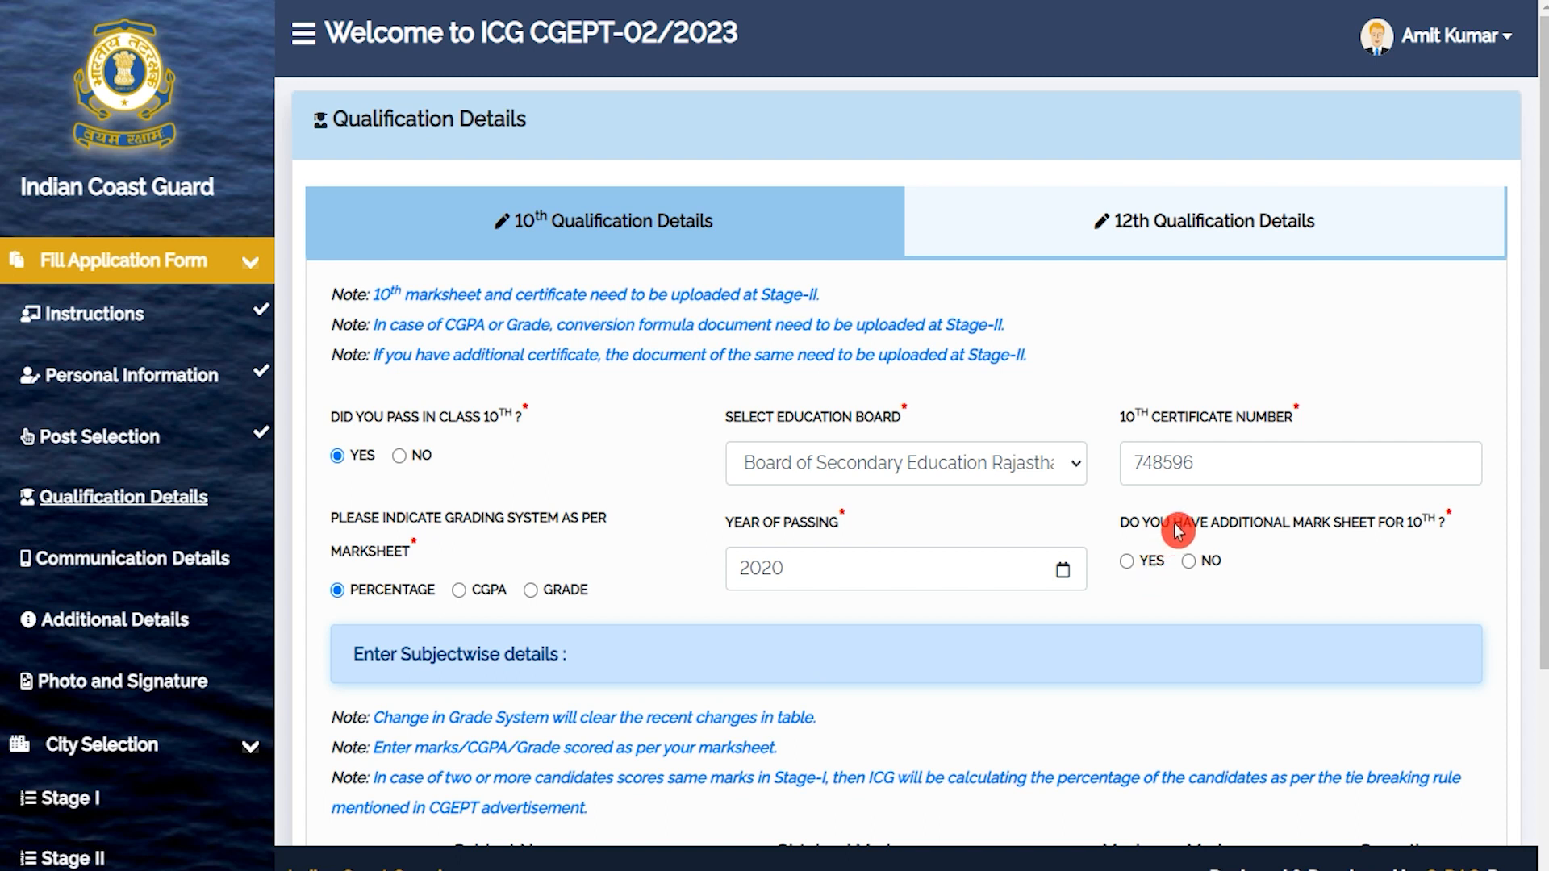
Answer No to having an additional 10th mark sheet.
{"action": "left_click_drag", "start_coordinate": [1150, 534], "coordinate": [1399, 526]}
{"action": "left_click", "coordinate": [1130, 561]}
{"action": "left_click", "coordinate": [1189, 561]}
{"action": "left_click", "coordinate": [1031, 691]}
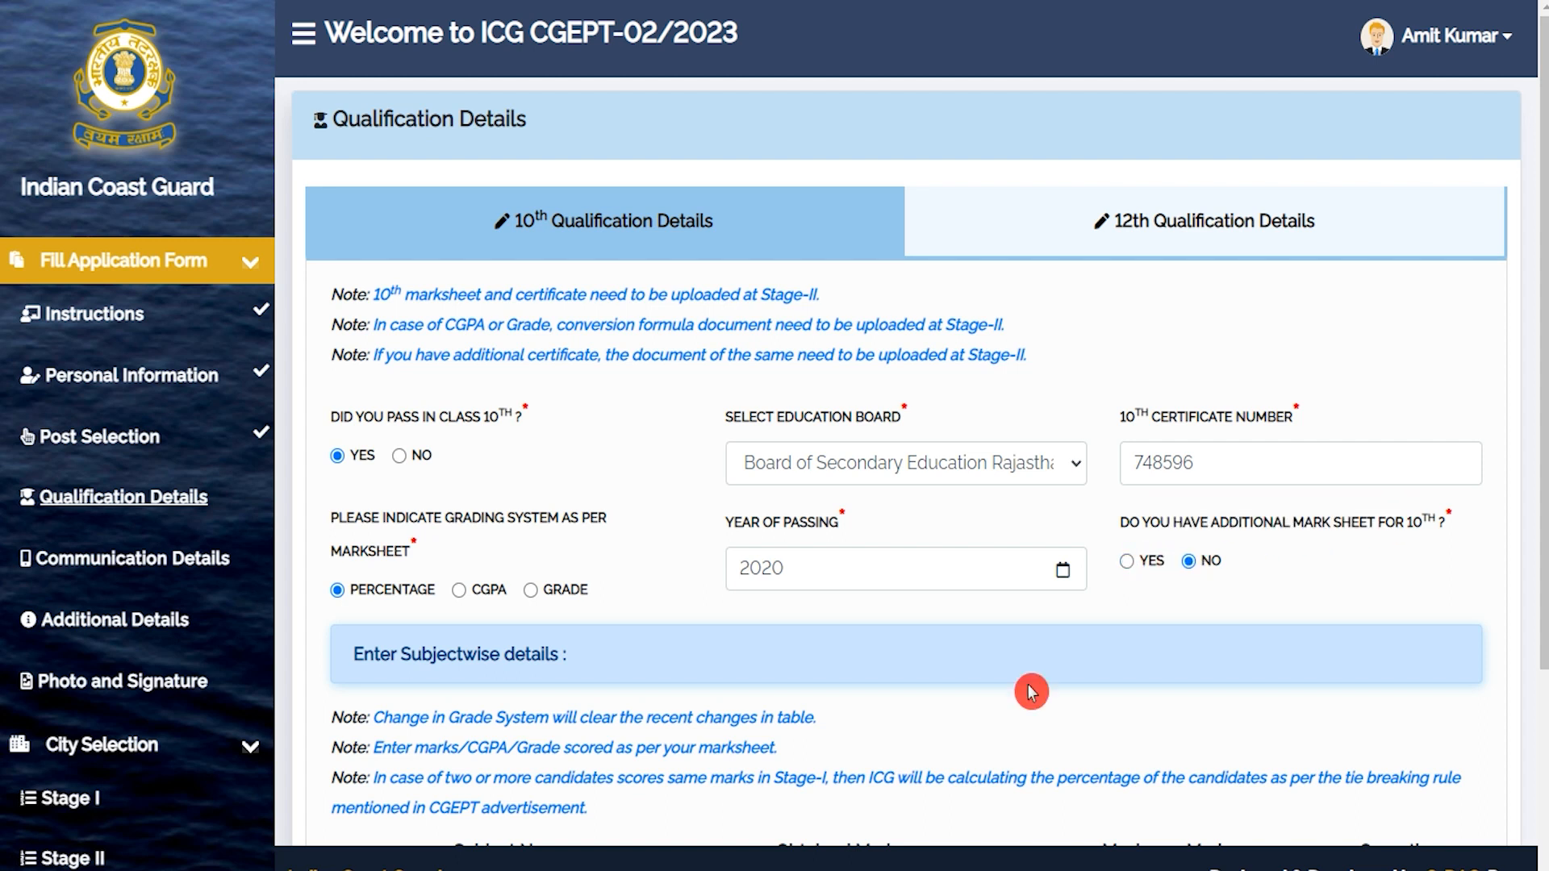
{"action": "scroll", "coordinate": [1031, 691], "scroll_direction": "down", "scroll_amount": 4}
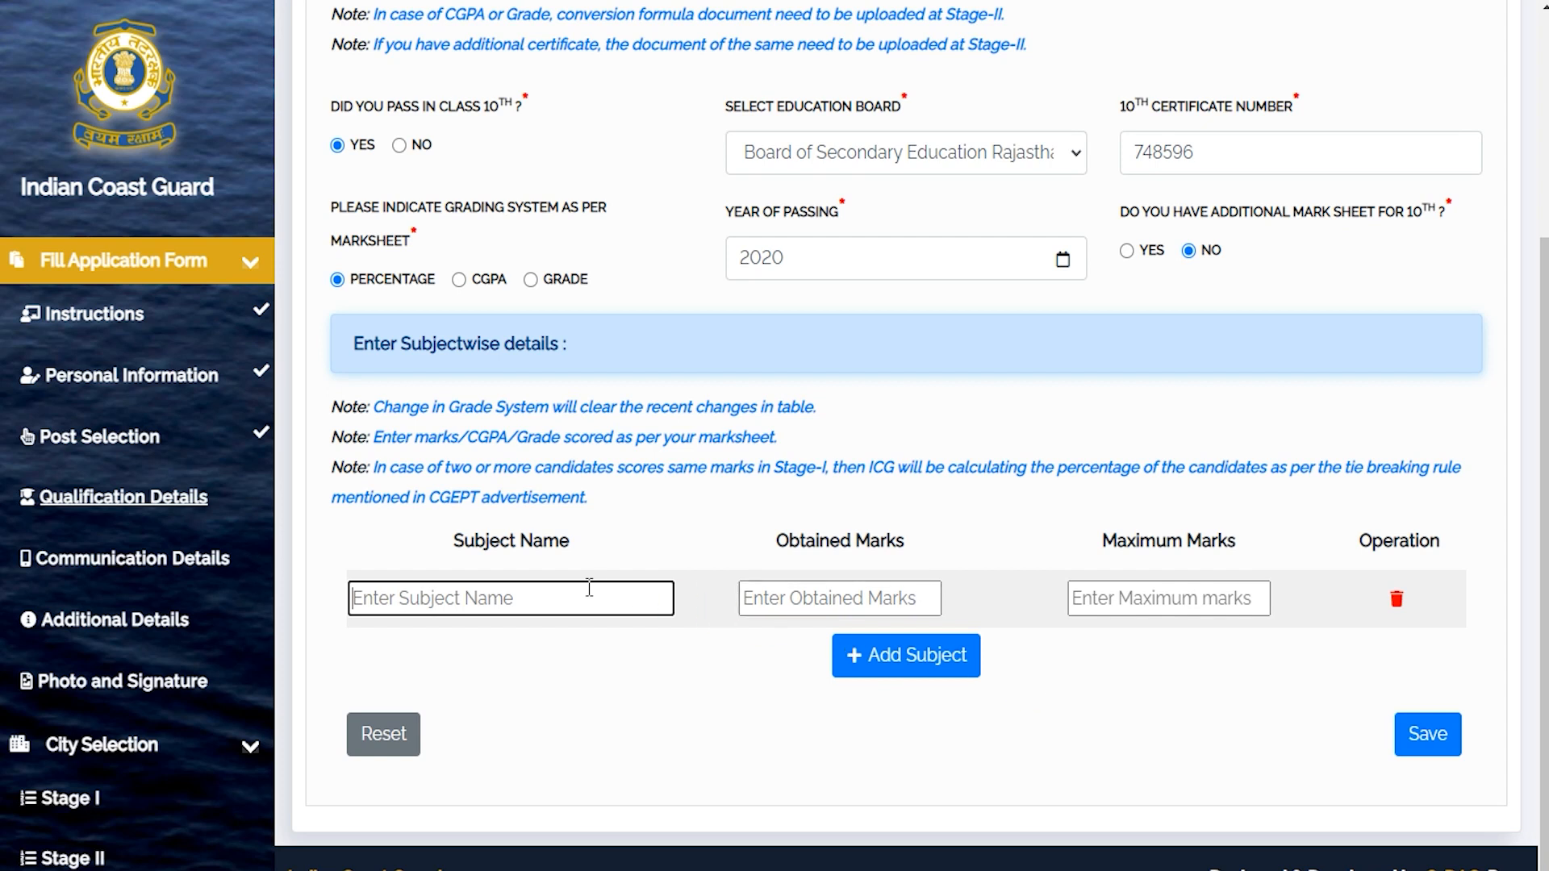
Add subject rows and enter Hindi with 65 out of 100 marks in the first row.
{"action": "left_click", "coordinate": [539, 592]}
{"action": "left_click", "coordinate": [894, 672]}
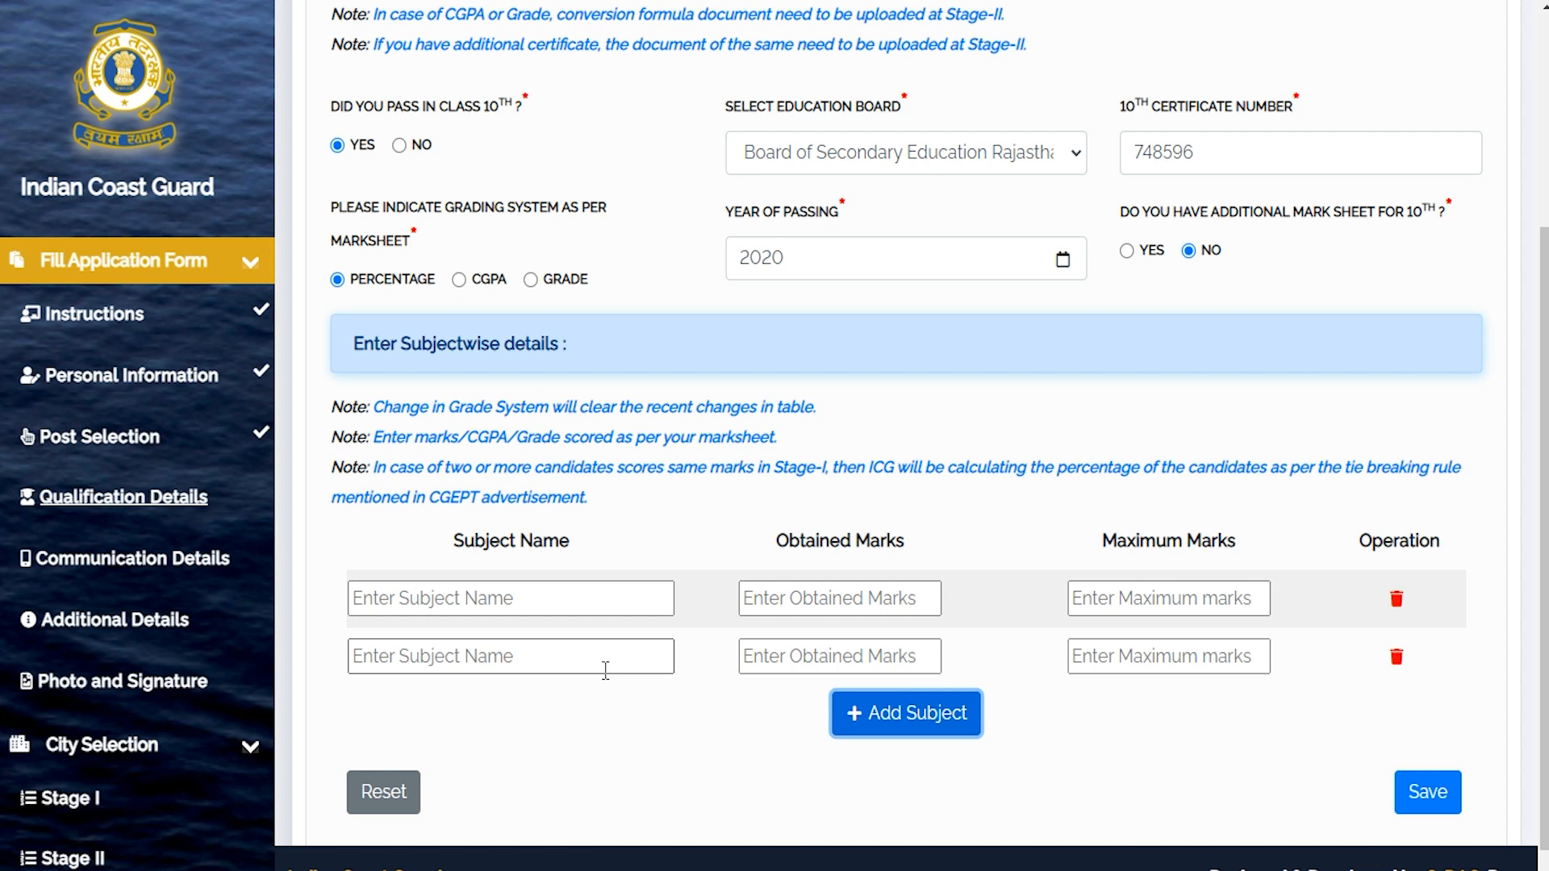
{"action": "left_click", "coordinate": [562, 602]}
{"action": "type", "text": "Hindi"}
{"action": "key", "text": "Tab"}
{"action": "key", "text": "Tab"}
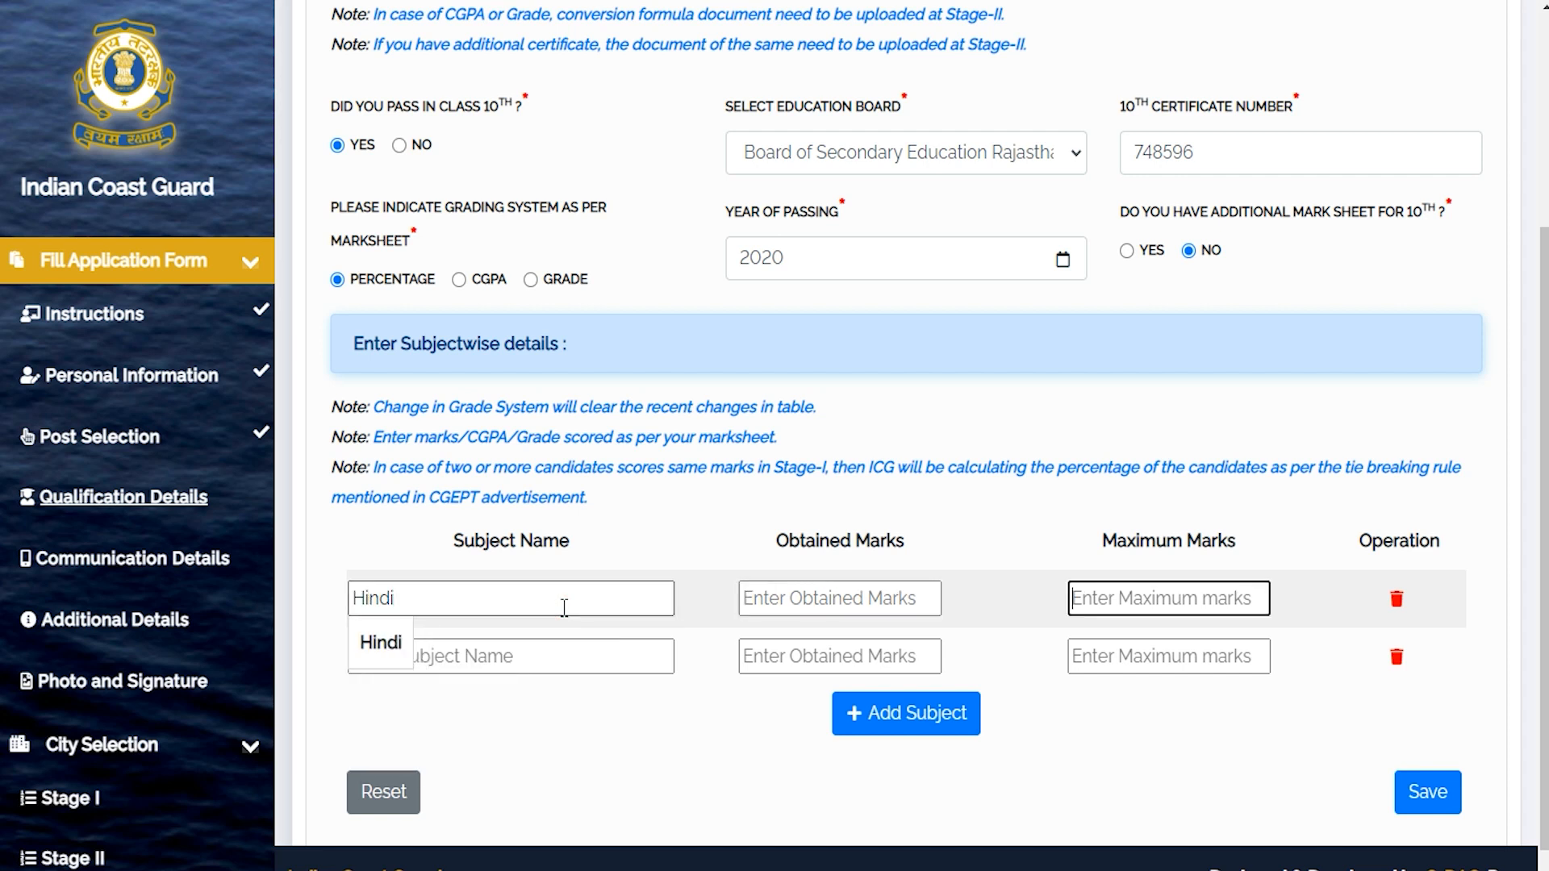
{"action": "left_click", "coordinate": [882, 597]}
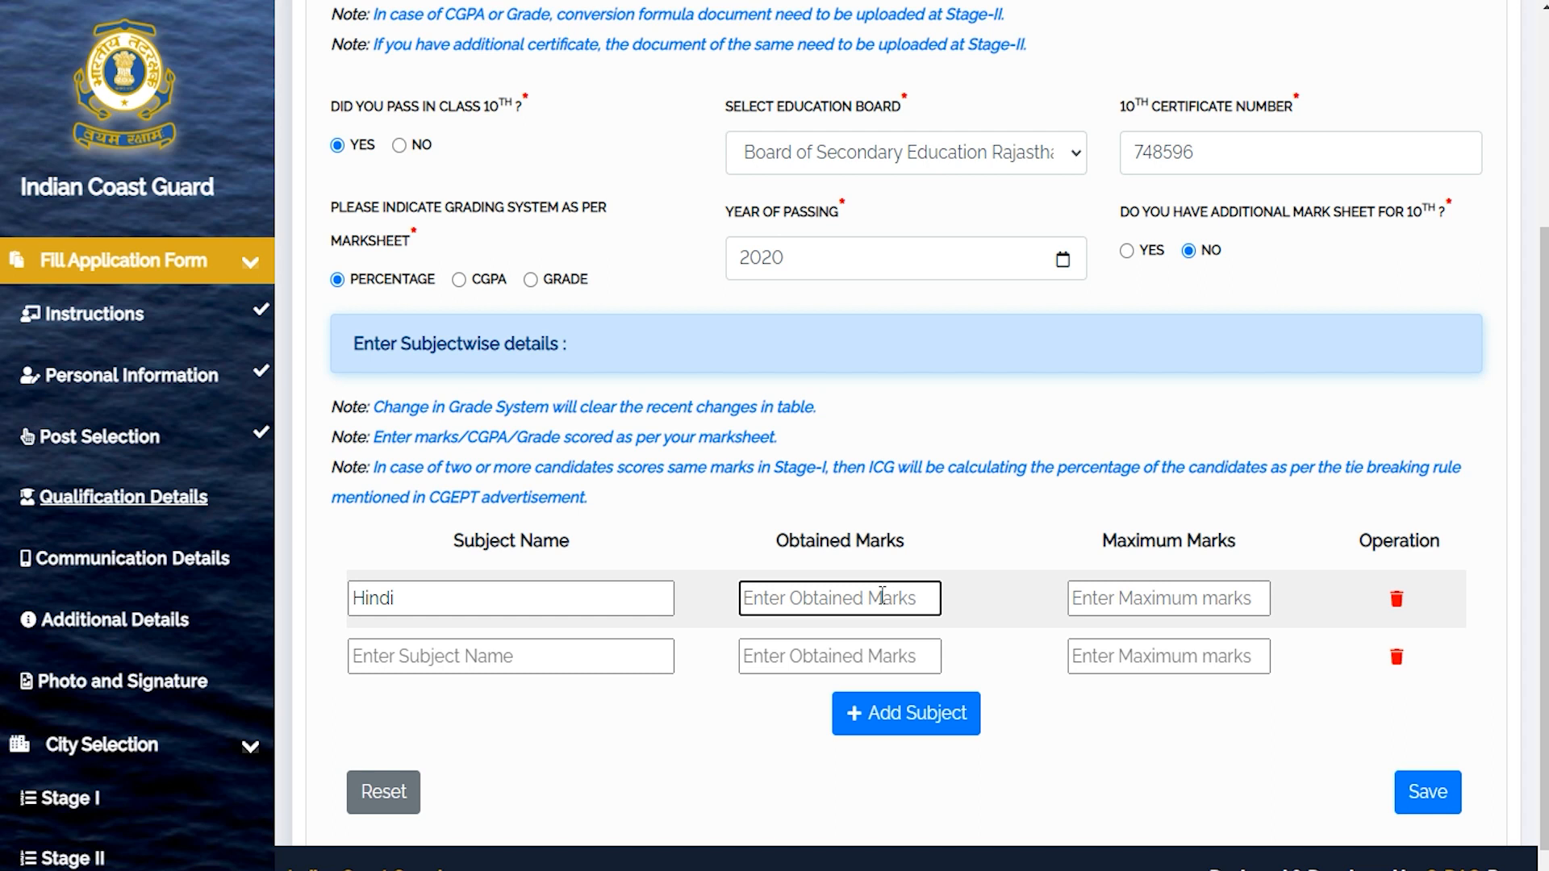
{"action": "type", "text": "65"}
{"action": "key", "text": "Tab"}
{"action": "type", "text": "100"}
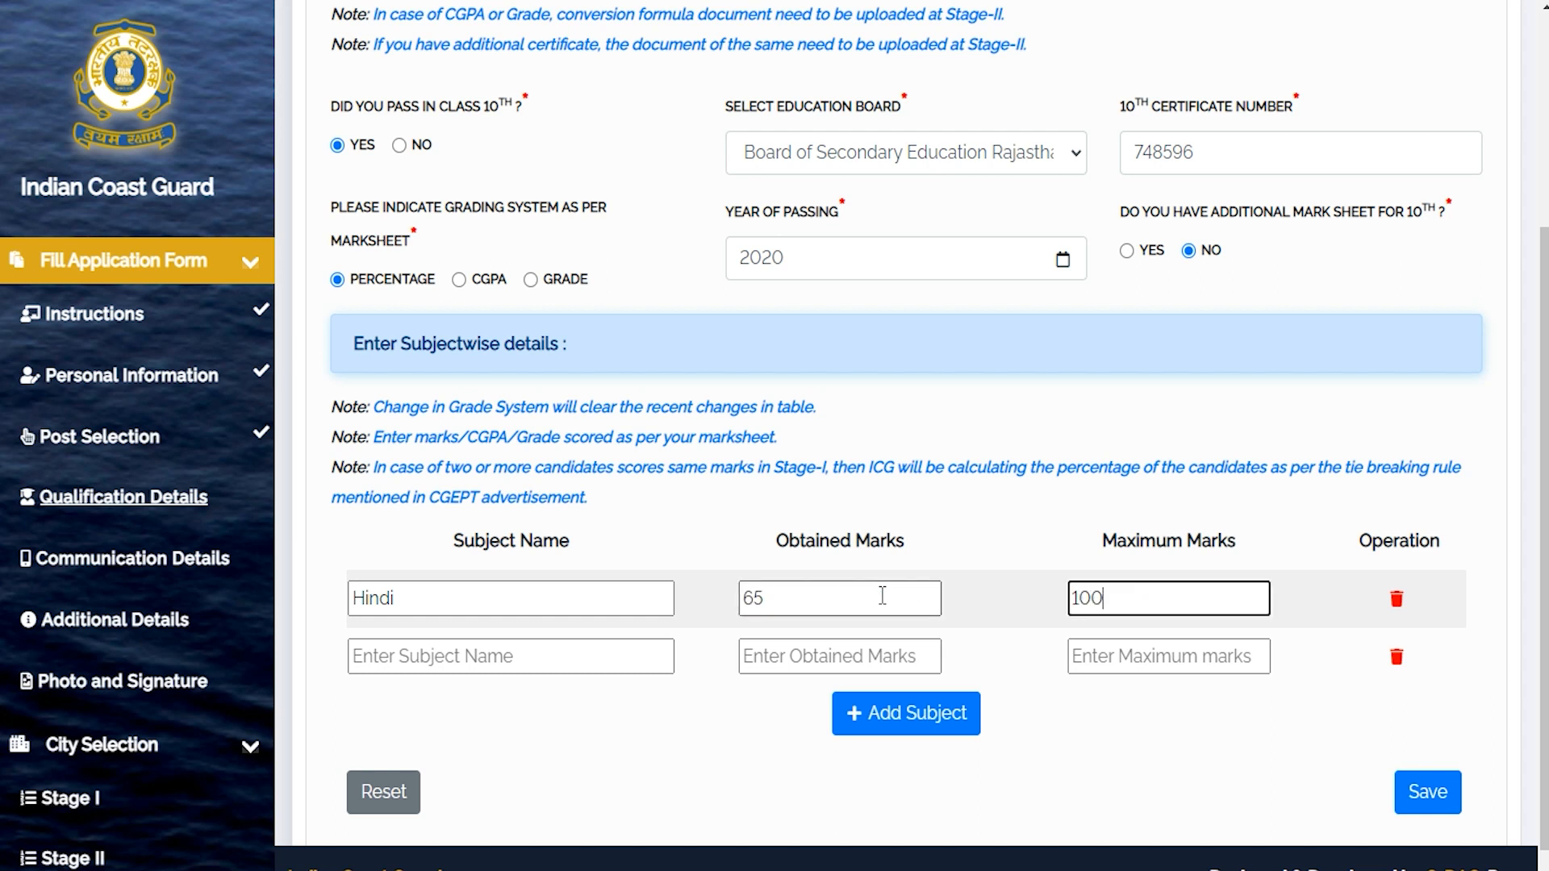
Fill the second subject row, then save the 10th details and dismiss the success message.
{"action": "left_click", "coordinate": [529, 660]}
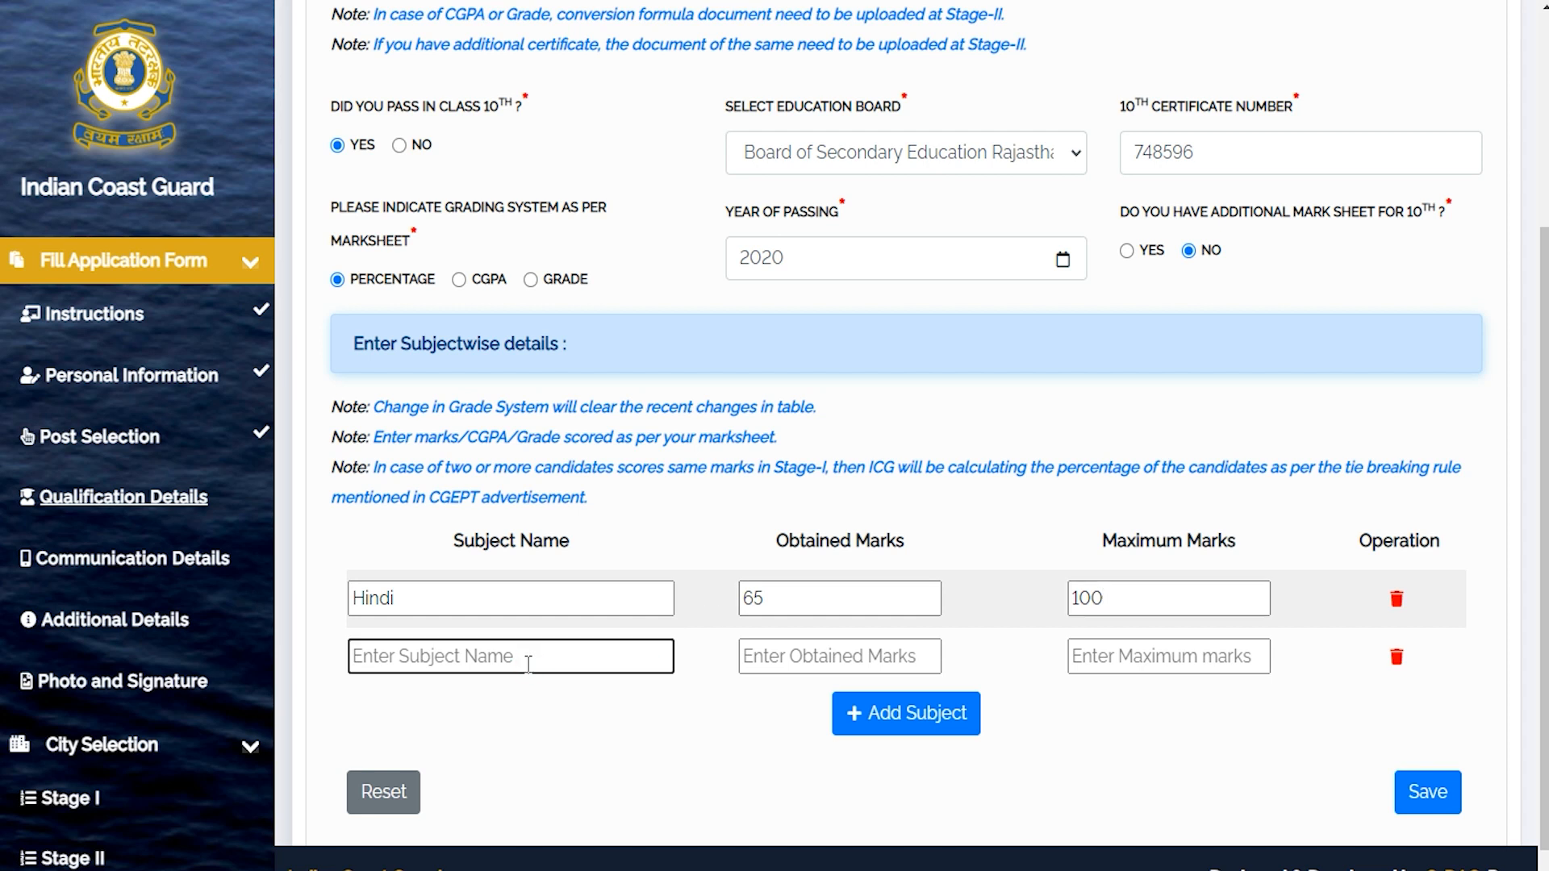
{"action": "left_click", "coordinate": [759, 658]}
{"action": "left_click", "coordinate": [1125, 658]}
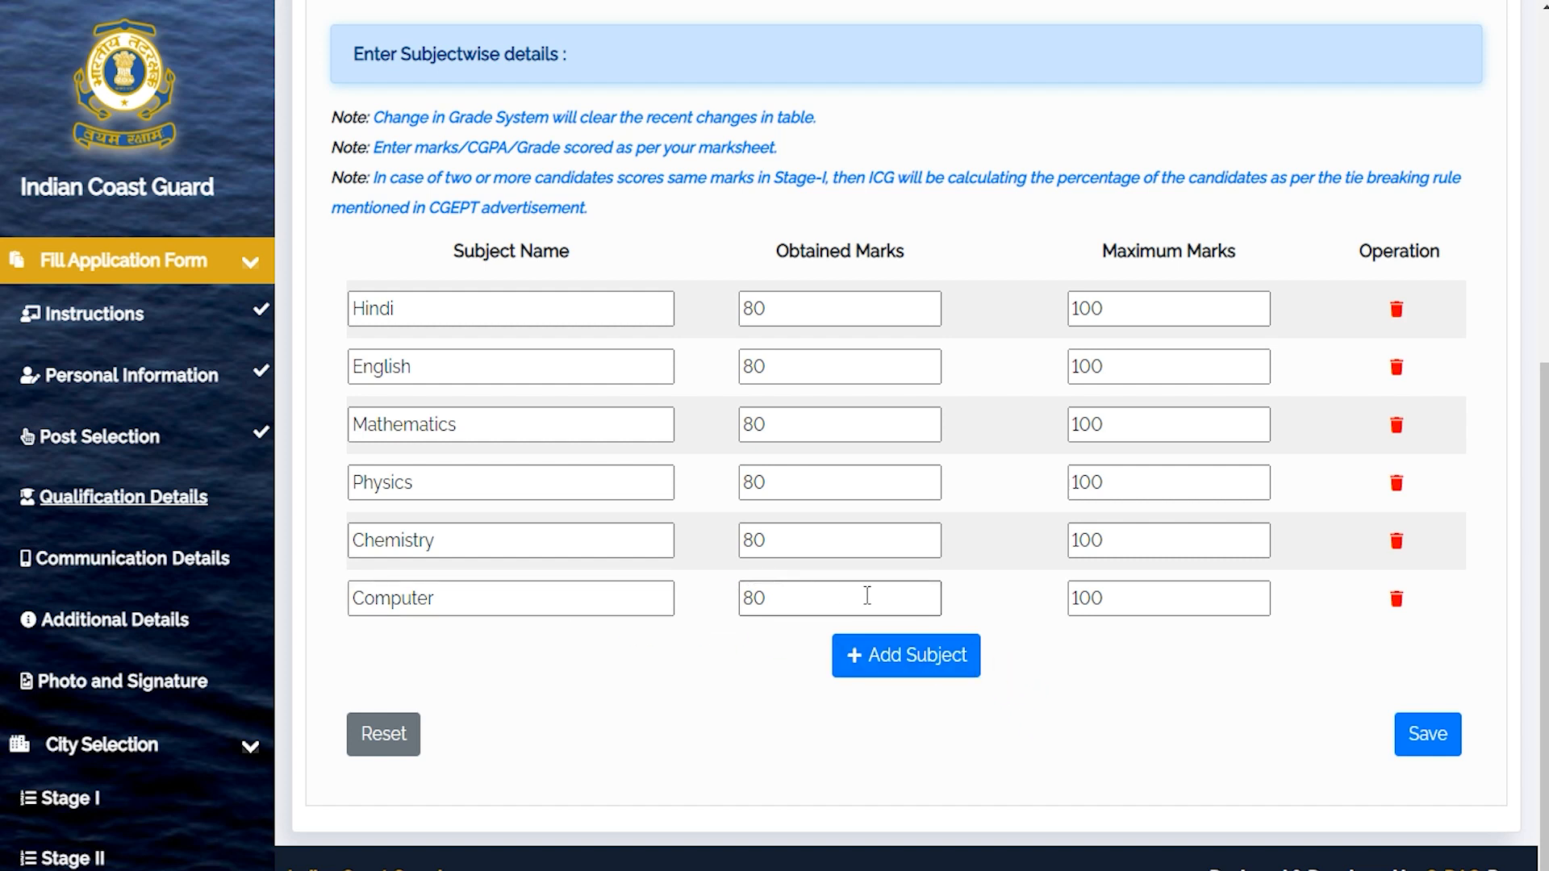
{"action": "left_click", "coordinate": [1413, 736]}
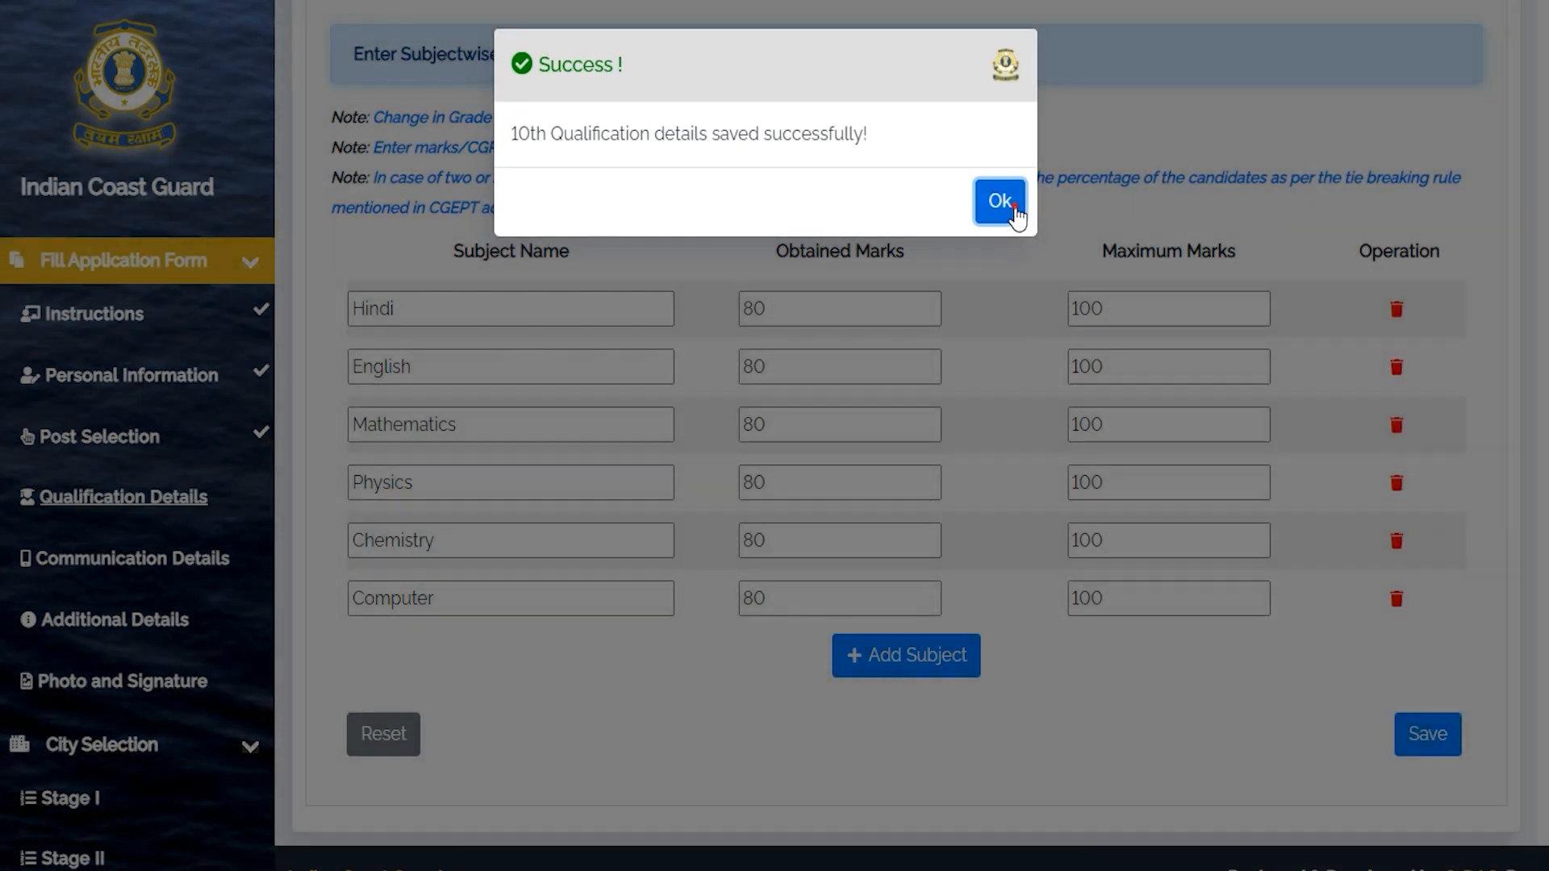
{"action": "left_click", "coordinate": [1001, 201]}
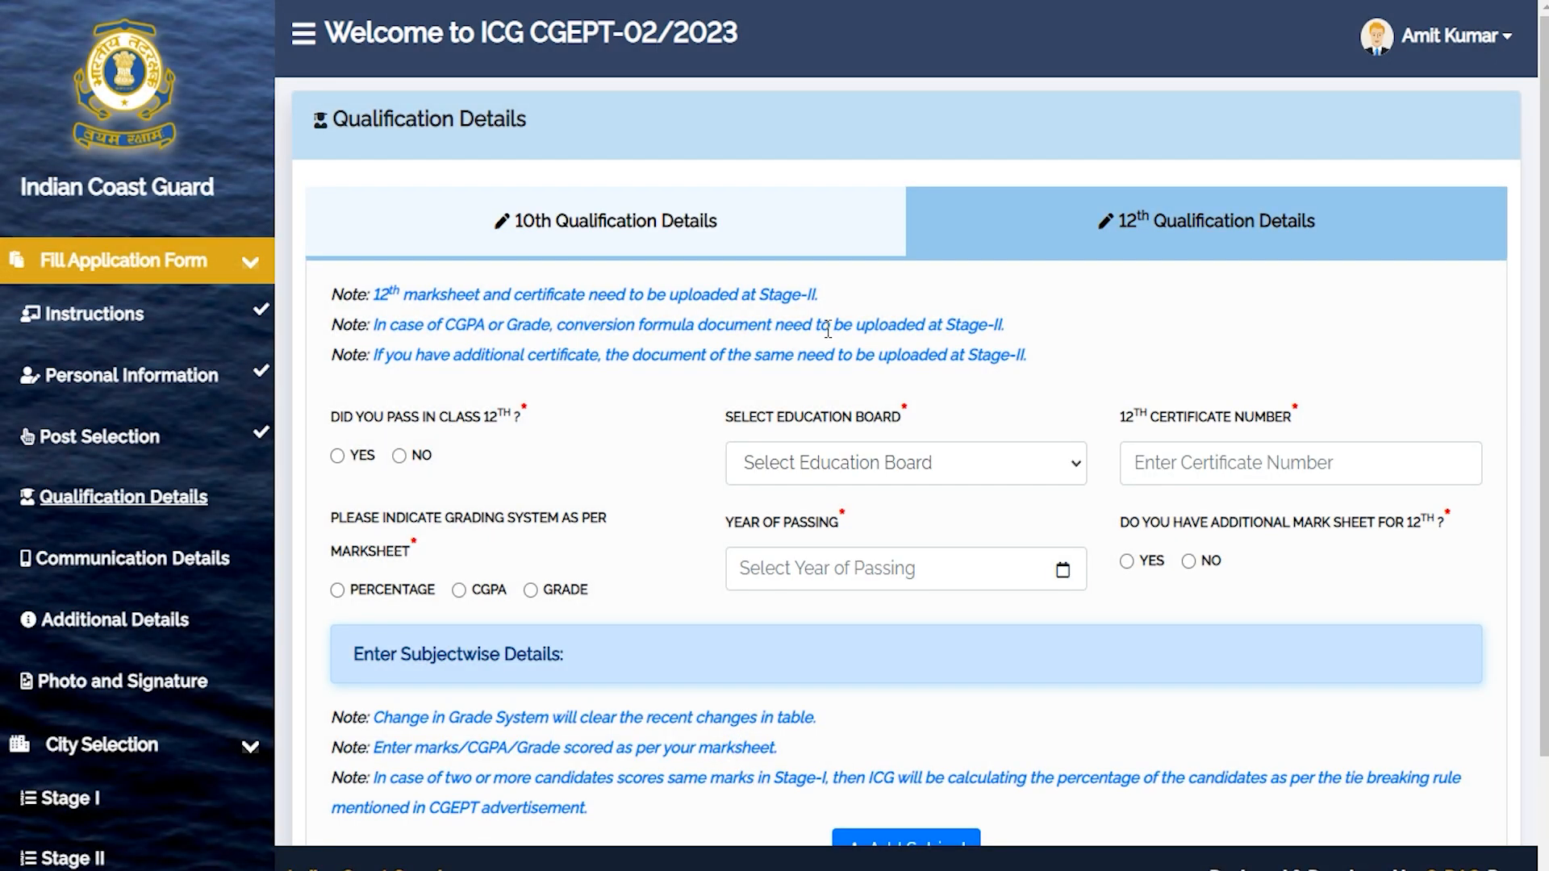
On 12th Qualification Details, answer Yes to passing and choose Board of Secondary Education, Madhya Pradesh.
{"action": "left_click", "coordinate": [1164, 224]}
{"action": "left_click_drag", "start_coordinate": [354, 416], "coordinate": [489, 417]}
{"action": "left_click", "coordinate": [338, 460]}
{"action": "left_click", "coordinate": [830, 467]}
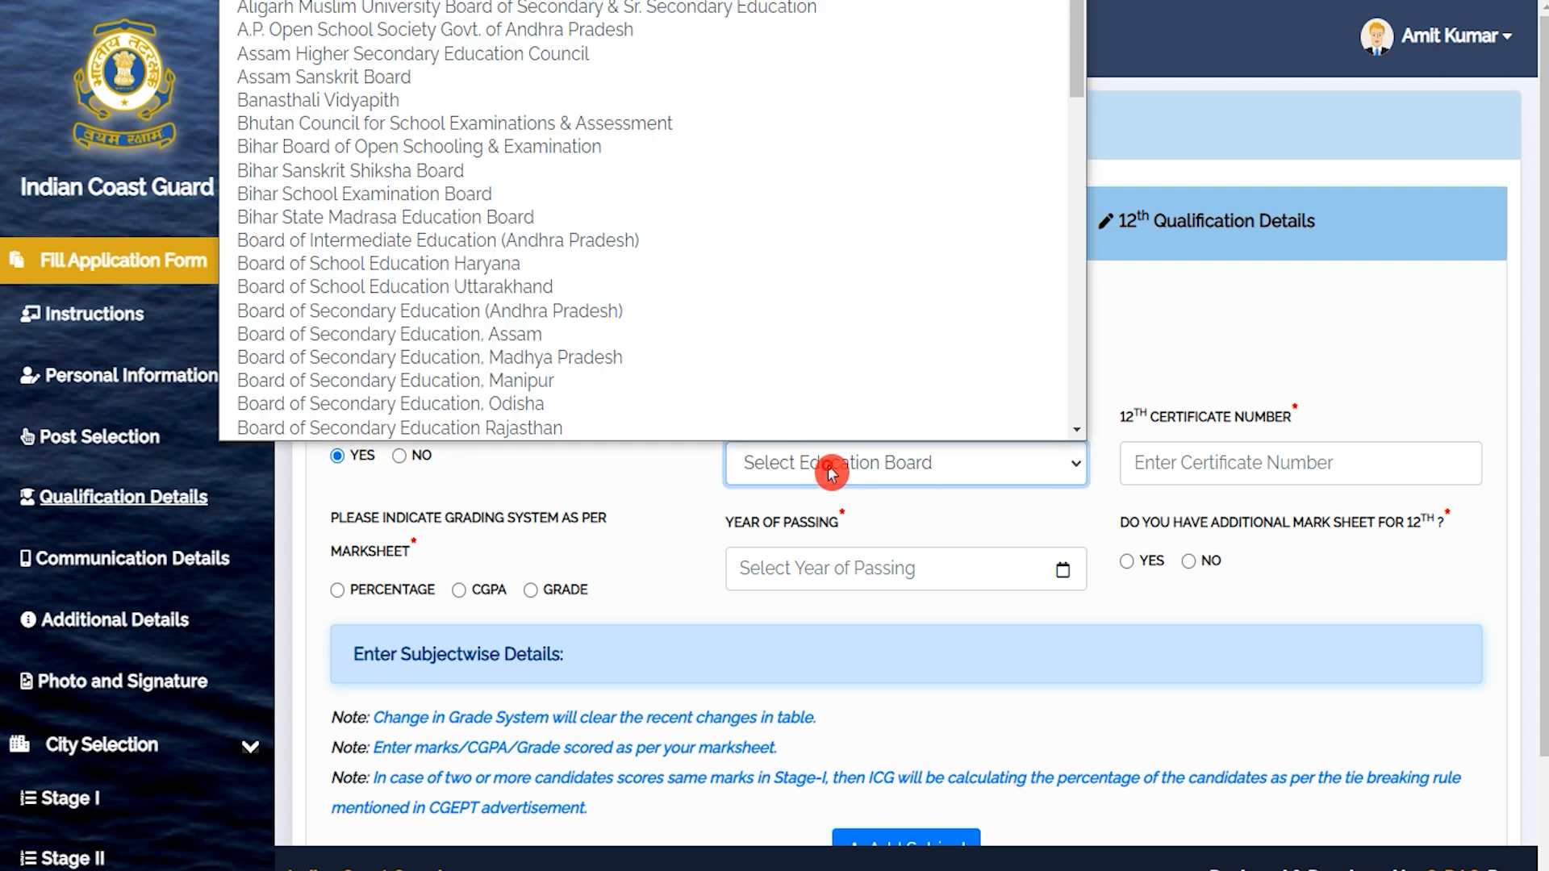
{"action": "left_click", "coordinate": [547, 364]}
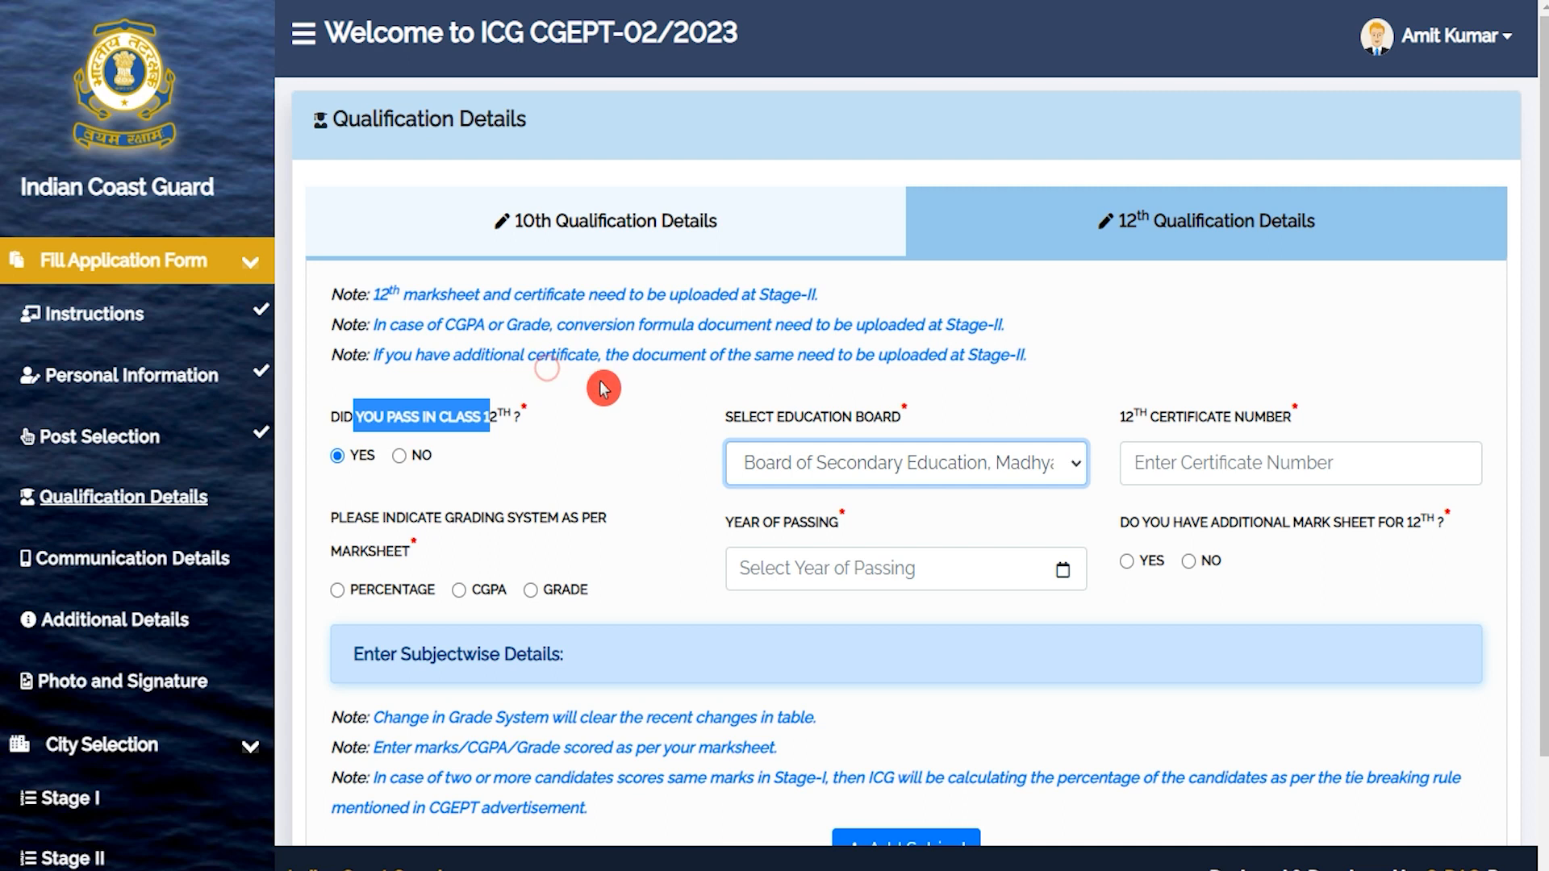
{"action": "left_click", "coordinate": [1188, 471]}
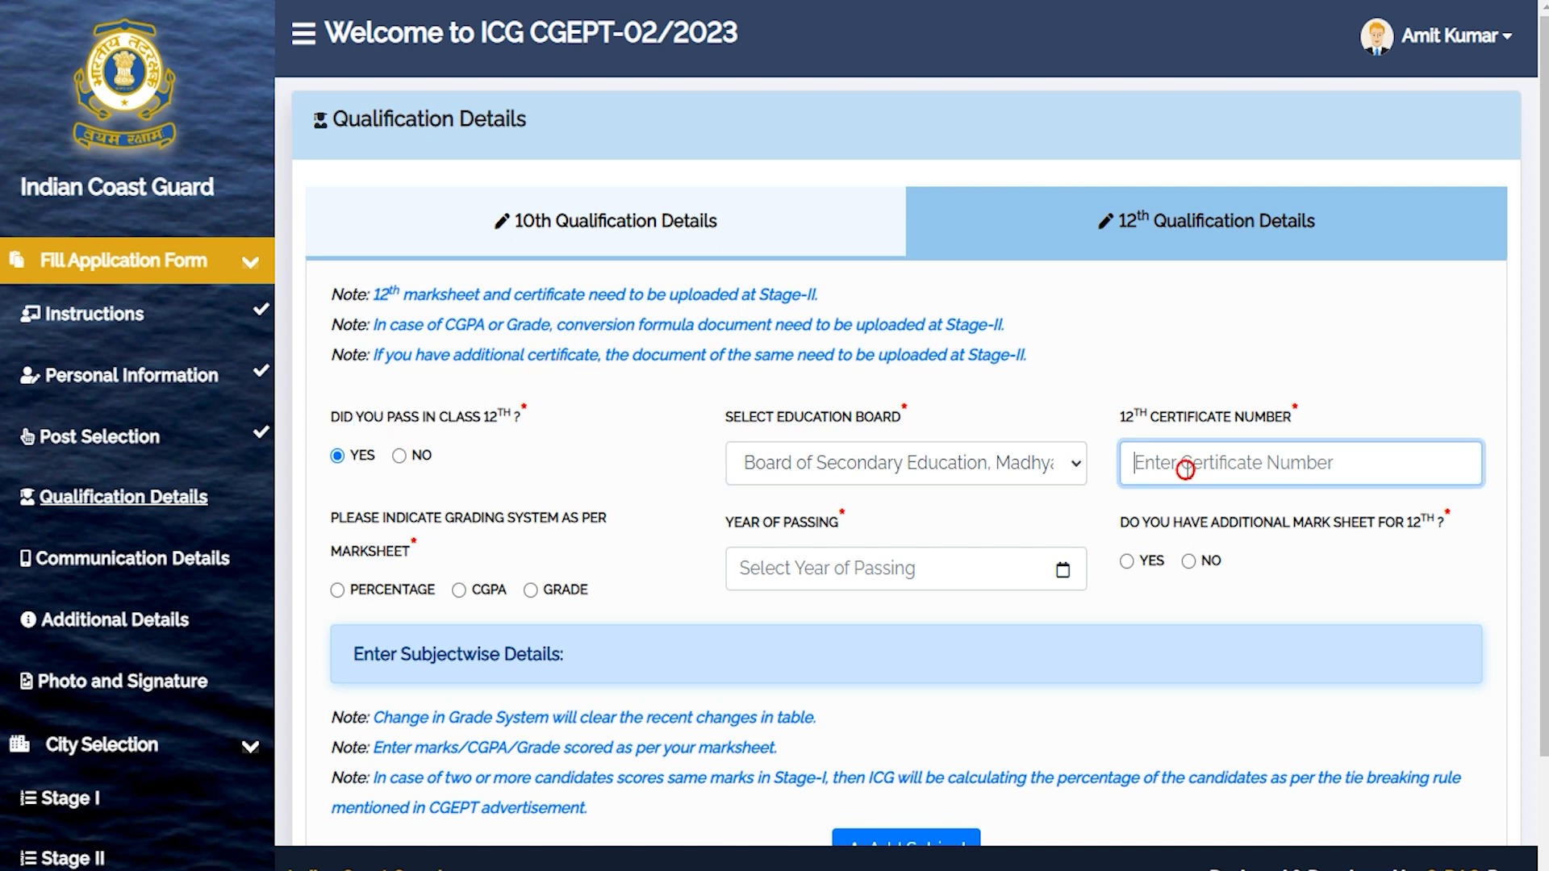
{"action": "type", "text": "748596"}
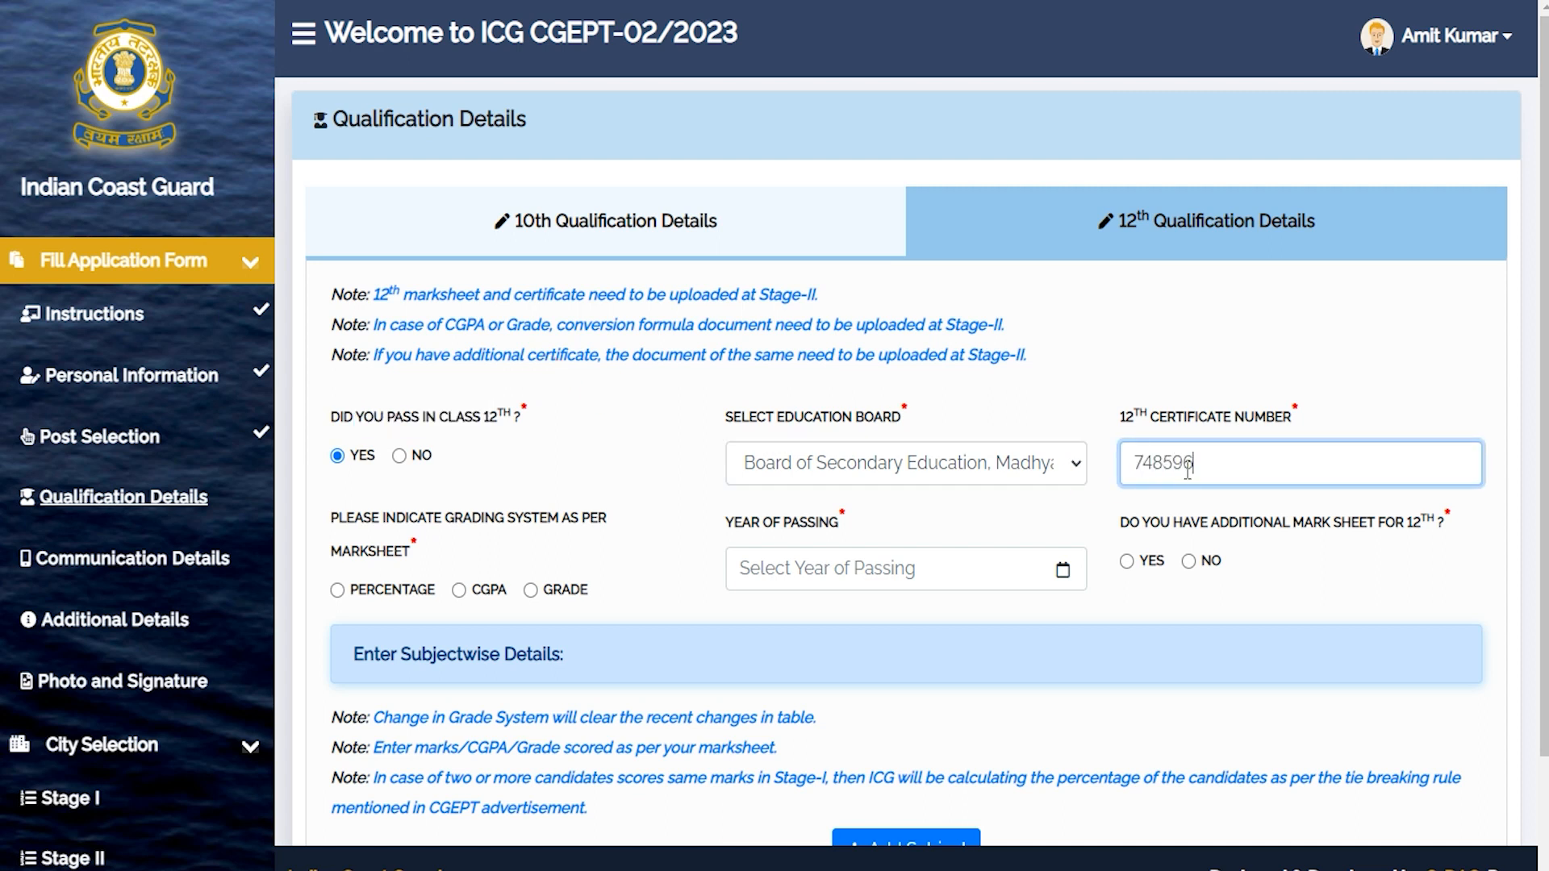
{"action": "left_click", "coordinate": [615, 516]}
{"action": "left_click_drag", "start_coordinate": [398, 519], "coordinate": [451, 520]}
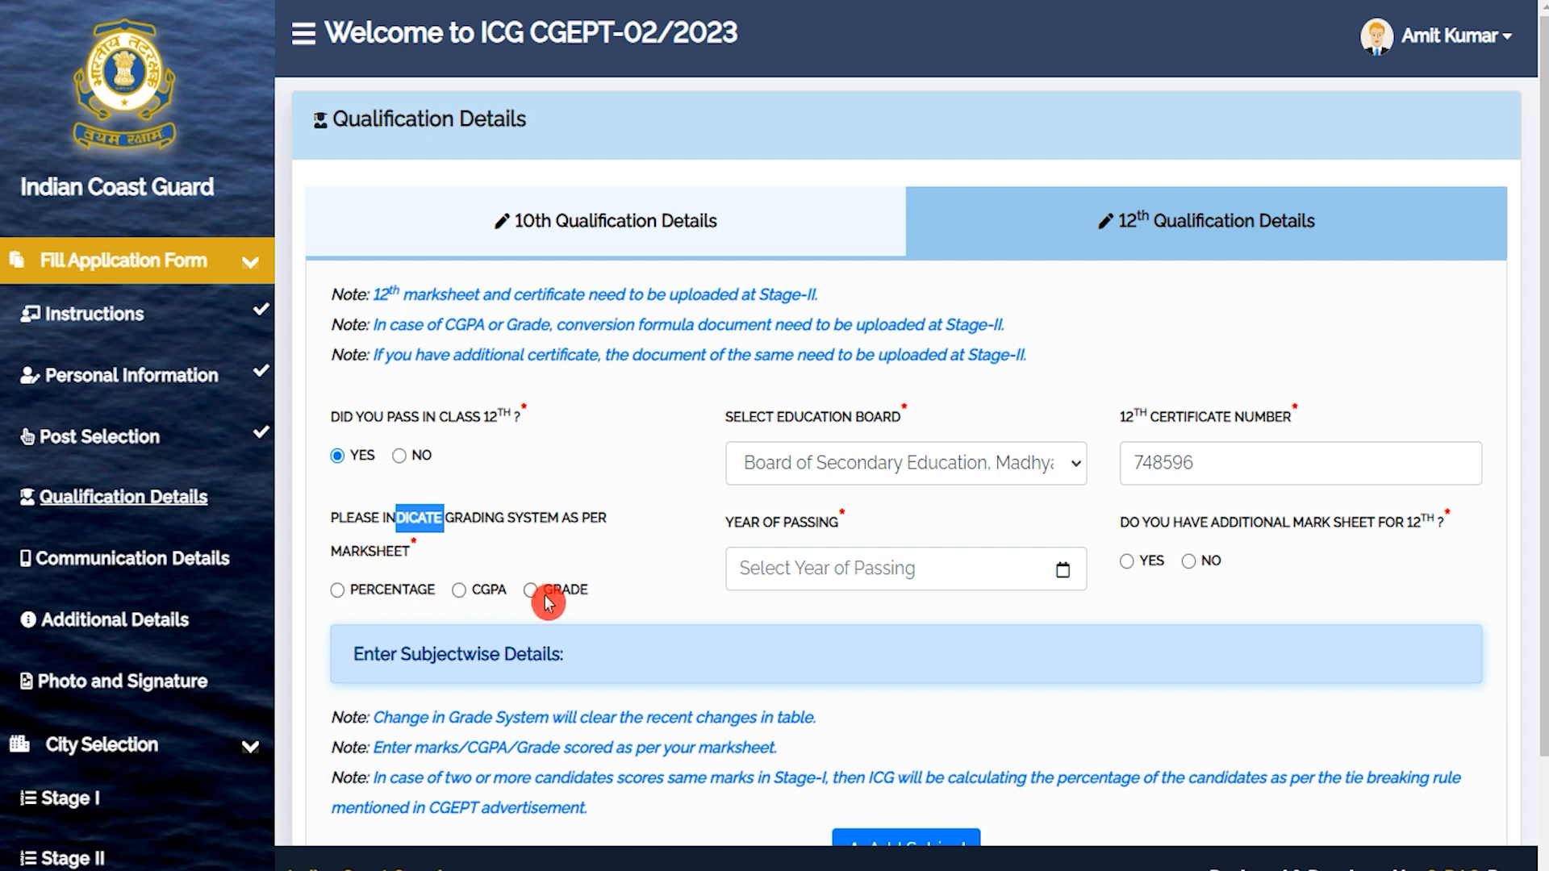
{"action": "left_click", "coordinate": [338, 590]}
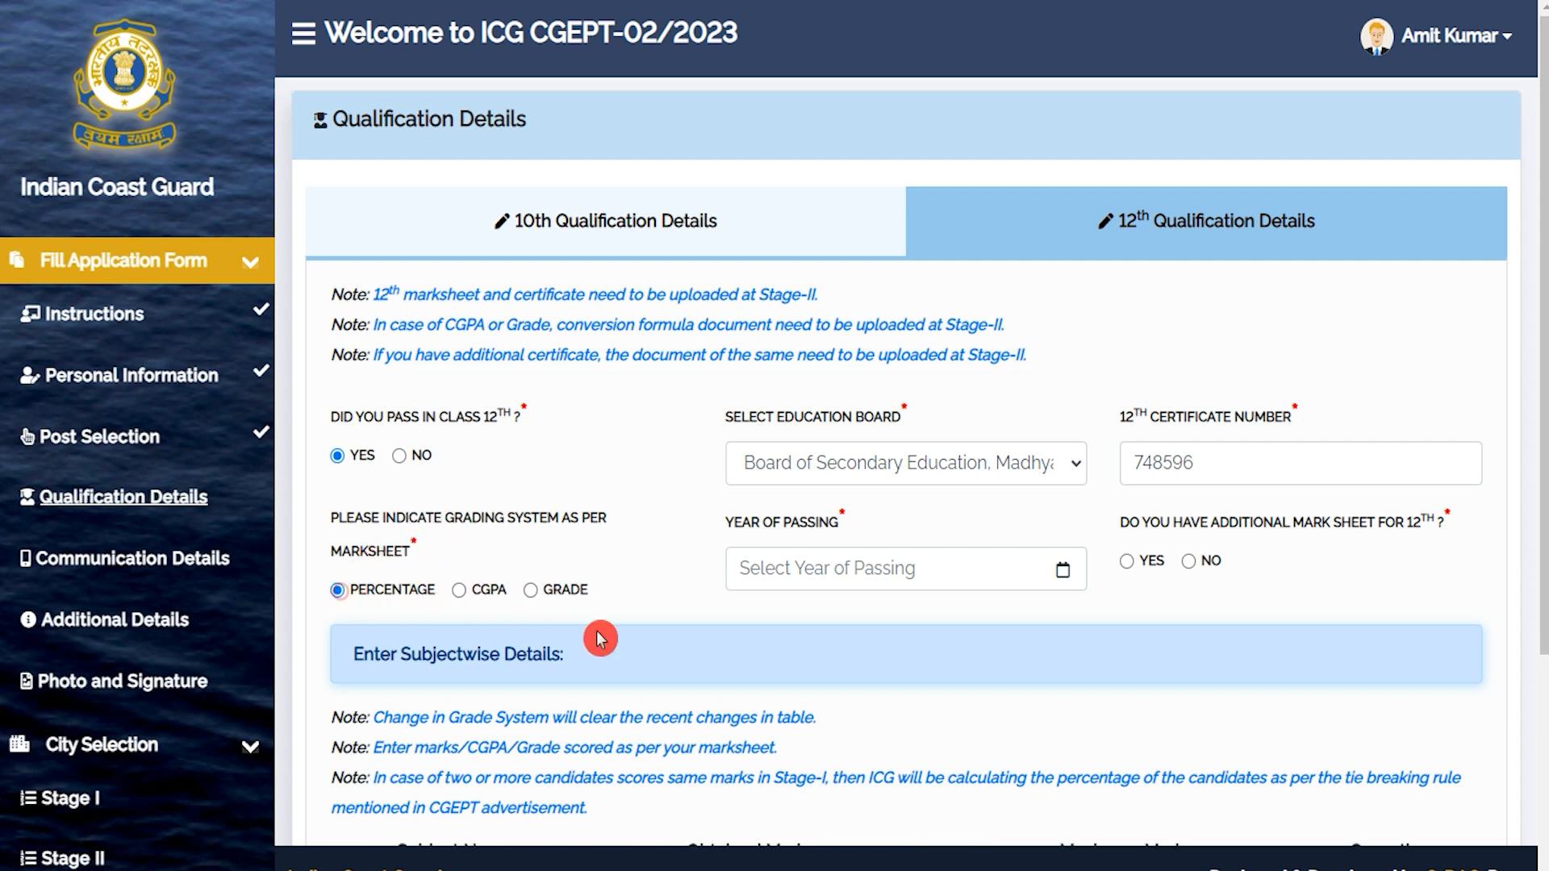
Set the 12th year of passing to 2022 and answer Yes to an additional mark sheet.
{"action": "left_click", "coordinate": [803, 569]}
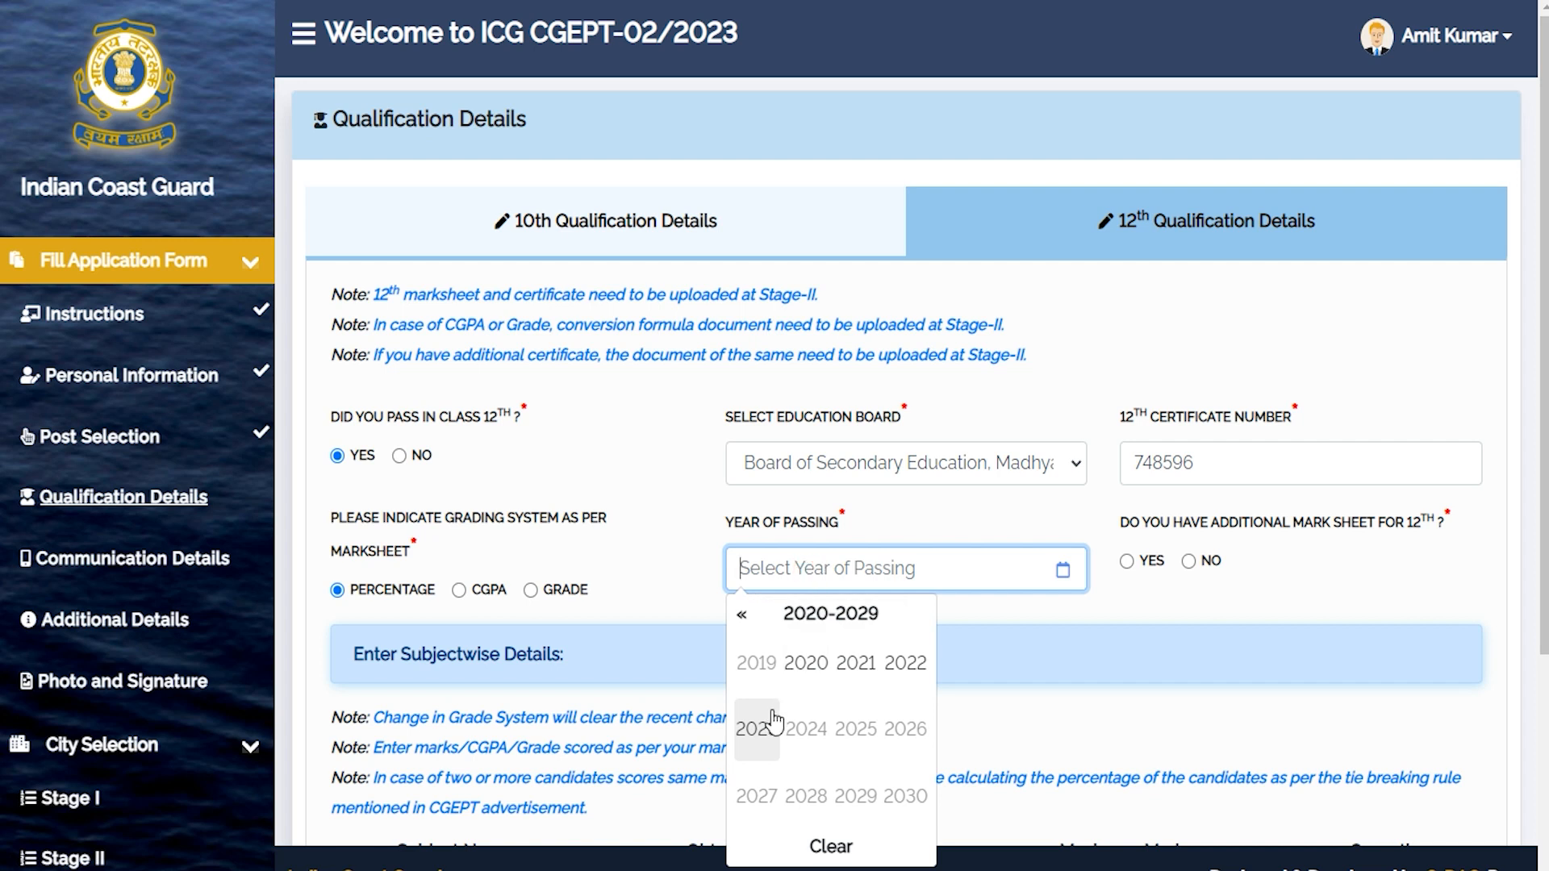
{"action": "left_click", "coordinate": [912, 663]}
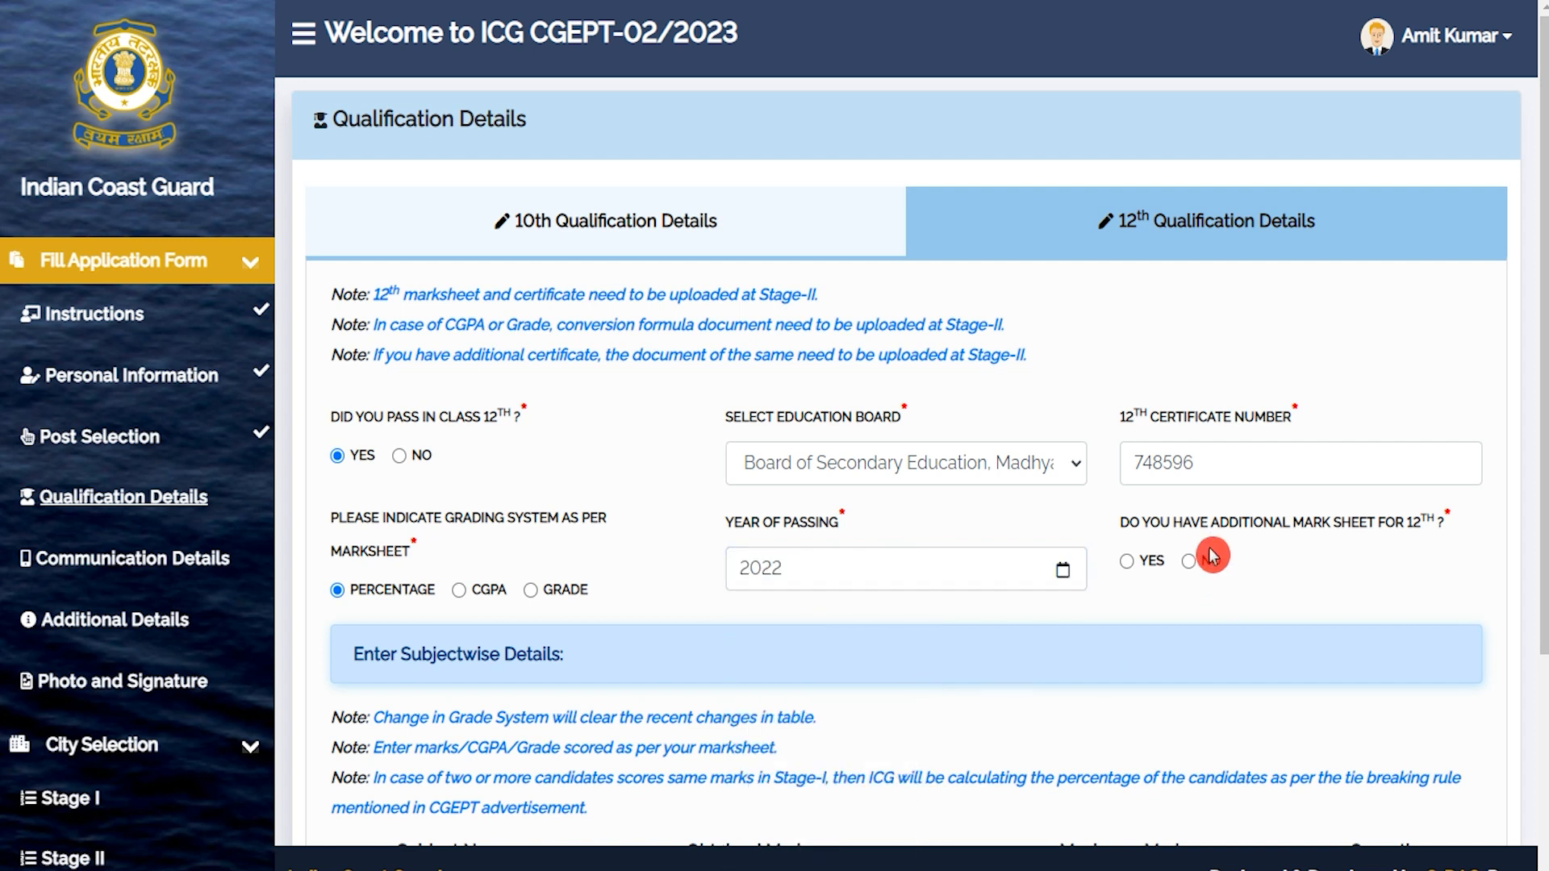
{"action": "left_click_drag", "start_coordinate": [1144, 529], "coordinate": [1392, 532]}
{"action": "left_click", "coordinate": [1128, 564]}
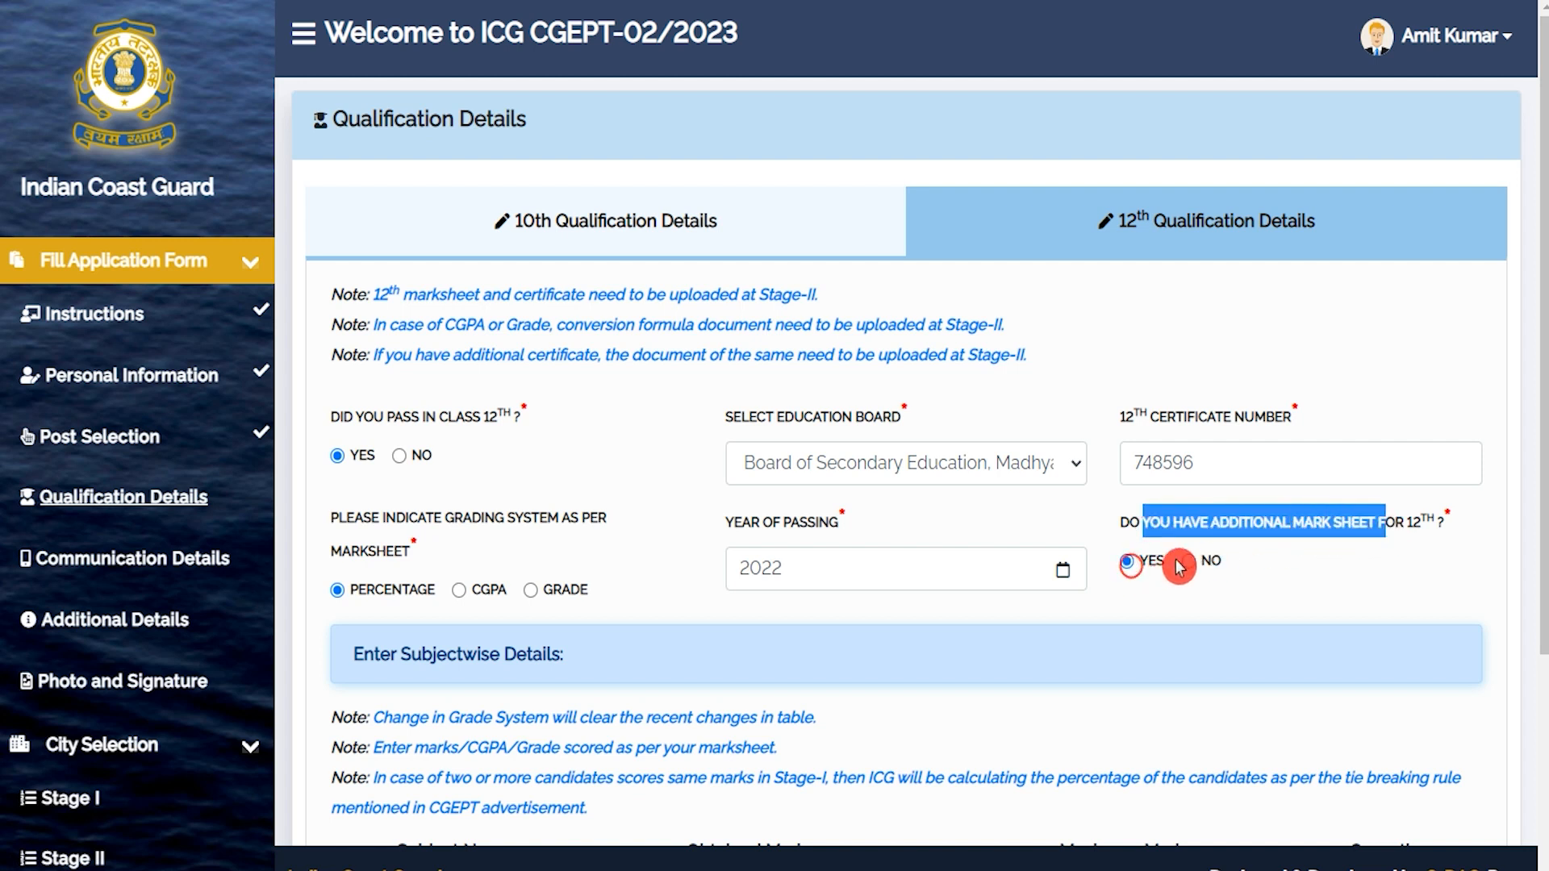
Enter Physics marks 80 out of 100 and update the Mathematics marks.
{"action": "scroll", "coordinate": [826, 658], "scroll_direction": "down", "scroll_amount": 3}
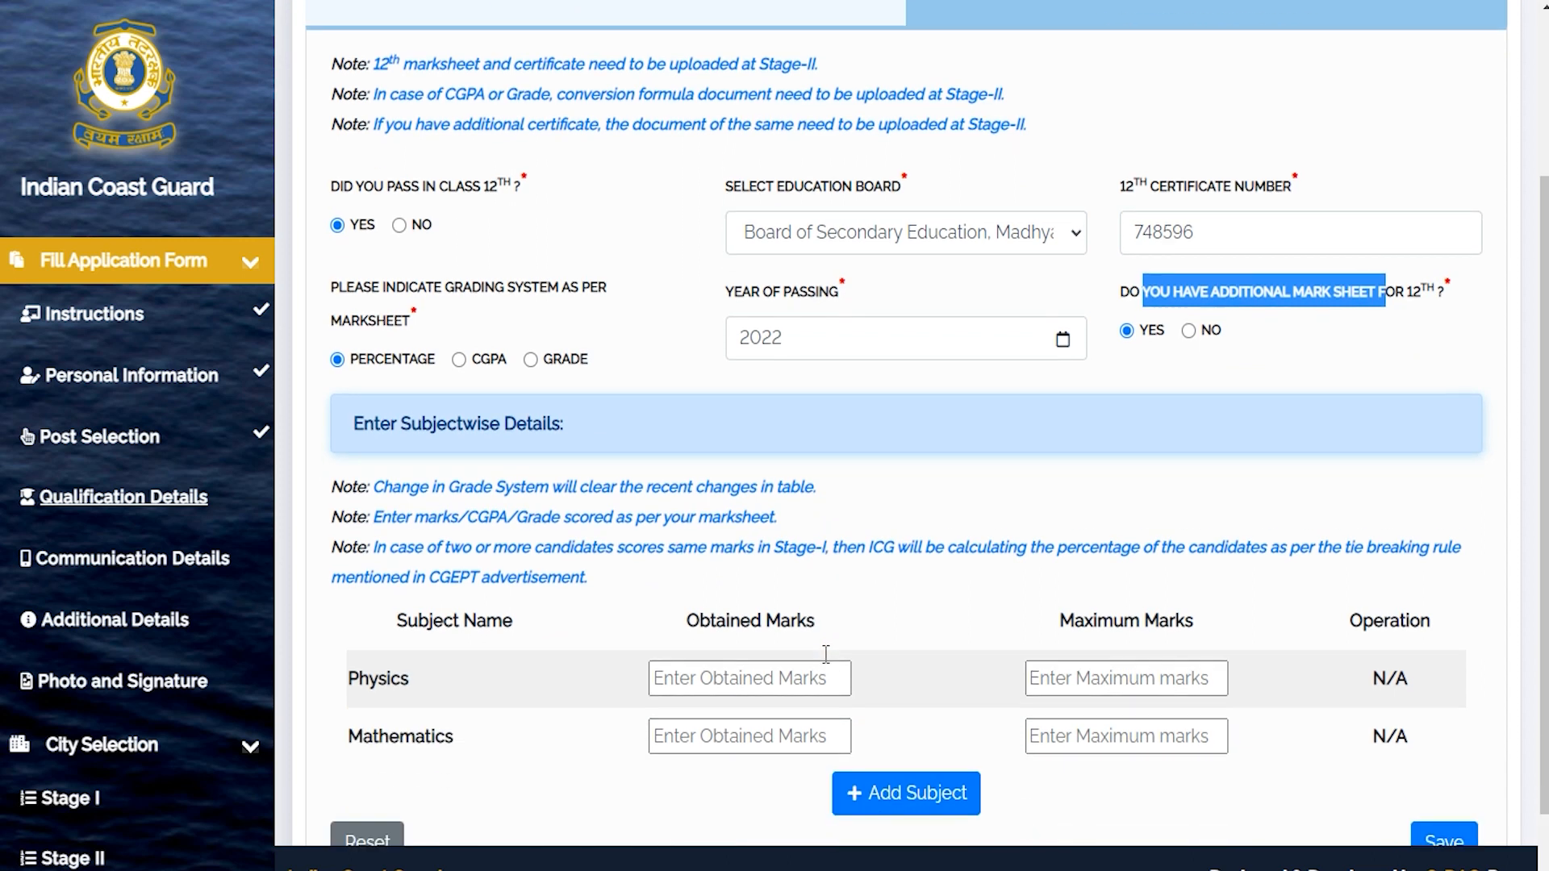
{"action": "scroll", "coordinate": [827, 654], "scroll_direction": "down", "scroll_amount": 1}
{"action": "left_click", "coordinate": [827, 662]}
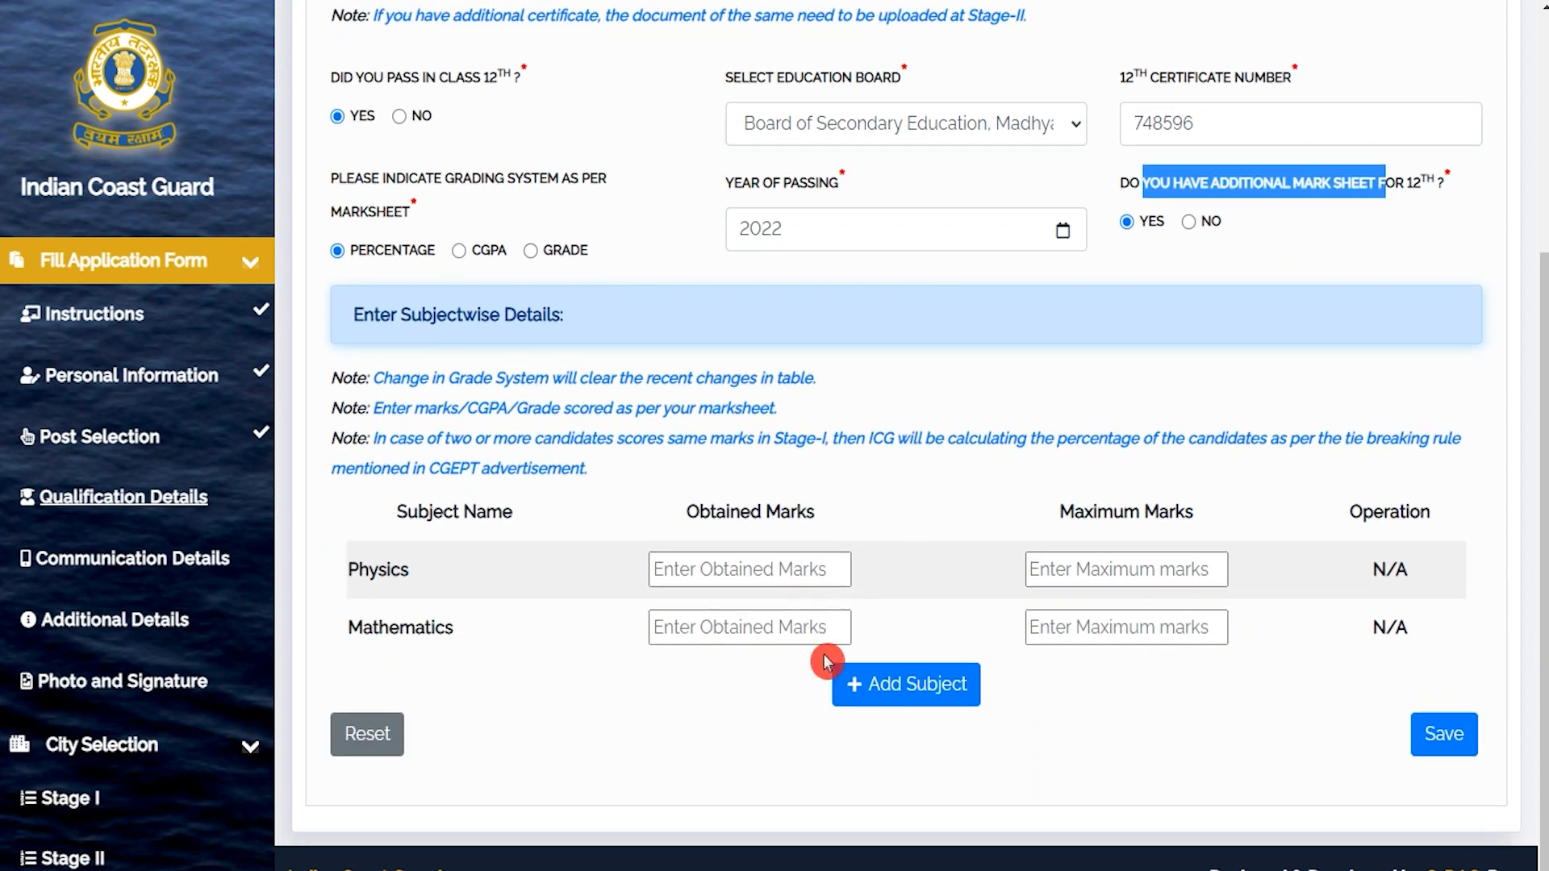
{"action": "left_click", "coordinate": [777, 573]}
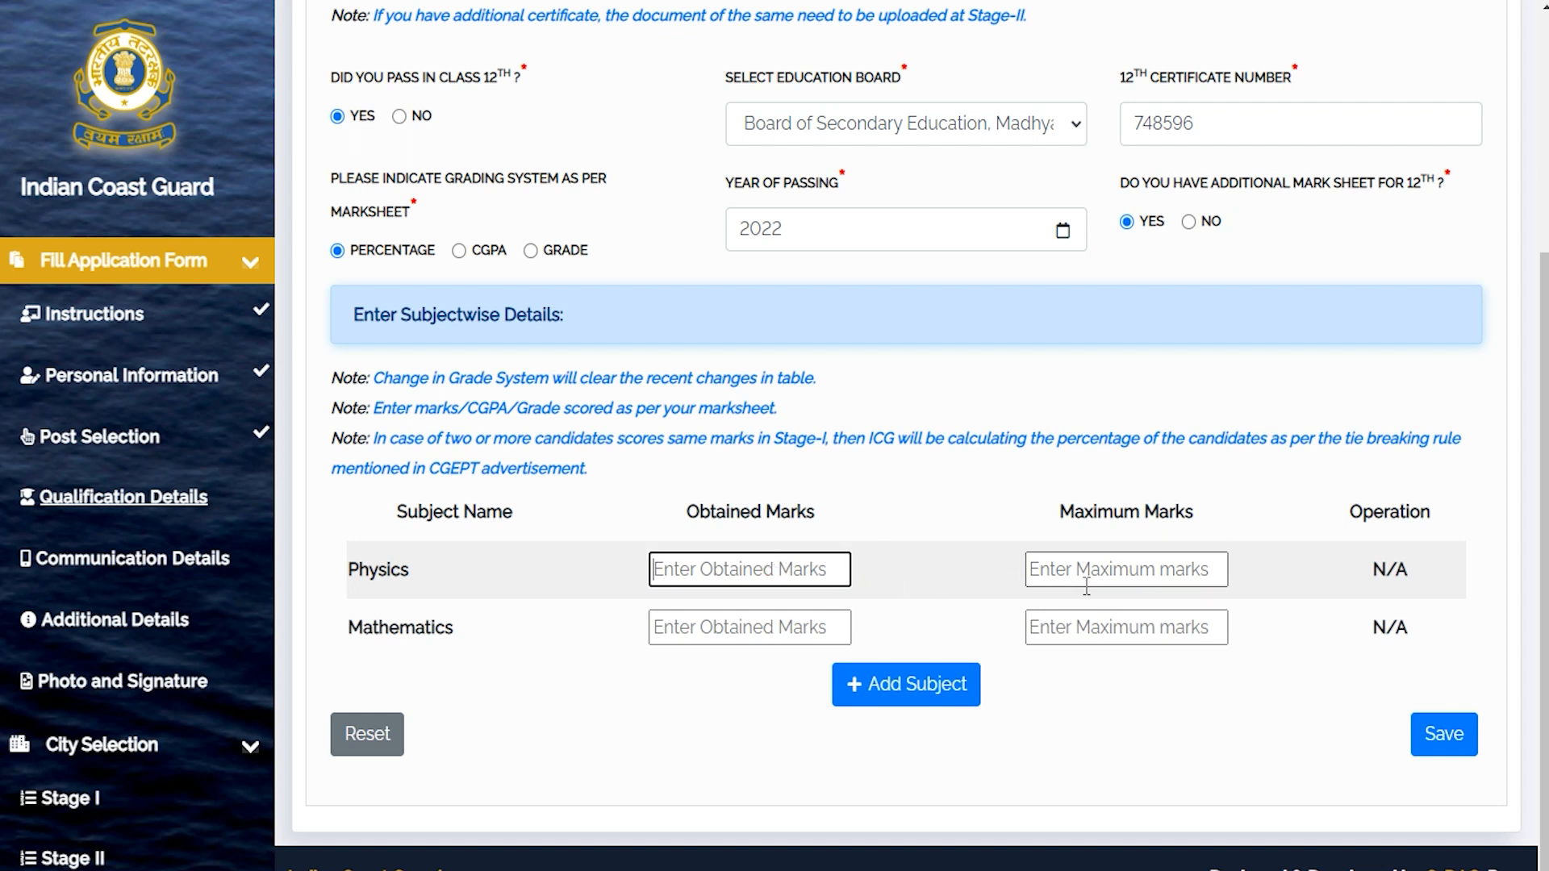
{"action": "left_click_drag", "start_coordinate": [406, 570], "coordinate": [372, 570]}
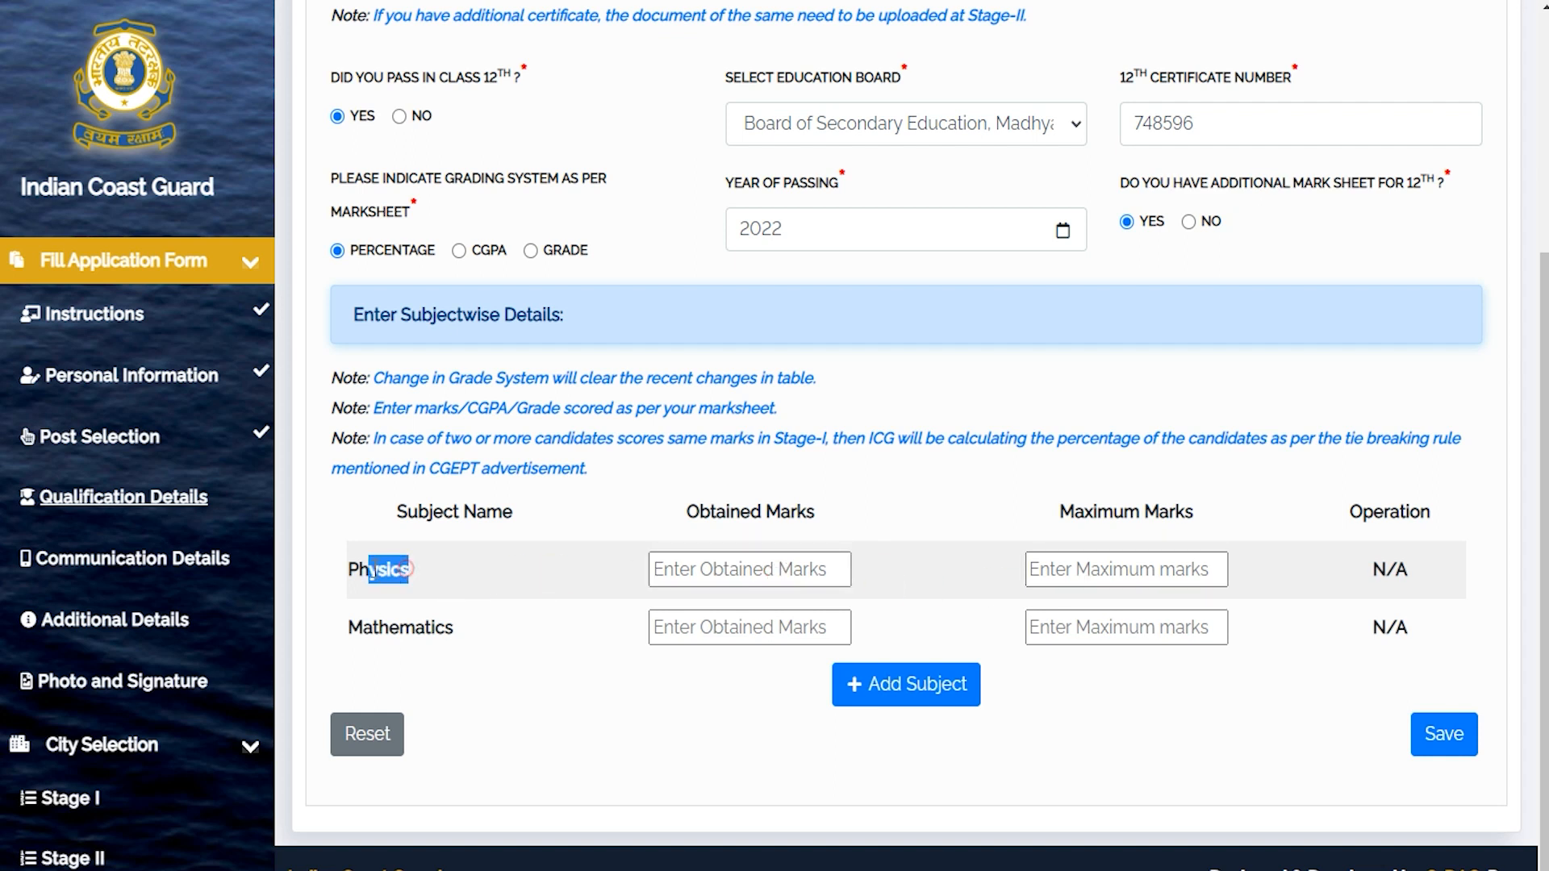
{"action": "left_click", "coordinate": [748, 571]}
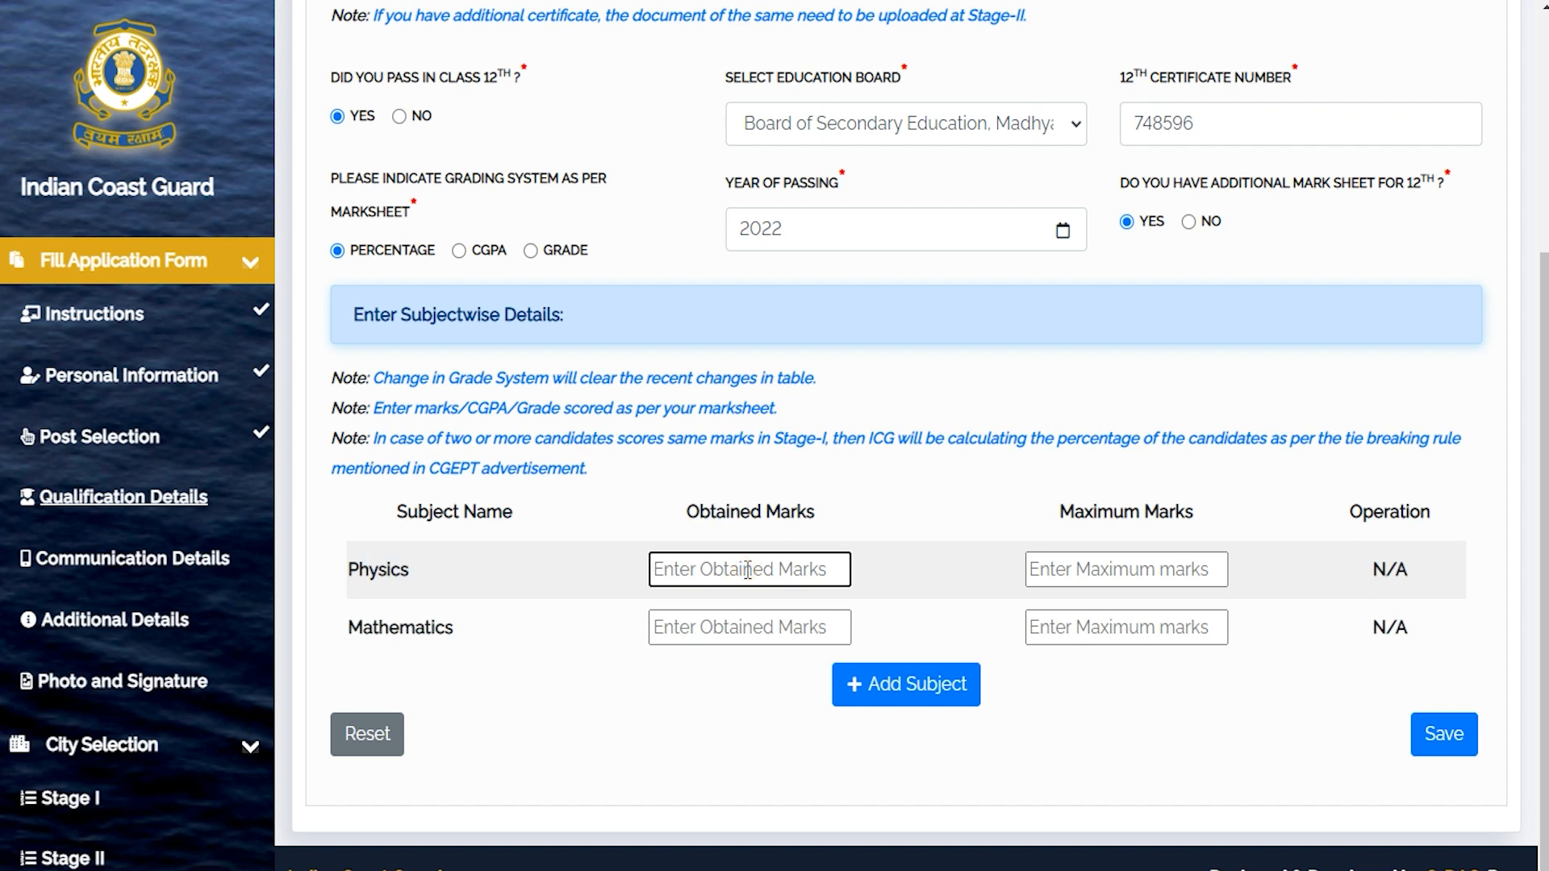
{"action": "type", "text": "80"}
{"action": "left_click", "coordinate": [1149, 566]}
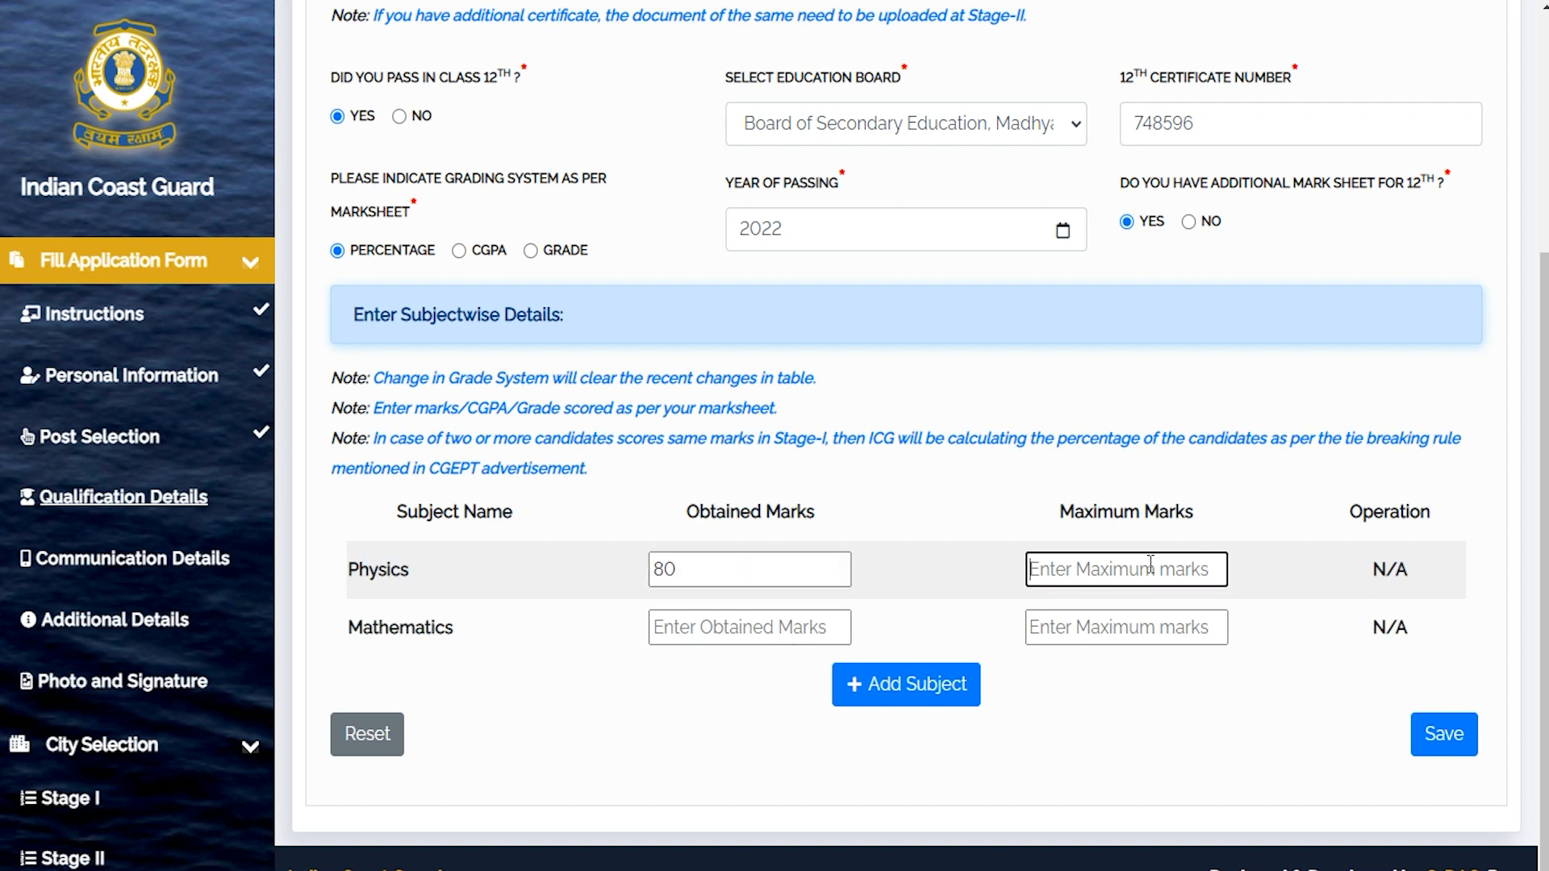
{"action": "type", "text": "100"}
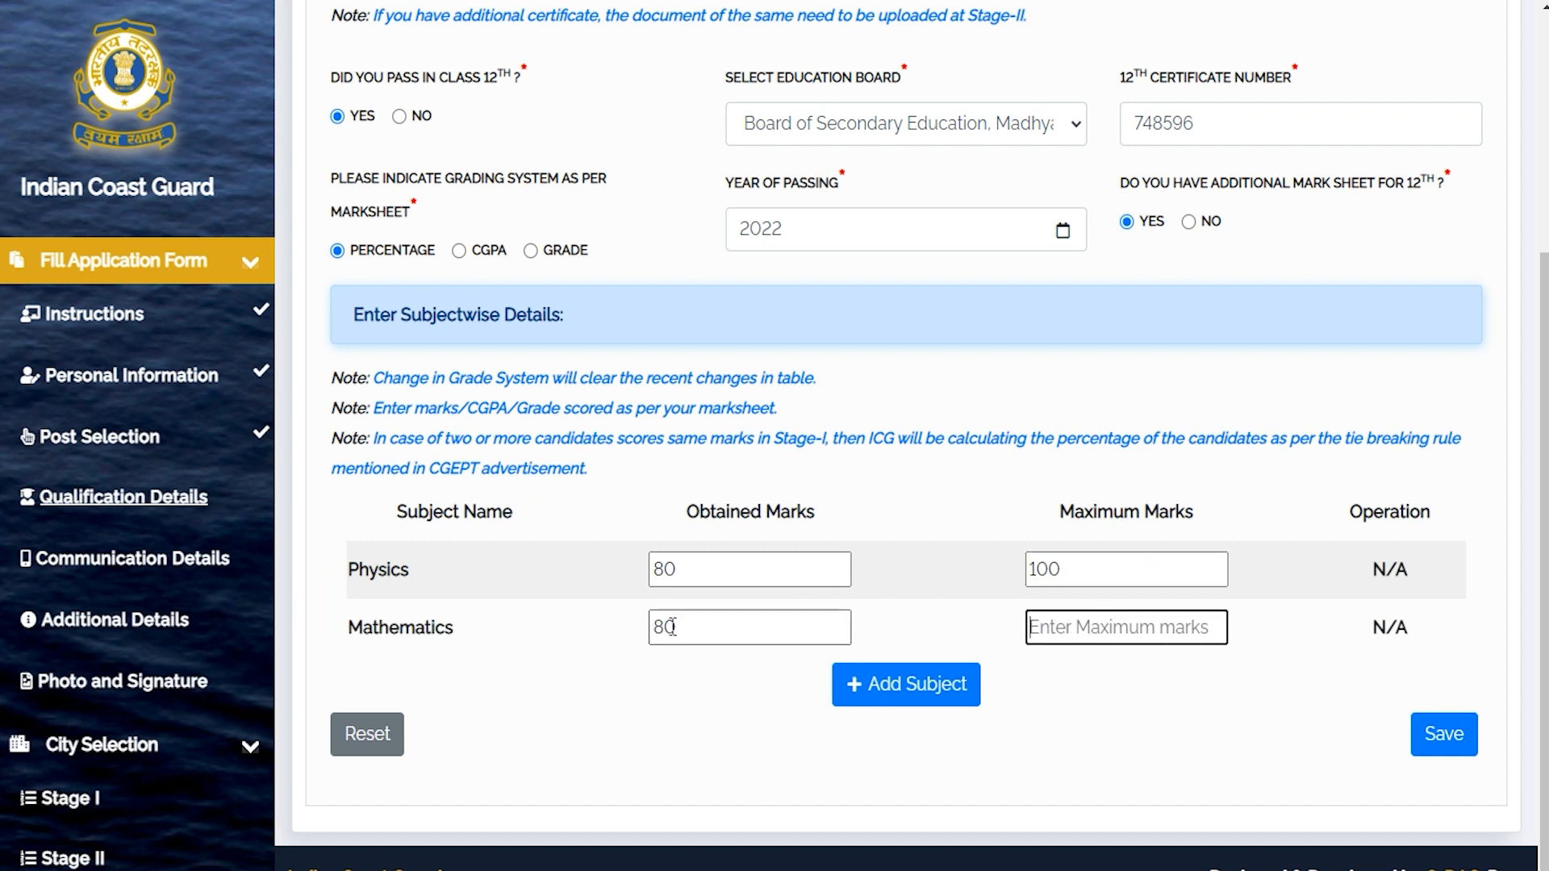
{"action": "double_click", "coordinate": [695, 626]}
{"action": "left_click", "coordinate": [1077, 620]}
{"action": "type", "text": "100"}
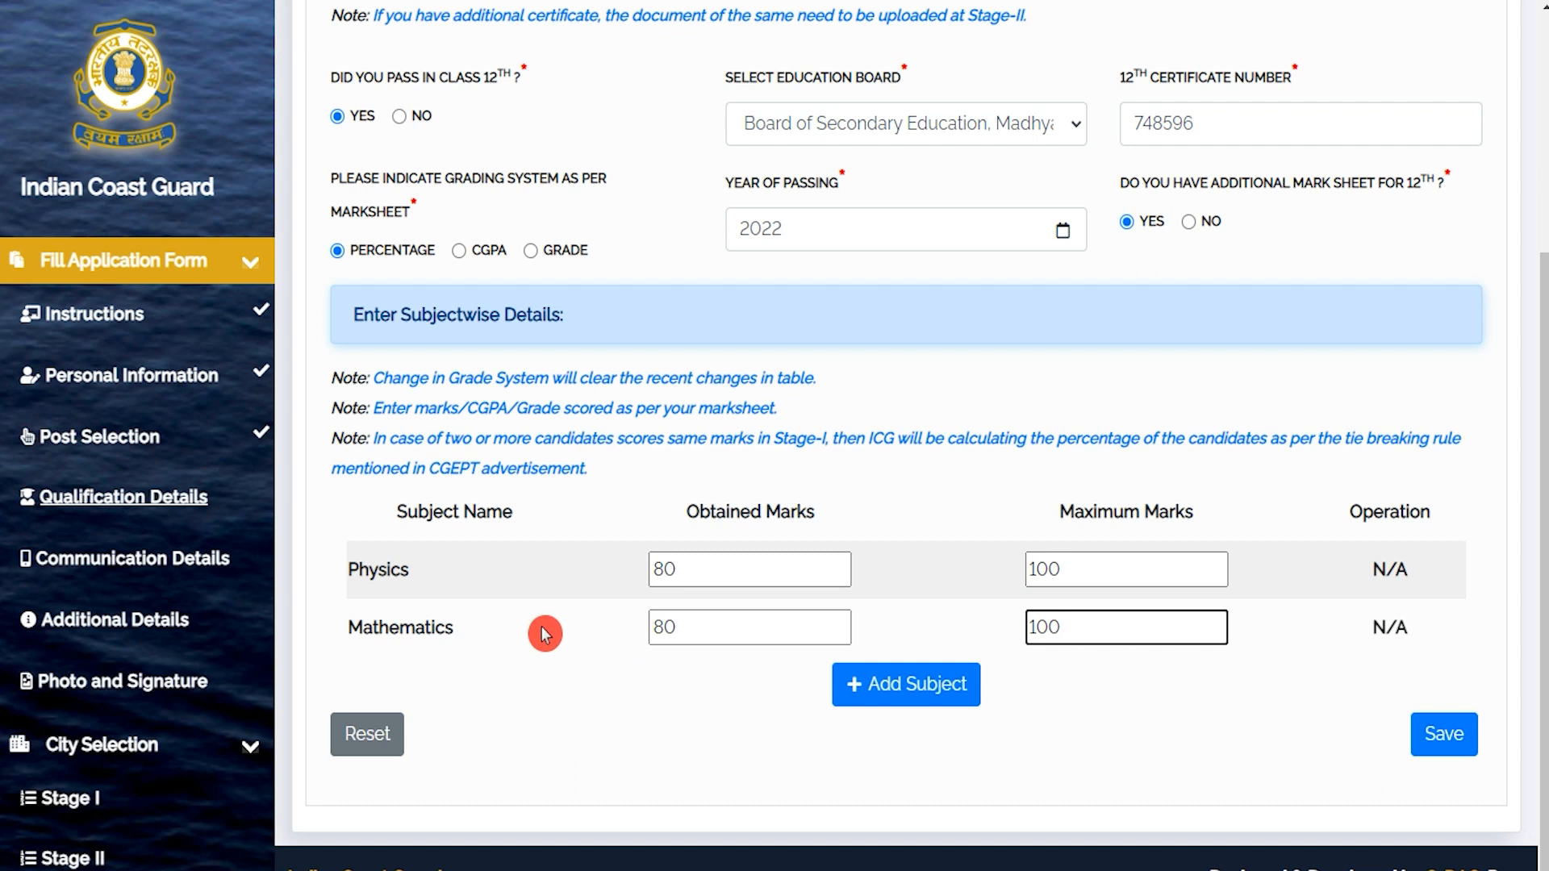
Add a Hindi subject row with 80 out of 100 marks.
{"action": "left_click", "coordinate": [902, 690]}
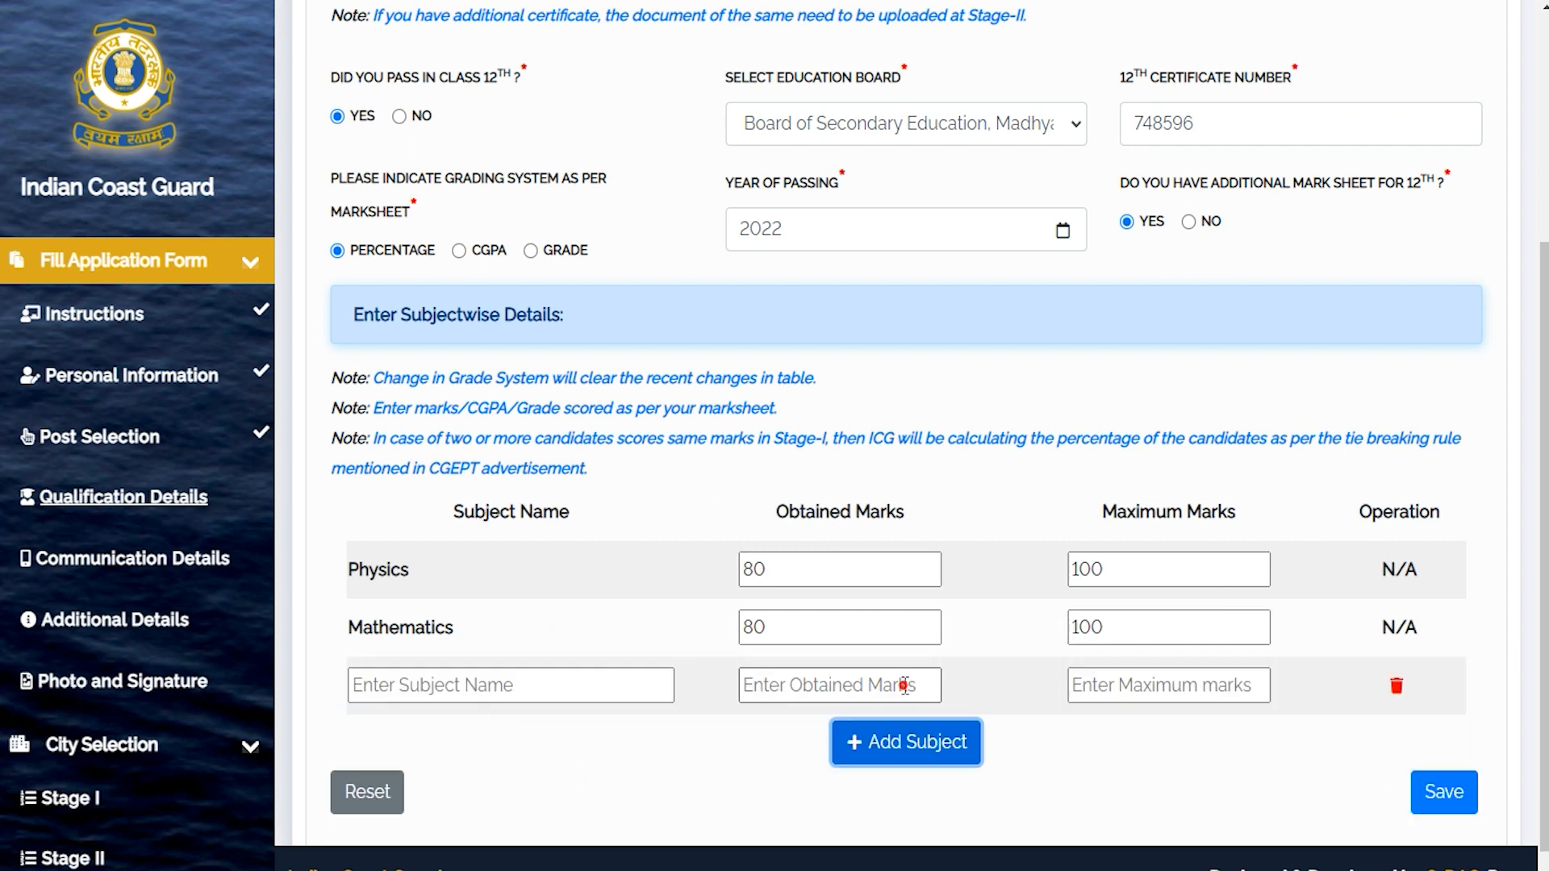
{"action": "left_click", "coordinate": [543, 675]}
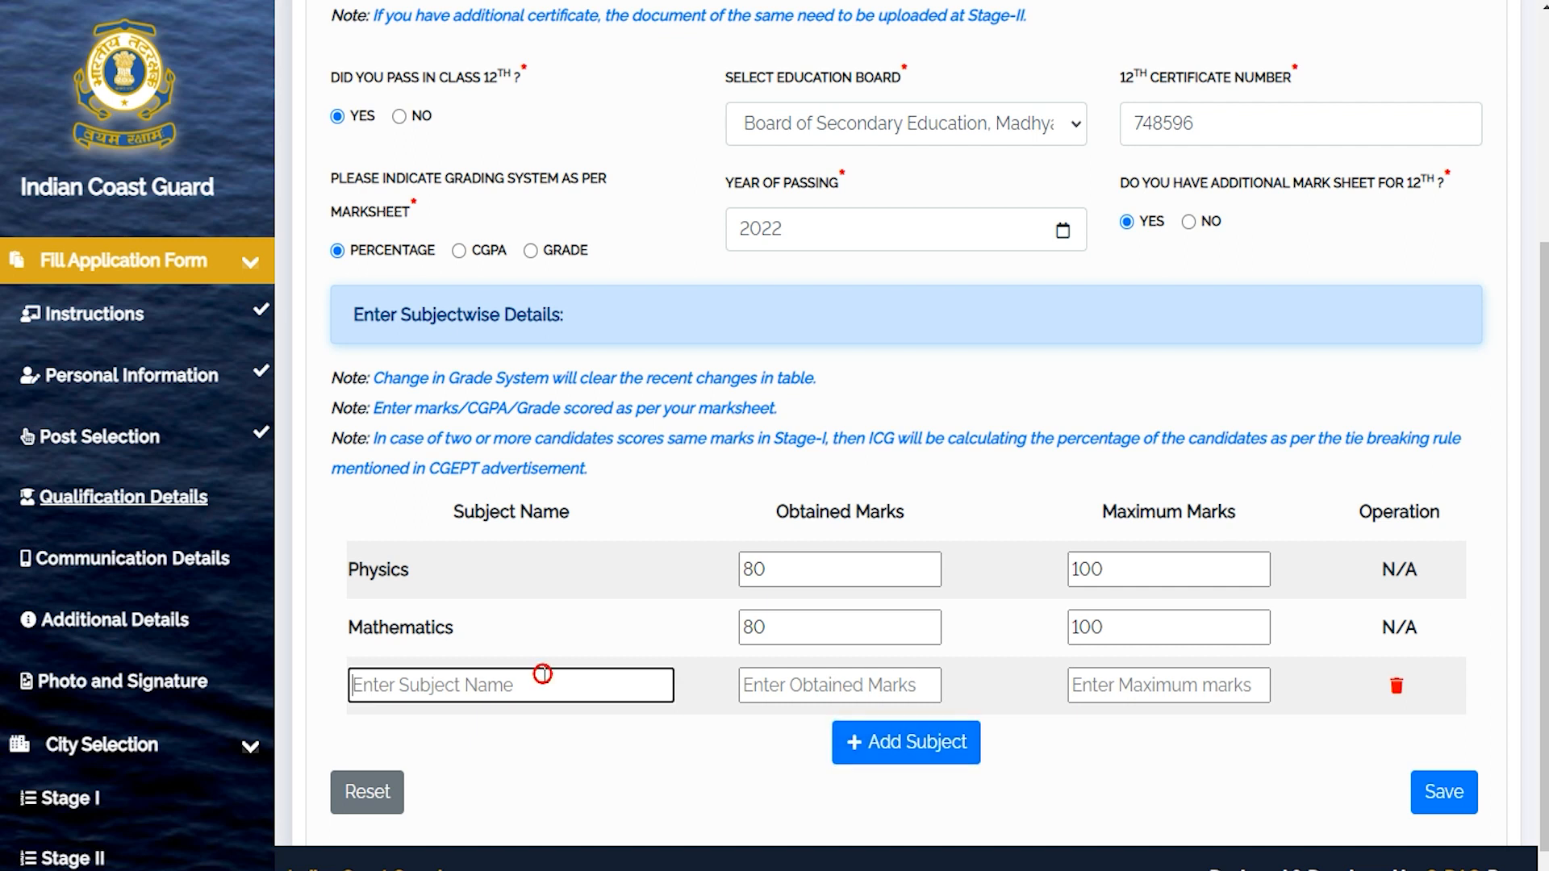
{"action": "type", "text": "Hindi"}
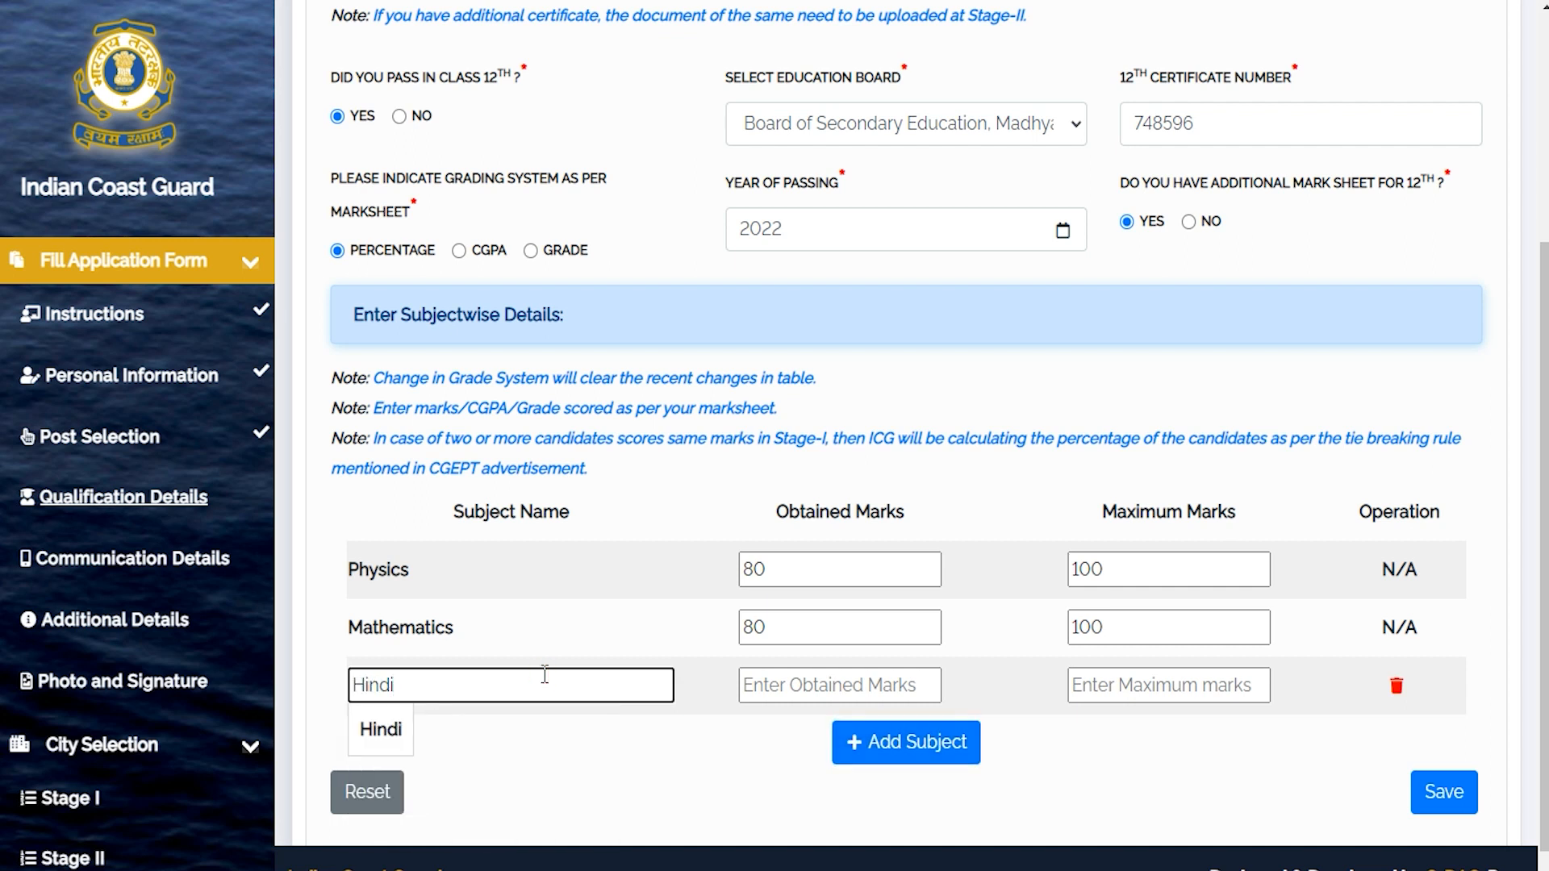
{"action": "left_click", "coordinate": [839, 682]}
{"action": "type", "text": "80"}
{"action": "left_click", "coordinate": [1139, 679]}
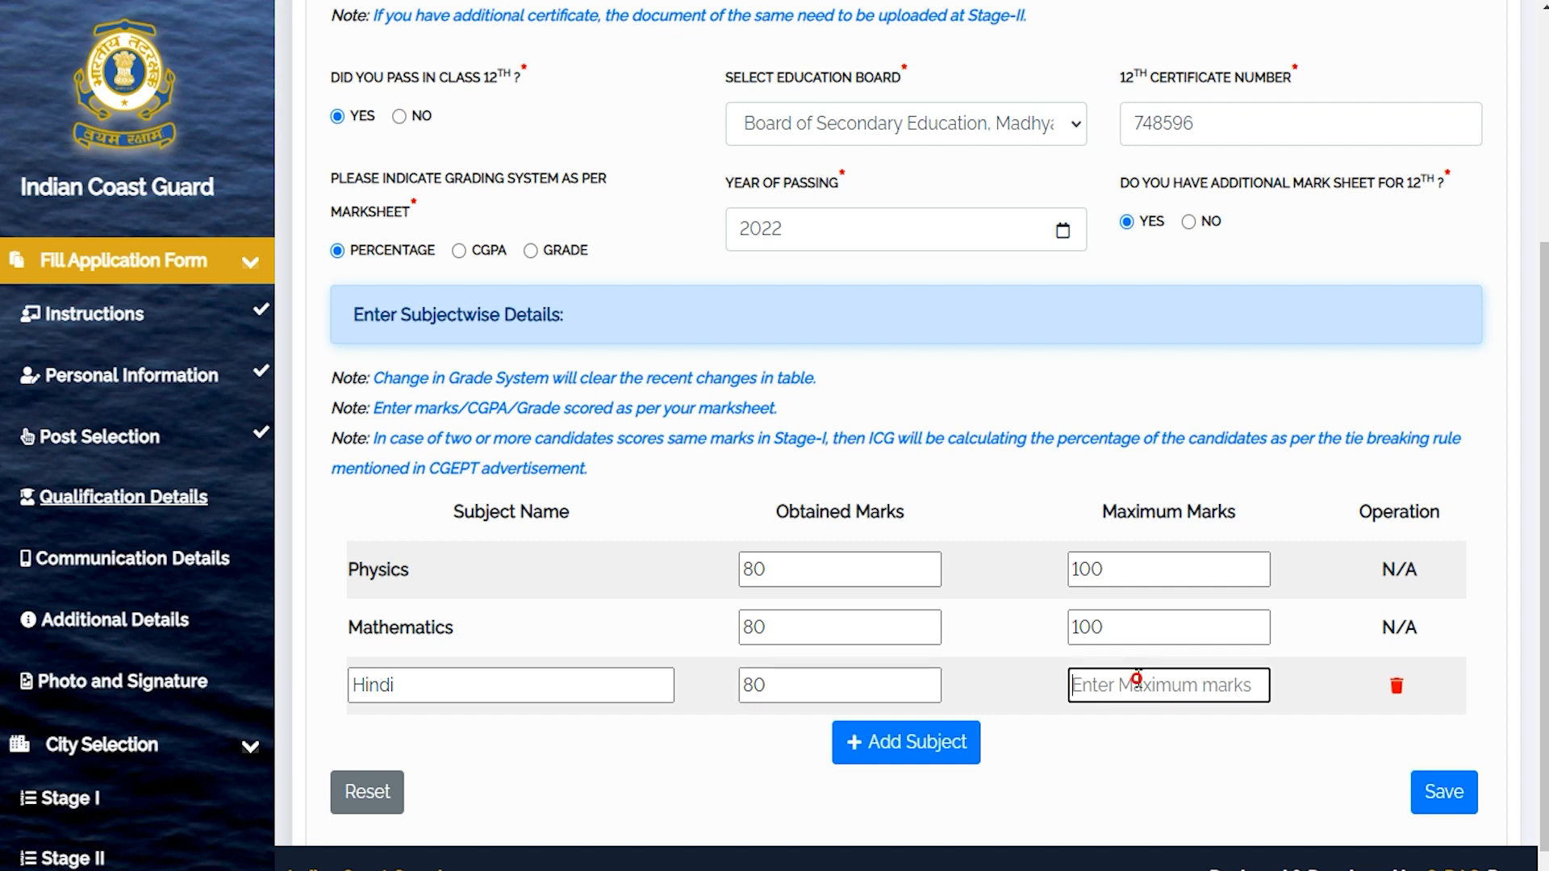
{"action": "type", "text": "100"}
{"action": "left_click", "coordinate": [1089, 762]}
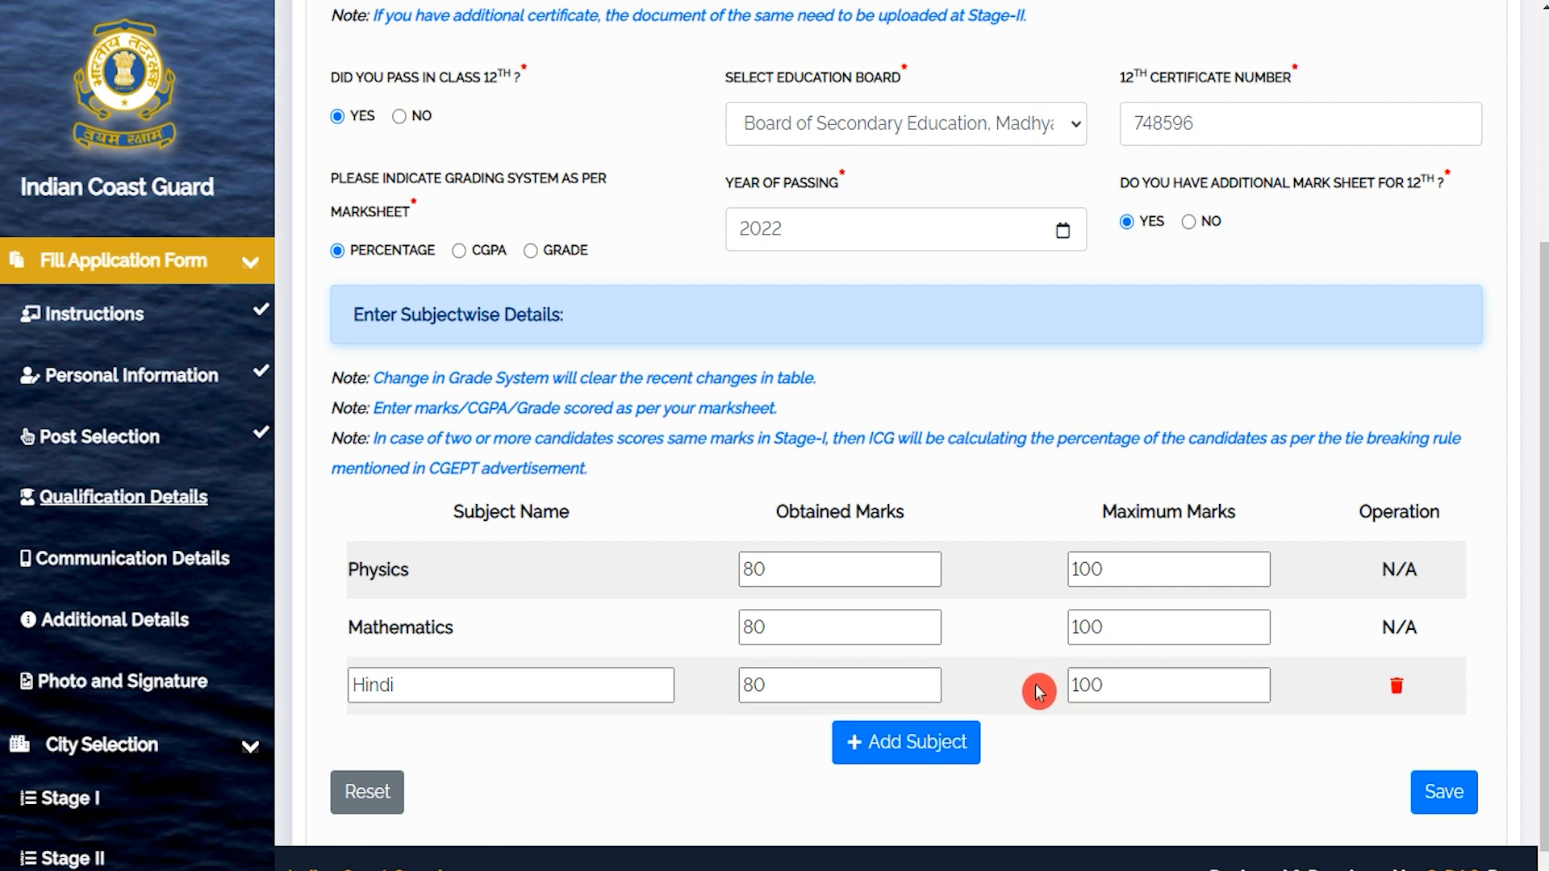
{"action": "scroll", "coordinate": [1065, 751], "scroll_direction": "down", "scroll_amount": 1}
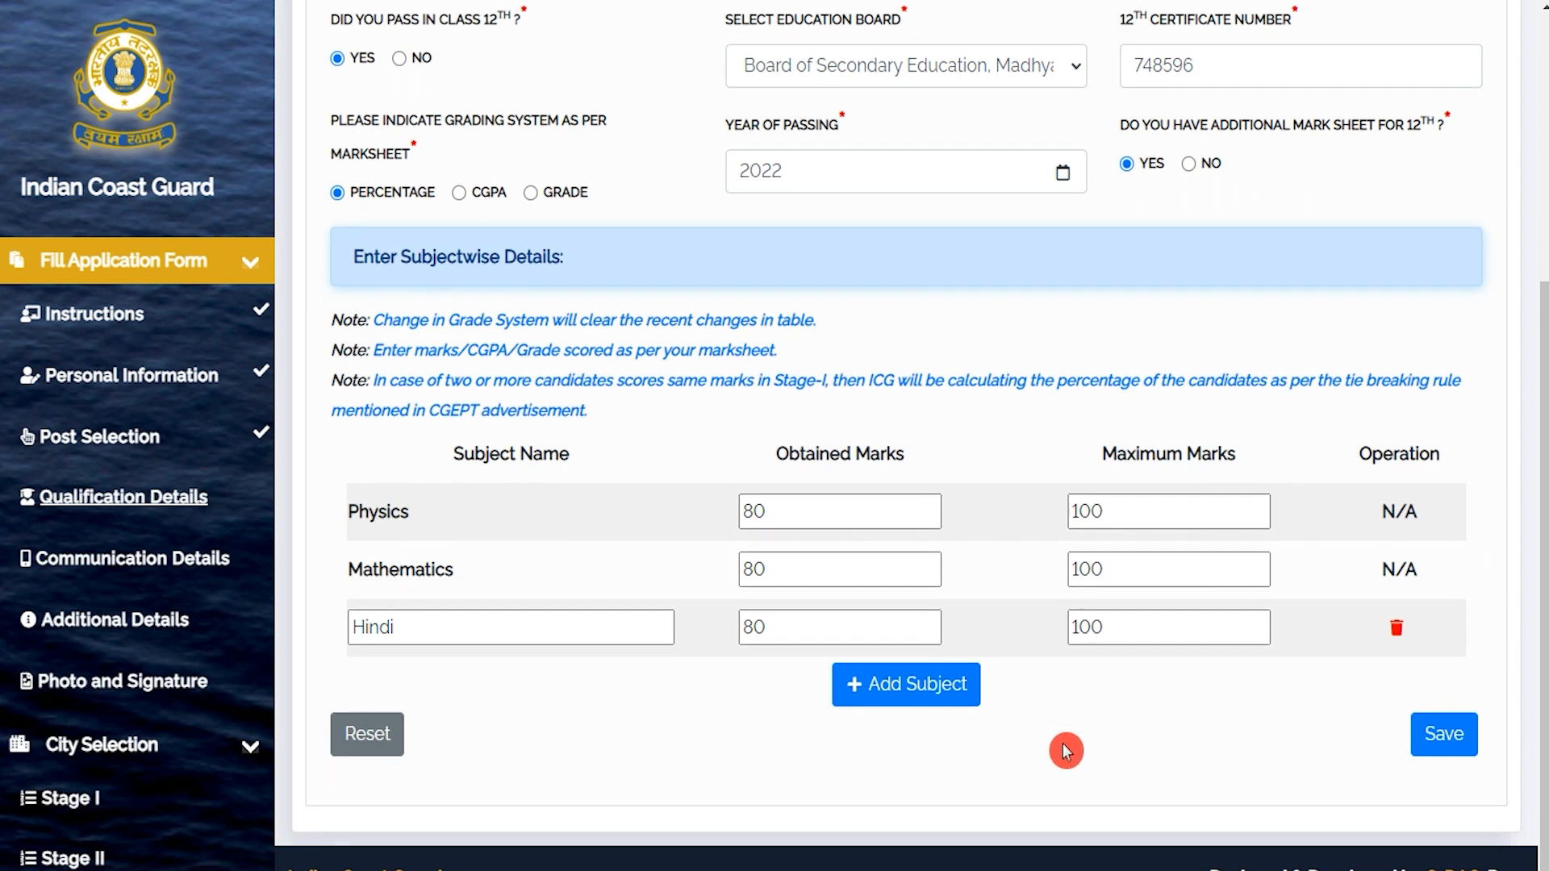
Save the 12th marks and begin the Permanent Address on Communication Details.
{"action": "left_click", "coordinate": [1442, 752]}
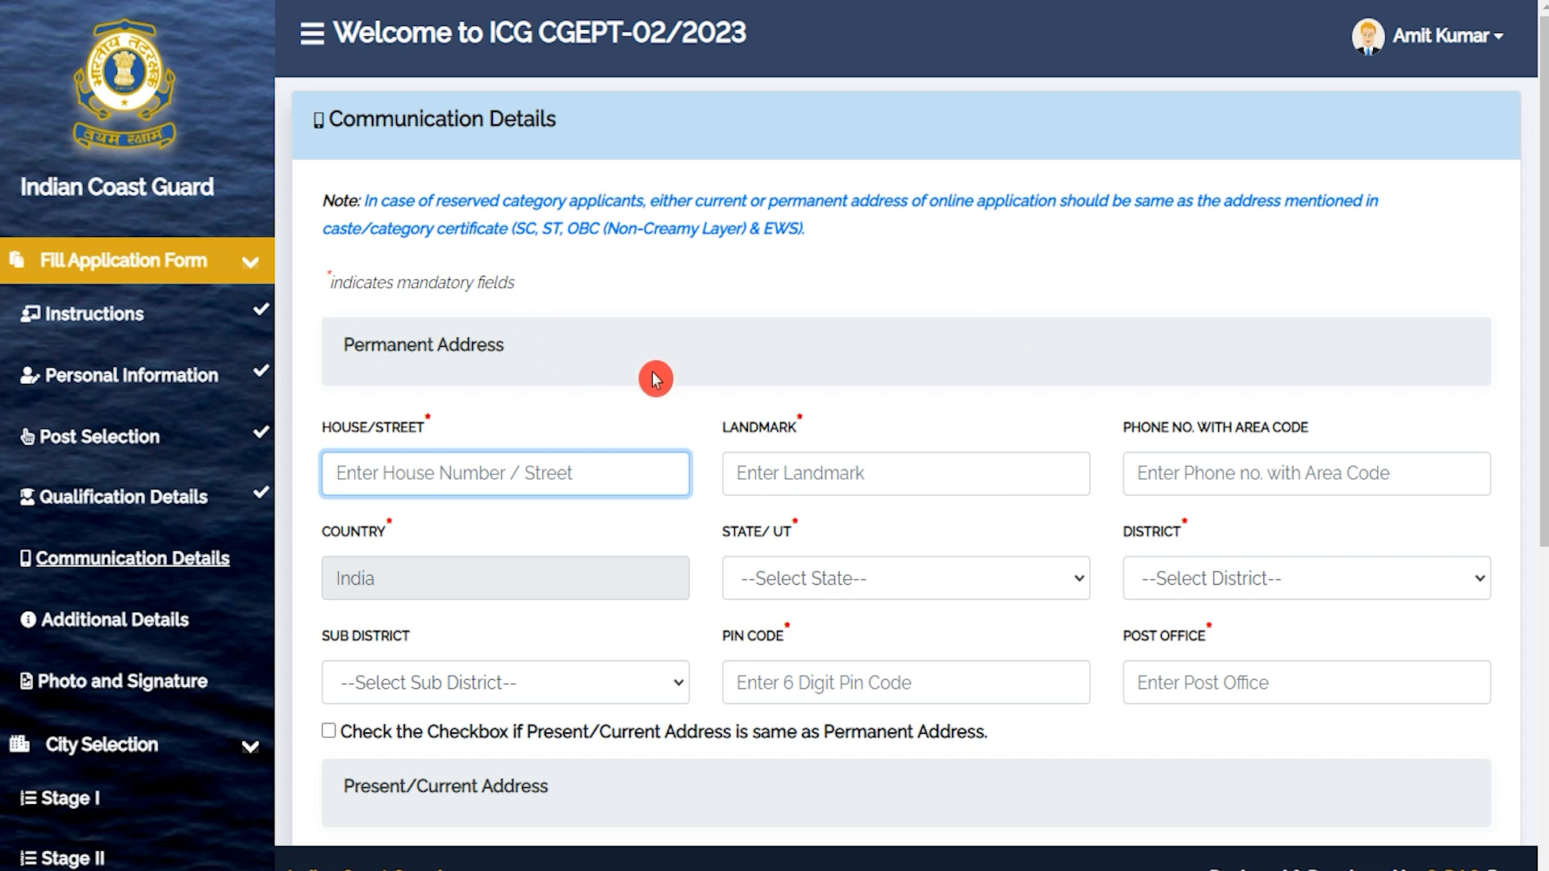
{"action": "scroll", "coordinate": [656, 379], "scroll_direction": "down", "scroll_amount": 3}
{"action": "scroll", "coordinate": [656, 378], "scroll_direction": "up", "scroll_amount": 3}
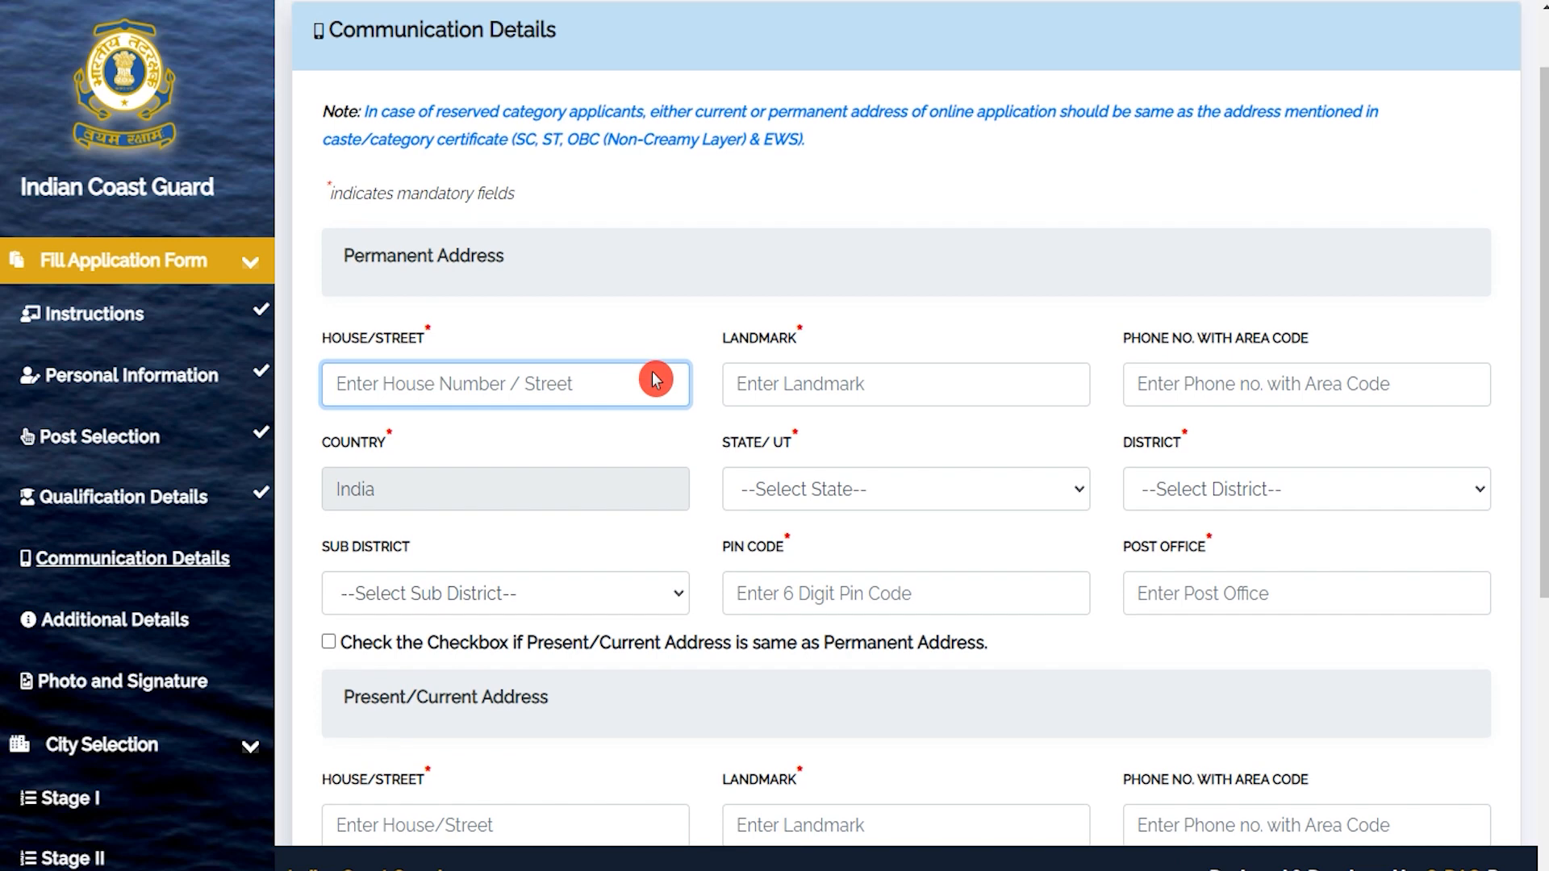
{"action": "left_click_drag", "start_coordinate": [355, 346], "coordinate": [495, 345]}
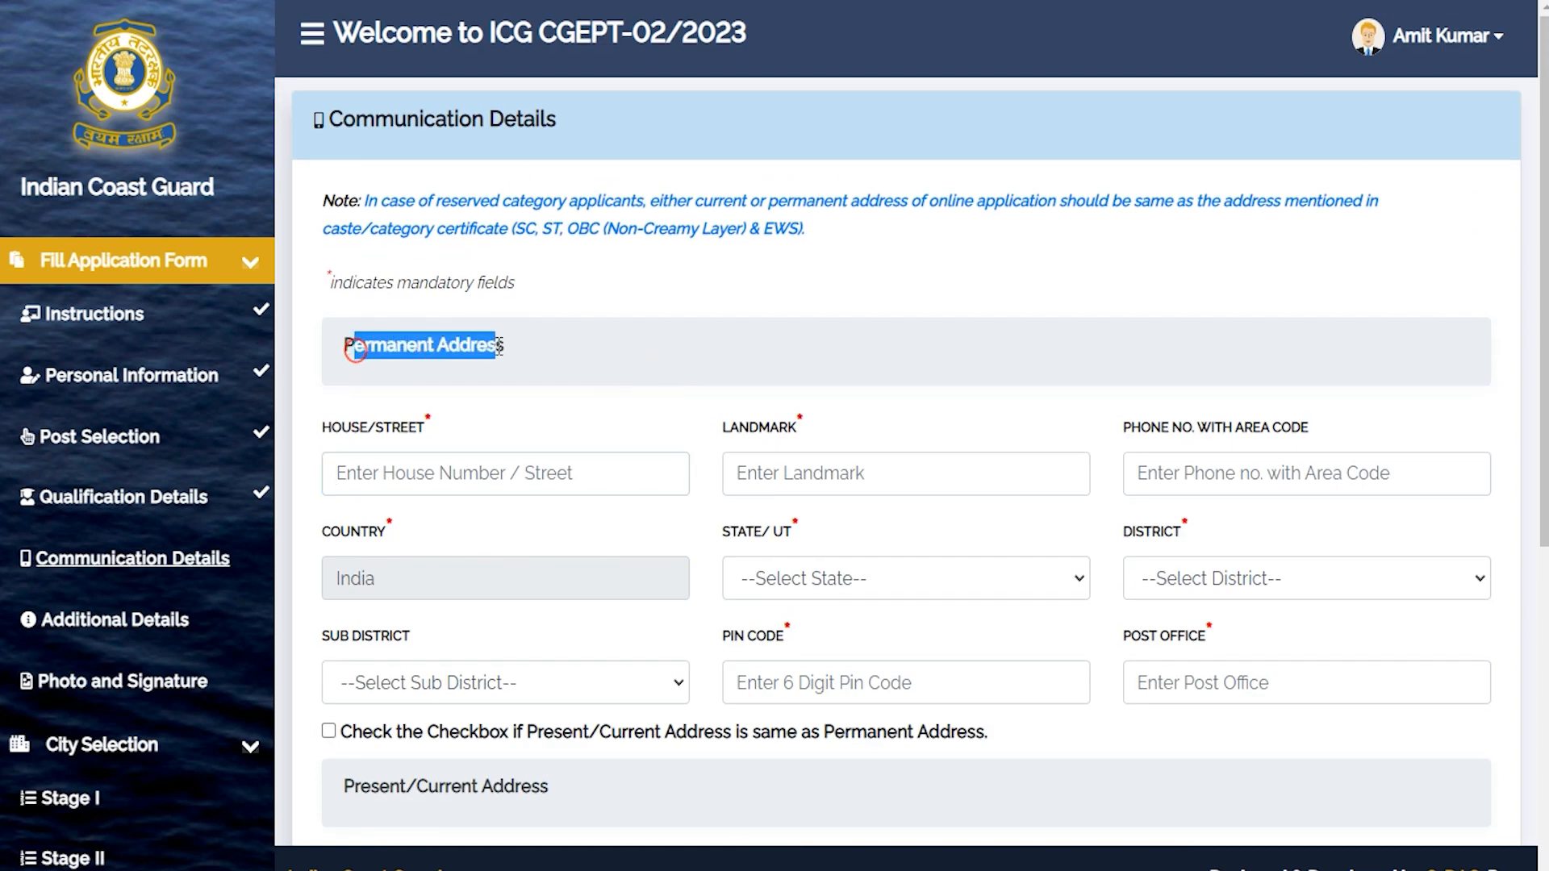
{"action": "left_click", "coordinate": [414, 481]}
Make the present address the same as the permanent address.
{"action": "scroll", "coordinate": [416, 474], "scroll_direction": "down", "scroll_amount": 2}
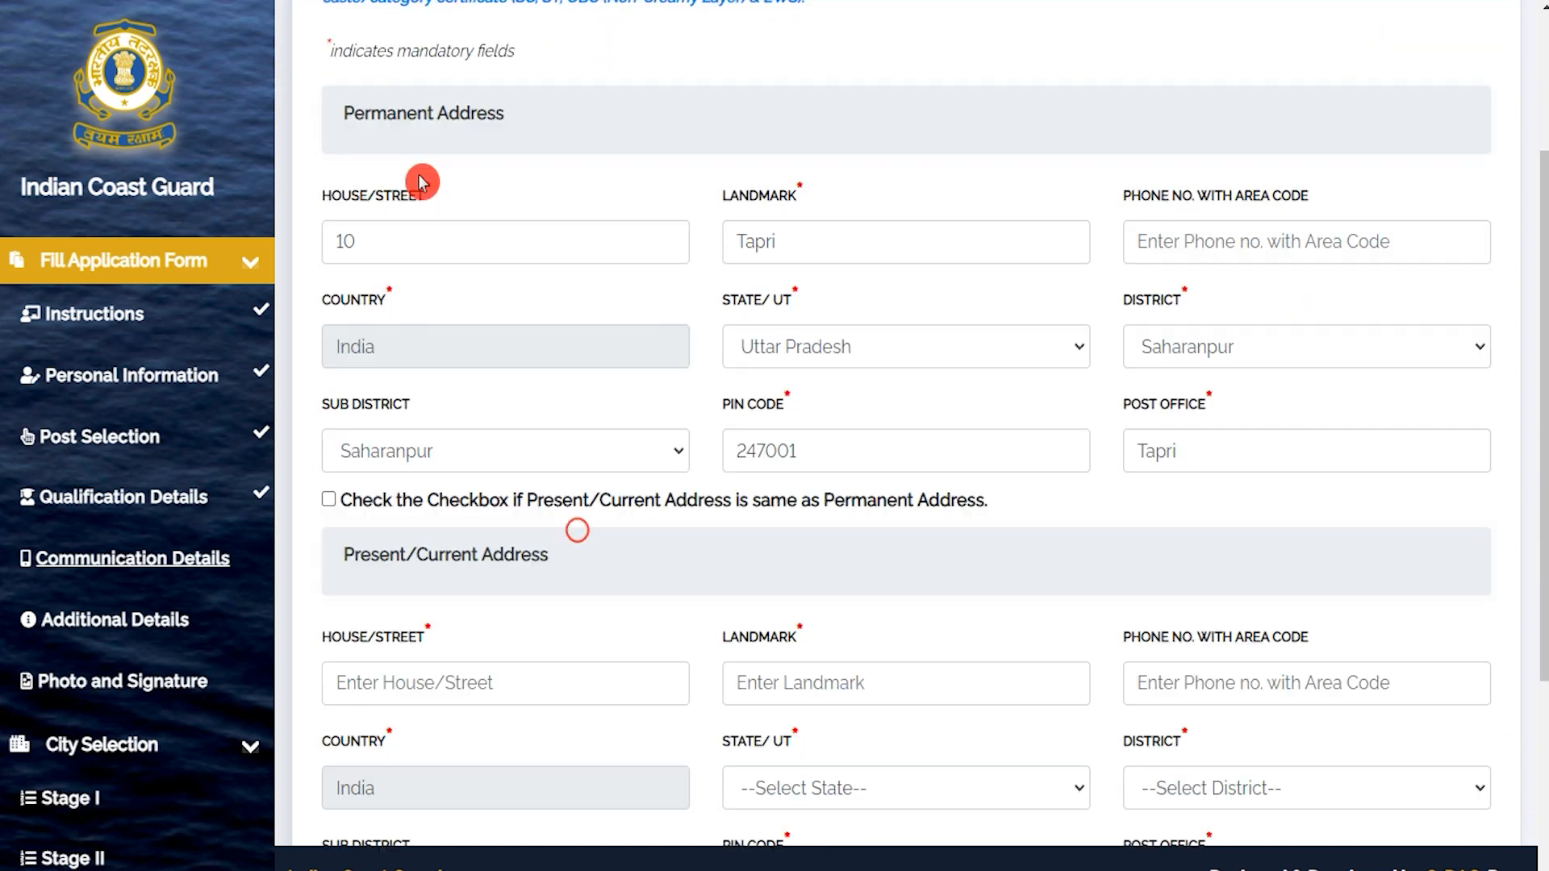
{"action": "left_click_drag", "start_coordinate": [355, 113], "coordinate": [486, 113]}
{"action": "left_click_drag", "start_coordinate": [355, 555], "coordinate": [520, 555]}
{"action": "left_click_drag", "start_coordinate": [362, 554], "coordinate": [464, 555]}
{"action": "left_click_drag", "start_coordinate": [372, 117], "coordinate": [465, 117]}
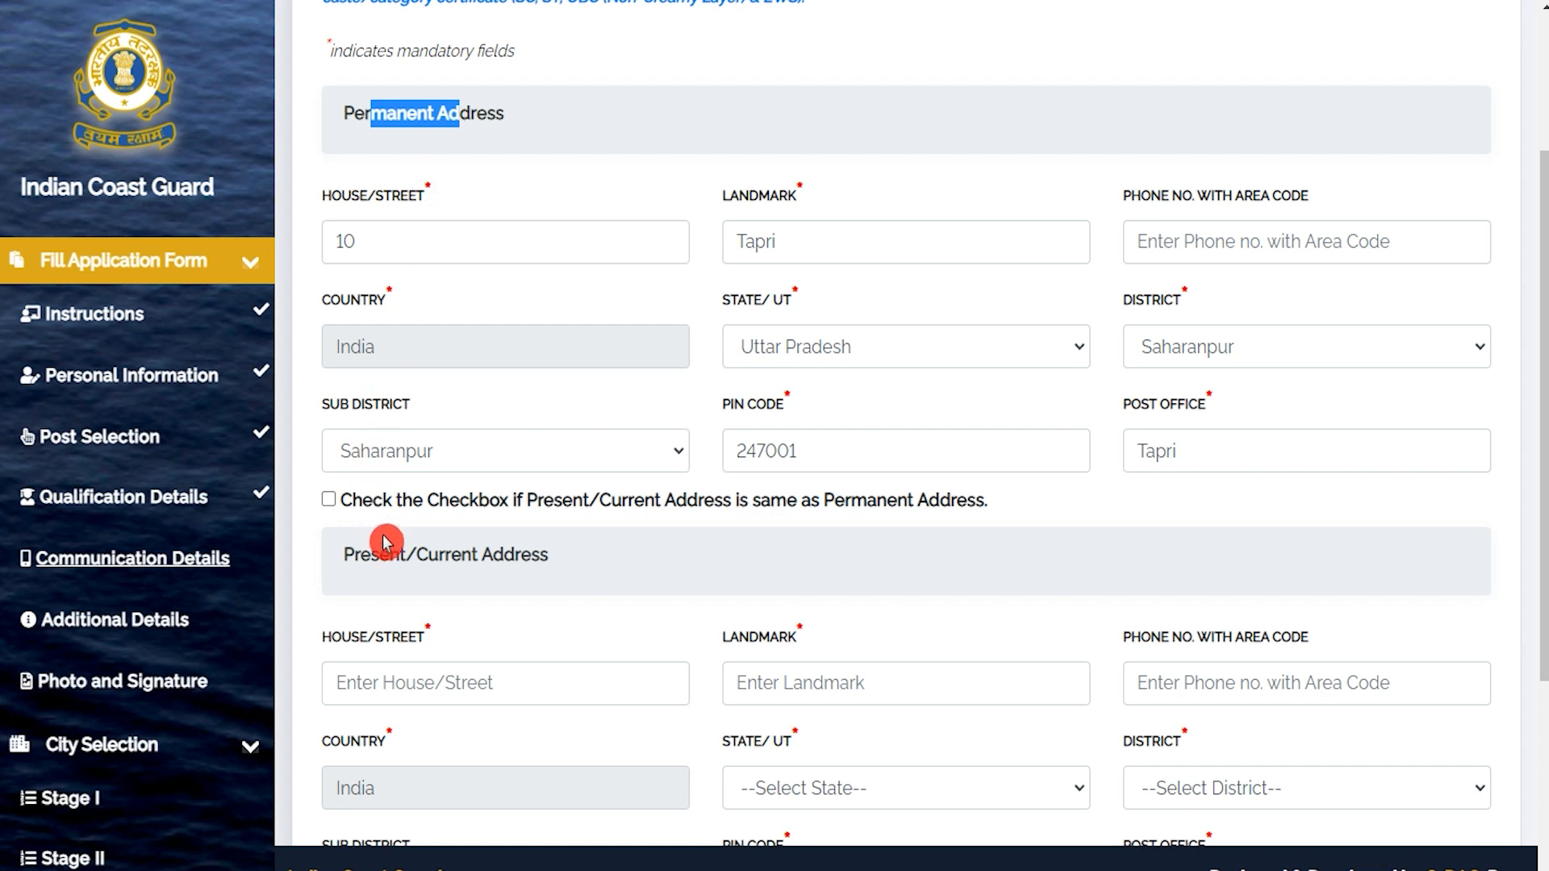
{"action": "left_click", "coordinate": [329, 500]}
{"action": "left_click", "coordinate": [329, 500]}
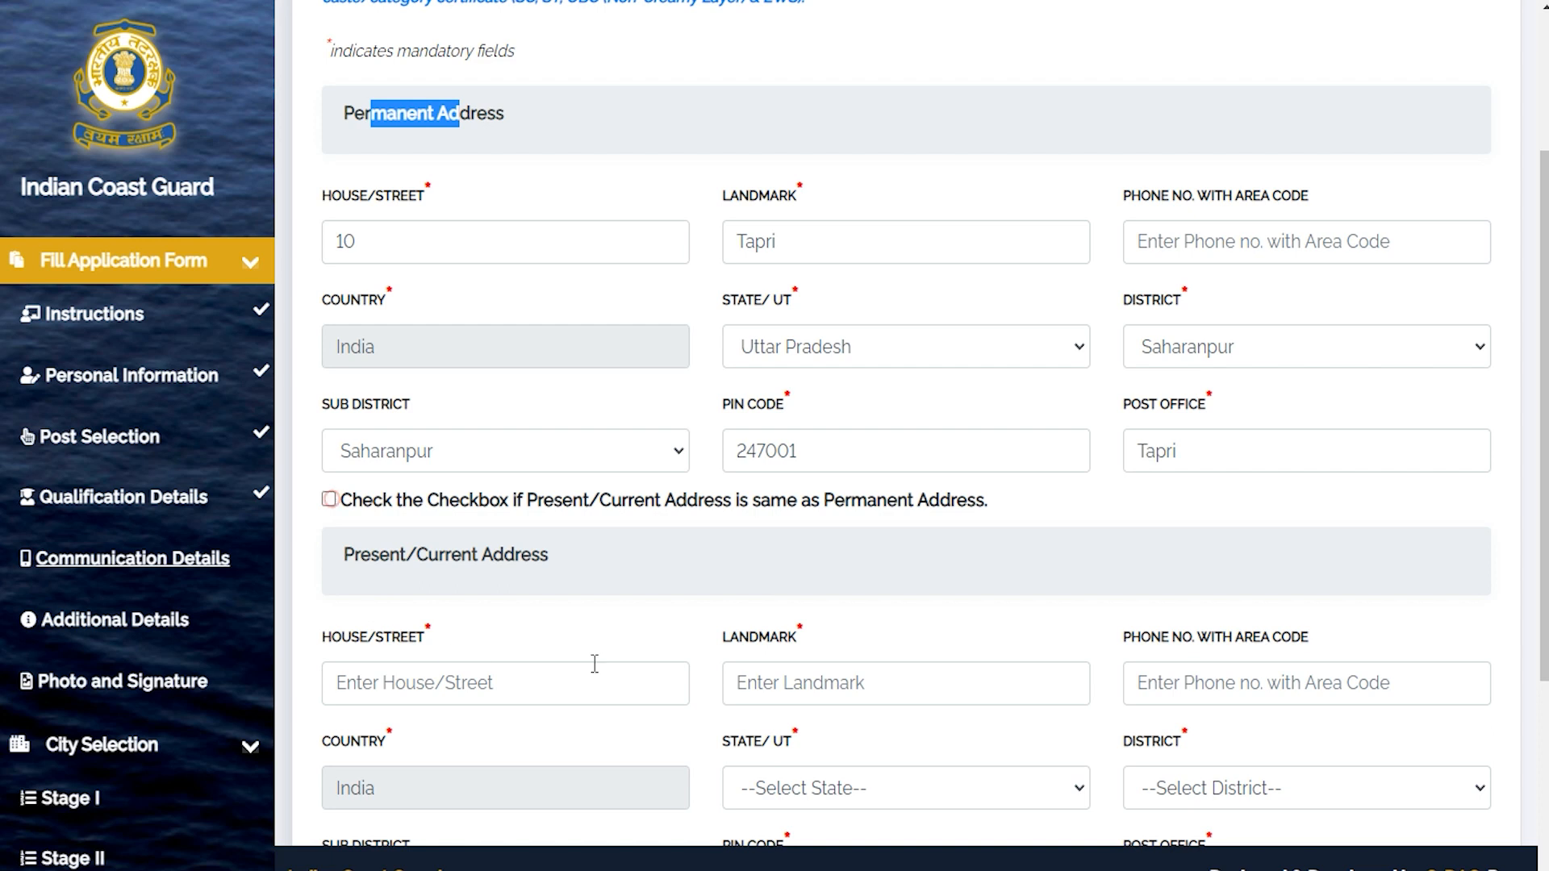
{"action": "left_click", "coordinate": [329, 501]}
Set domicile state to Uttar Pradesh and save the communication details.
{"action": "scroll", "coordinate": [615, 657], "scroll_direction": "down", "scroll_amount": 5}
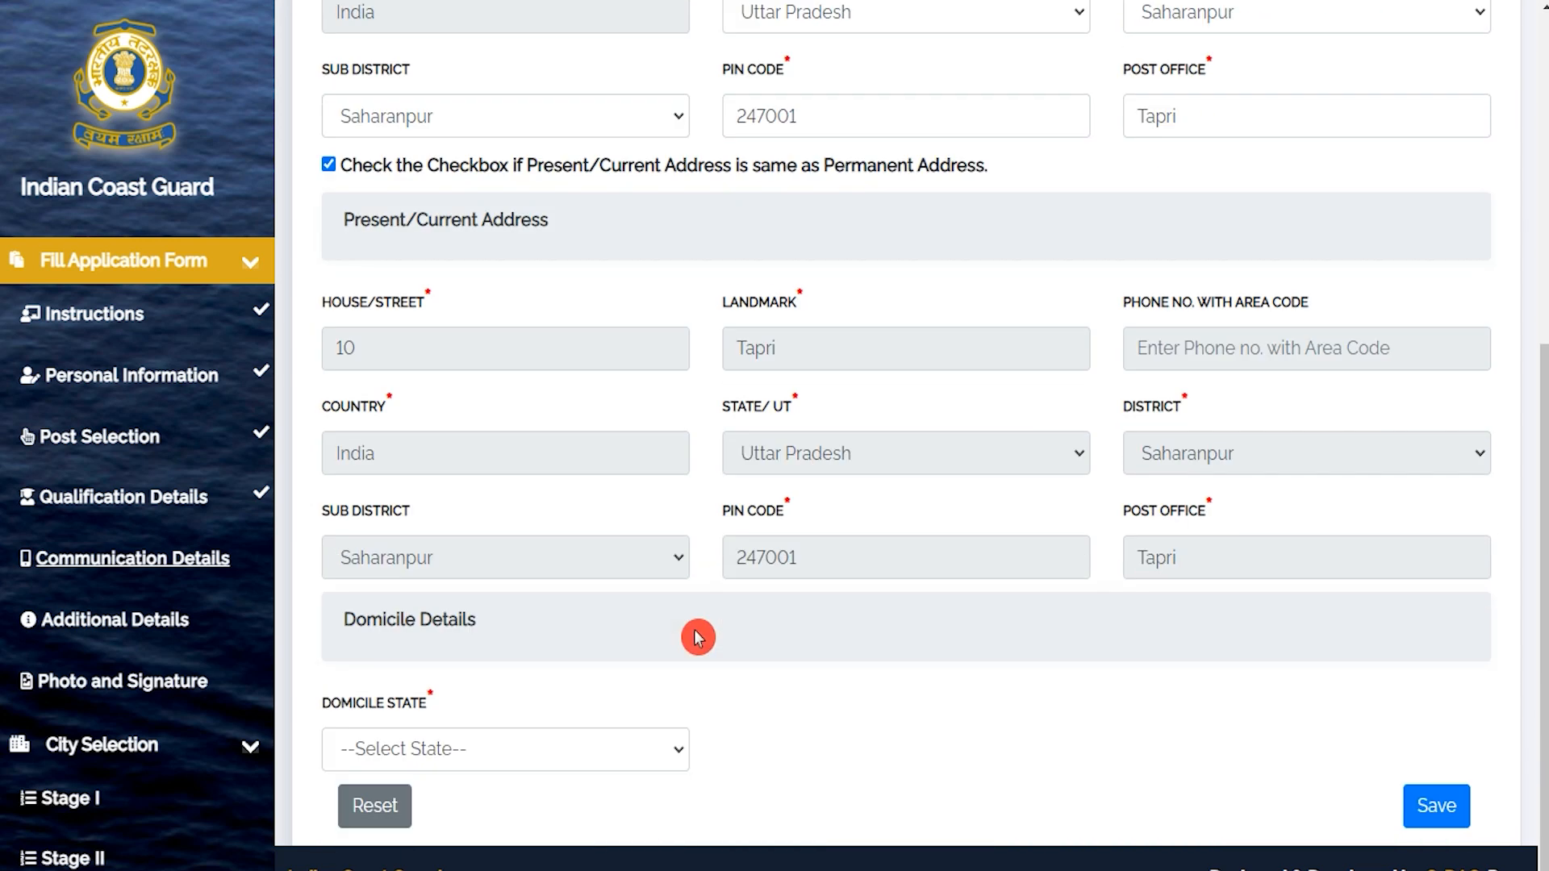
{"action": "left_click", "coordinate": [519, 726]}
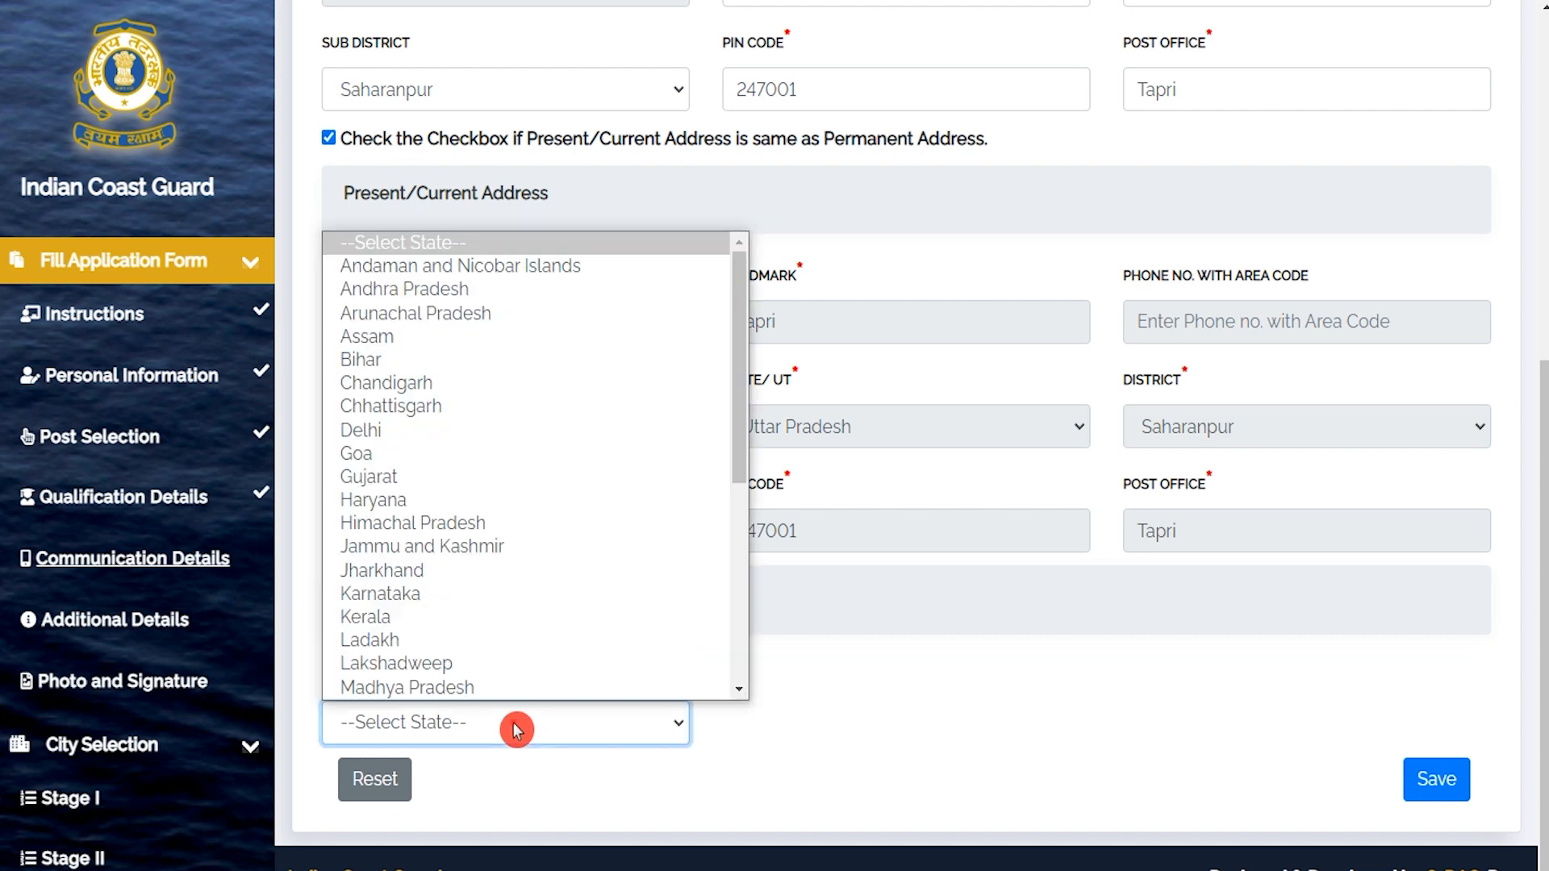
{"action": "key", "text": "u"}
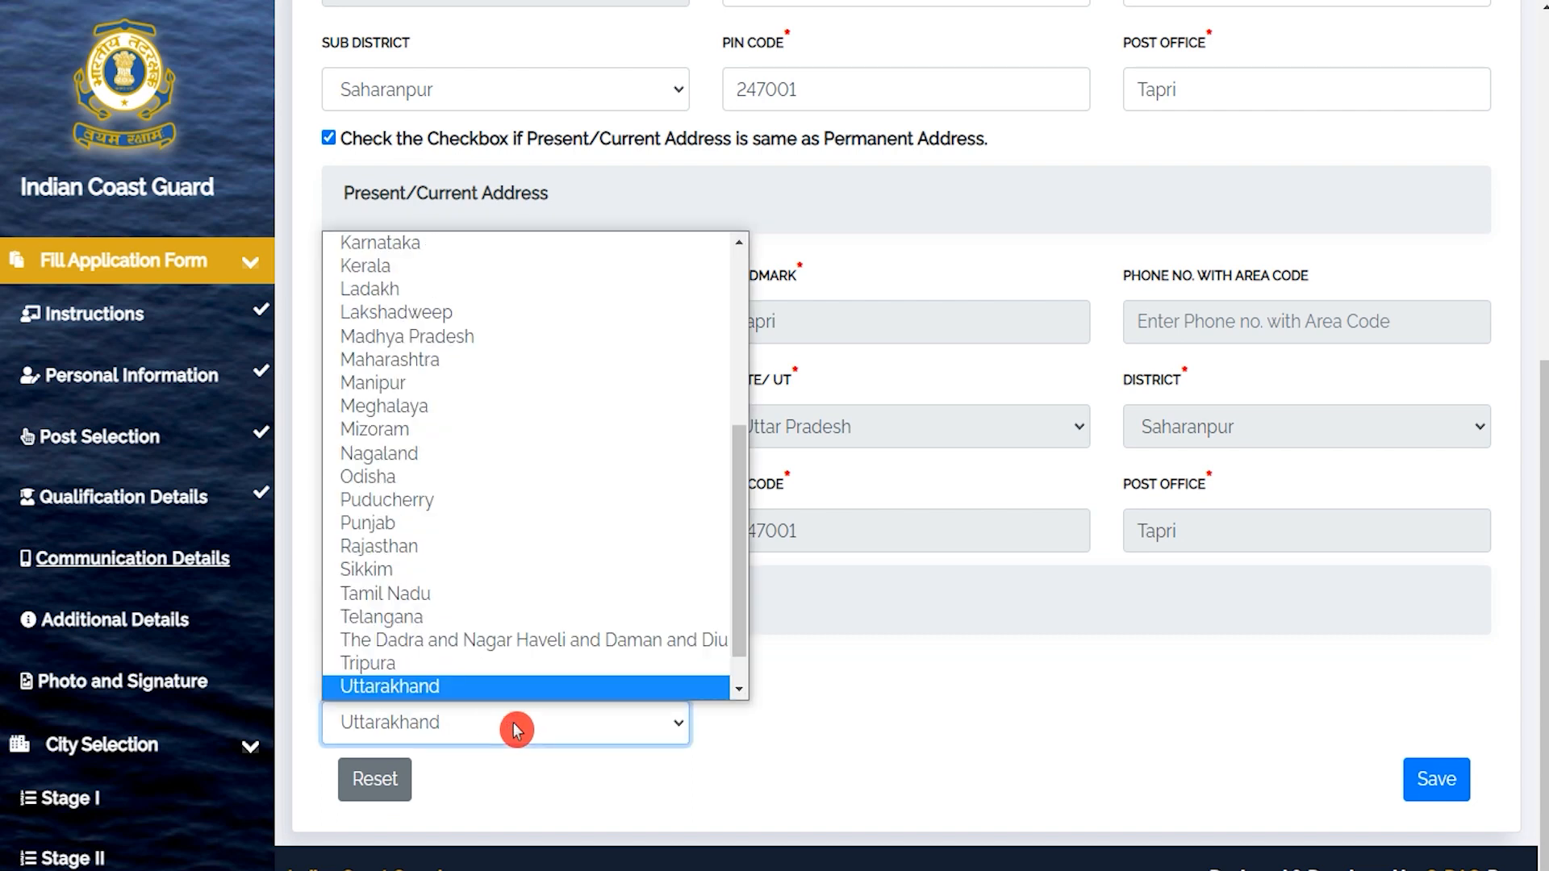
{"action": "key", "text": "u"}
{"action": "left_click", "coordinate": [905, 731]}
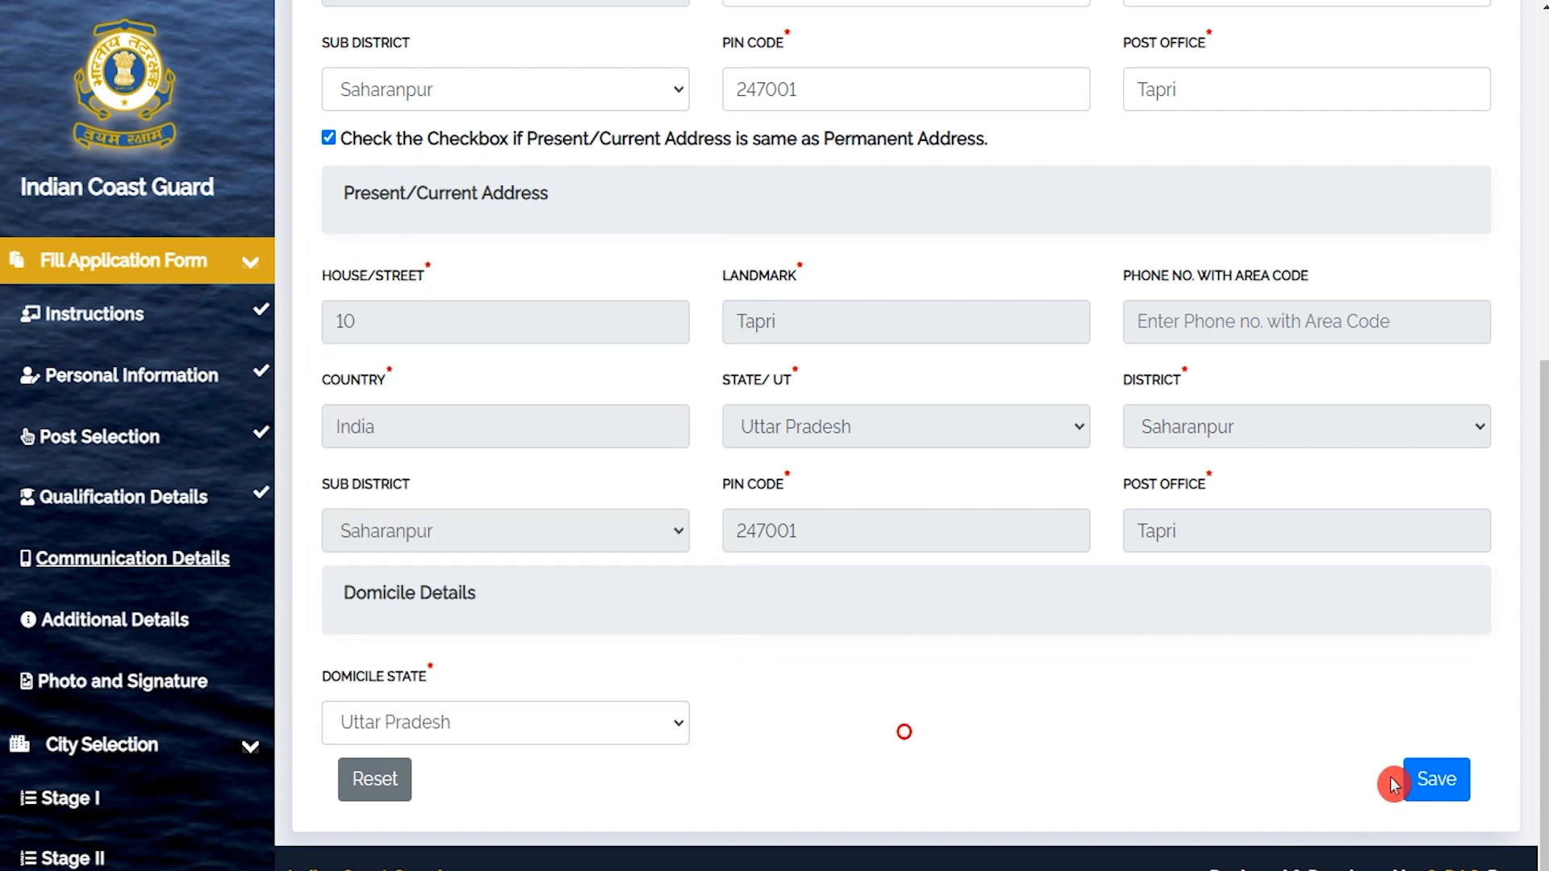
{"action": "left_click", "coordinate": [1437, 780]}
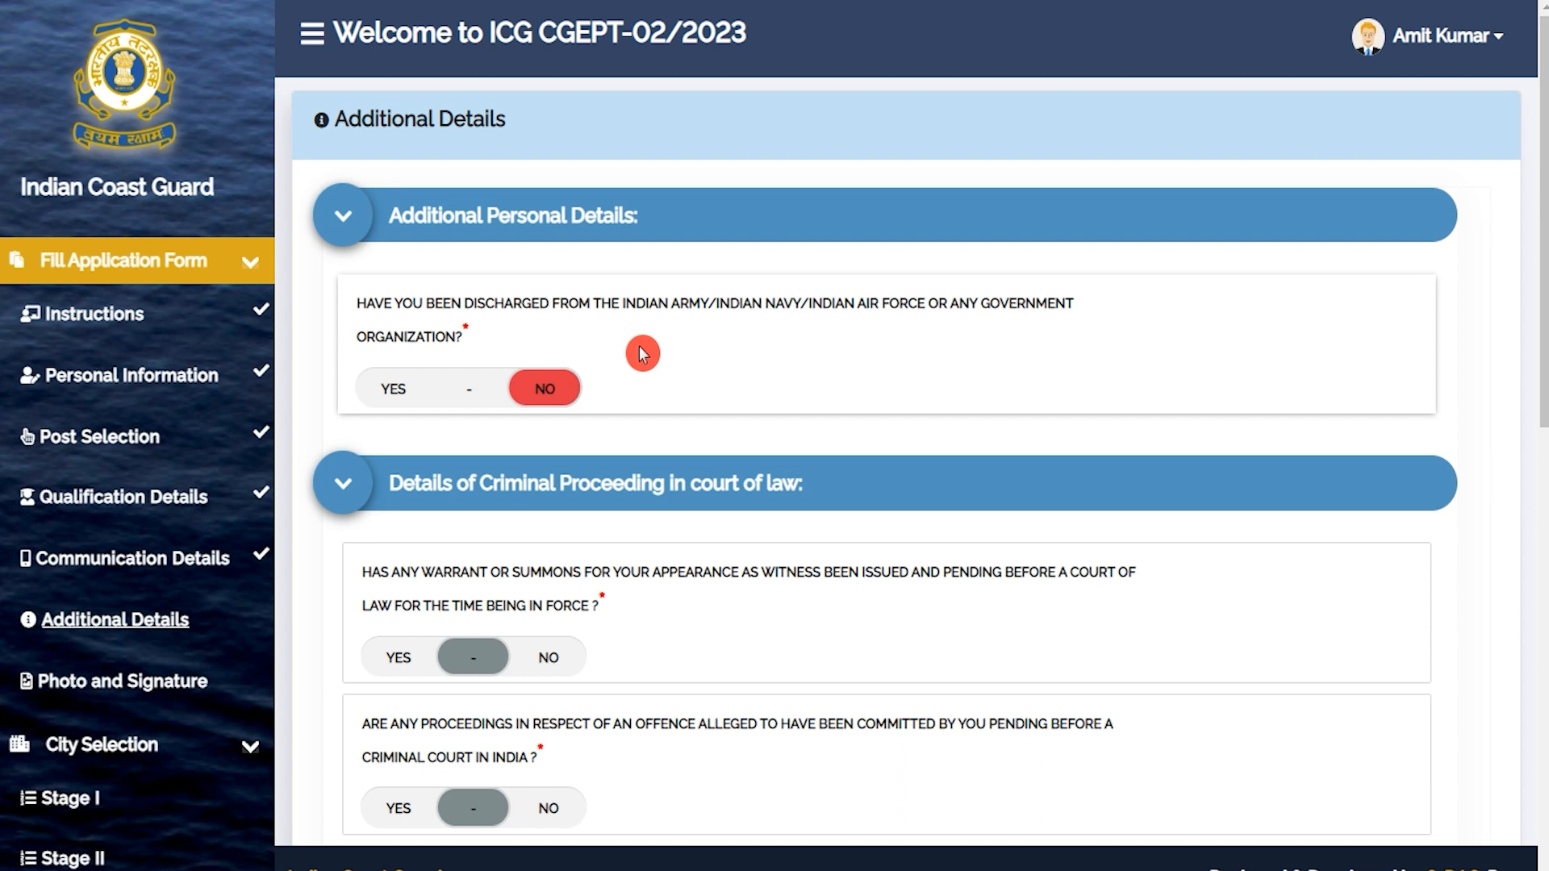
Answer No to the discharge question, reverting a brief Yes, and No to the witness summons question.
{"action": "left_click", "coordinate": [395, 392]}
{"action": "left_click", "coordinate": [484, 563]}
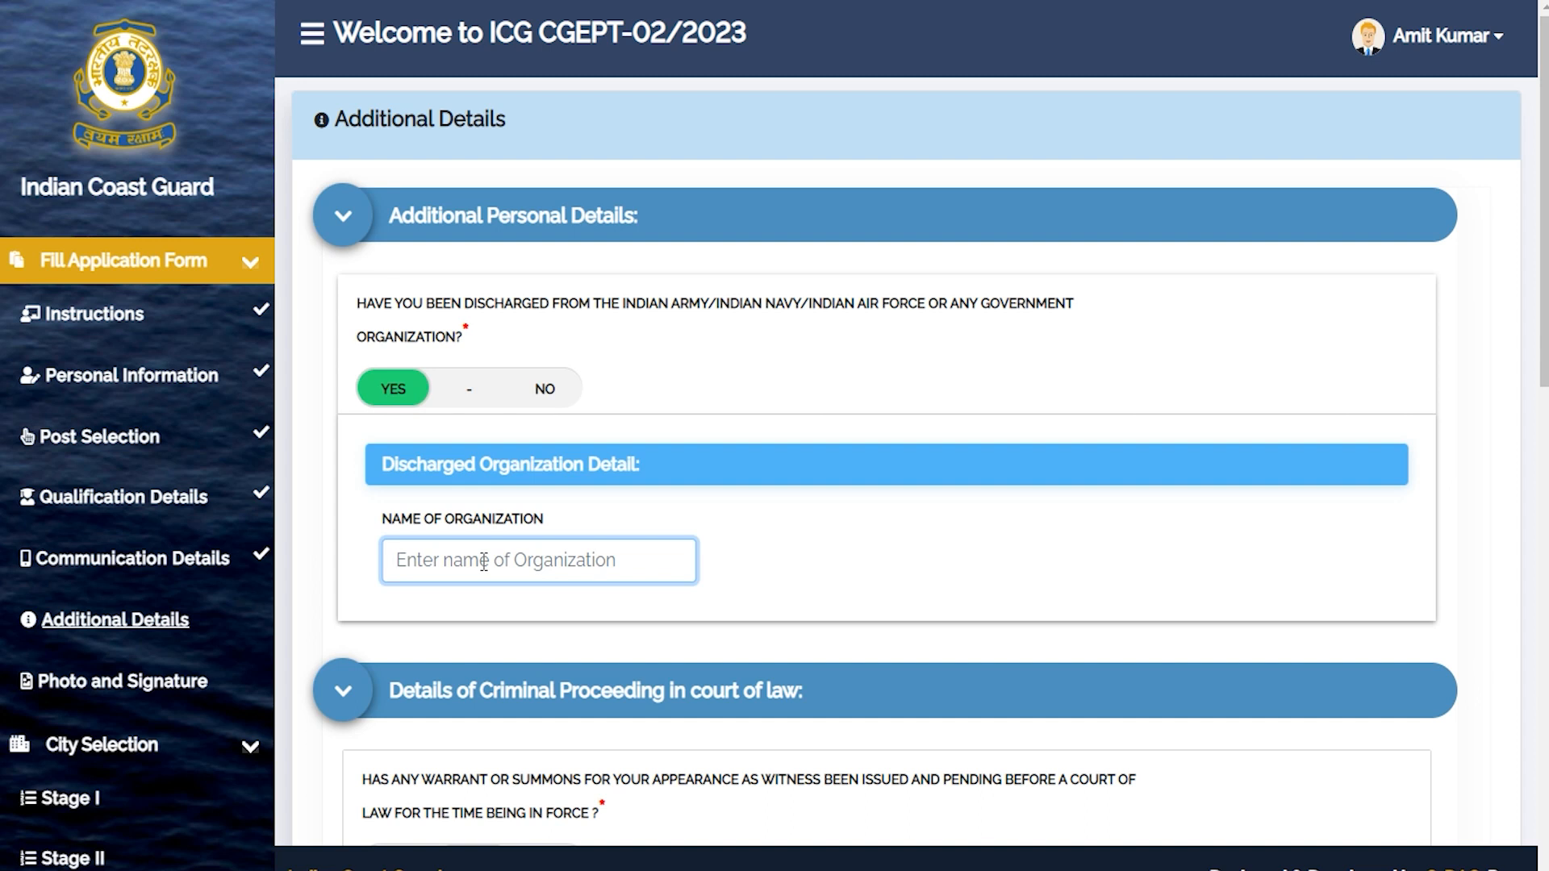
{"action": "left_click", "coordinate": [545, 391]}
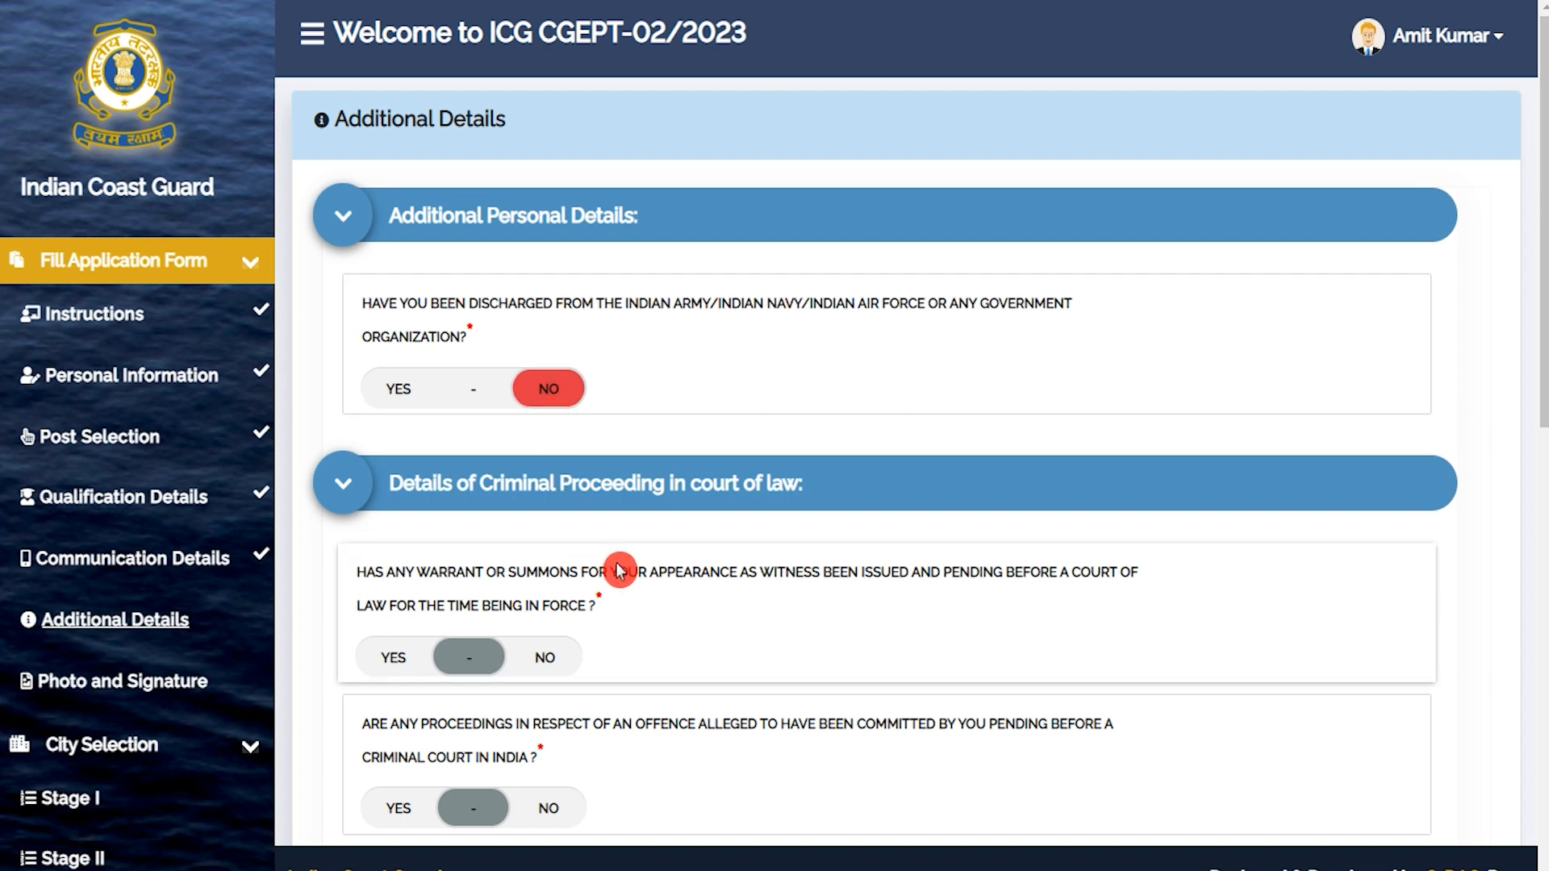
{"action": "scroll", "coordinate": [616, 564], "scroll_direction": "down", "scroll_amount": 3}
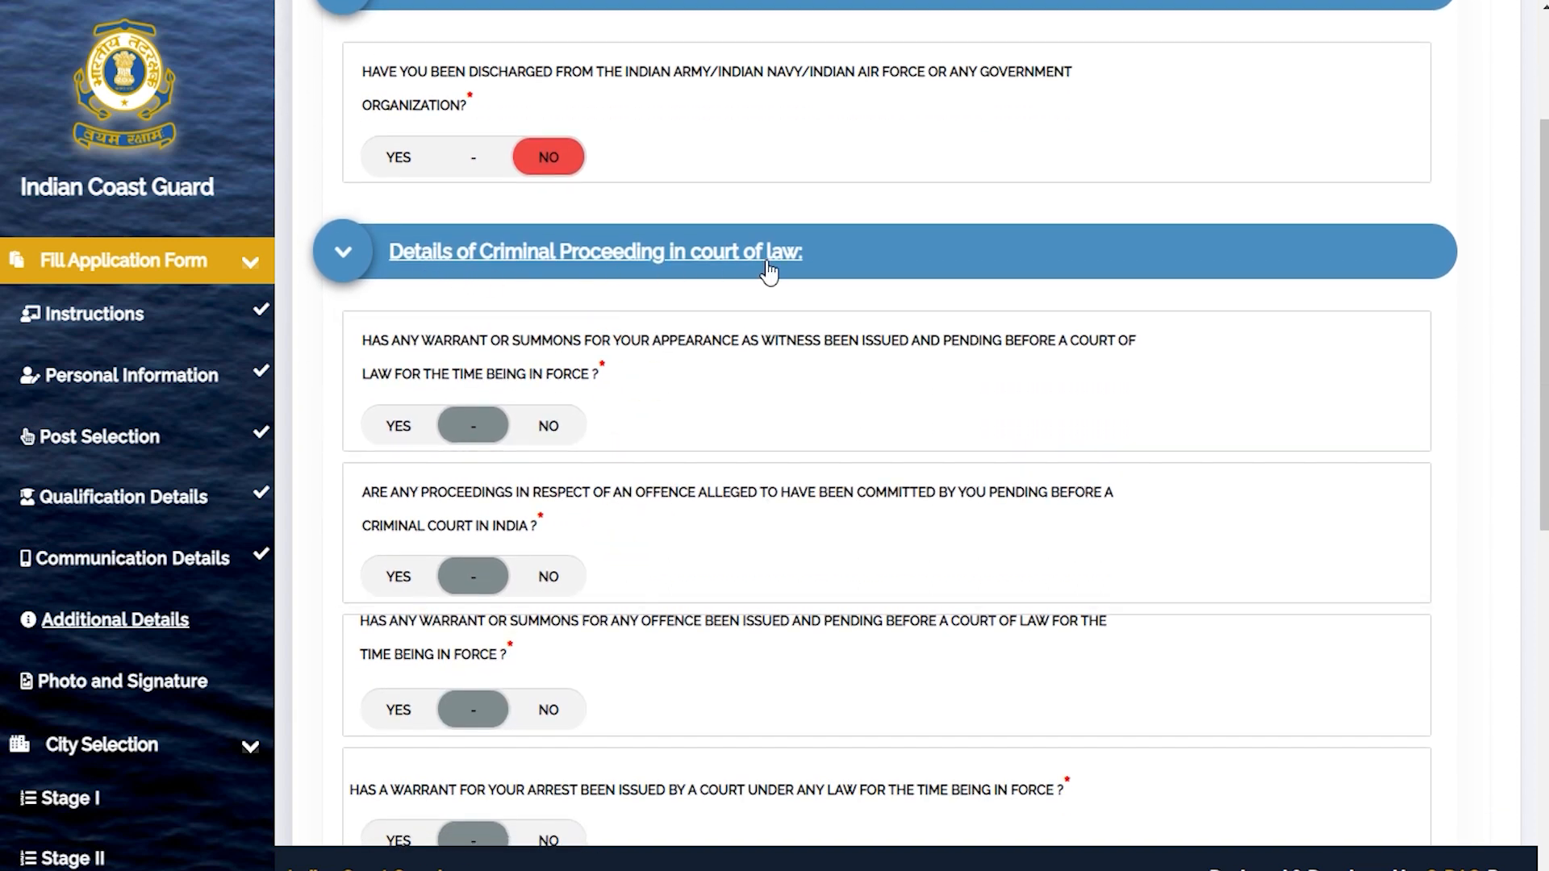
{"action": "left_click", "coordinate": [550, 429]}
Answer No to the pending proceedings, offence summons, arrest warrant, imprisonment, acquittal and debarment questions.
{"action": "scroll", "coordinate": [551, 430], "scroll_direction": "down", "scroll_amount": 3}
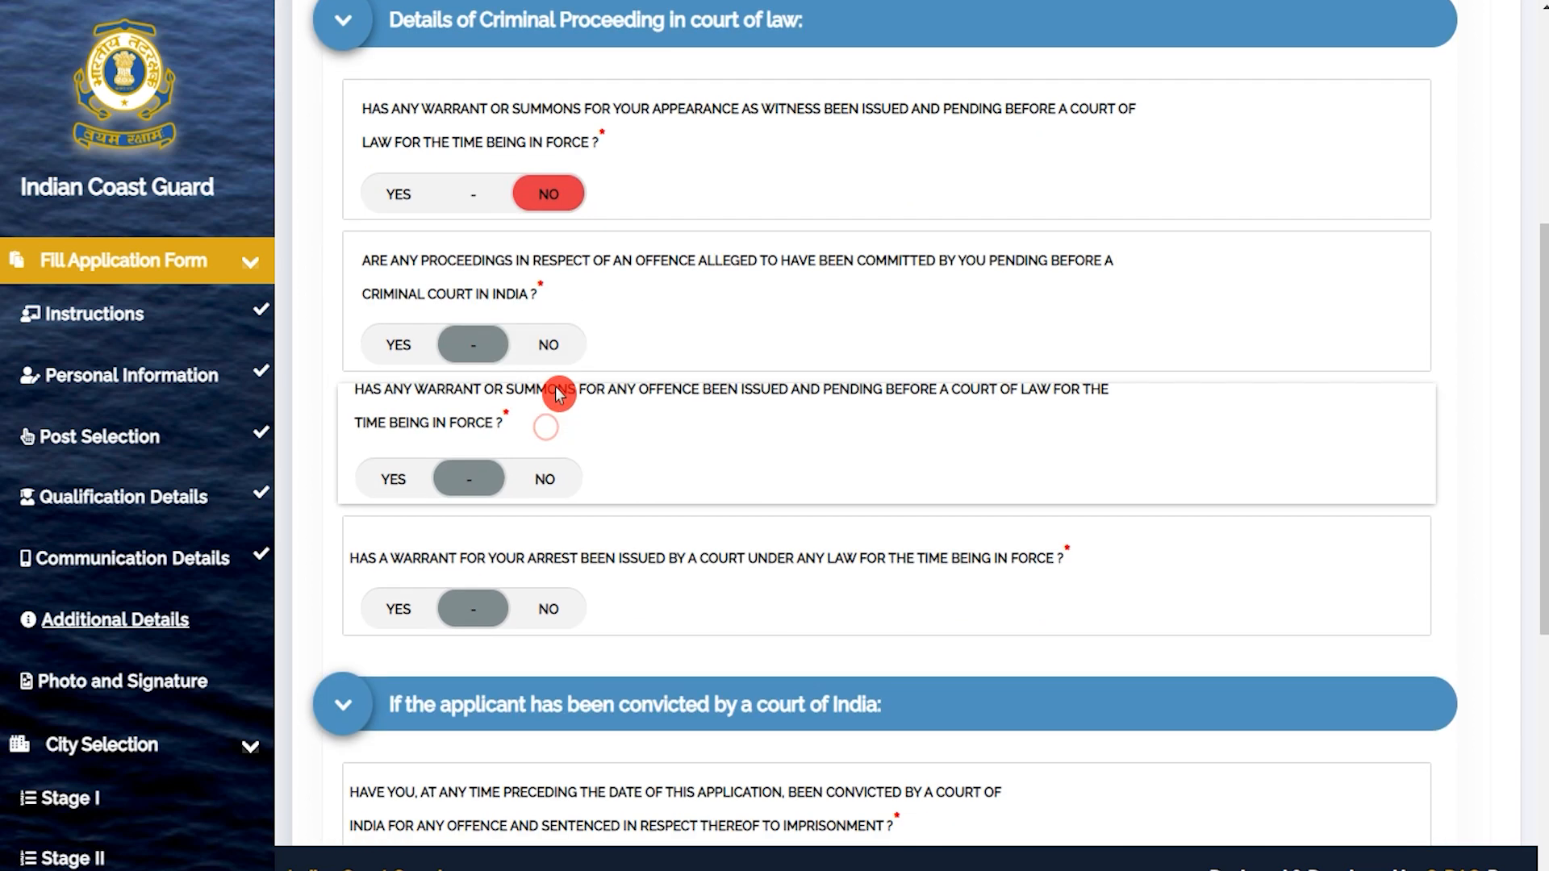
{"action": "left_click", "coordinate": [550, 346]}
{"action": "left_click", "coordinate": [549, 476]}
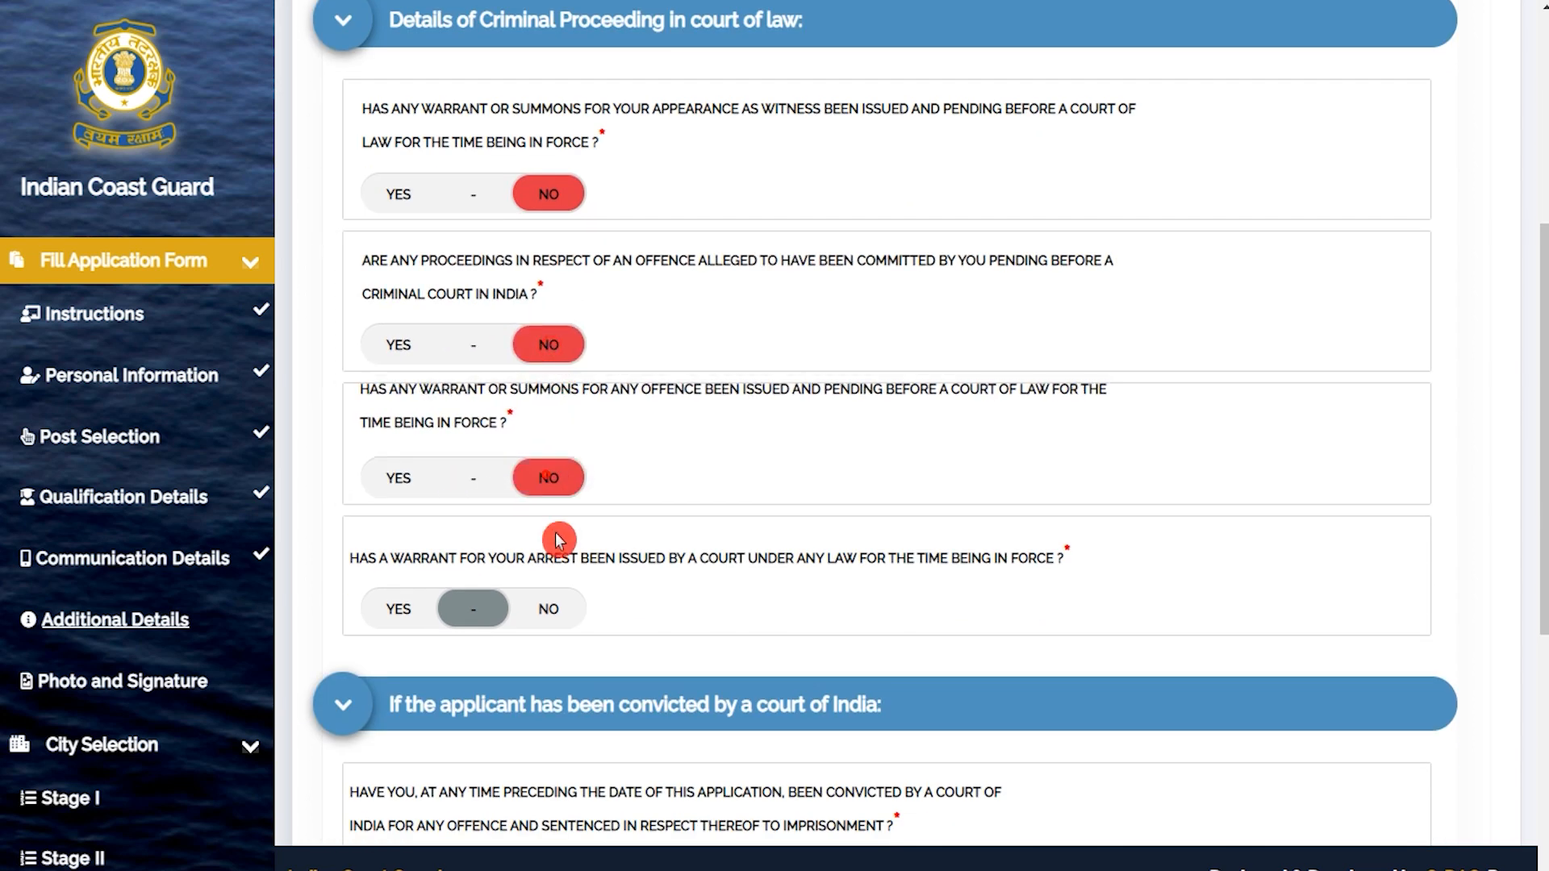
{"action": "left_click", "coordinate": [550, 610]}
{"action": "scroll", "coordinate": [552, 610], "scroll_direction": "down", "scroll_amount": 7}
{"action": "left_click", "coordinate": [547, 308]}
{"action": "left_click", "coordinate": [545, 421]}
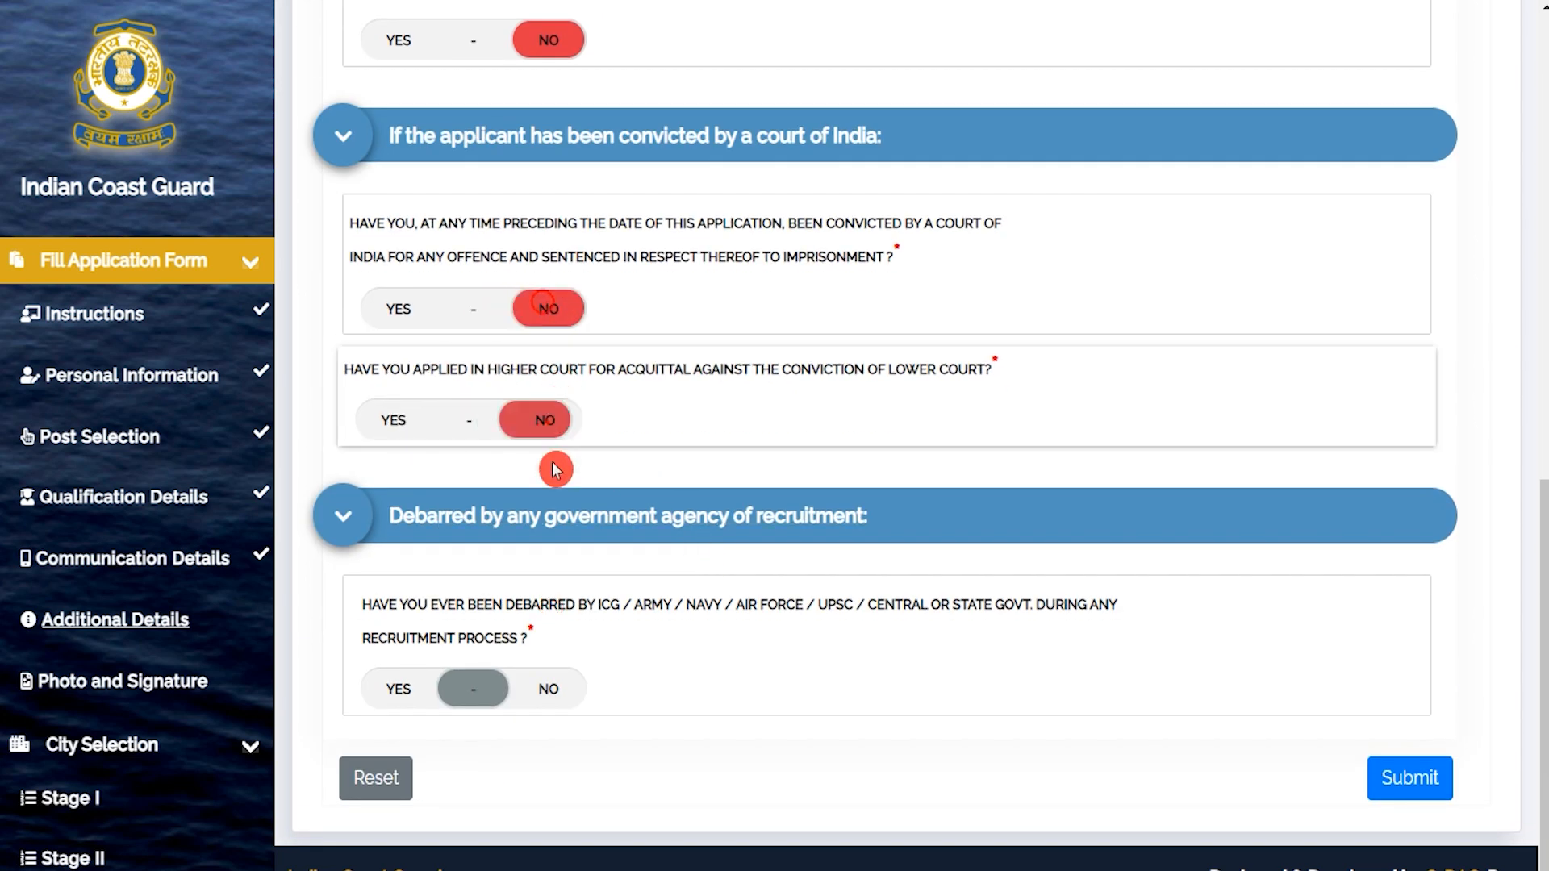
{"action": "left_click", "coordinate": [548, 690]}
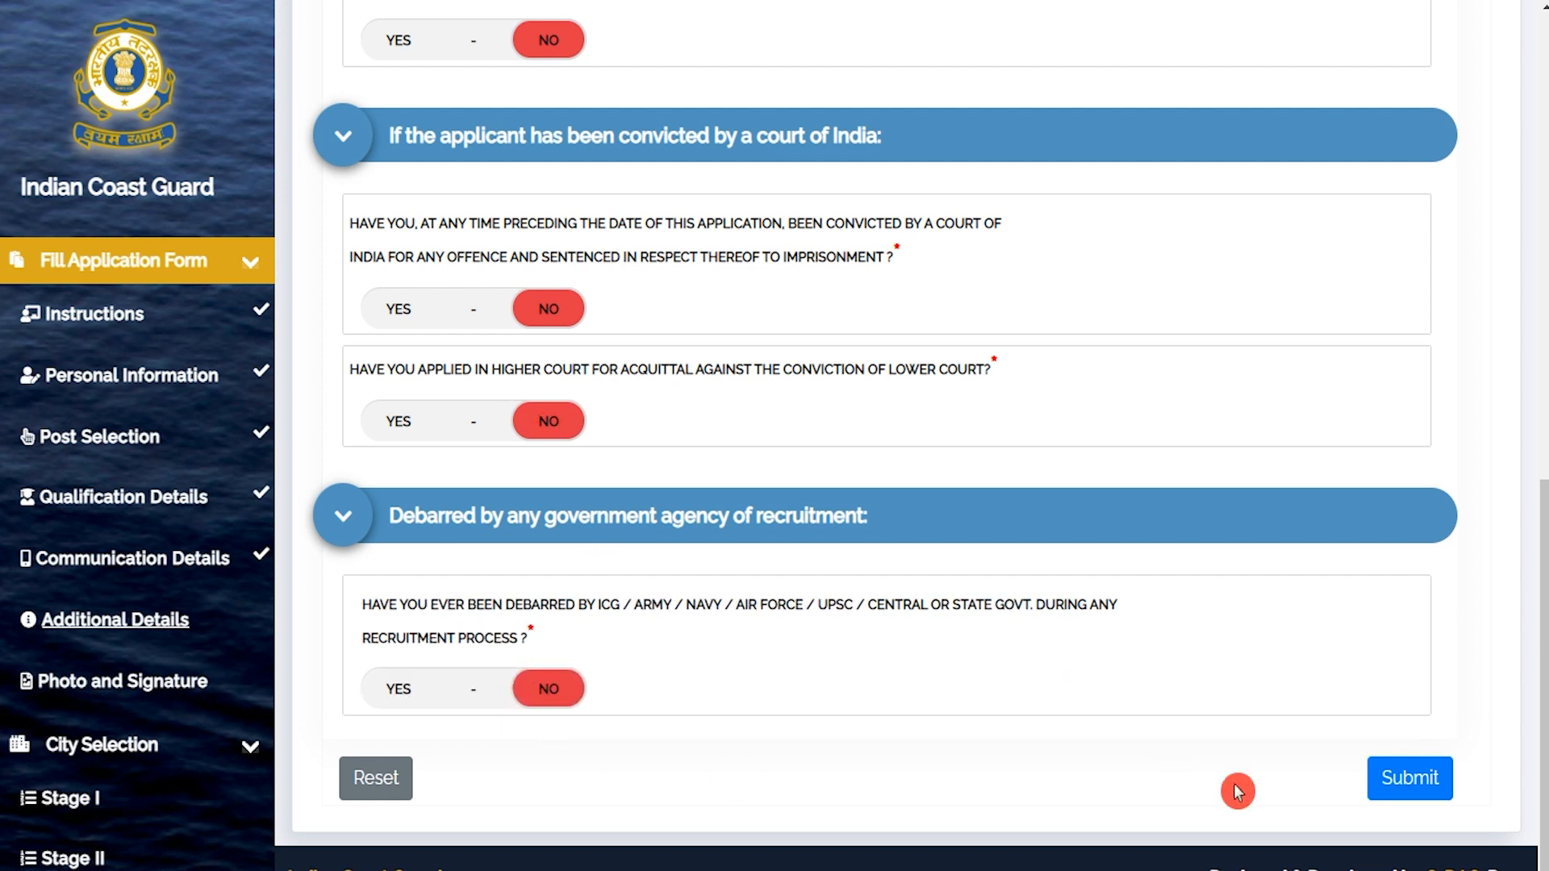
Submit the additional details and review the required Passport_Photograph, Signature and Thumb_Impression file names.
{"action": "left_click", "coordinate": [1412, 780]}
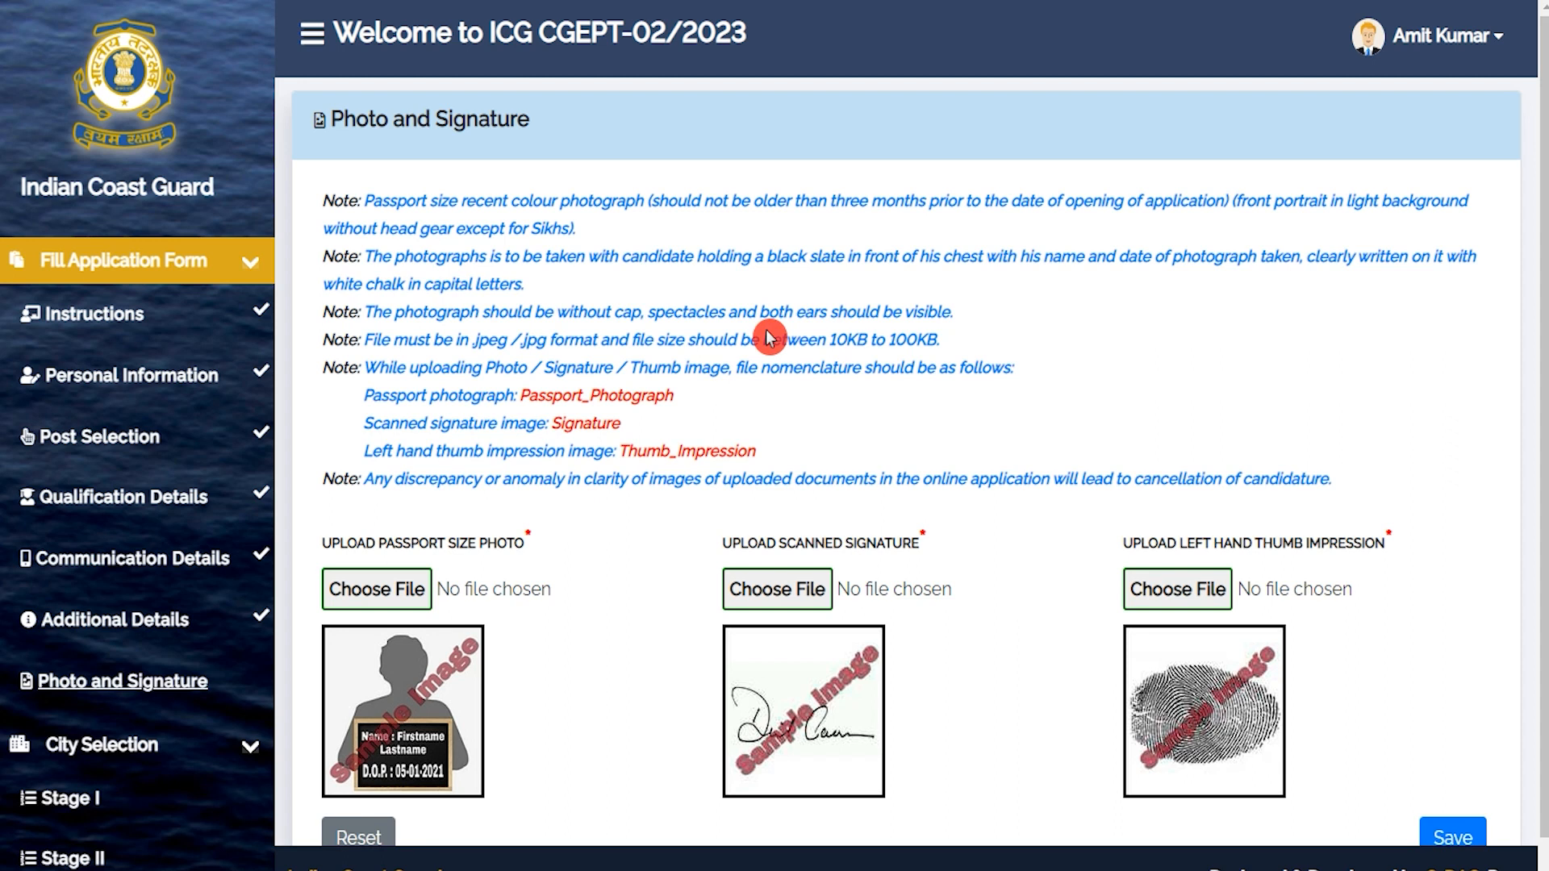
{"action": "left_click_drag", "start_coordinate": [393, 542], "coordinate": [459, 543]}
{"action": "left_click_drag", "start_coordinate": [765, 547], "coordinate": [845, 549]}
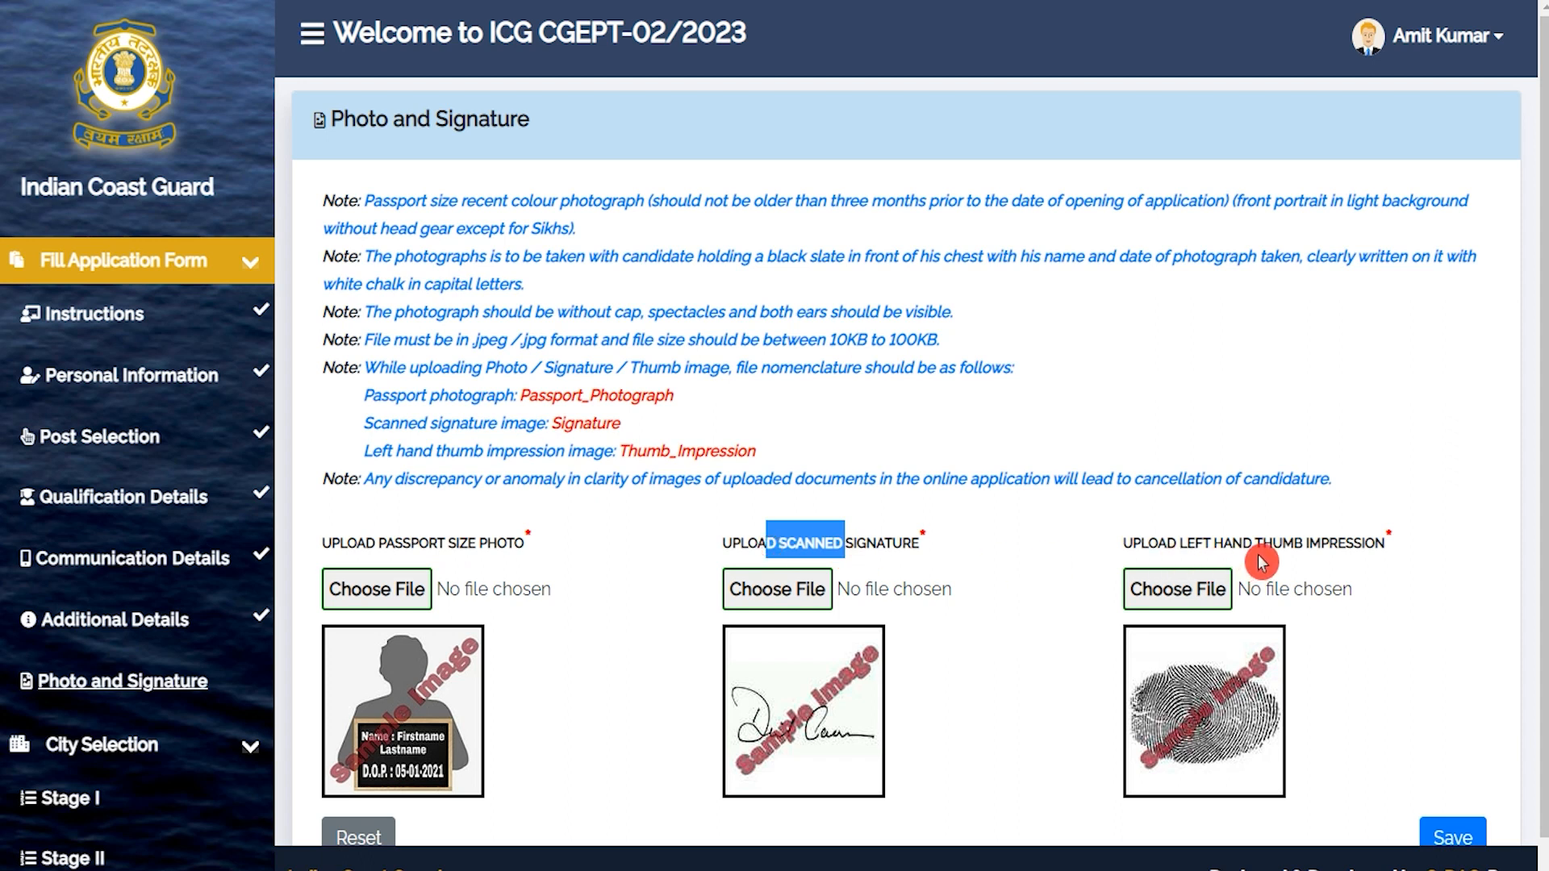
{"action": "left_click_drag", "start_coordinate": [1231, 545], "coordinate": [1289, 553]}
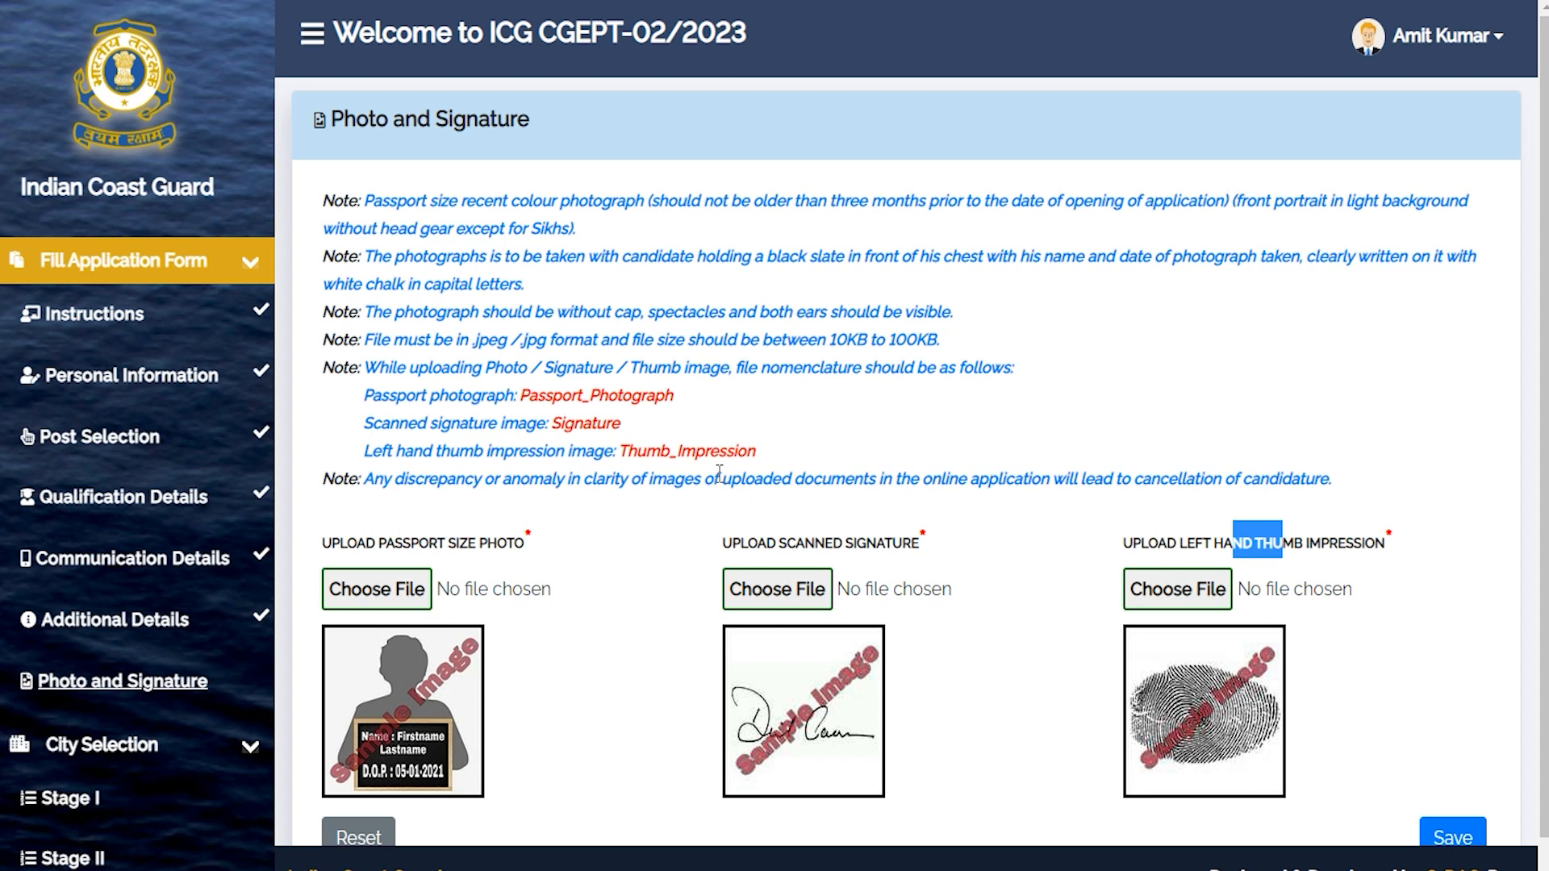
{"action": "left_click_drag", "start_coordinate": [530, 395], "coordinate": [652, 393]}
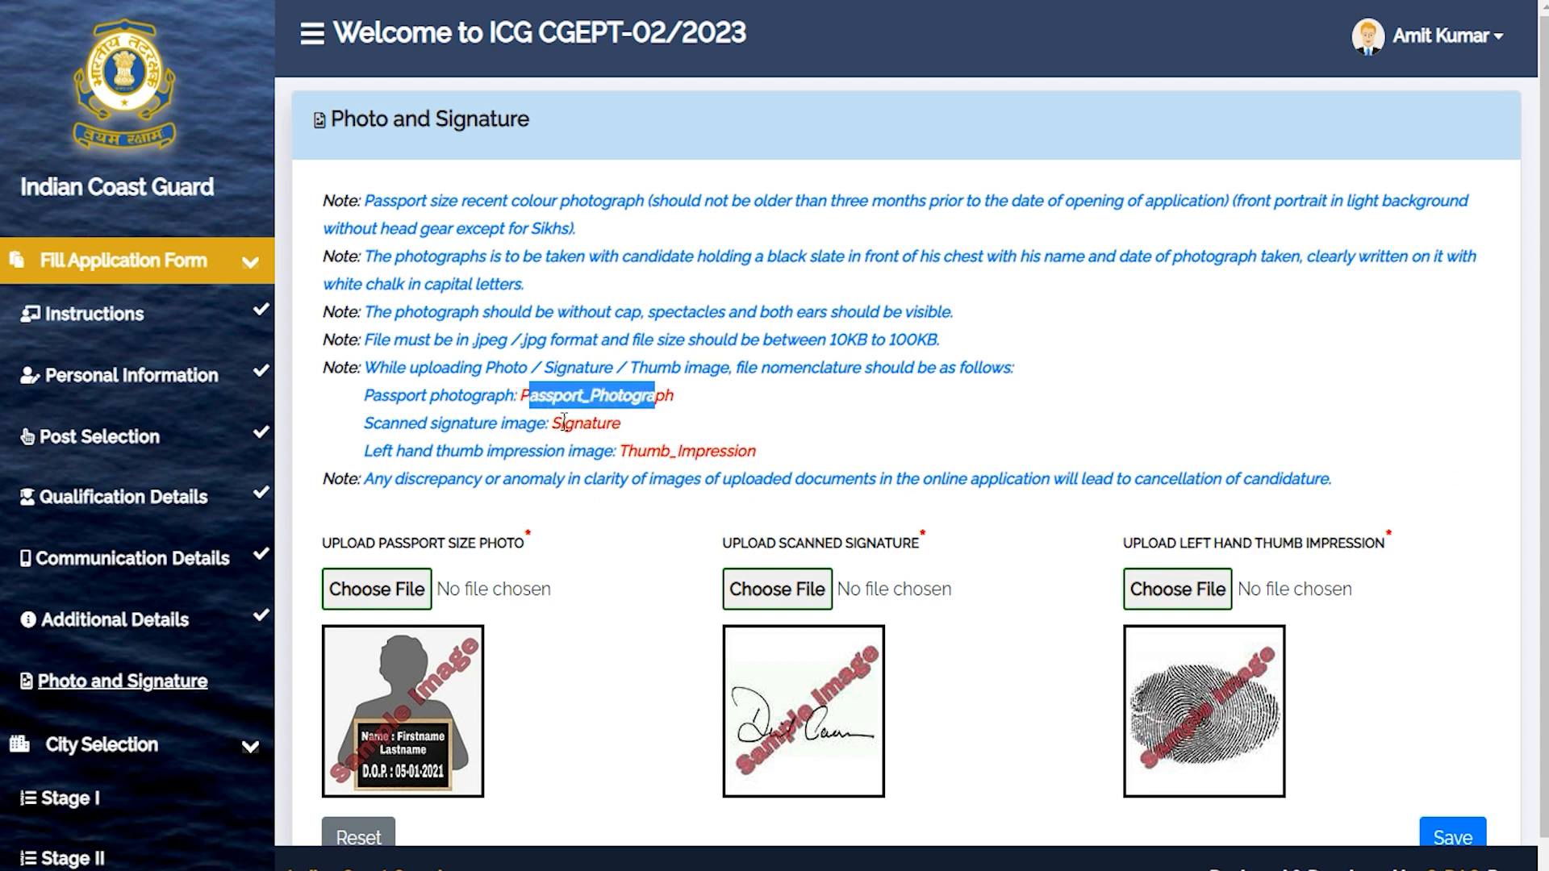
{"action": "left_click_drag", "start_coordinate": [563, 423], "coordinate": [613, 424]}
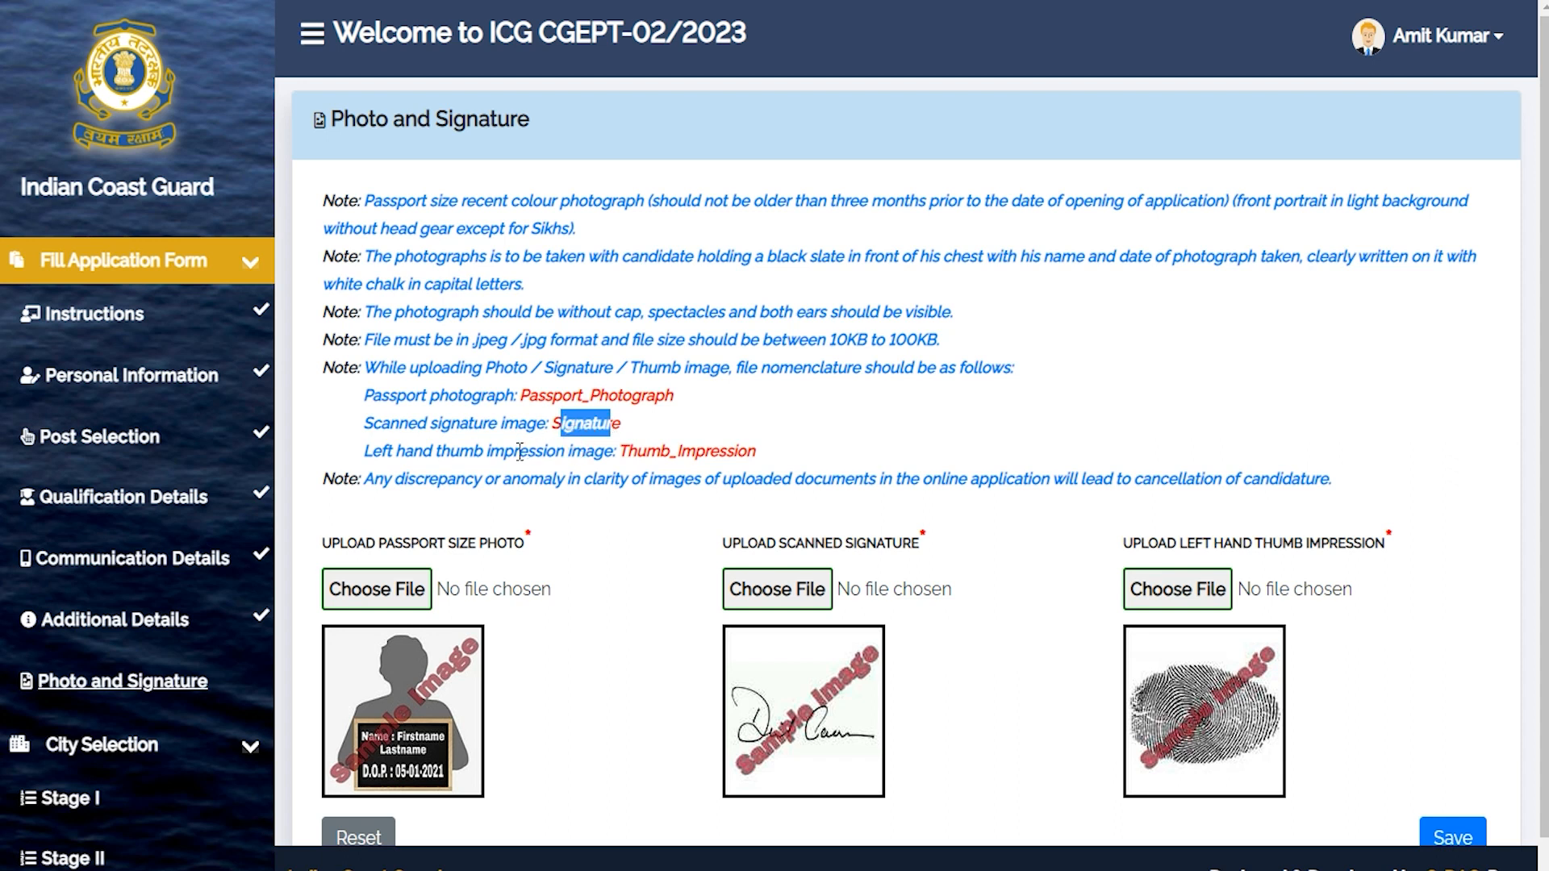
{"action": "left_click_drag", "start_coordinate": [627, 451], "coordinate": [735, 452]}
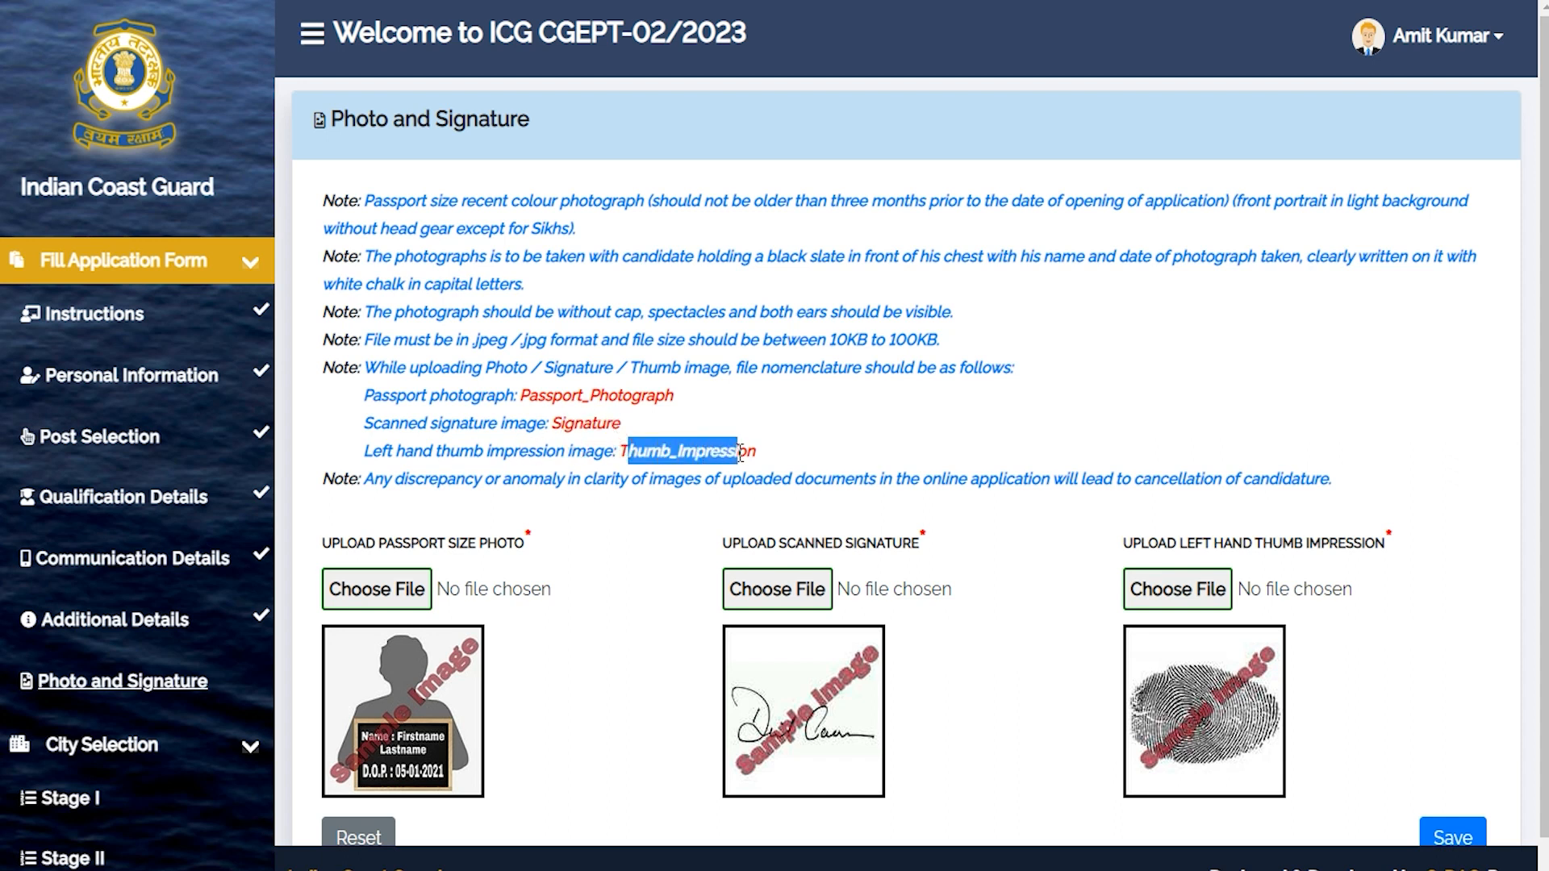
Note the 10KB–100KB jpeg/jpg limits, then open and cancel the passport photo file picker.
{"action": "left_click", "coordinate": [834, 343]}
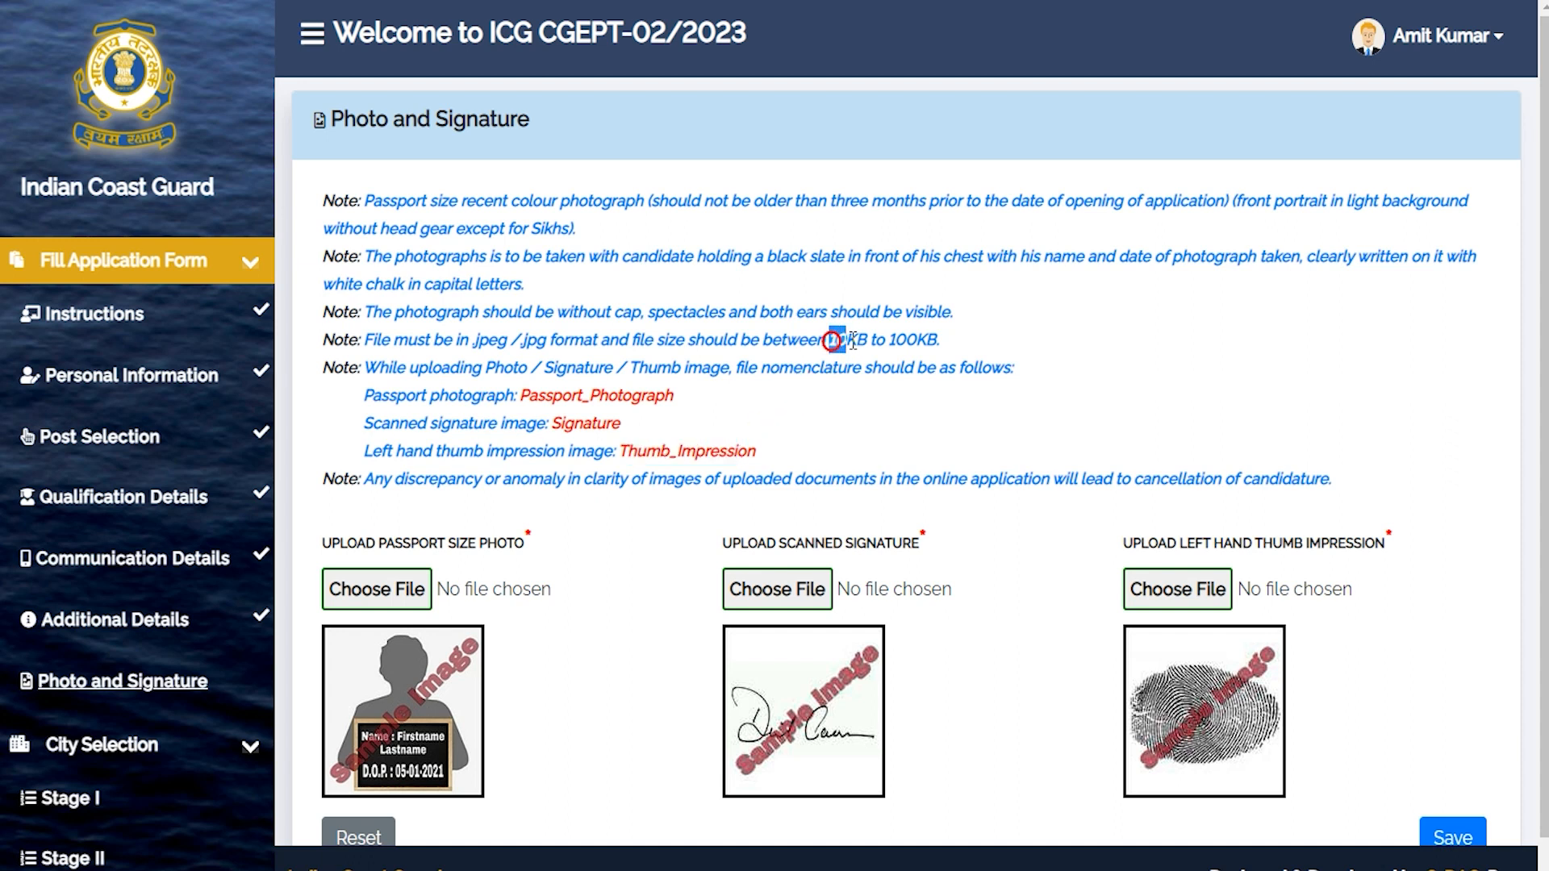
{"action": "left_click_drag", "start_coordinate": [853, 342], "coordinate": [914, 341]}
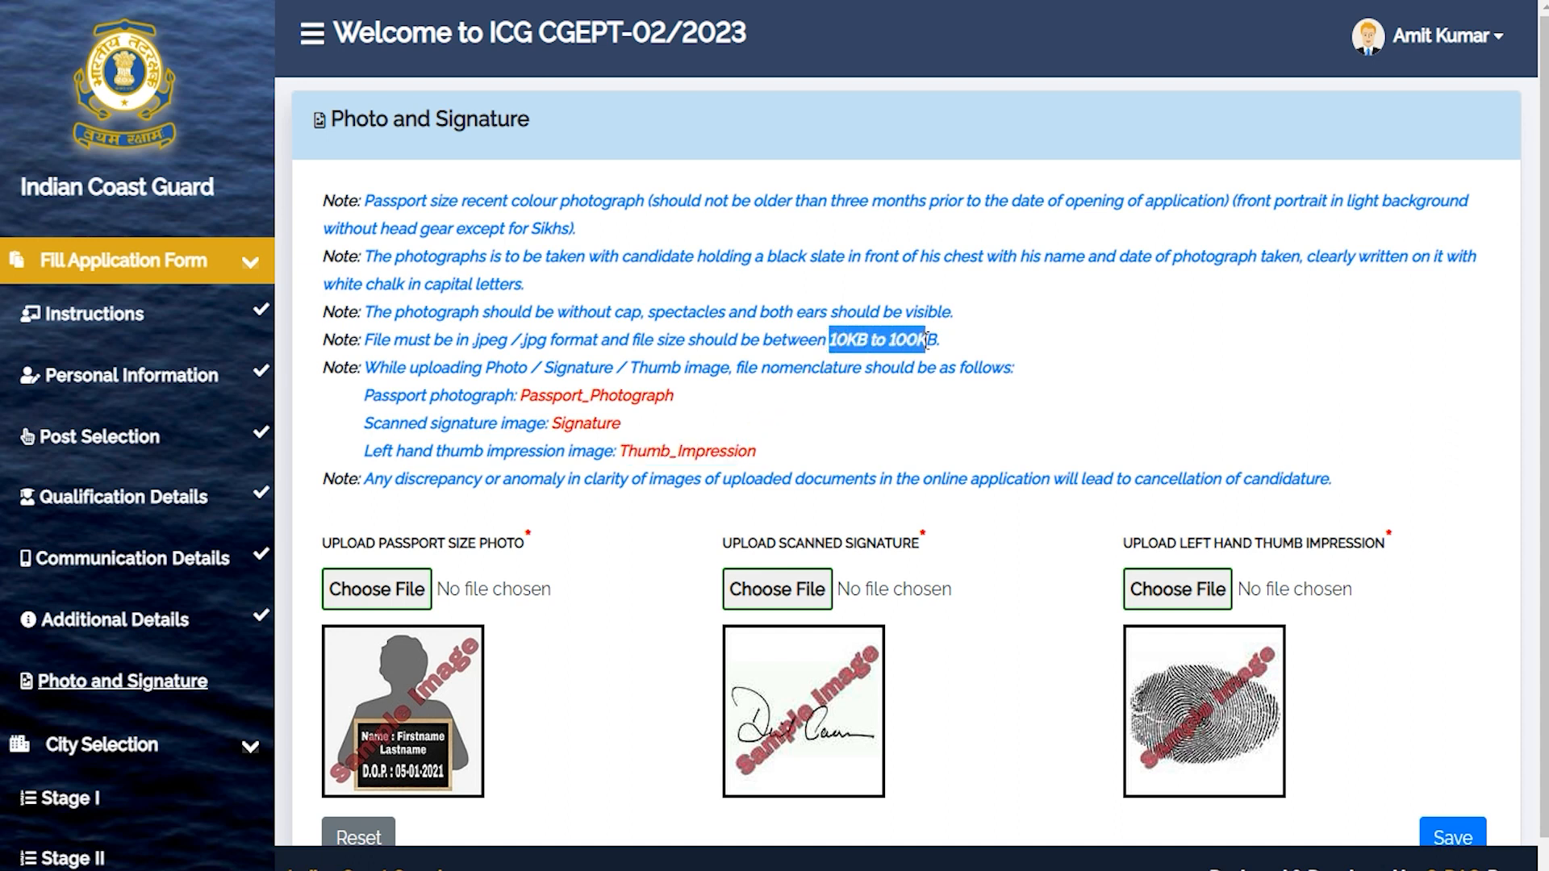
{"action": "left_click_drag", "start_coordinate": [488, 341], "coordinate": [613, 344]}
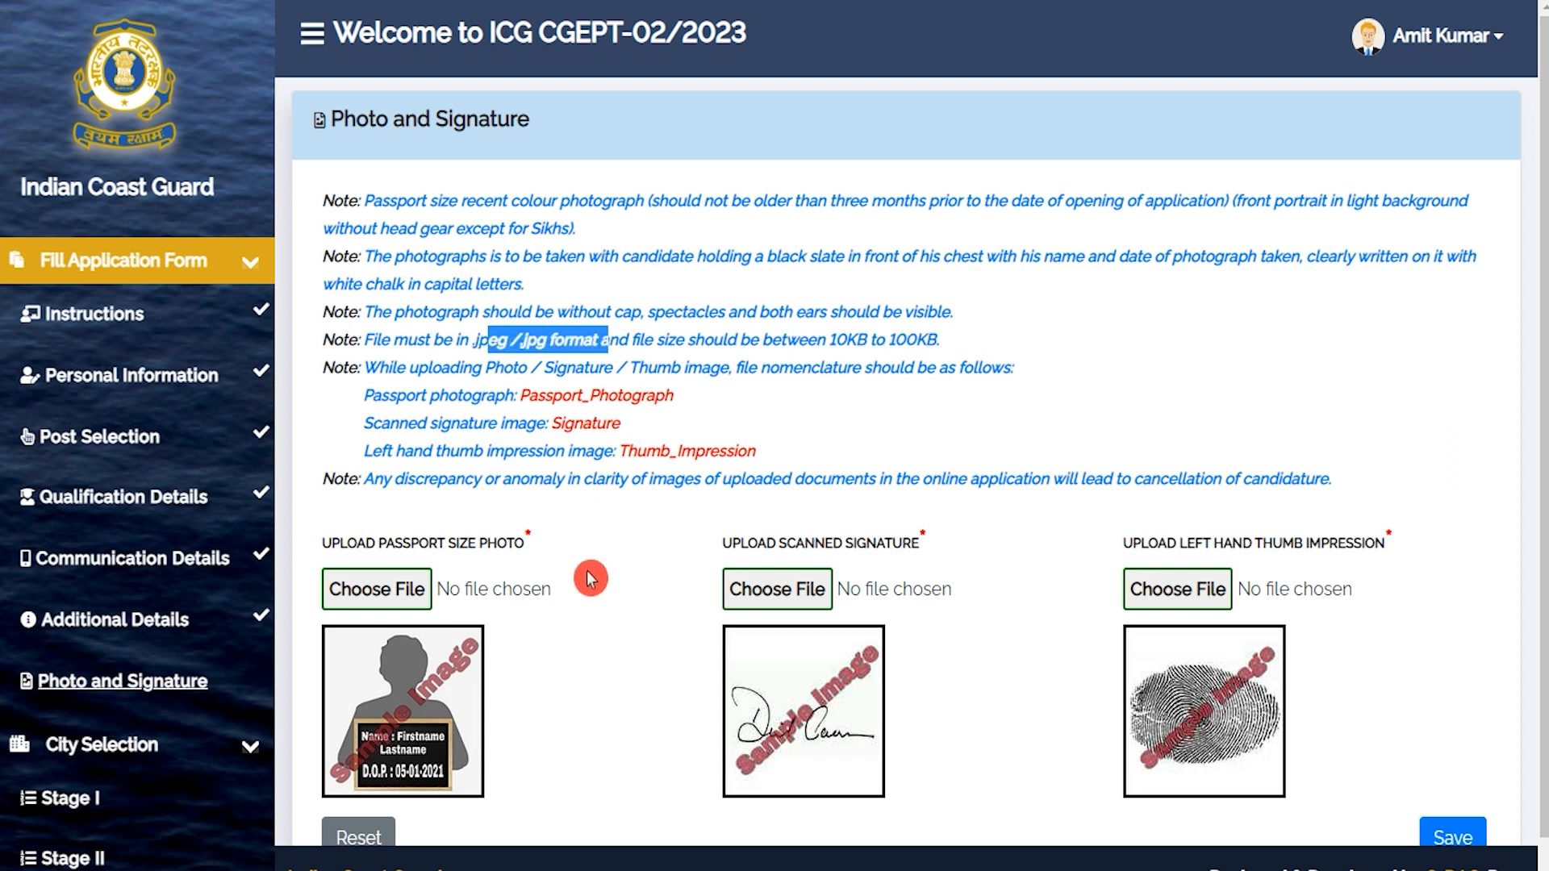
{"action": "scroll", "coordinate": [588, 585], "scroll_direction": "down", "scroll_amount": 1}
{"action": "left_click", "coordinate": [414, 538]}
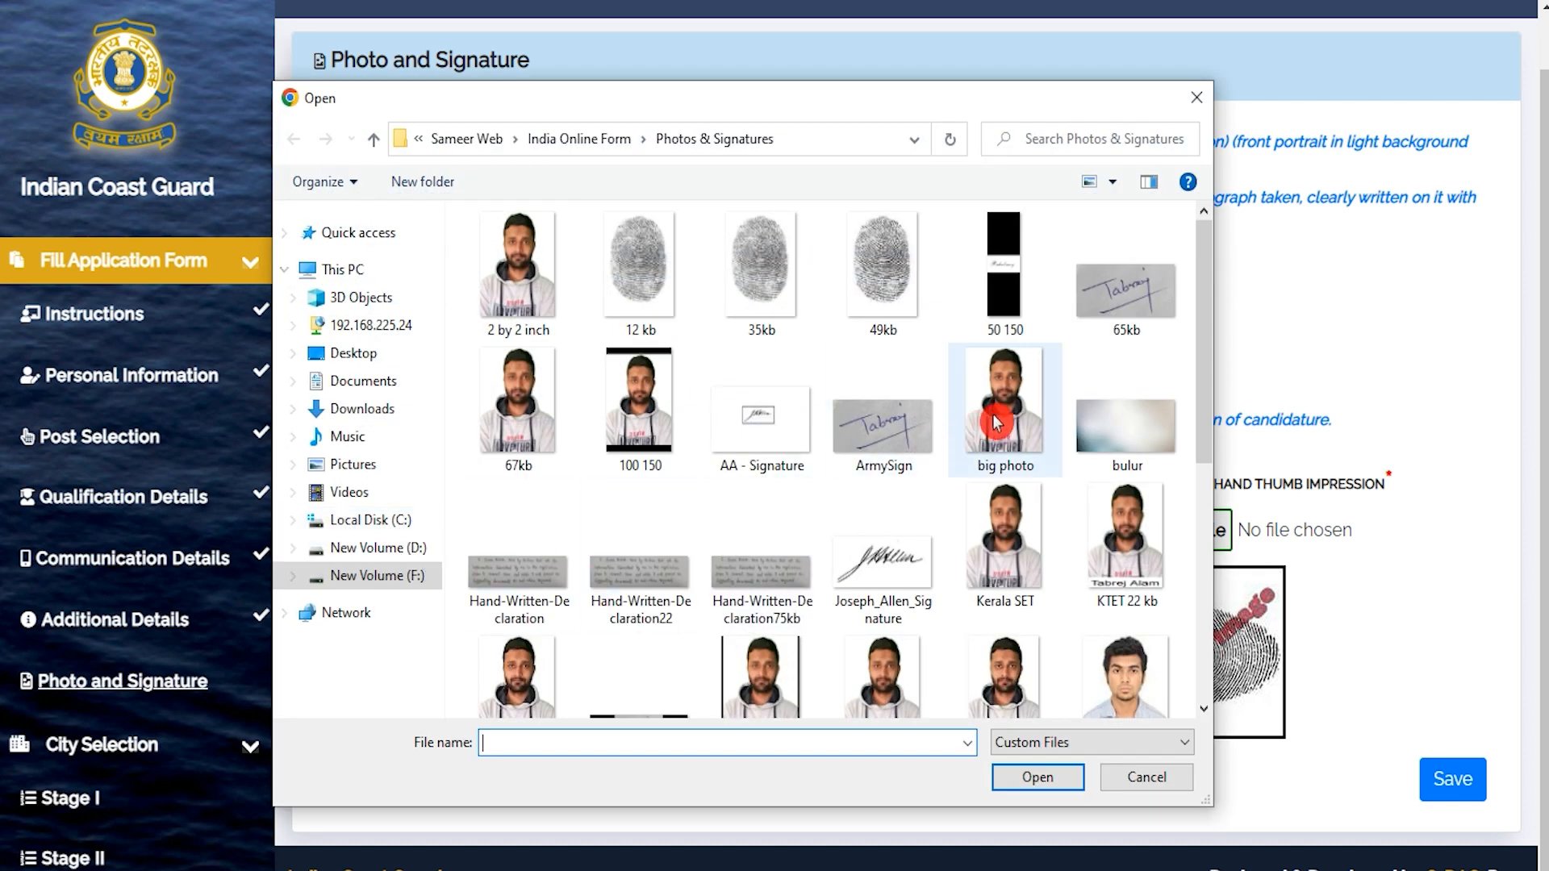
{"action": "left_click", "coordinate": [1194, 98]}
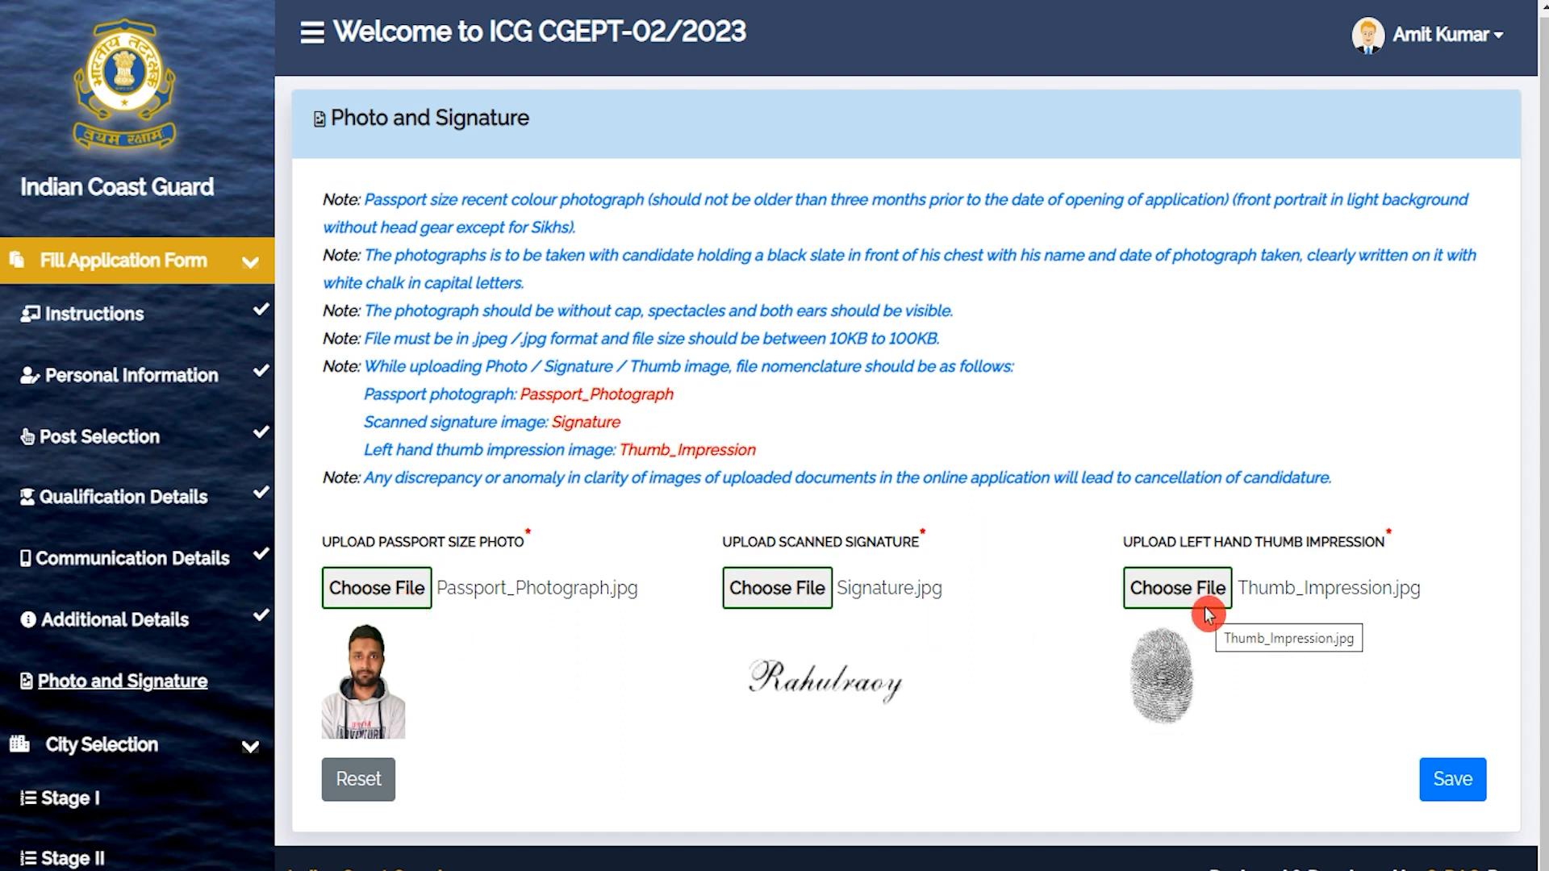
Save the uploaded images and answer No to having an exam city within 30 km.
{"action": "left_click", "coordinate": [1438, 789]}
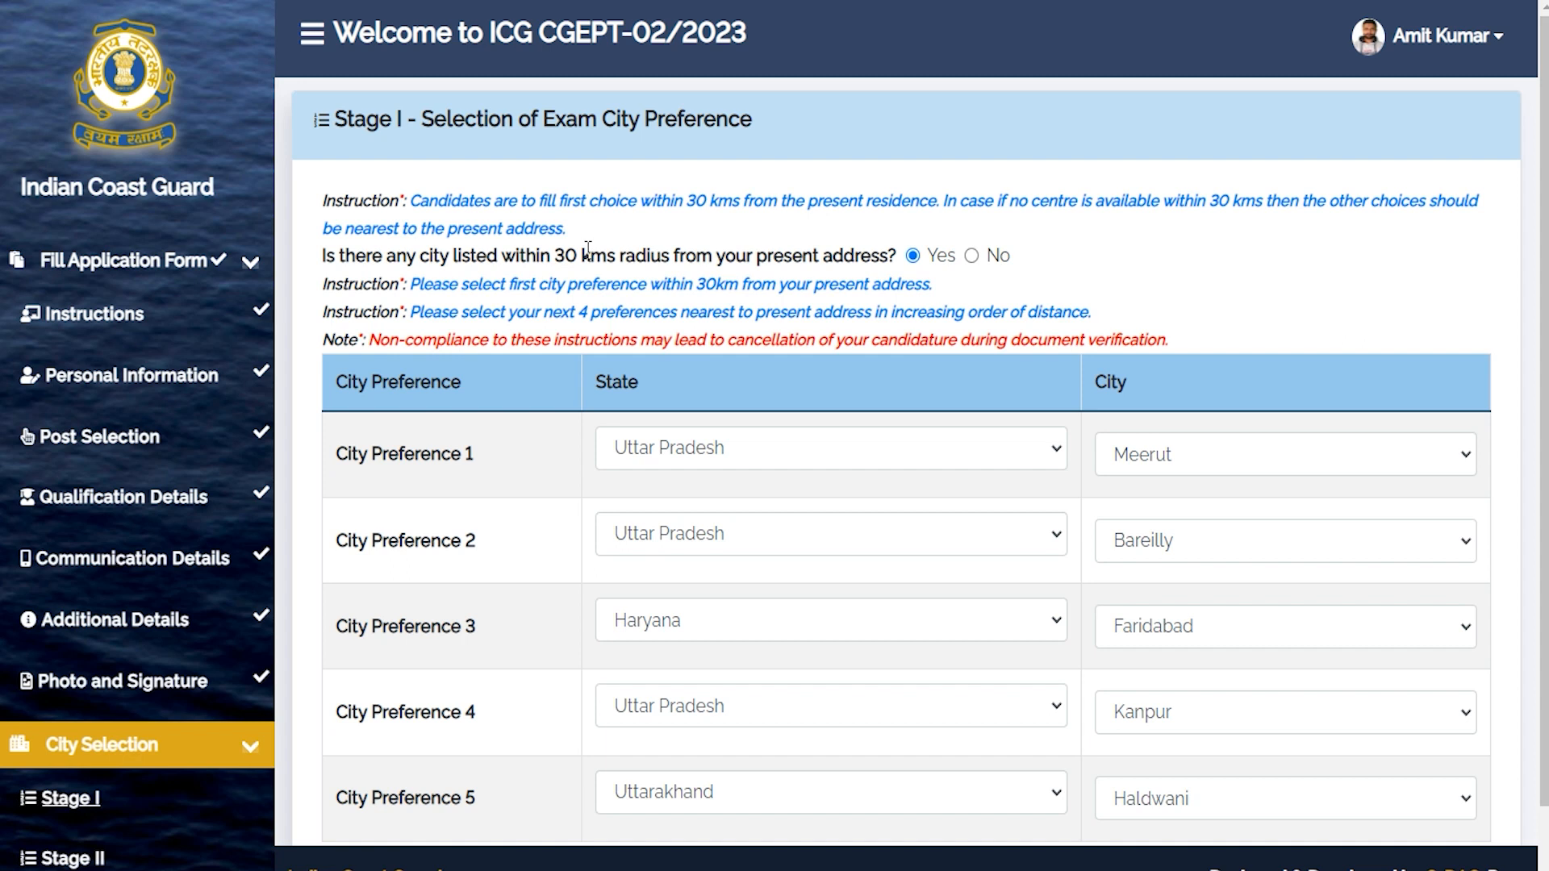
{"action": "left_click_drag", "start_coordinate": [553, 119], "coordinate": [694, 119]}
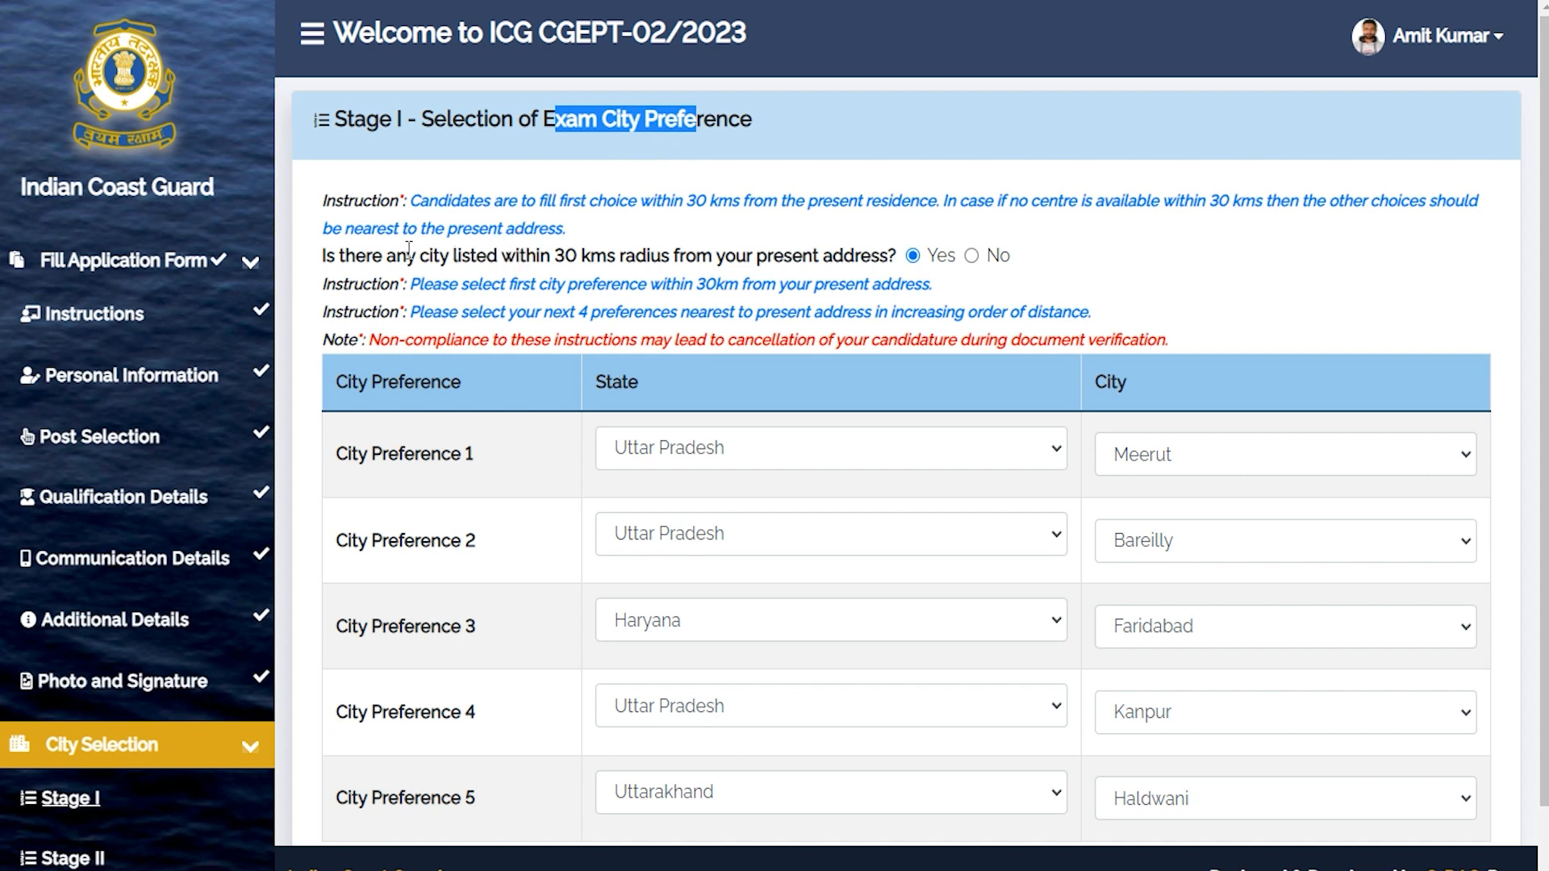
{"action": "left_click_drag", "start_coordinate": [407, 255], "coordinate": [765, 255]}
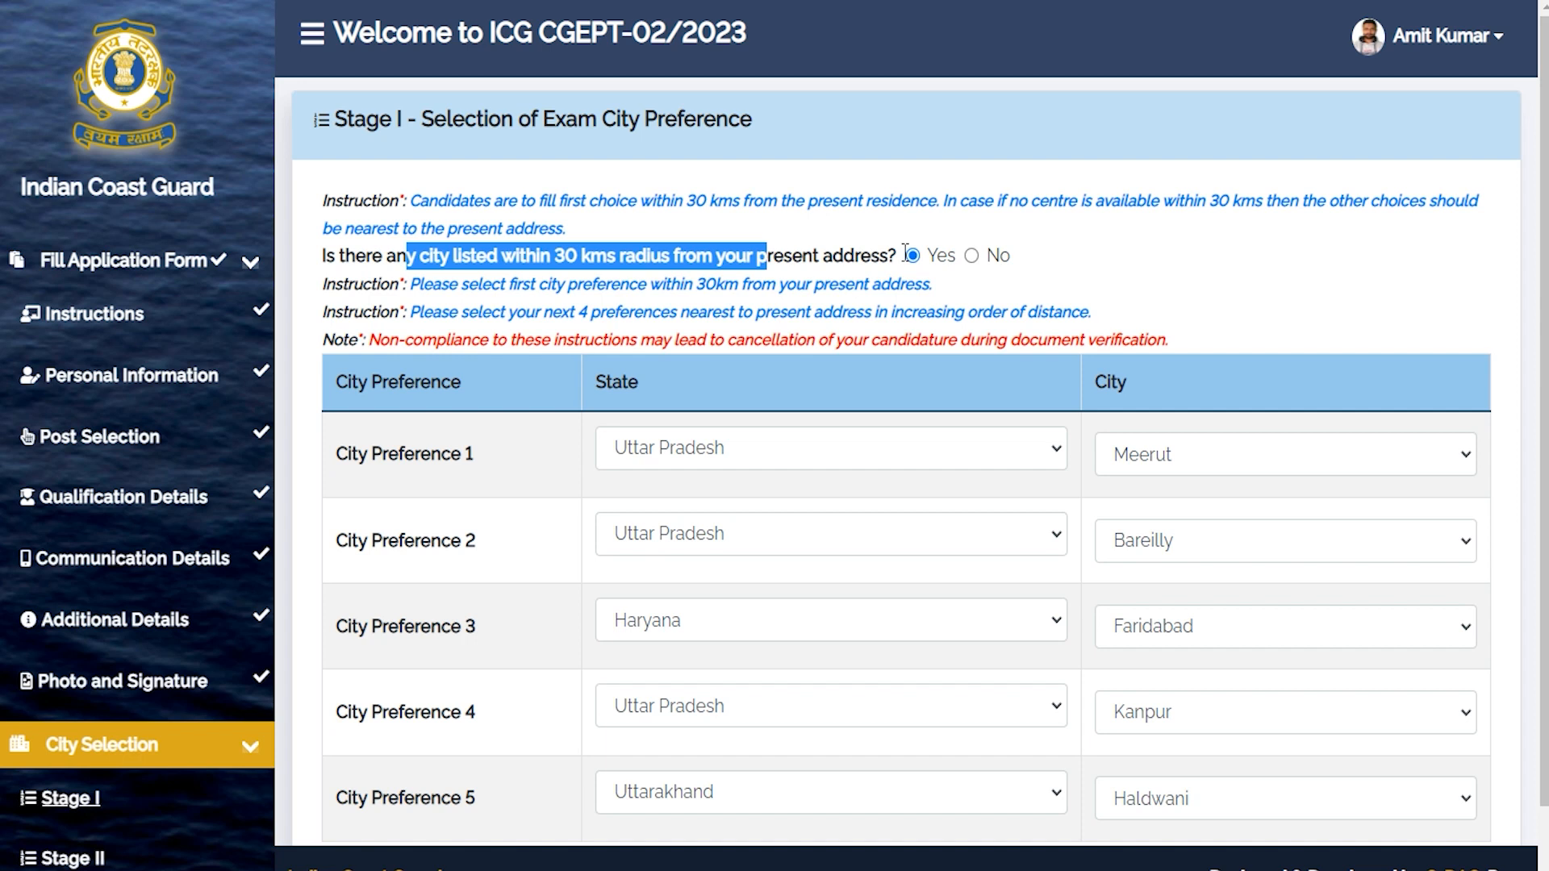
{"action": "left_click", "coordinate": [972, 257]}
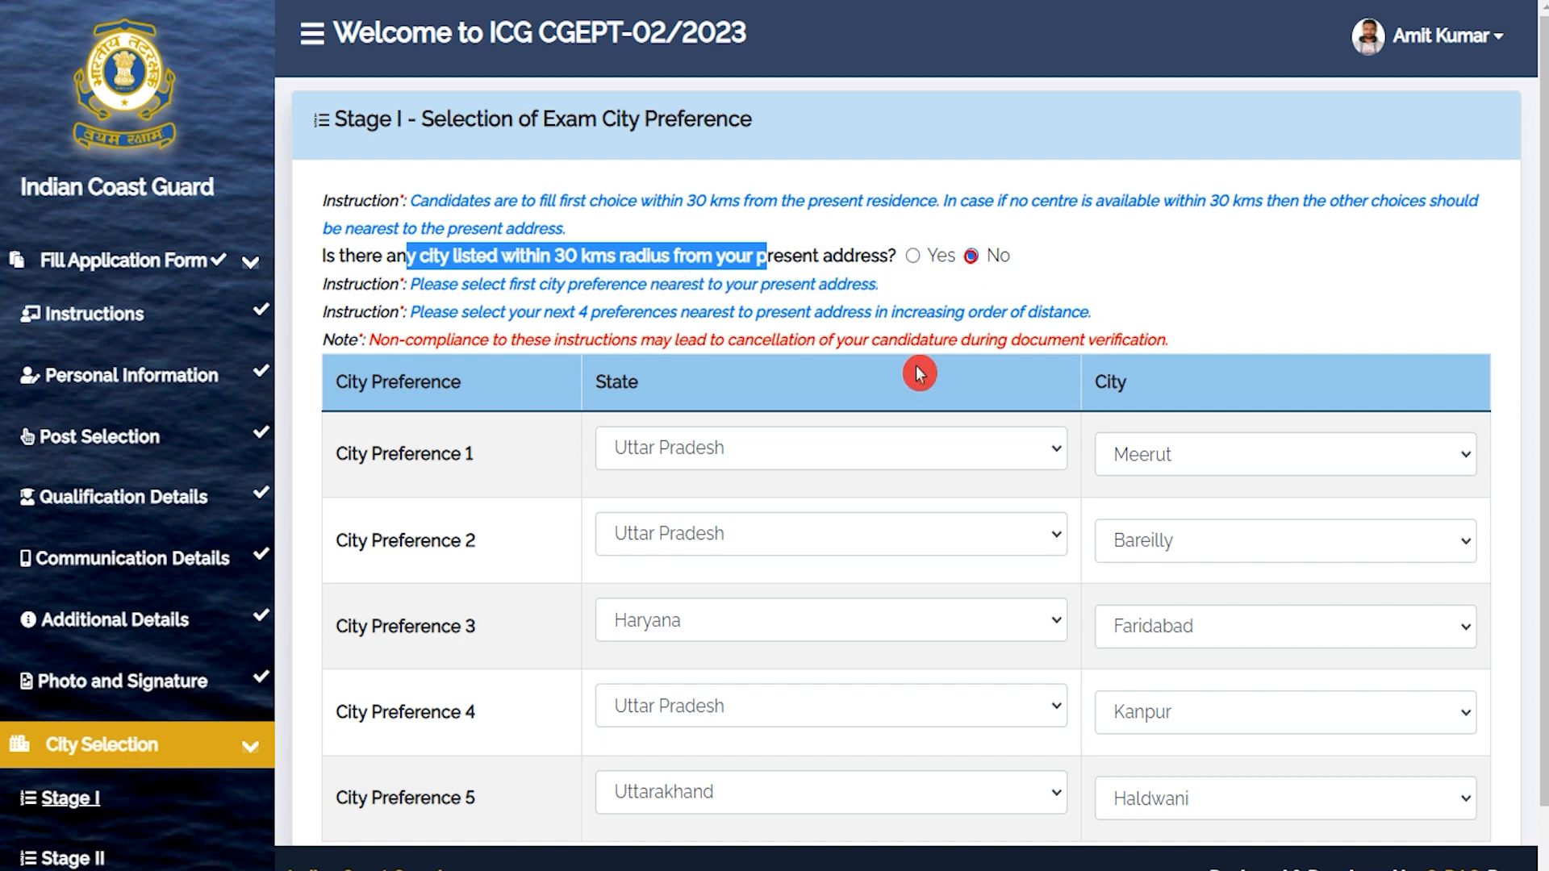
Keep Uttar Pradesh and Meerut as City Preference 1 and save the Stage I preferences.
{"action": "scroll", "coordinate": [798, 418], "scroll_direction": "down", "scroll_amount": 1}
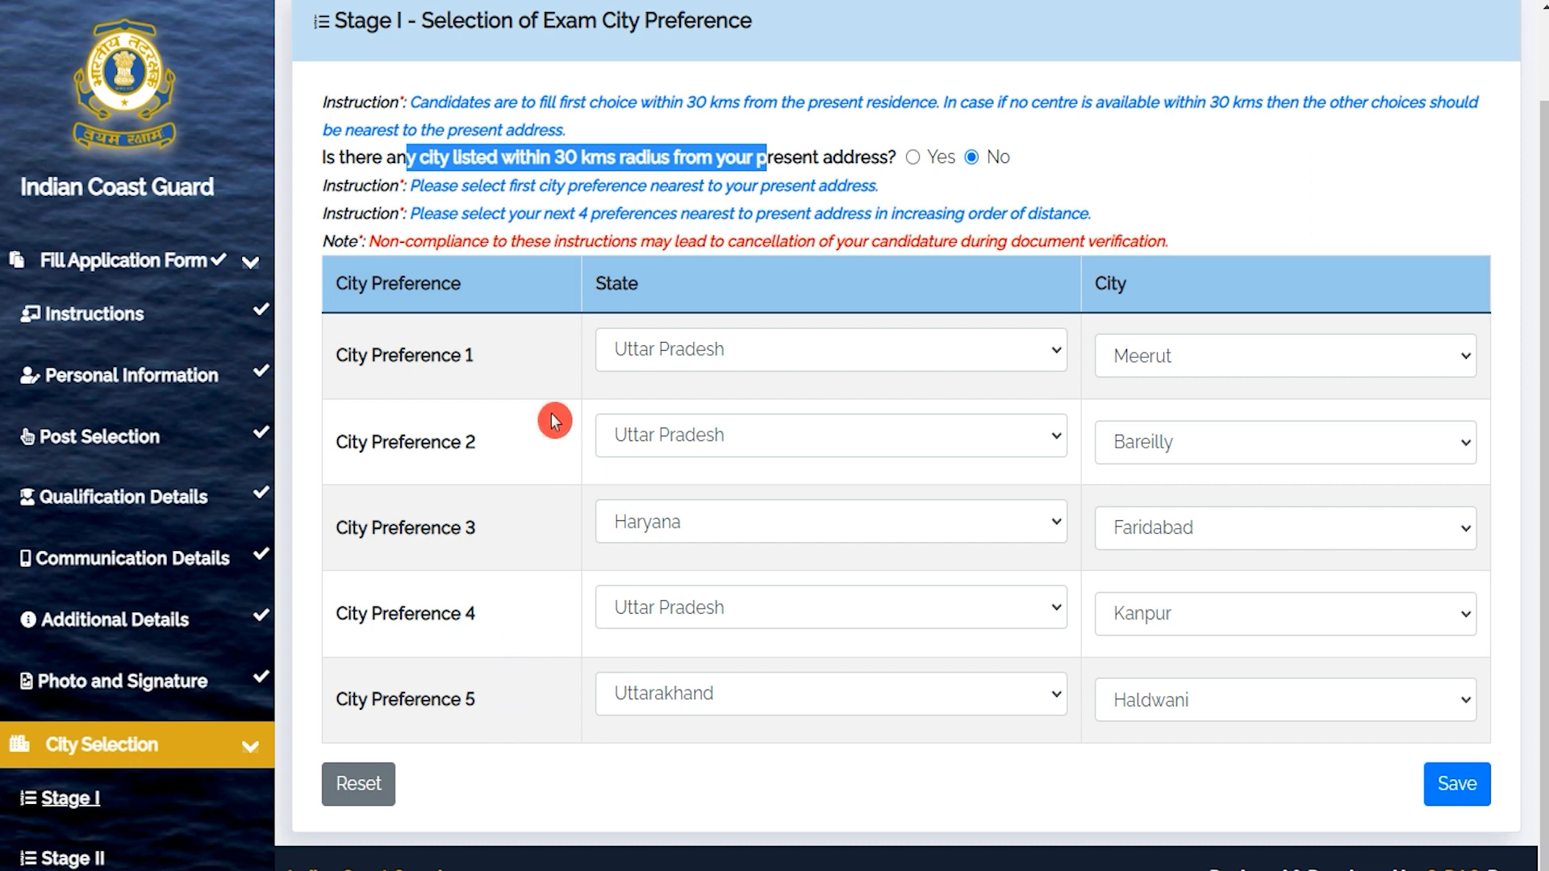
{"action": "left_click", "coordinate": [720, 355]}
{"action": "left_click", "coordinate": [721, 355]}
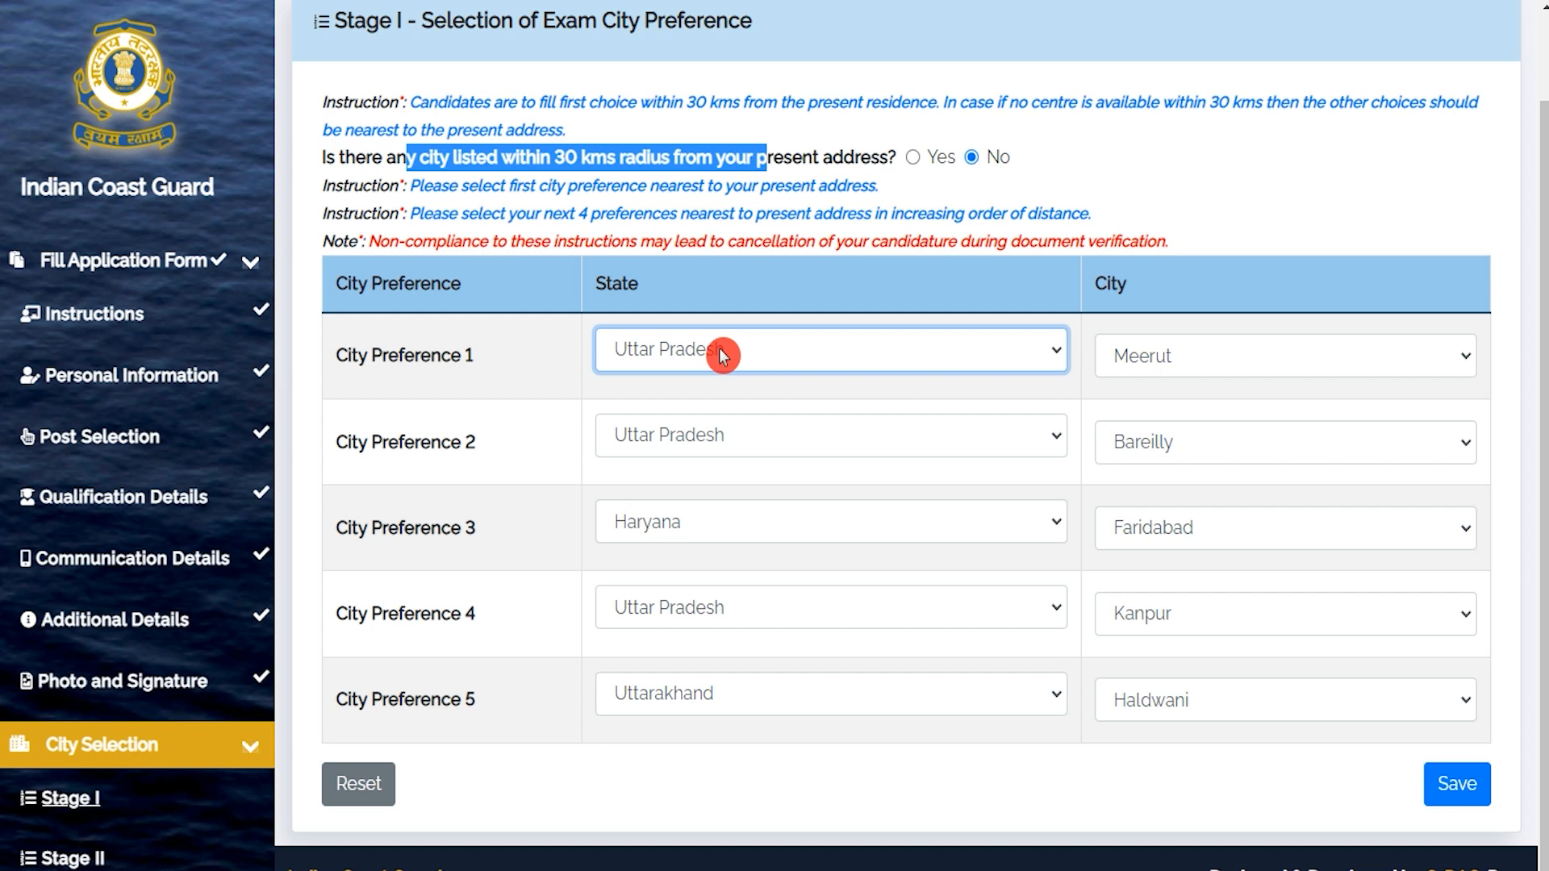
{"action": "left_click", "coordinate": [722, 355]}
{"action": "left_click", "coordinate": [722, 355]}
{"action": "left_click", "coordinate": [1160, 353]}
{"action": "left_click", "coordinate": [1159, 353]}
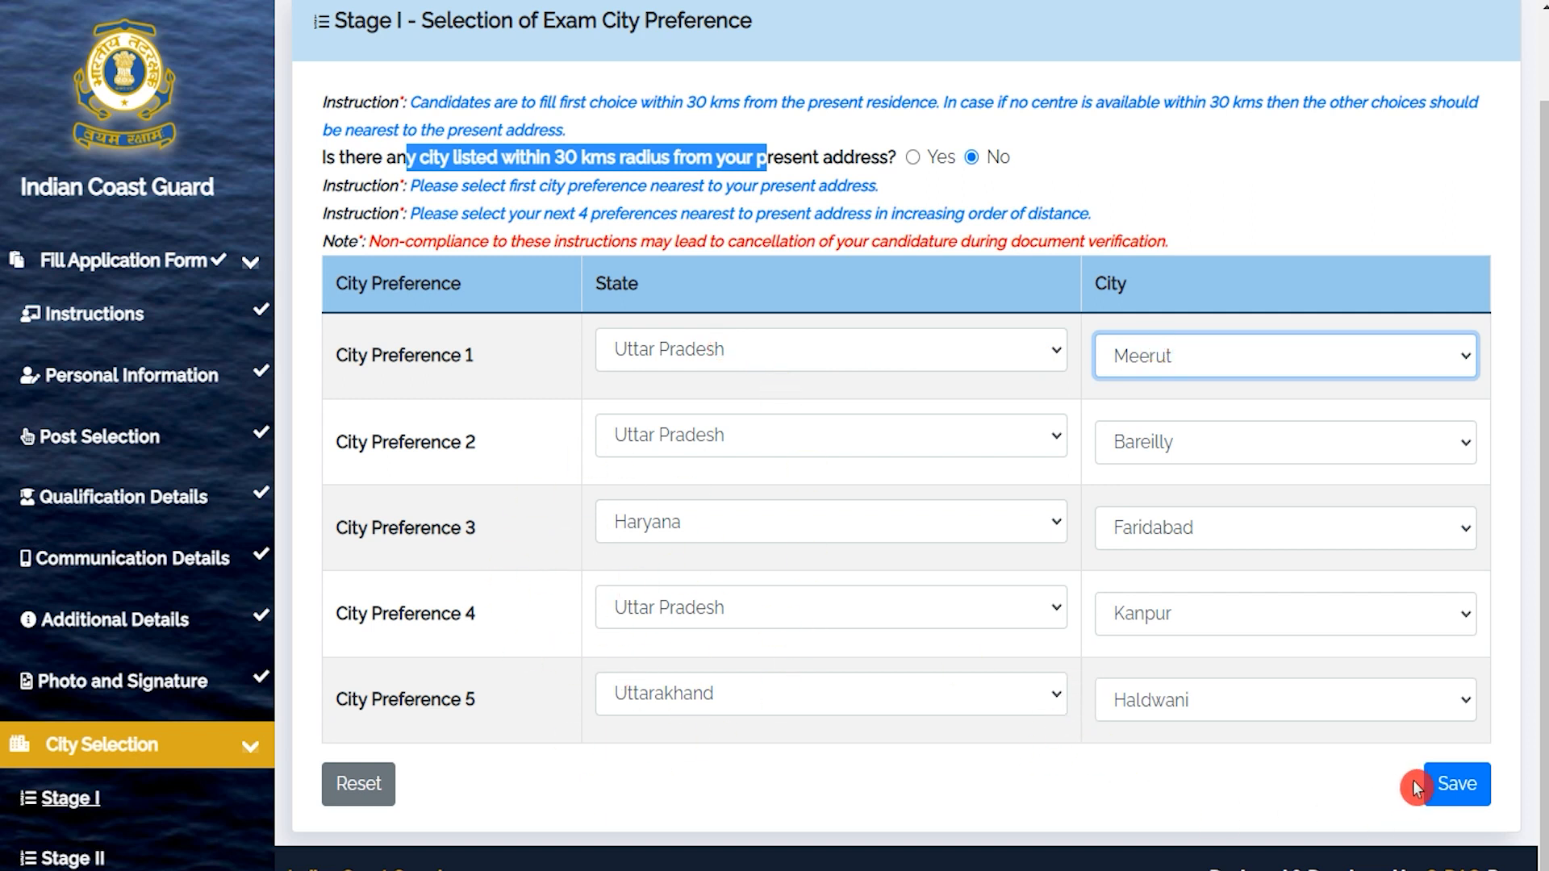
{"action": "left_click", "coordinate": [1440, 785]}
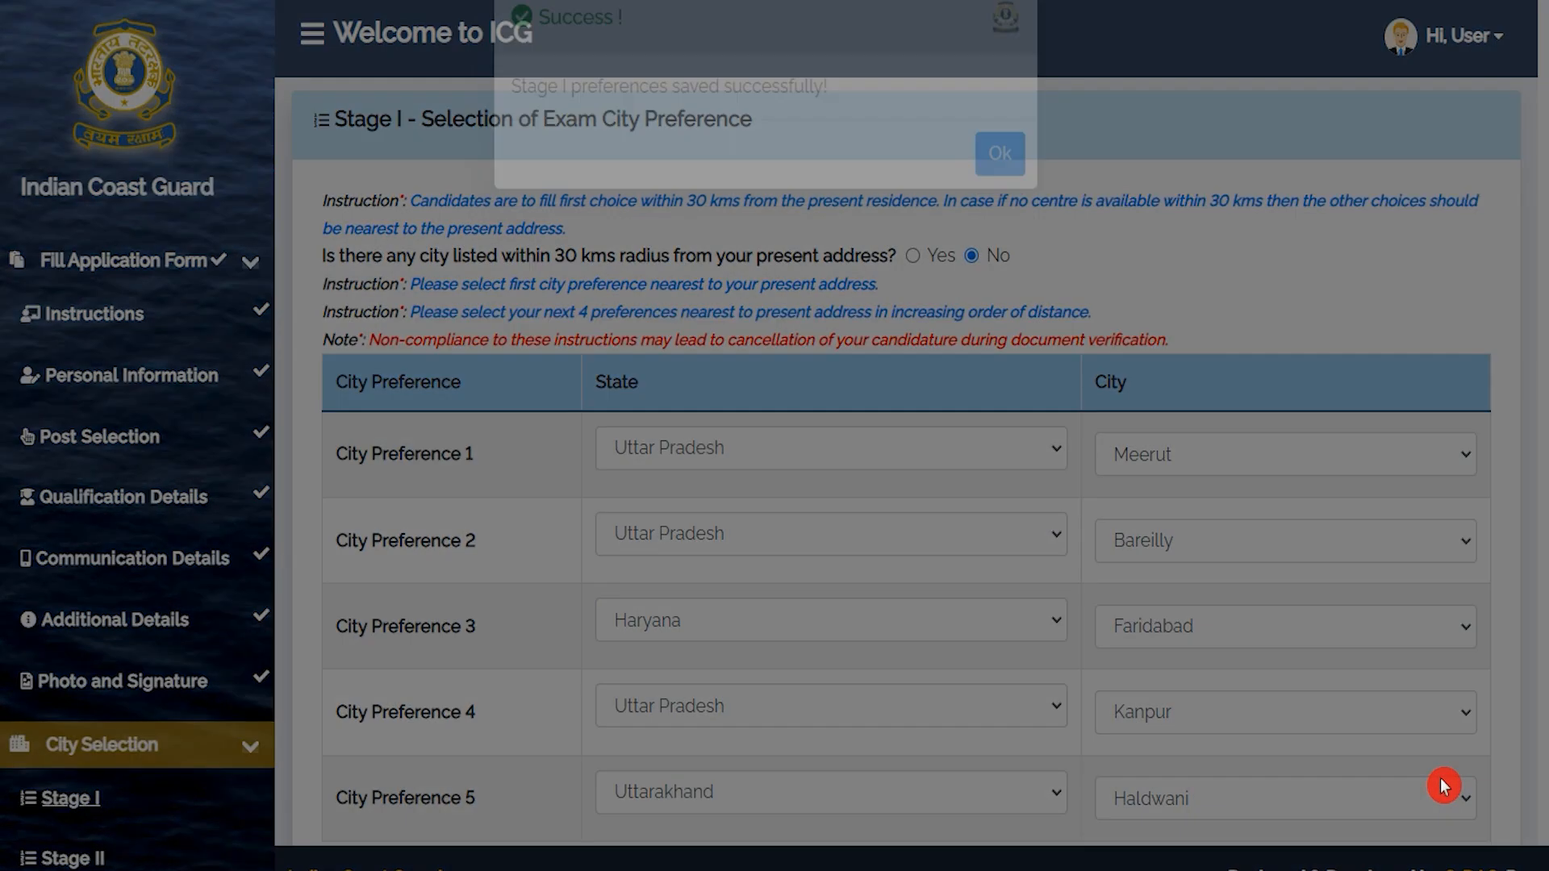
Dismiss the success message and keep Noida and Bhubaneshwar as Stage II City Preferences 1 and 2.
{"action": "left_click", "coordinate": [1000, 204]}
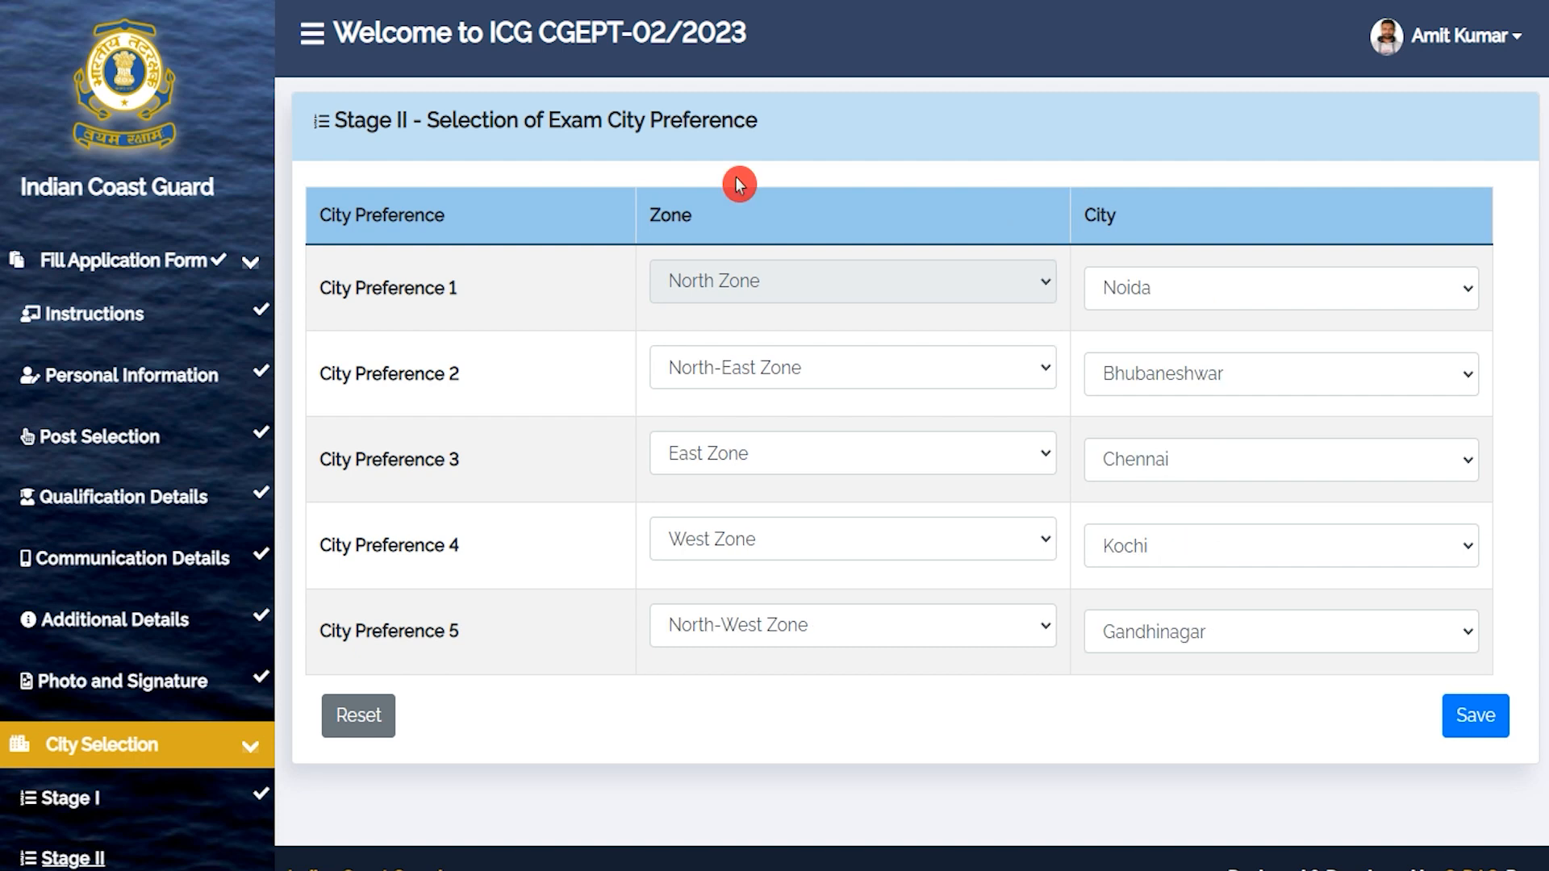
{"action": "left_click_drag", "start_coordinate": [572, 132], "coordinate": [682, 131]}
{"action": "left_click_drag", "start_coordinate": [655, 215], "coordinate": [692, 217]}
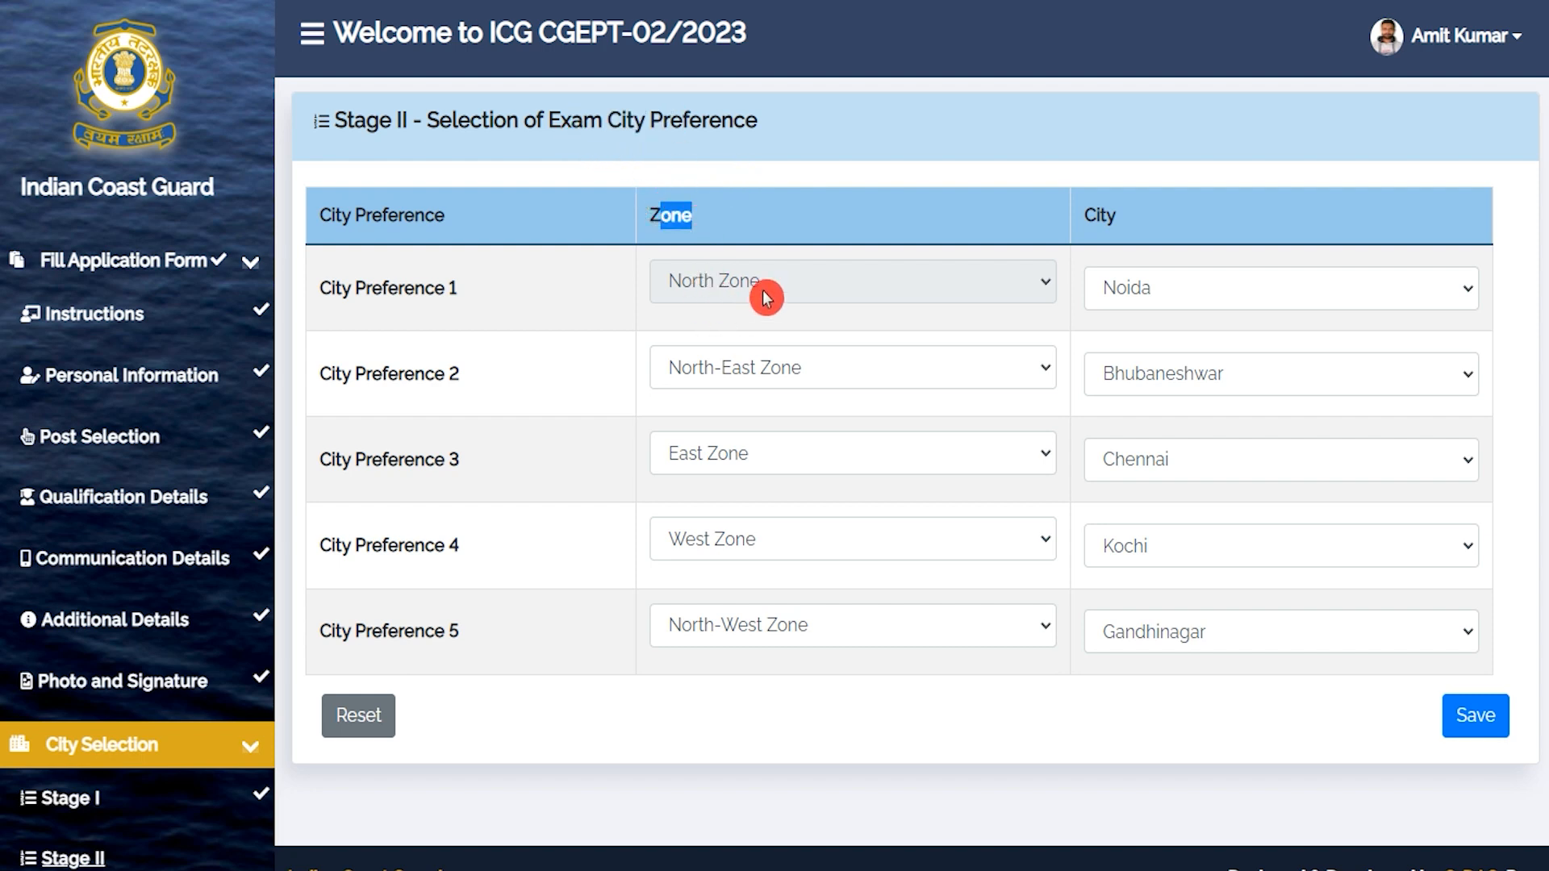
{"action": "left_click", "coordinate": [1211, 292]}
{"action": "left_click", "coordinate": [1209, 345]}
{"action": "left_click", "coordinate": [1195, 380]}
{"action": "left_click", "coordinate": [1195, 380]}
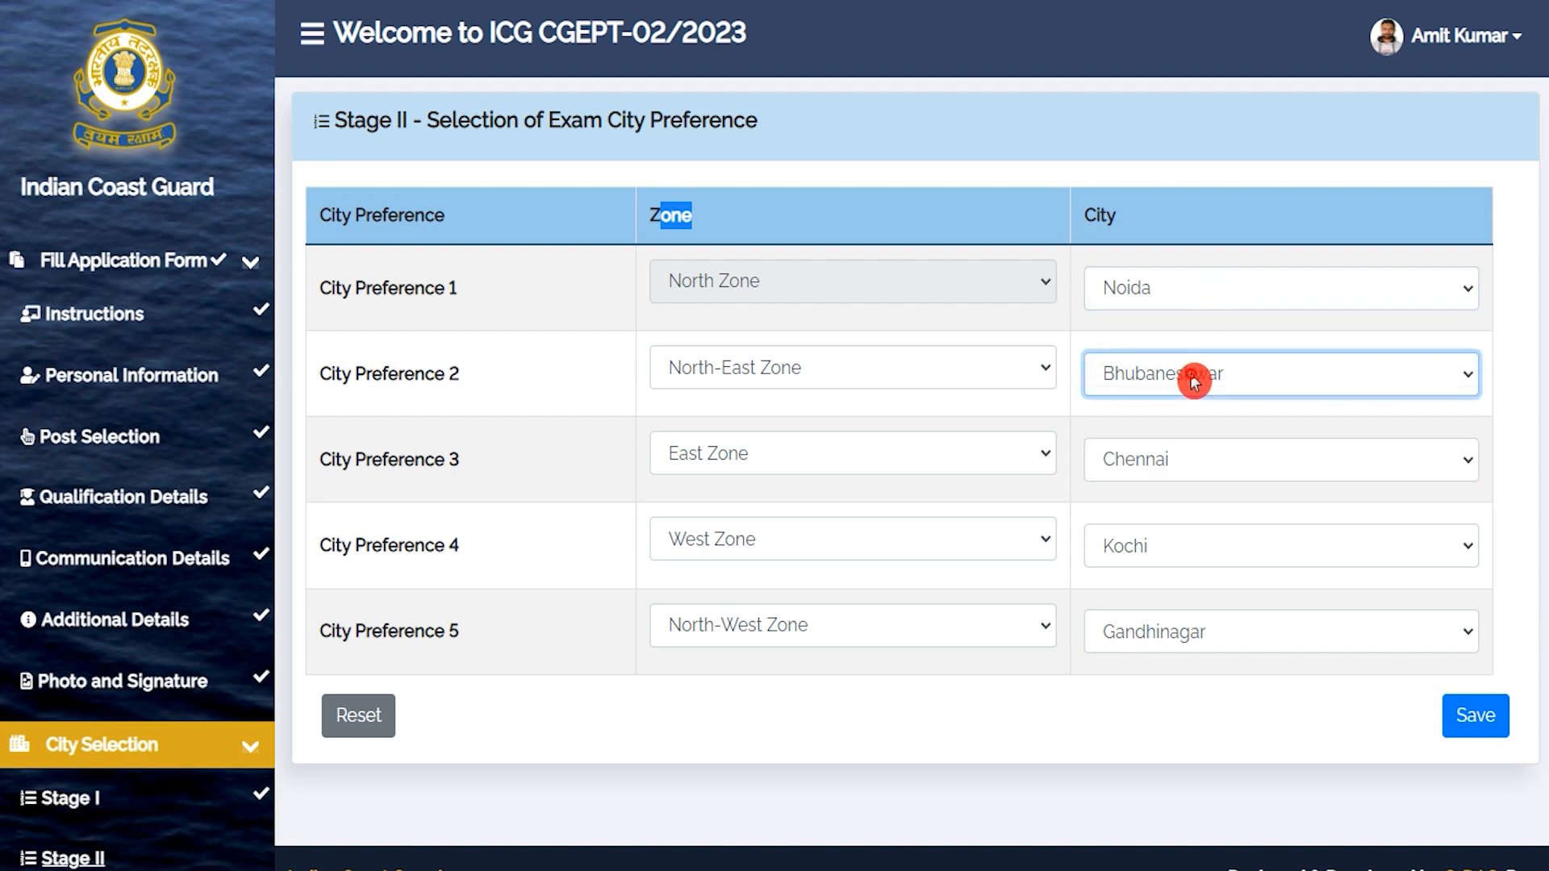
Keep Chennai, Kochi and Gandhinagar for preferences 3–5, save Stage II and bring up the preview.
{"action": "left_click", "coordinate": [767, 623]}
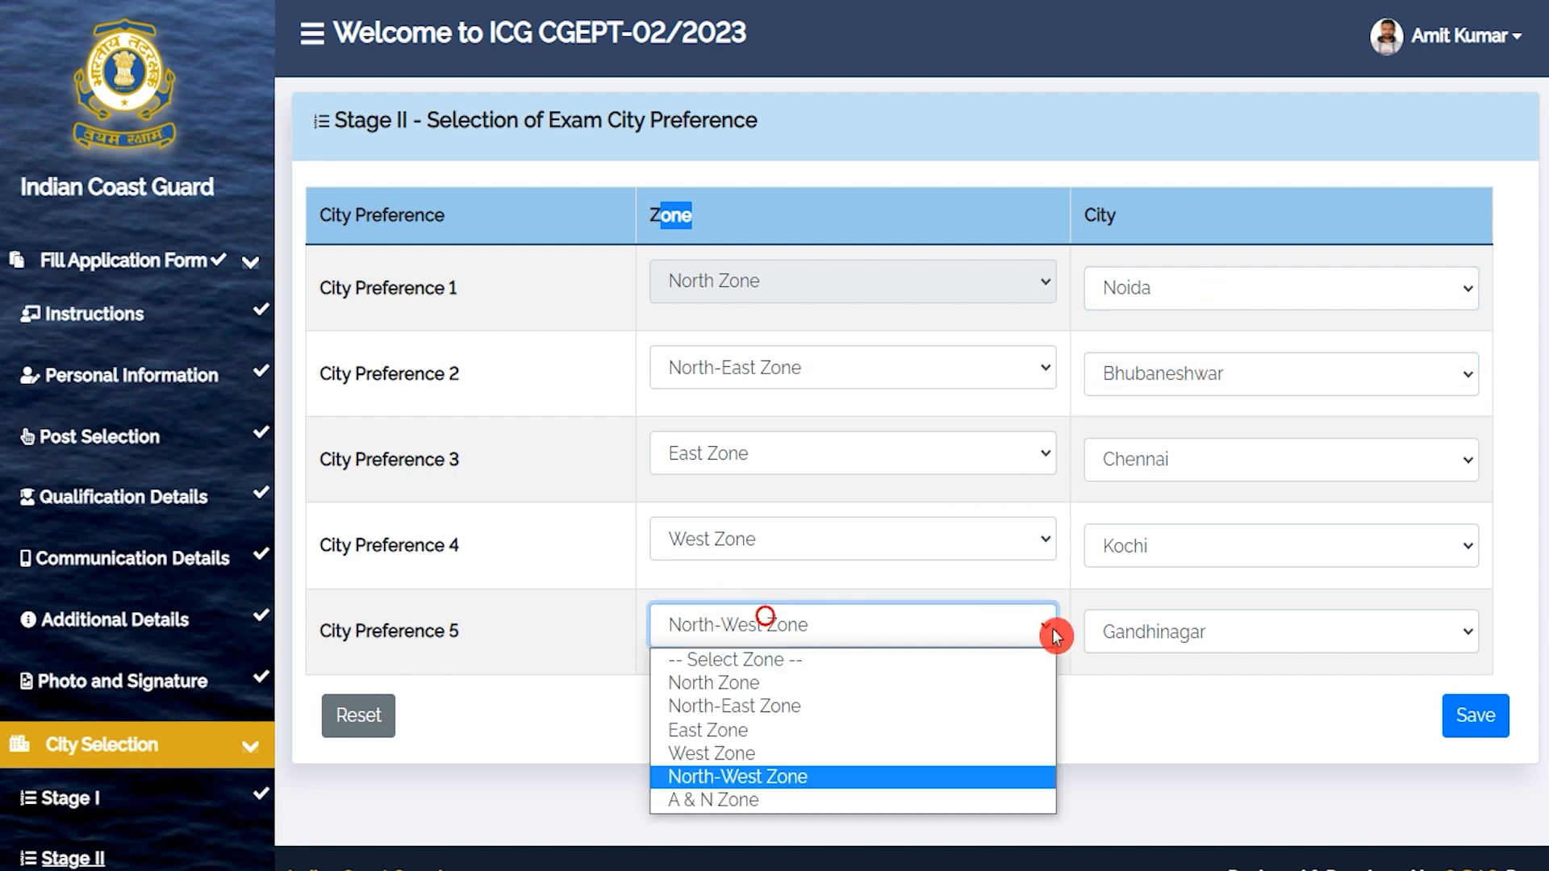
{"action": "left_click", "coordinate": [1168, 643]}
{"action": "left_click", "coordinate": [1181, 549]}
{"action": "left_click", "coordinate": [1178, 470]}
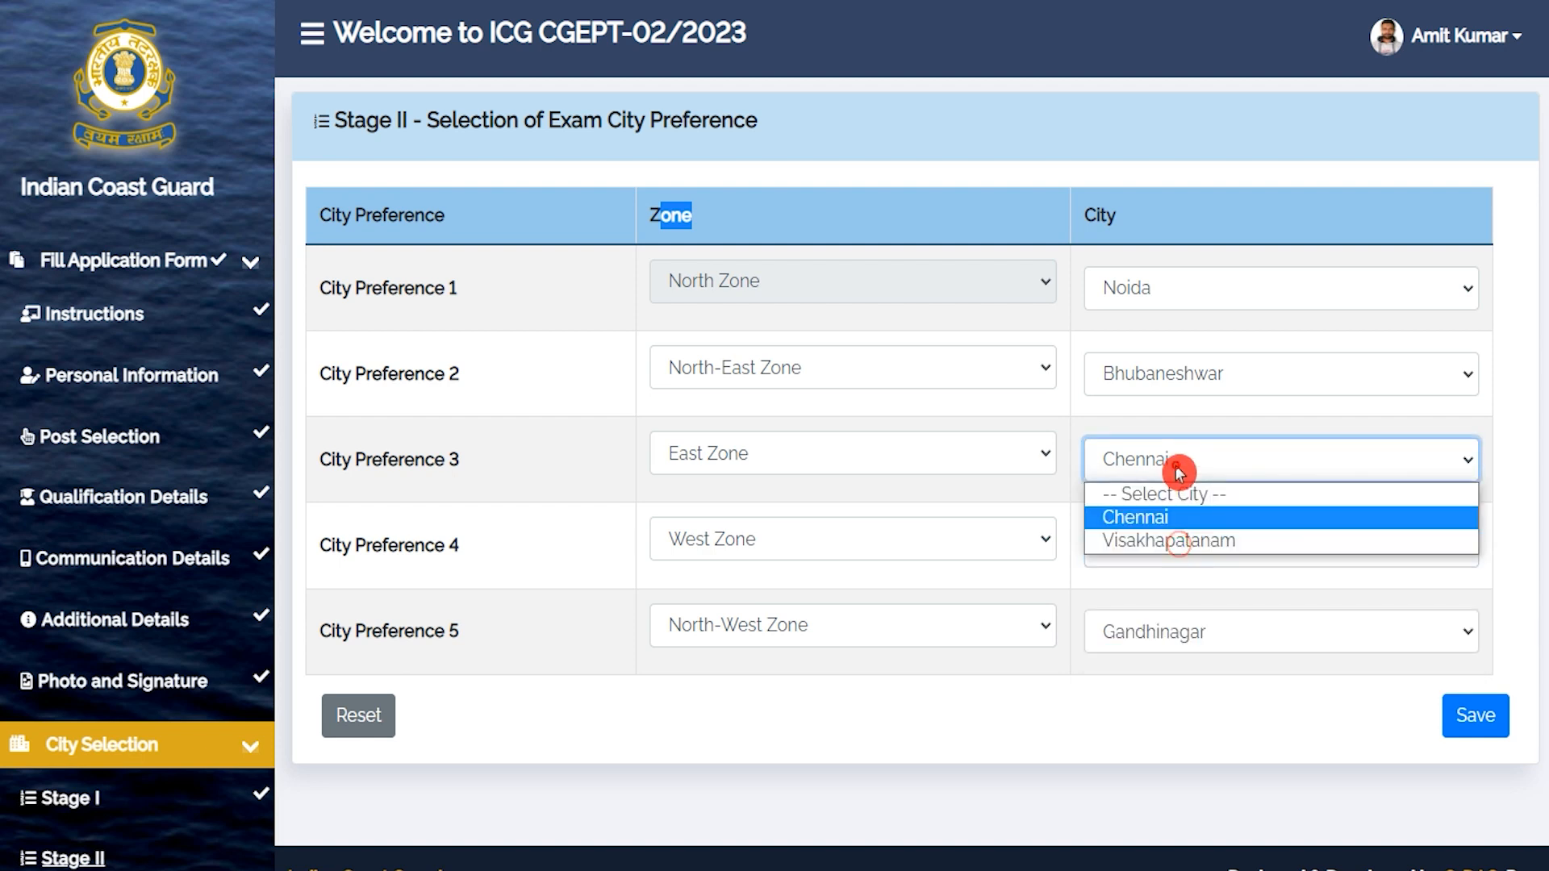
{"action": "left_click", "coordinate": [1189, 710]}
{"action": "left_click", "coordinate": [1468, 720]}
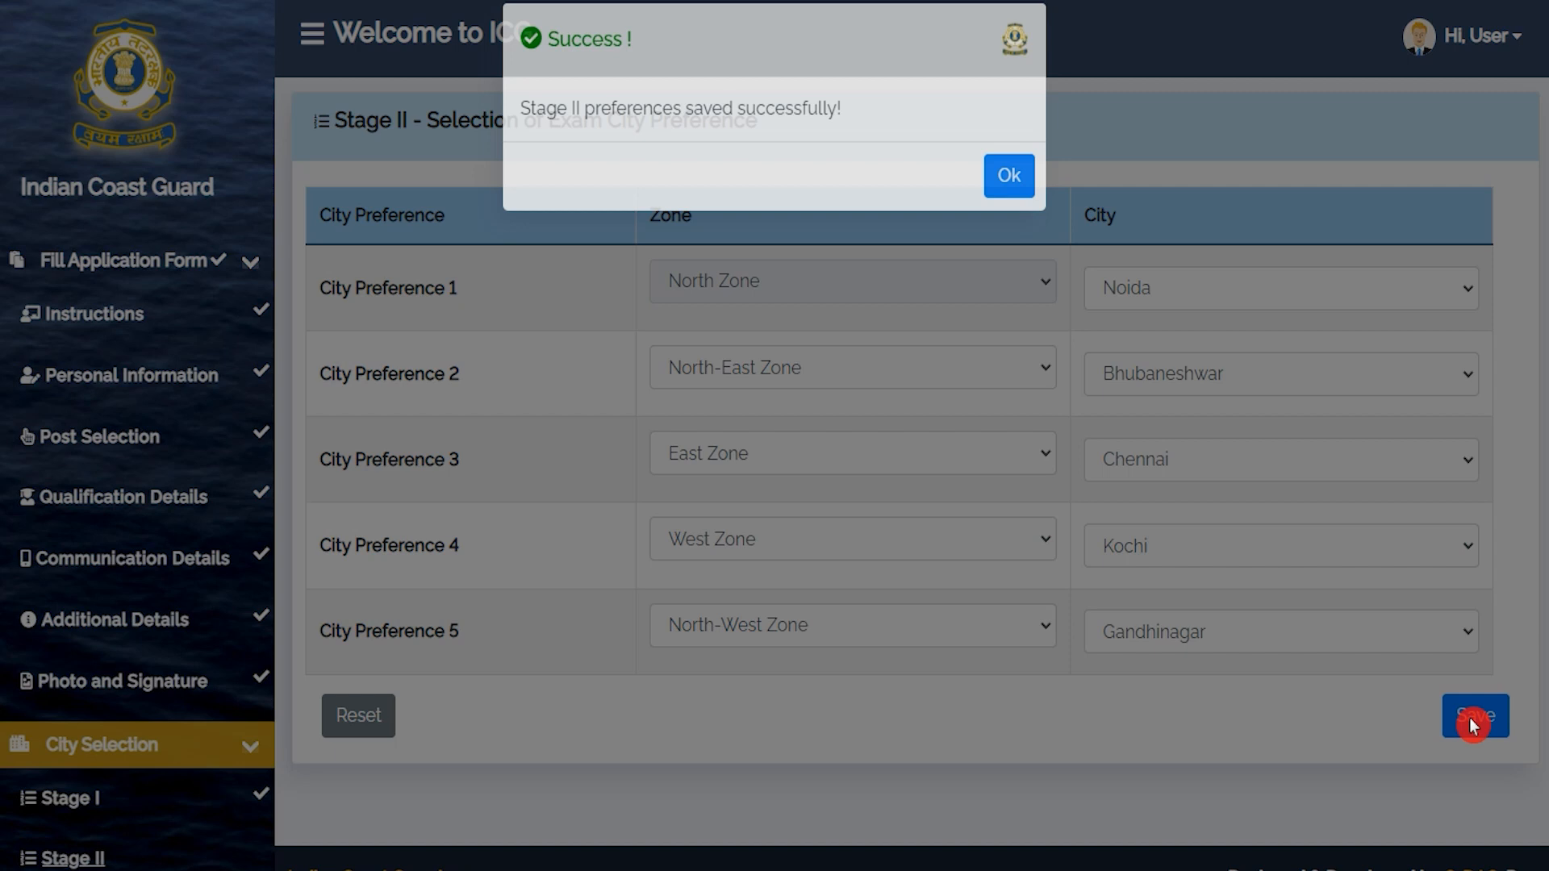
{"action": "left_click", "coordinate": [1011, 202]}
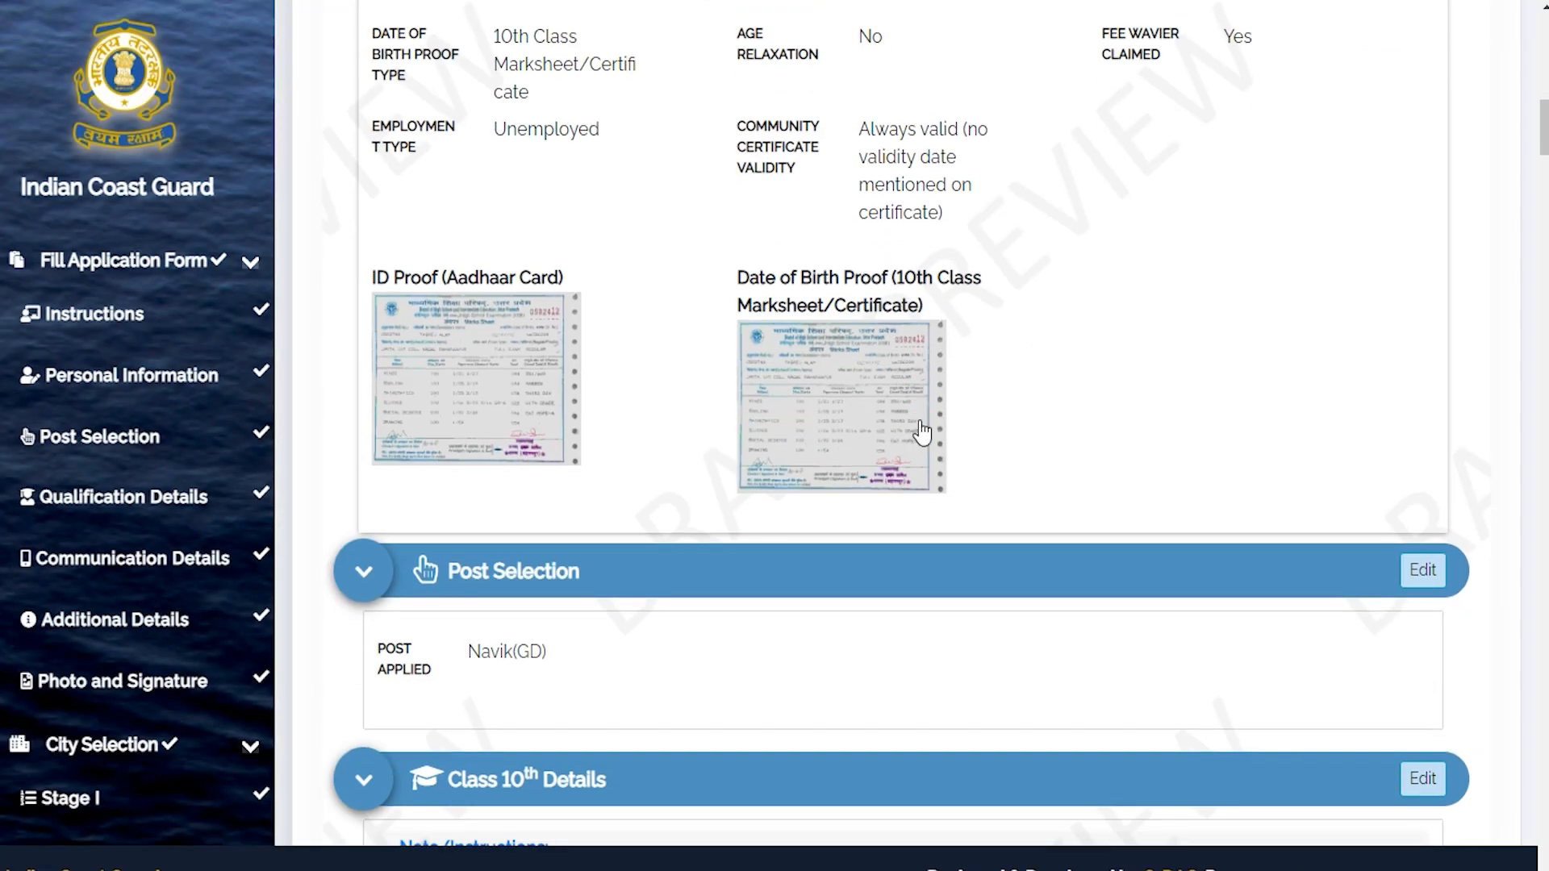
{"action": "scroll", "coordinate": [922, 433], "scroll_direction": "down", "scroll_amount": 2}
{"action": "scroll", "coordinate": [922, 434], "scroll_direction": "down", "scroll_amount": 5}
{"action": "left_click", "coordinate": [922, 428]}
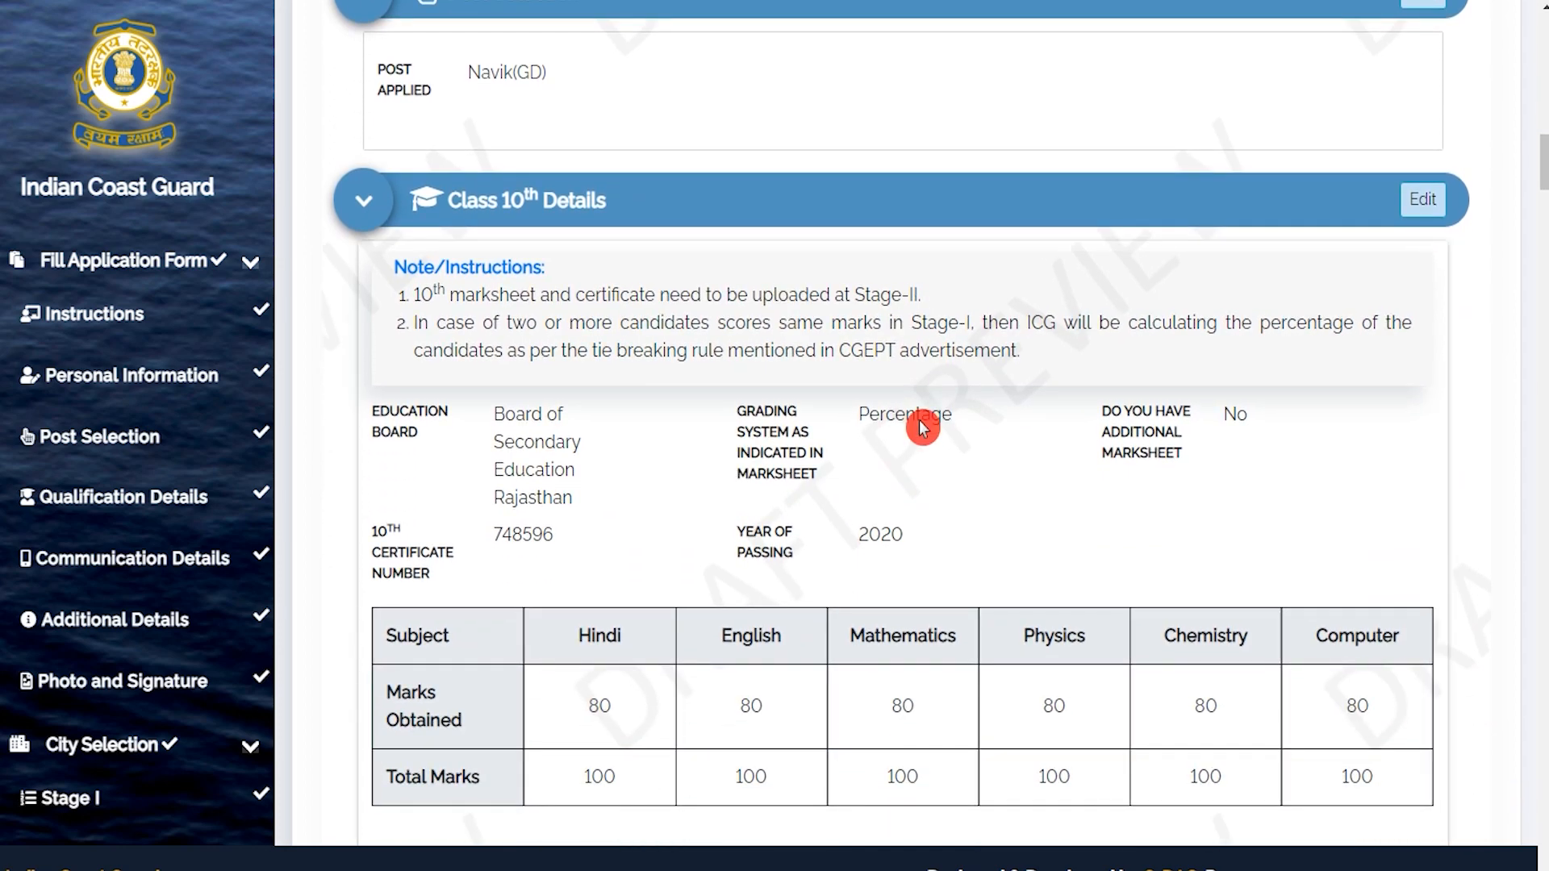
{"action": "scroll", "coordinate": [922, 428], "scroll_direction": "down", "scroll_amount": 3}
{"action": "scroll", "coordinate": [922, 428], "scroll_direction": "down", "scroll_amount": 15}
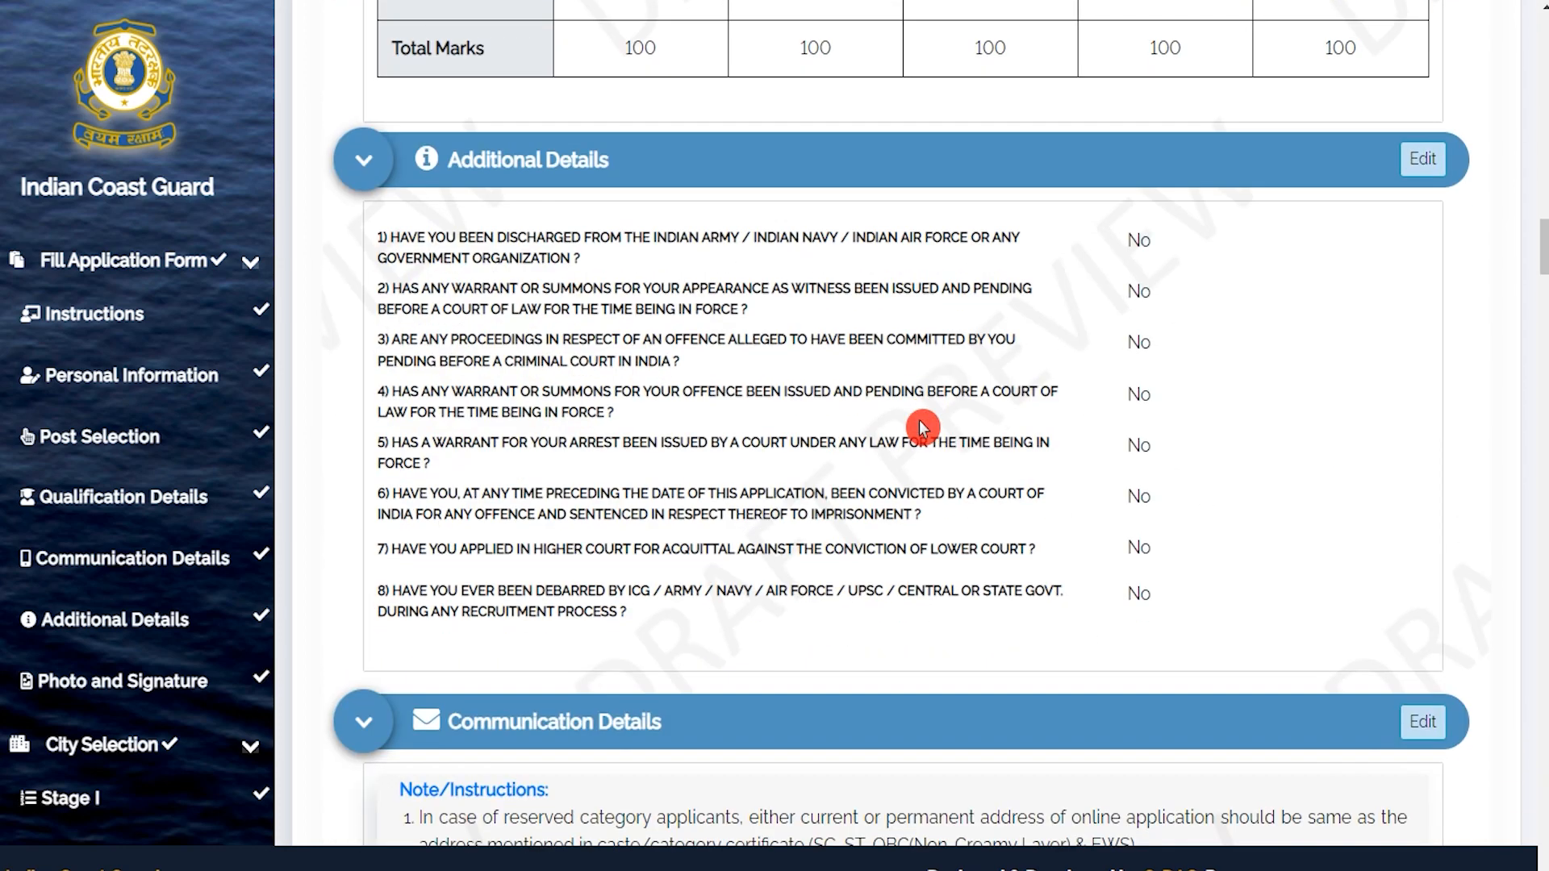
{"action": "scroll", "coordinate": [922, 428], "scroll_direction": "down", "scroll_amount": 5}
{"action": "scroll", "coordinate": [922, 428], "scroll_direction": "up", "scroll_amount": 7}
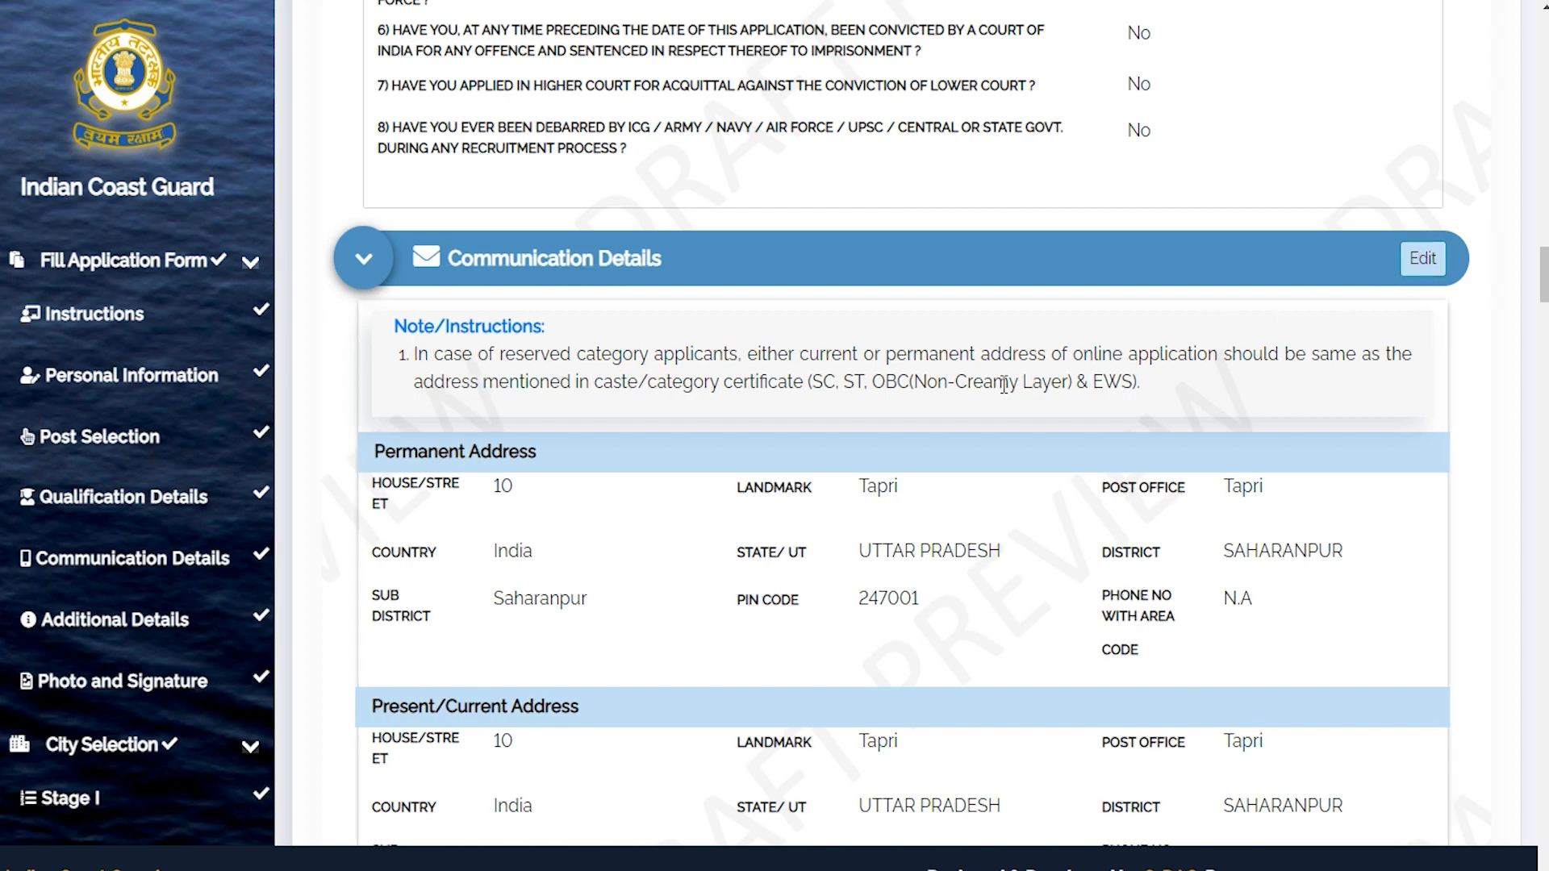
{"action": "scroll", "coordinate": [1004, 384], "scroll_direction": "down", "scroll_amount": 12}
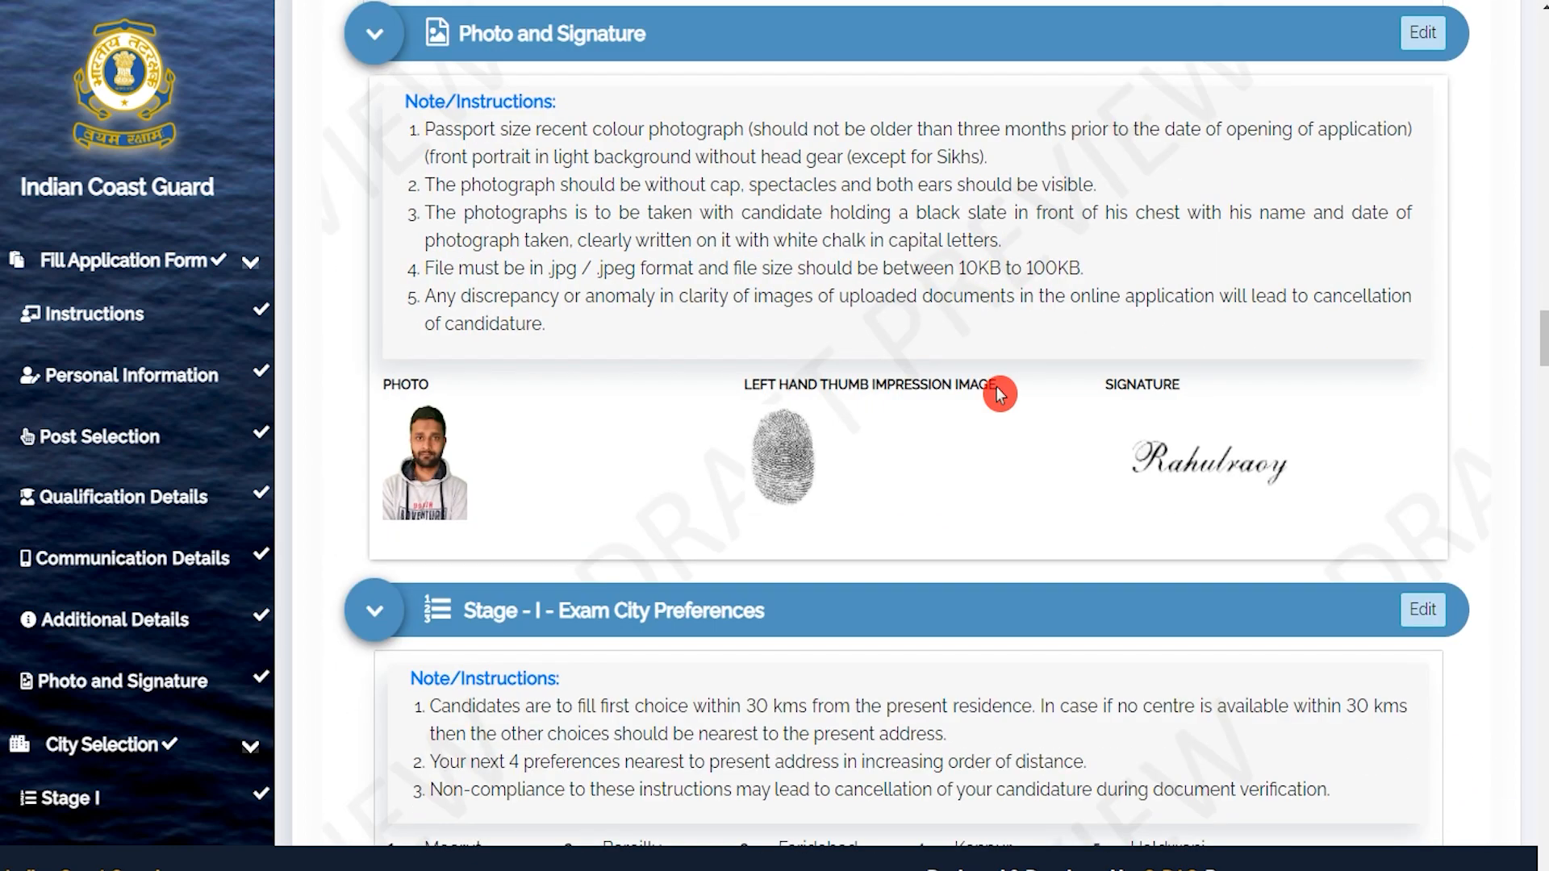
{"action": "scroll", "coordinate": [1001, 394], "scroll_direction": "down", "scroll_amount": 12}
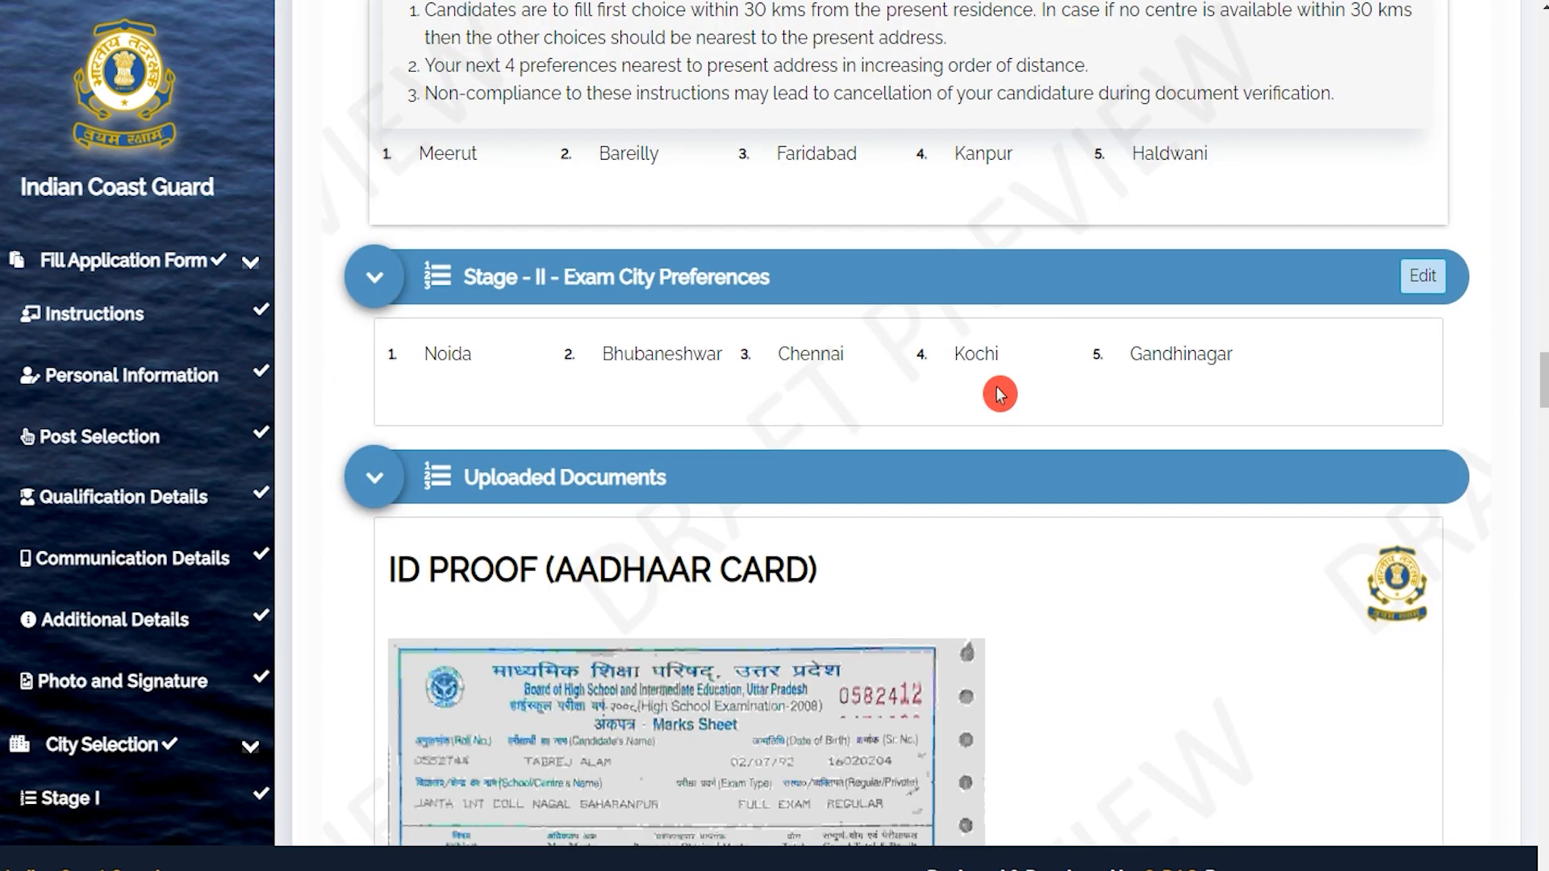
{"action": "scroll", "coordinate": [1000, 394], "scroll_direction": "down", "scroll_amount": 15}
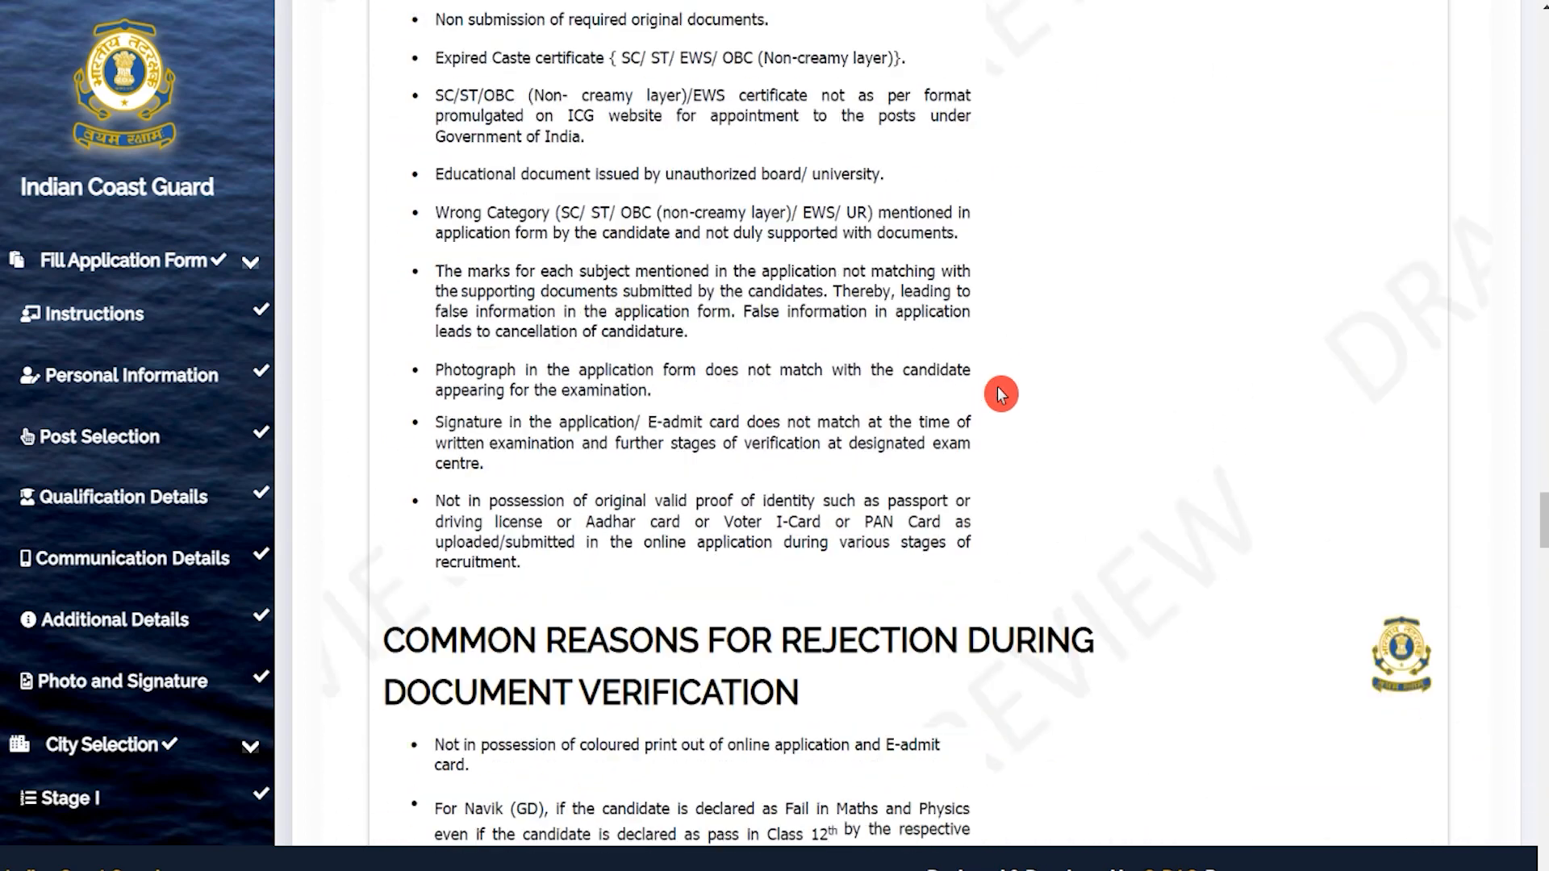
{"action": "scroll", "coordinate": [999, 389], "scroll_direction": "down", "scroll_amount": 20}
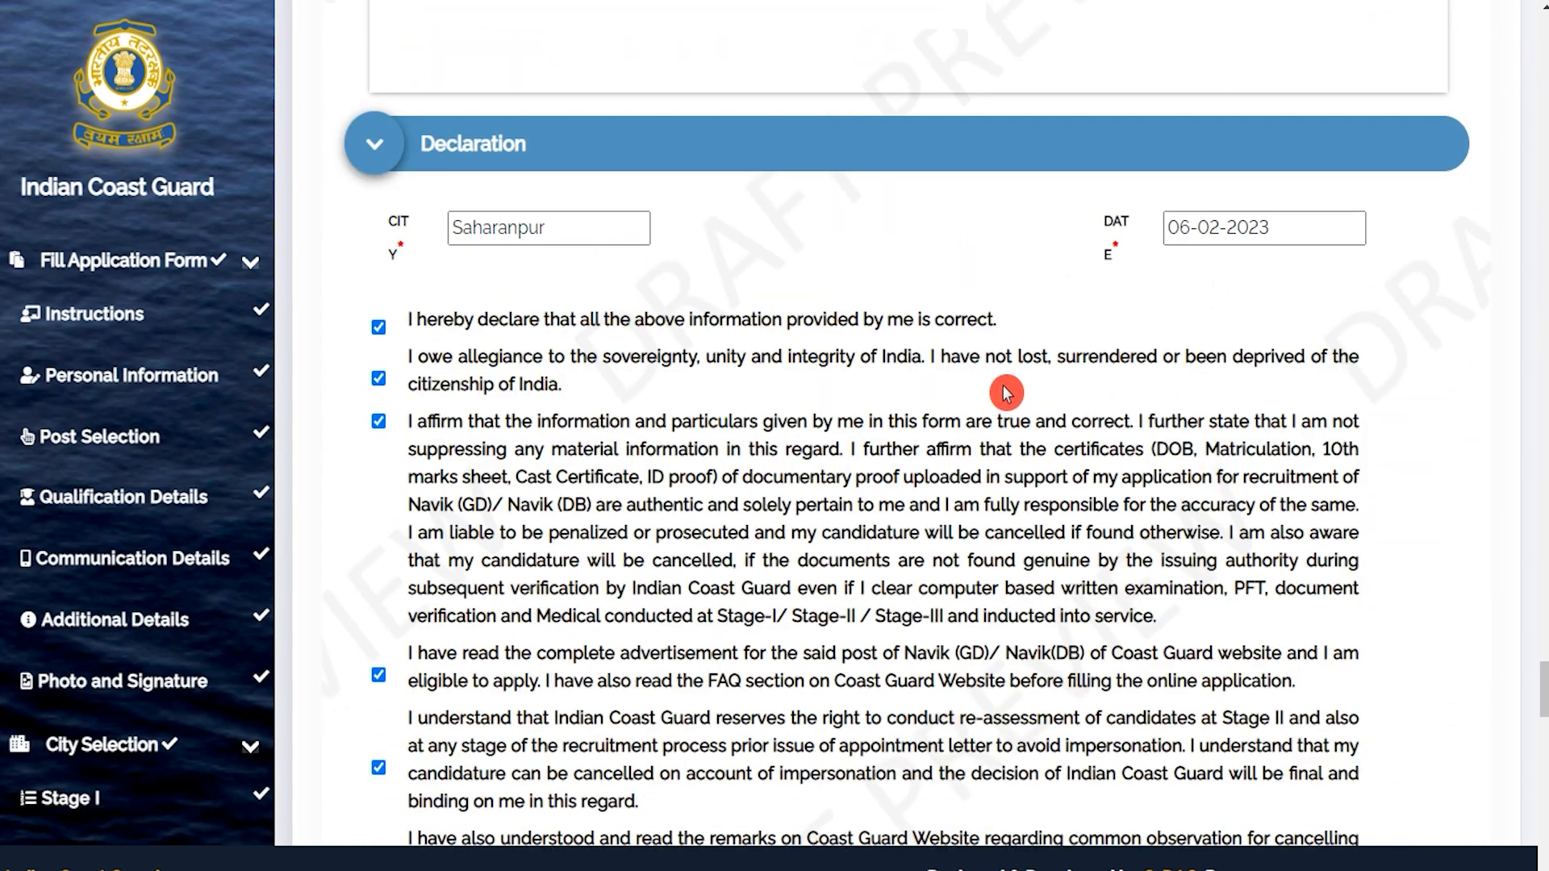
Tick the declaration stating the print preview was completely checked, above the Print Preview button.
{"action": "left_click", "coordinate": [569, 228]}
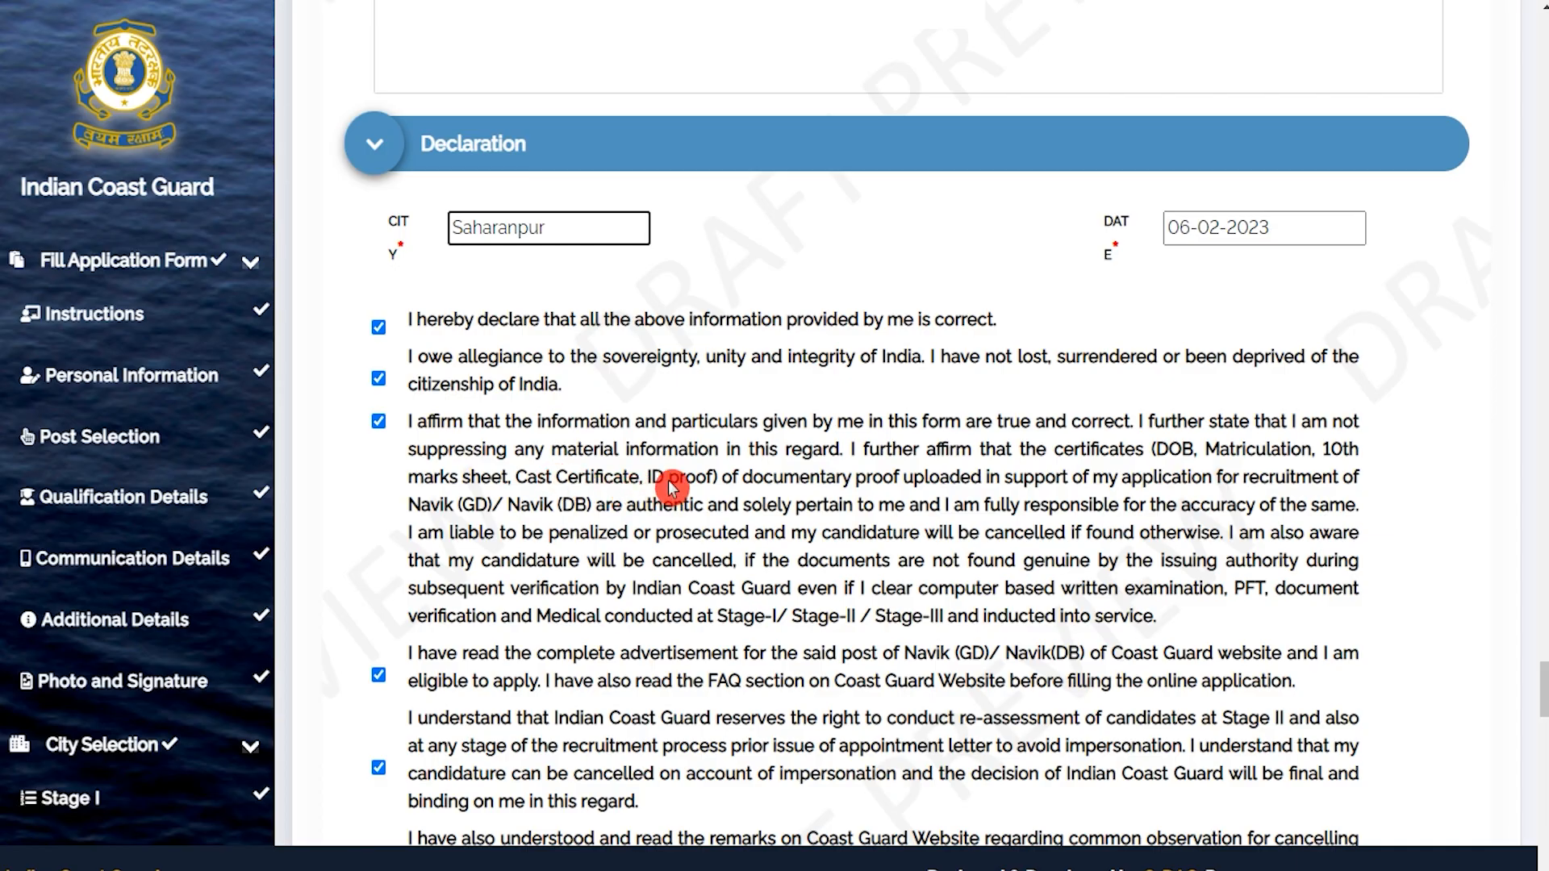
{"action": "scroll", "coordinate": [533, 435], "scroll_direction": "down", "scroll_amount": 8}
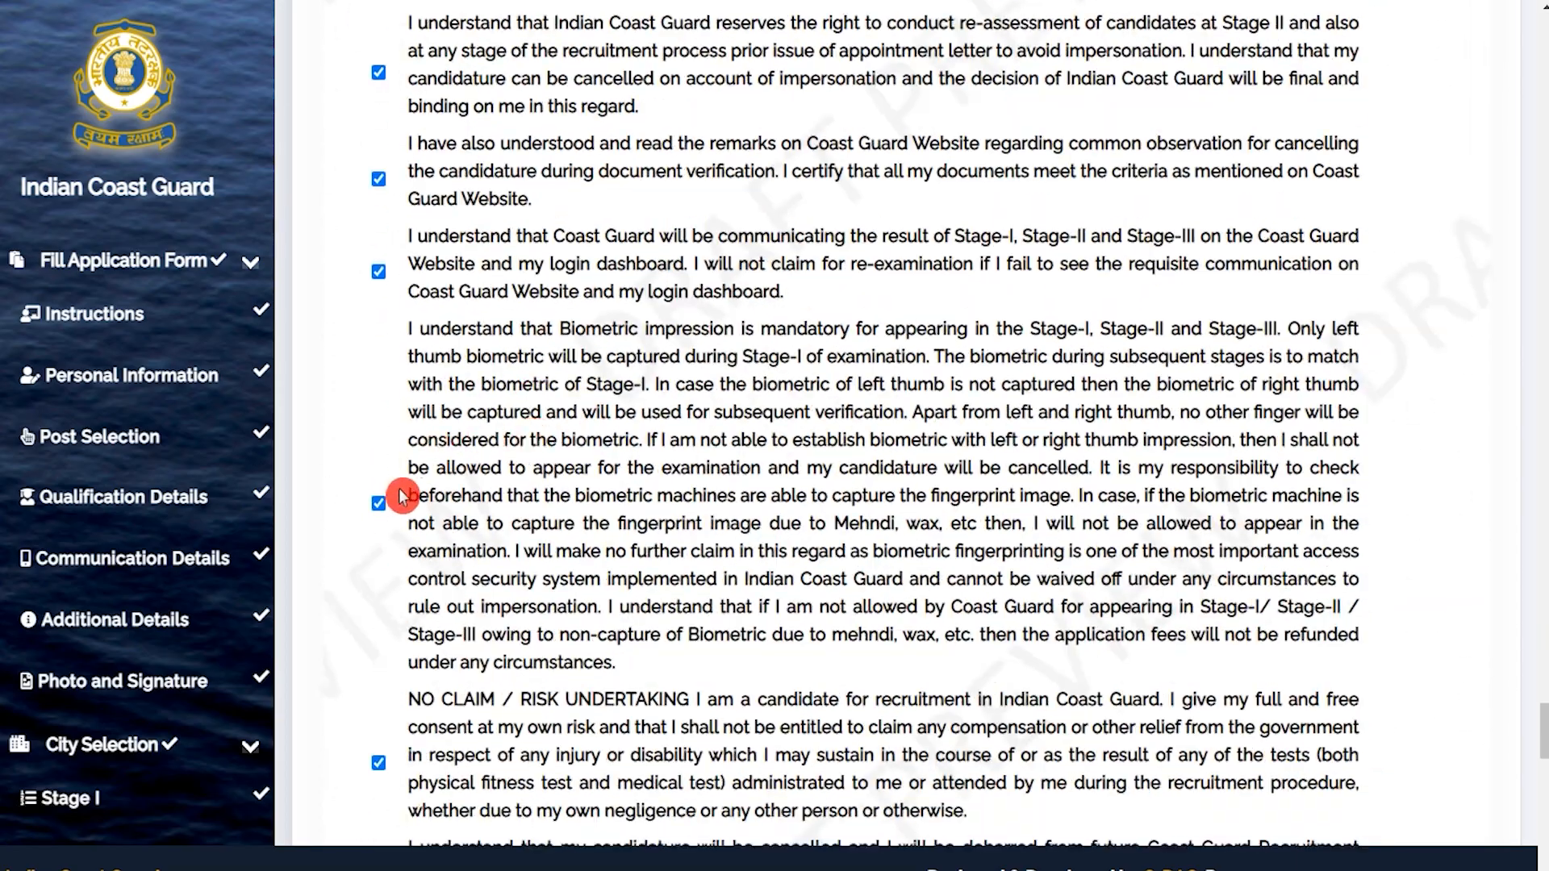
{"action": "scroll", "coordinate": [402, 496], "scroll_direction": "down", "scroll_amount": 20}
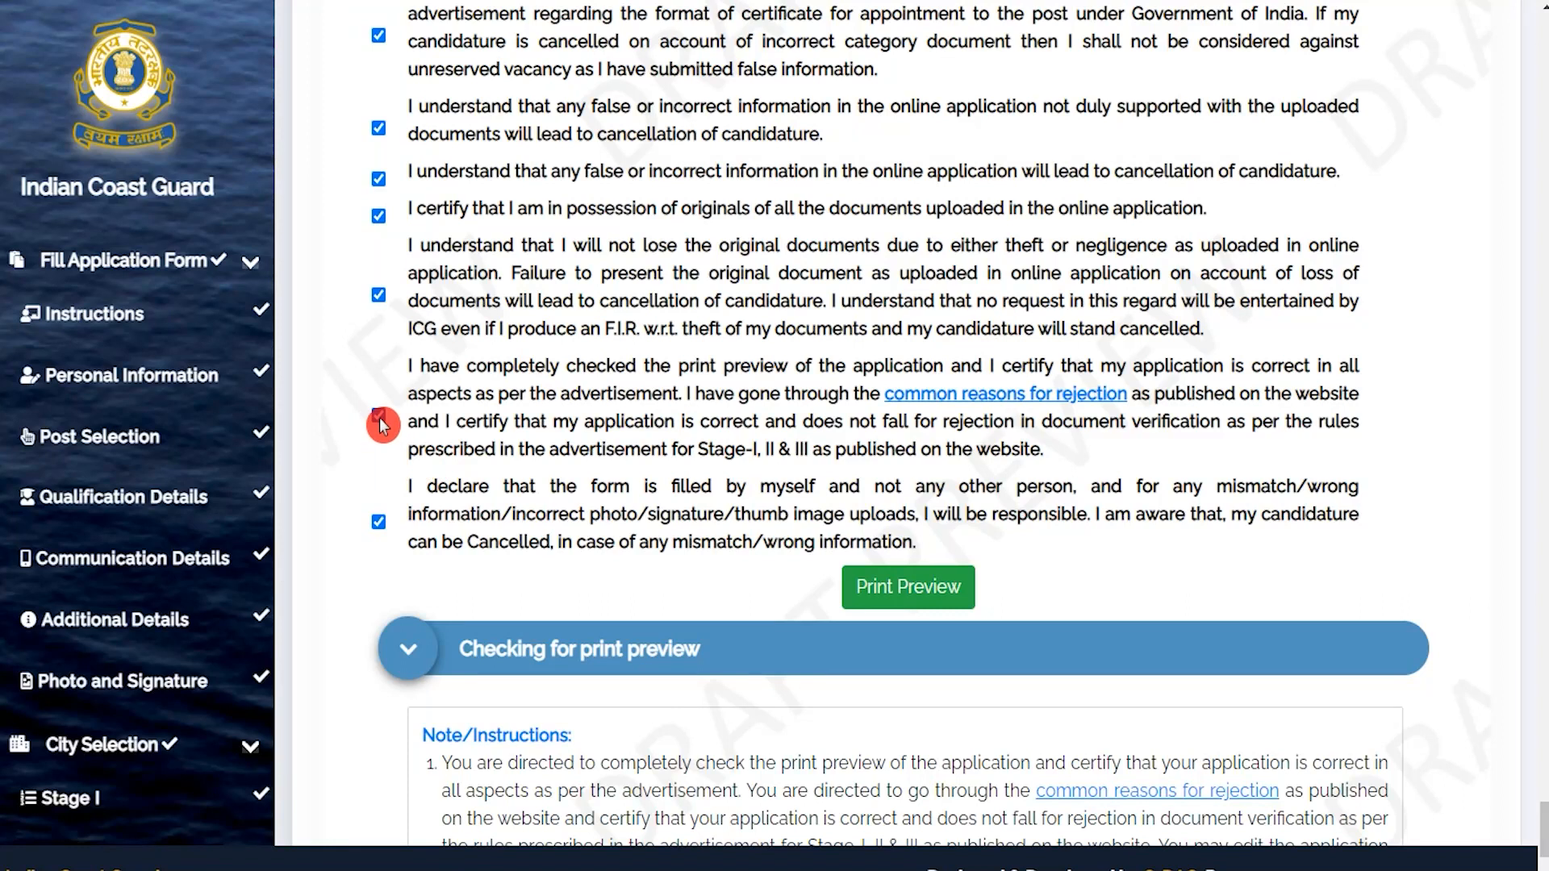
{"action": "left_click", "coordinate": [380, 419]}
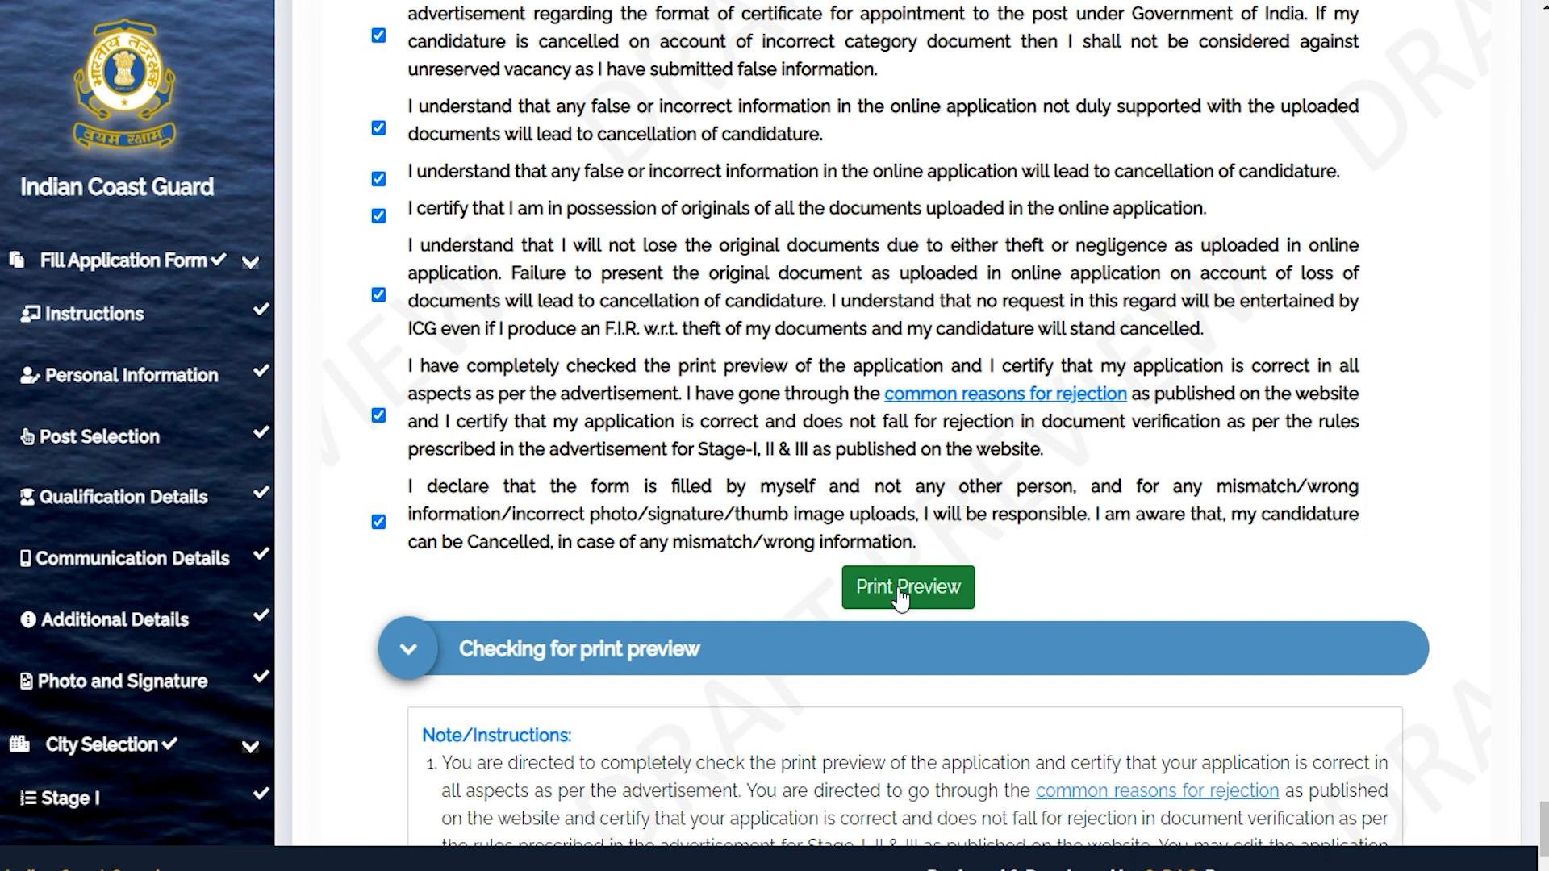
{"action": "scroll", "coordinate": [876, 422], "scroll_direction": "down", "scroll_amount": 5}
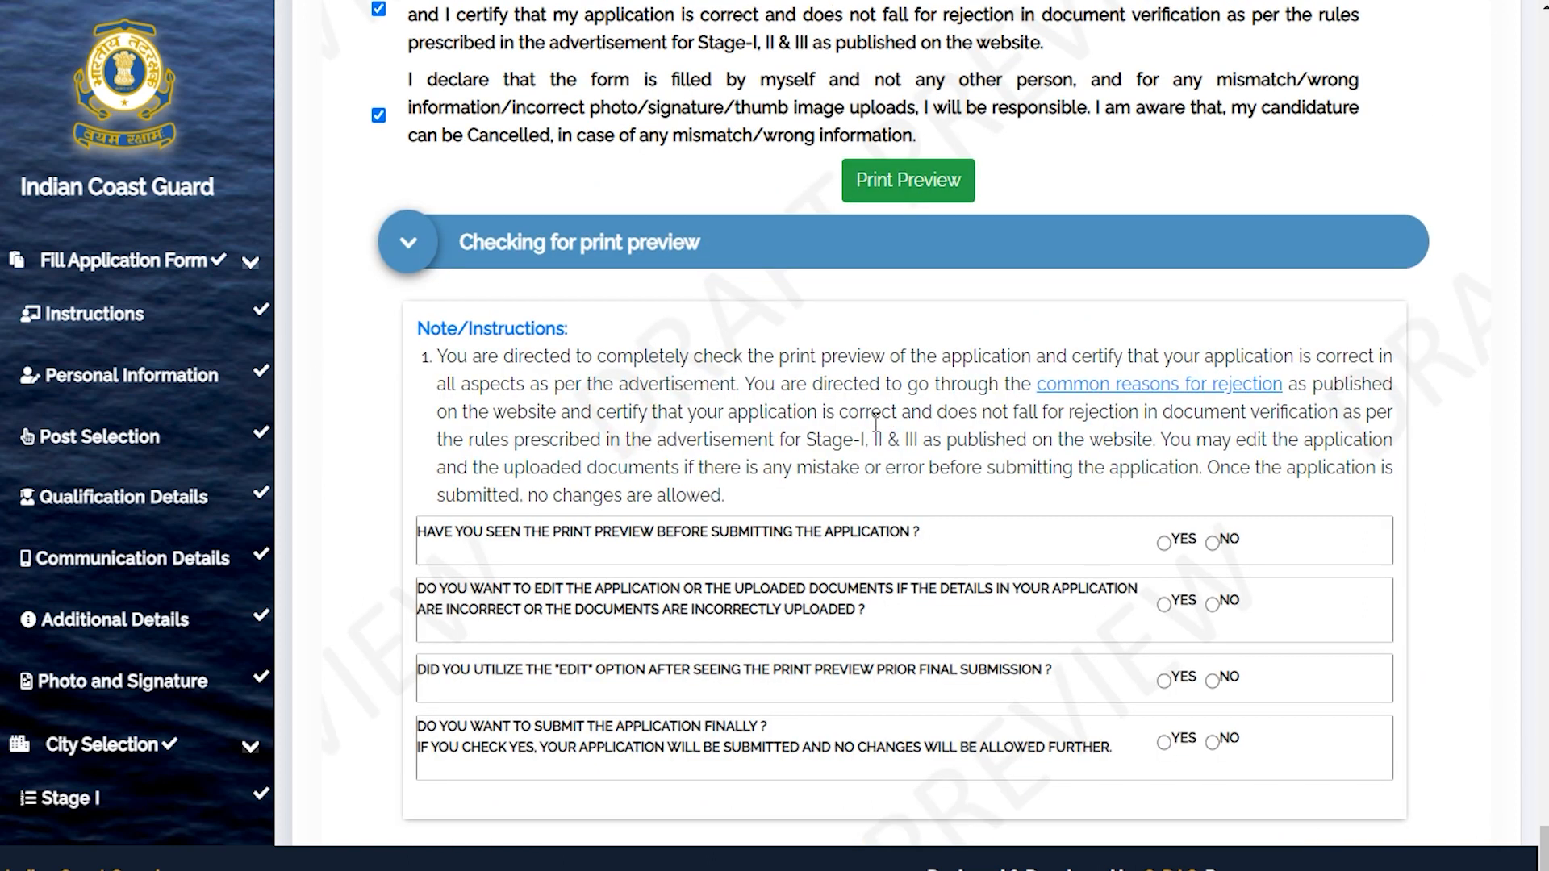
Answer Yes to having seen the print preview and No to editing the application or documents.
{"action": "scroll", "coordinate": [755, 394], "scroll_direction": "down", "scroll_amount": 2}
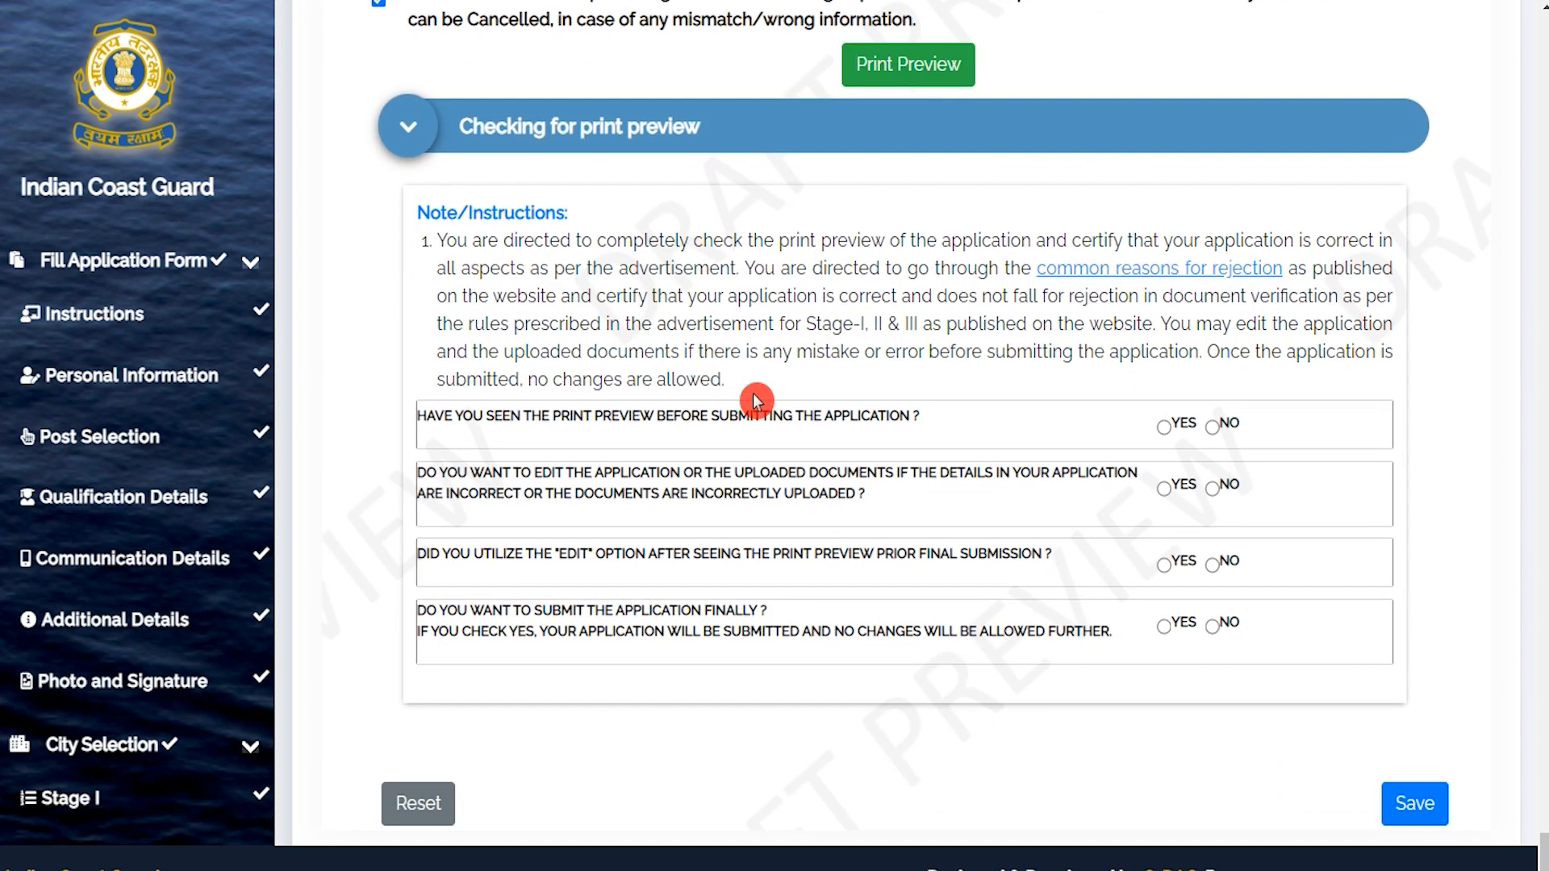
{"action": "scroll", "coordinate": [756, 401], "scroll_direction": "down", "scroll_amount": 1}
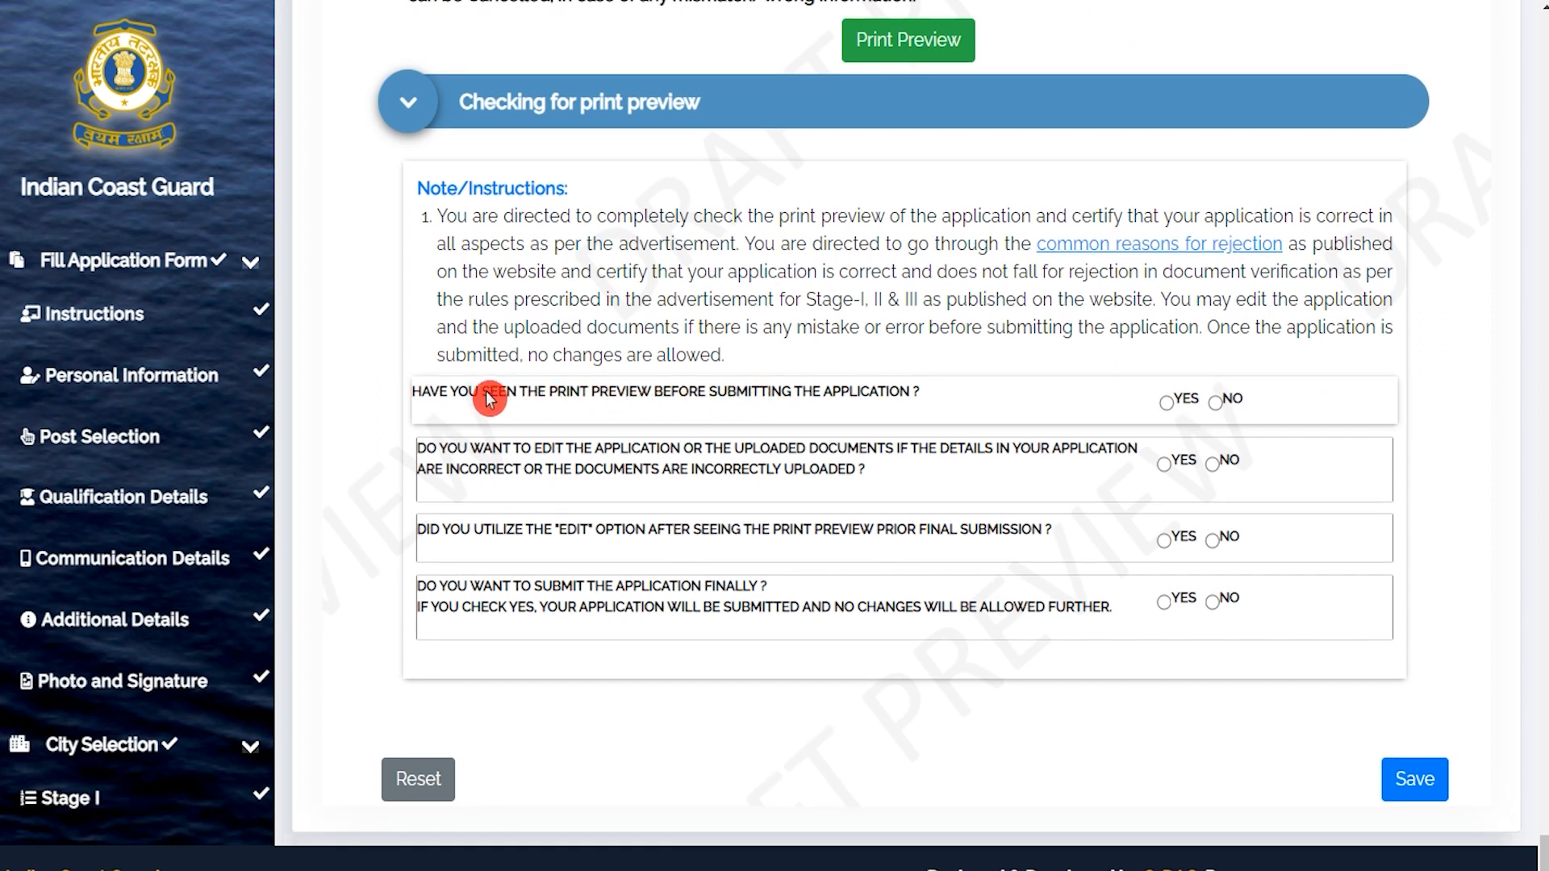
{"action": "left_click_drag", "start_coordinate": [463, 395], "coordinate": [784, 399]}
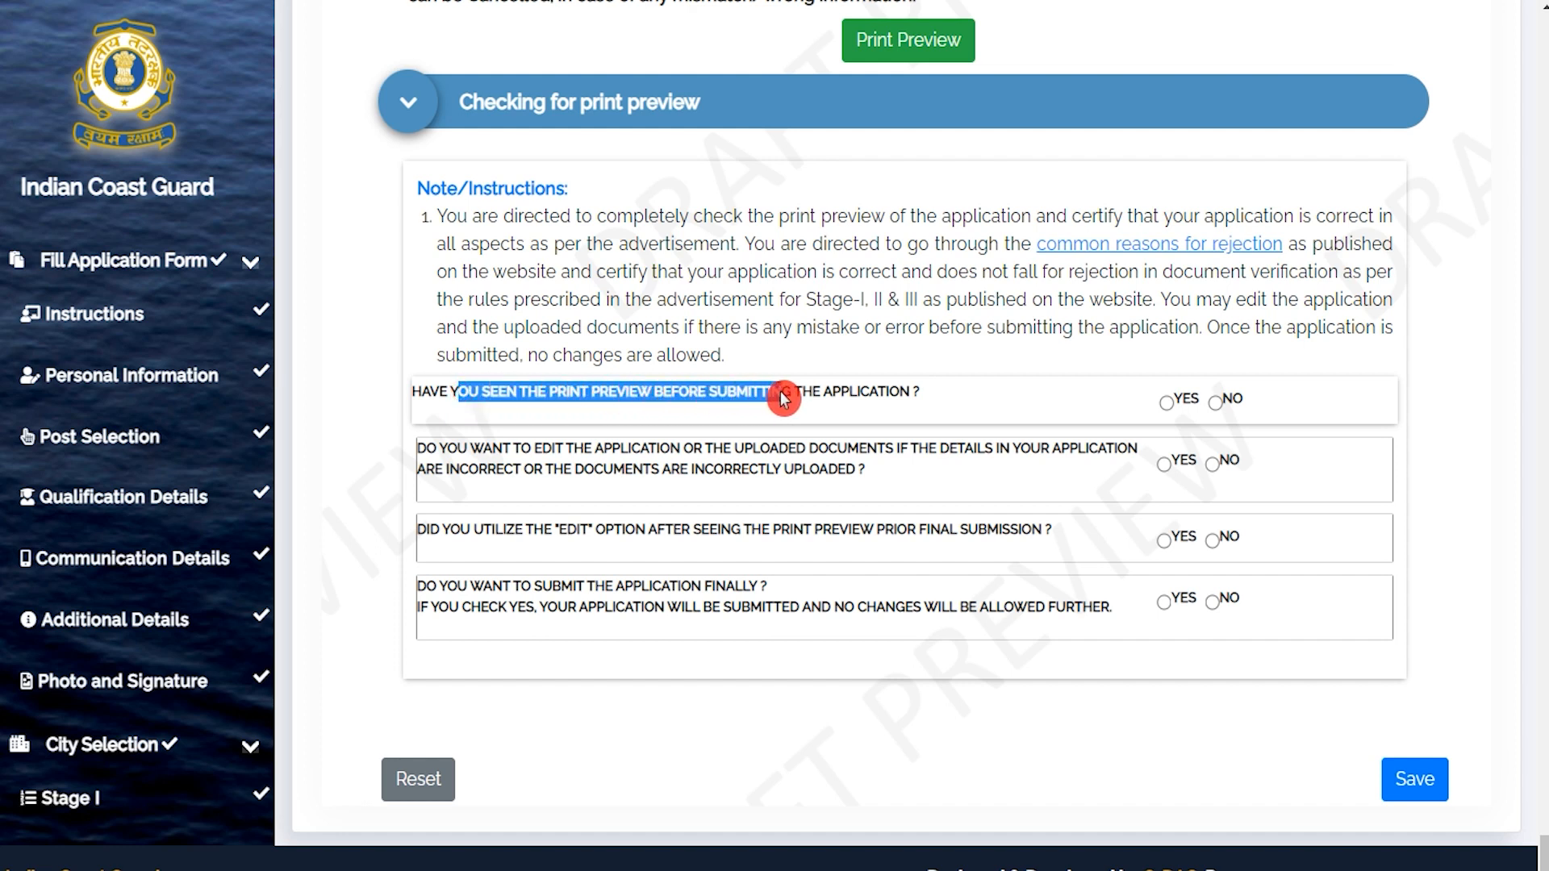
{"action": "left_click", "coordinate": [1167, 410]}
{"action": "left_click", "coordinate": [498, 468]}
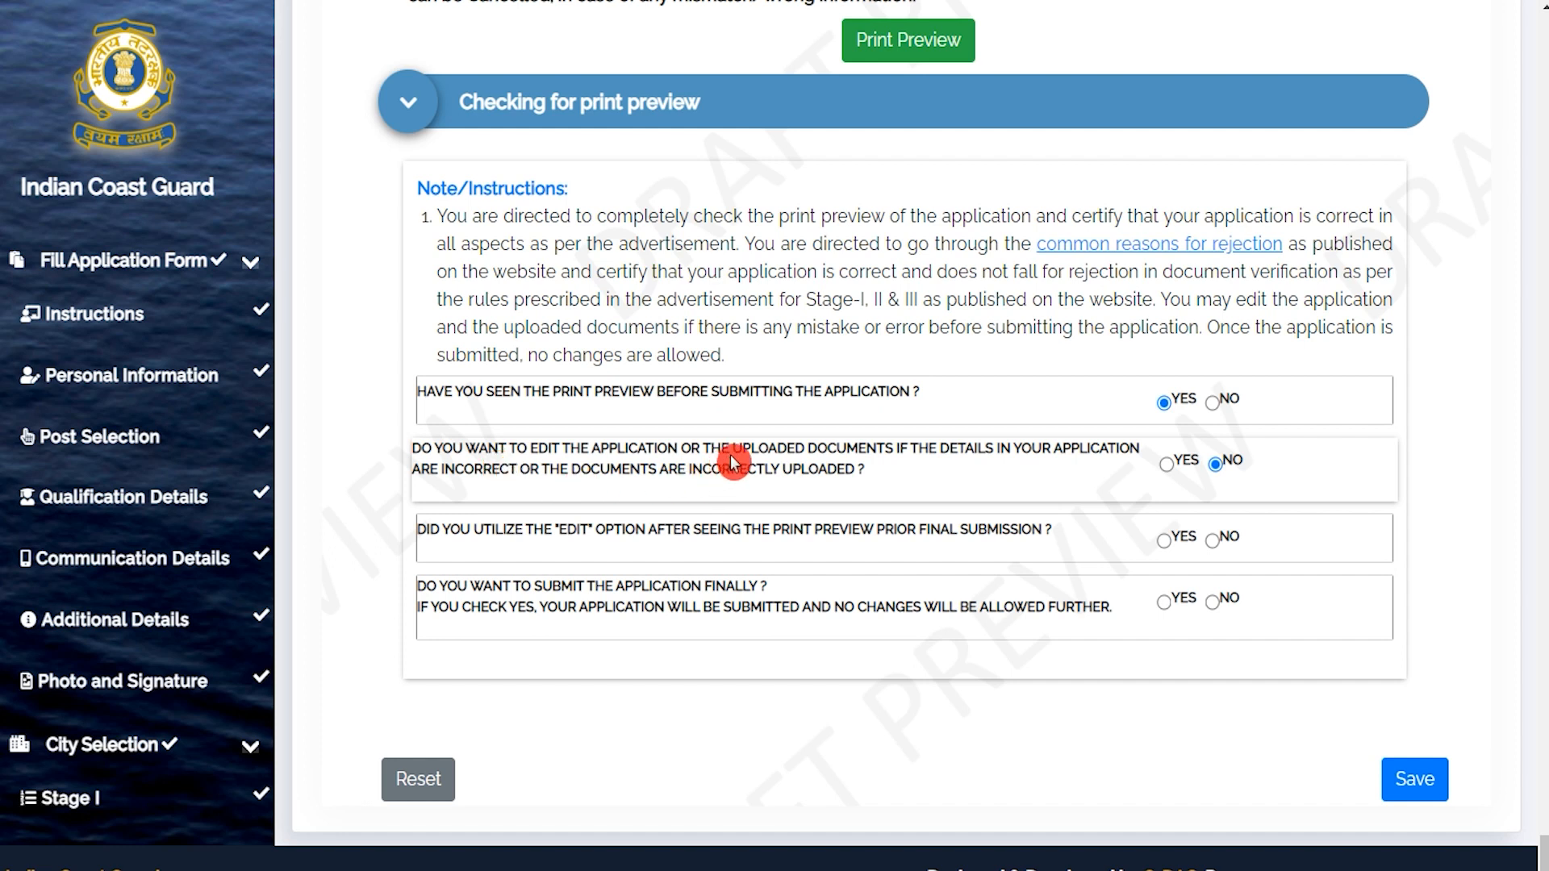
{"action": "left_click_drag", "start_coordinate": [793, 451], "coordinate": [847, 458]}
{"action": "left_click_drag", "start_coordinate": [655, 456], "coordinate": [752, 464]}
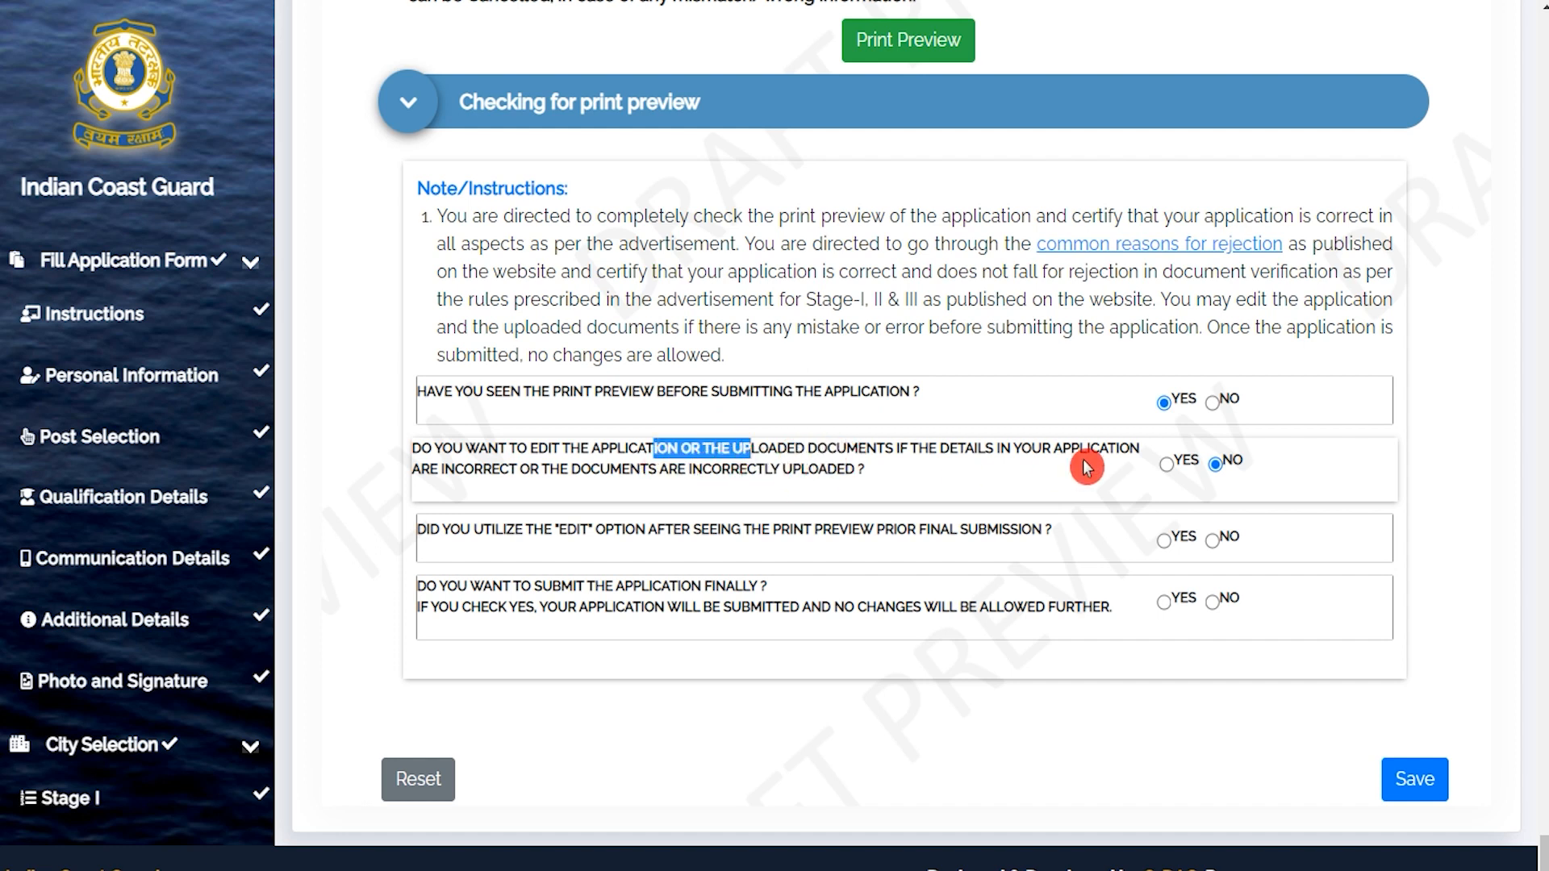
{"action": "left_click", "coordinate": [1217, 466]}
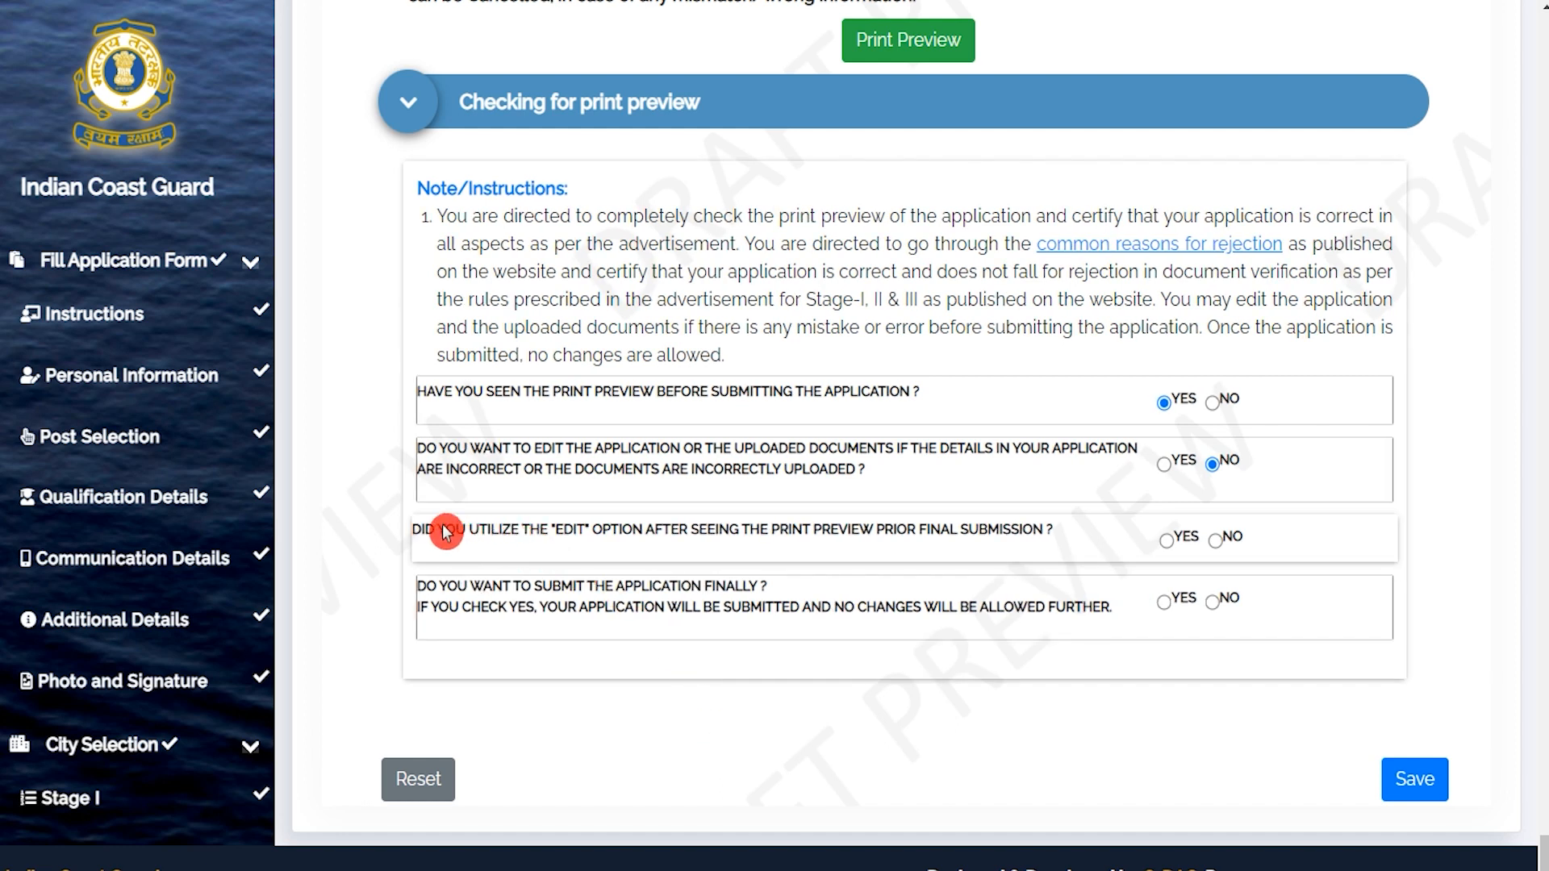
Answer Yes to having used the Edit option and to final submission, then save the answers.
{"action": "left_click_drag", "start_coordinate": [421, 531], "coordinate": [738, 536]}
{"action": "left_click", "coordinate": [1167, 547]}
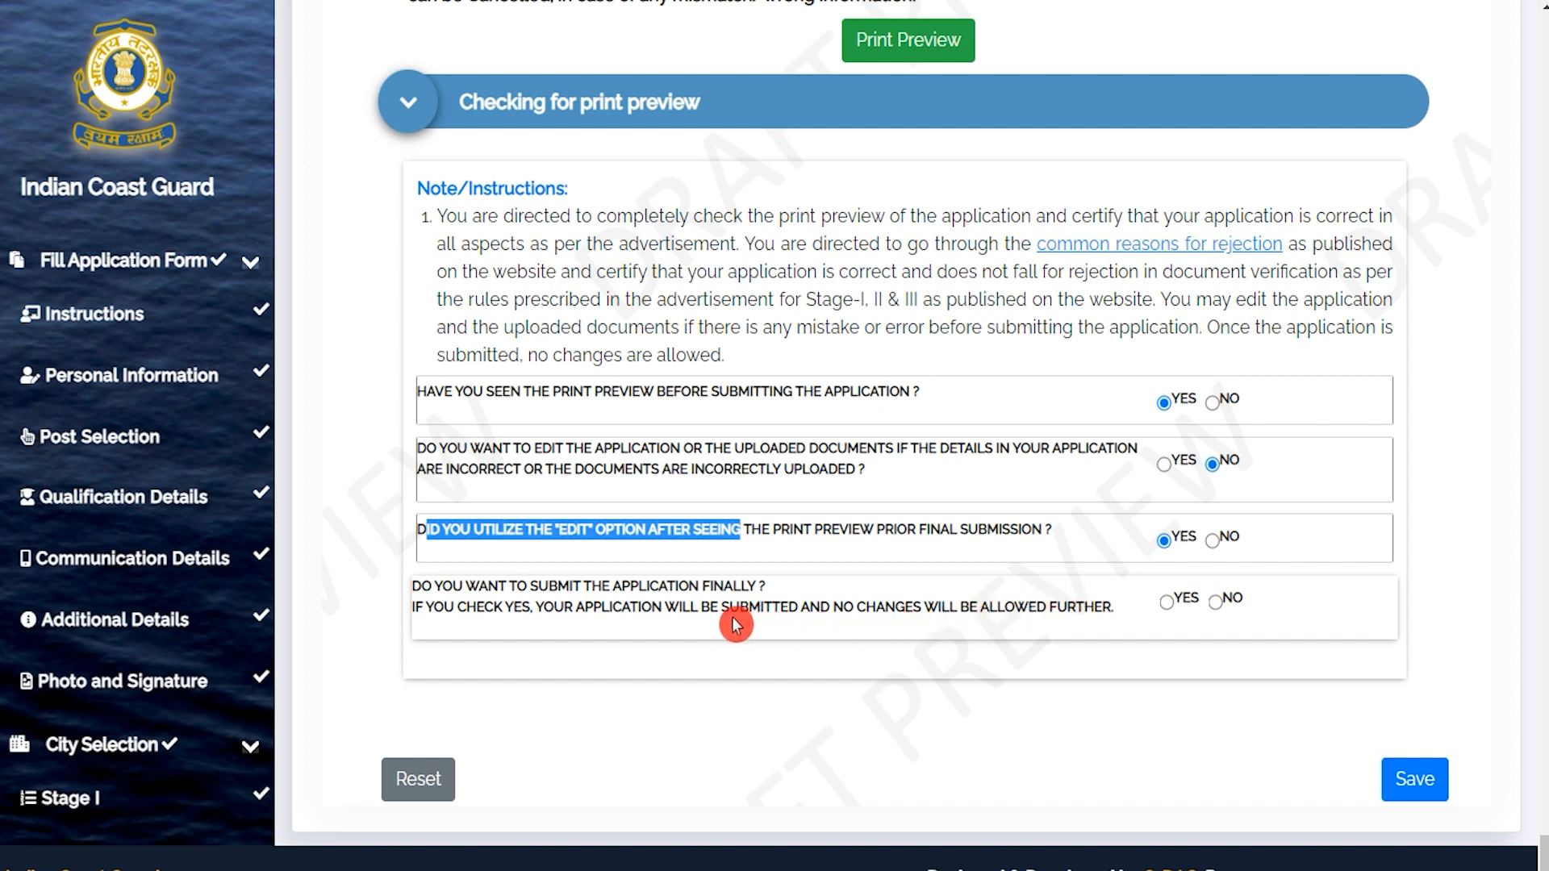
{"action": "left_click_drag", "start_coordinate": [429, 586], "coordinate": [738, 589]}
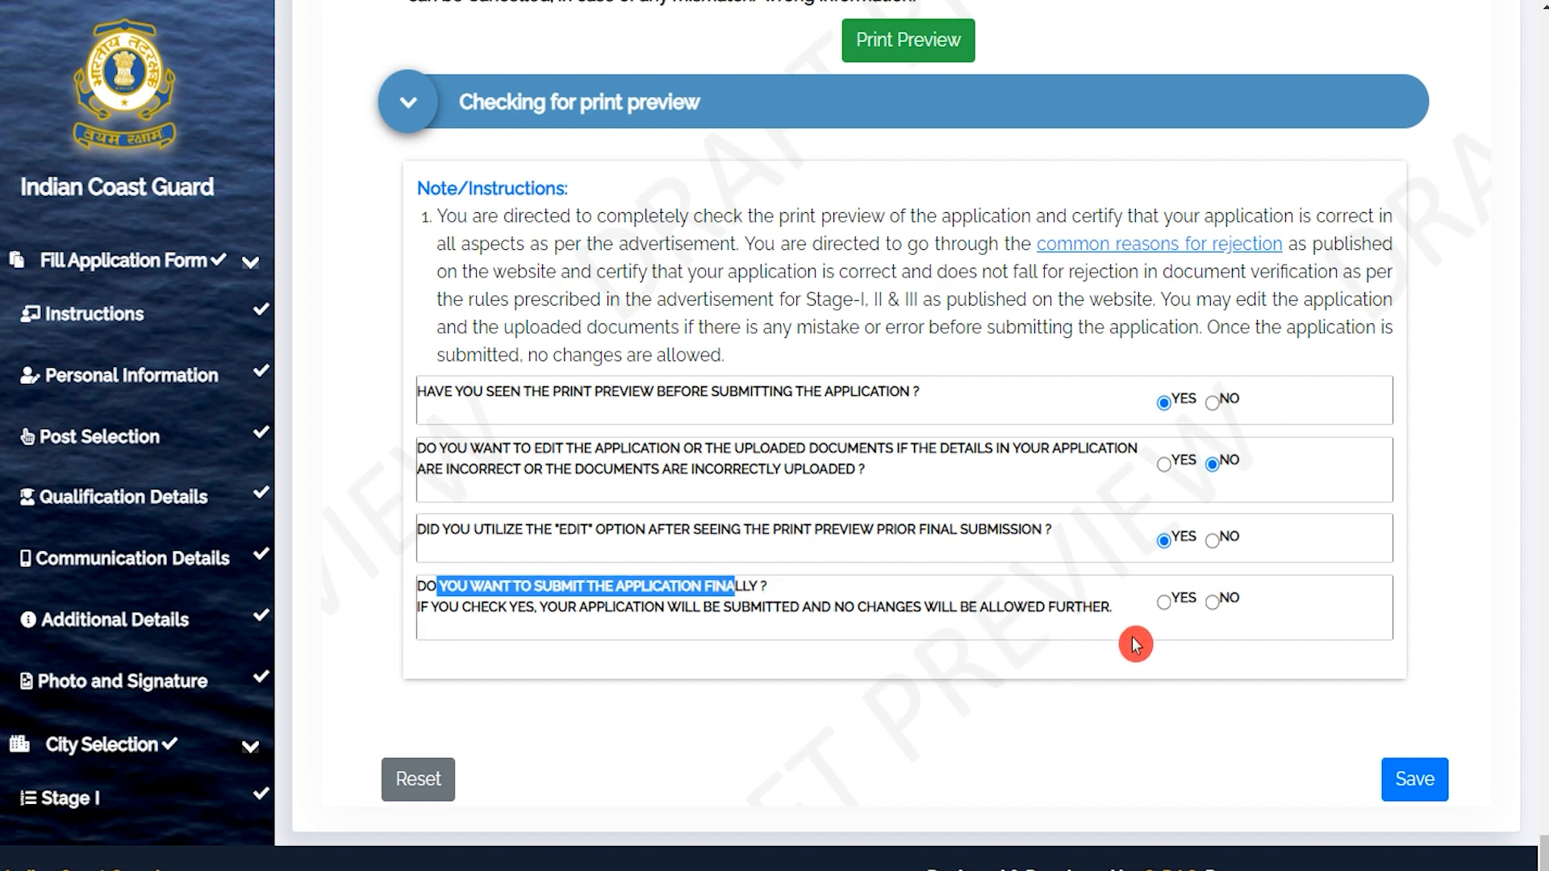
{"action": "left_click", "coordinate": [1174, 611]}
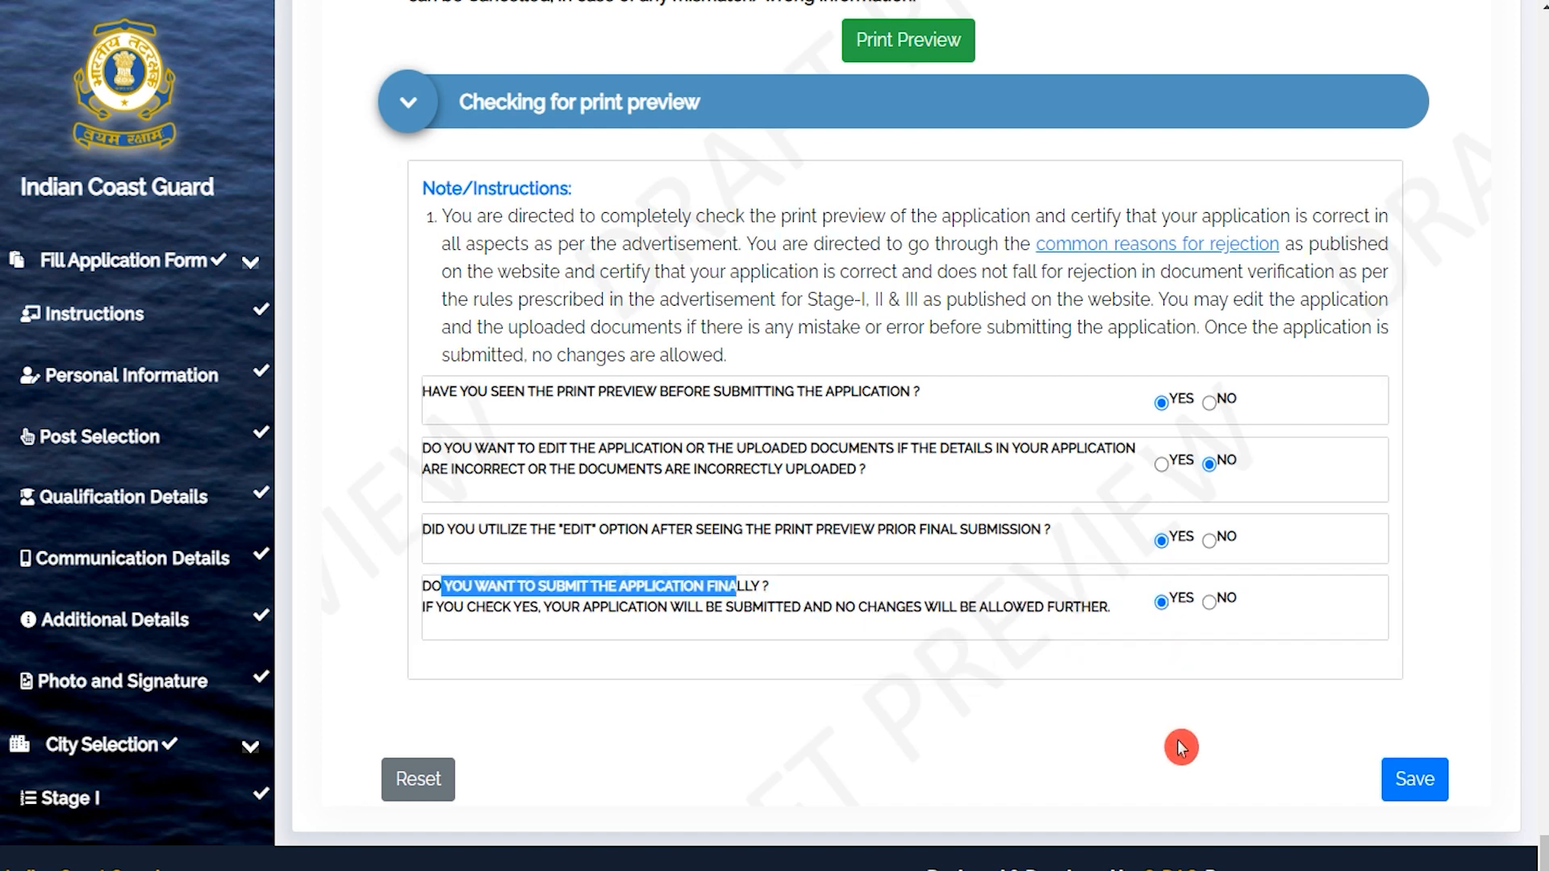
{"action": "left_click", "coordinate": [1420, 795]}
{"action": "left_click", "coordinate": [567, 421]}
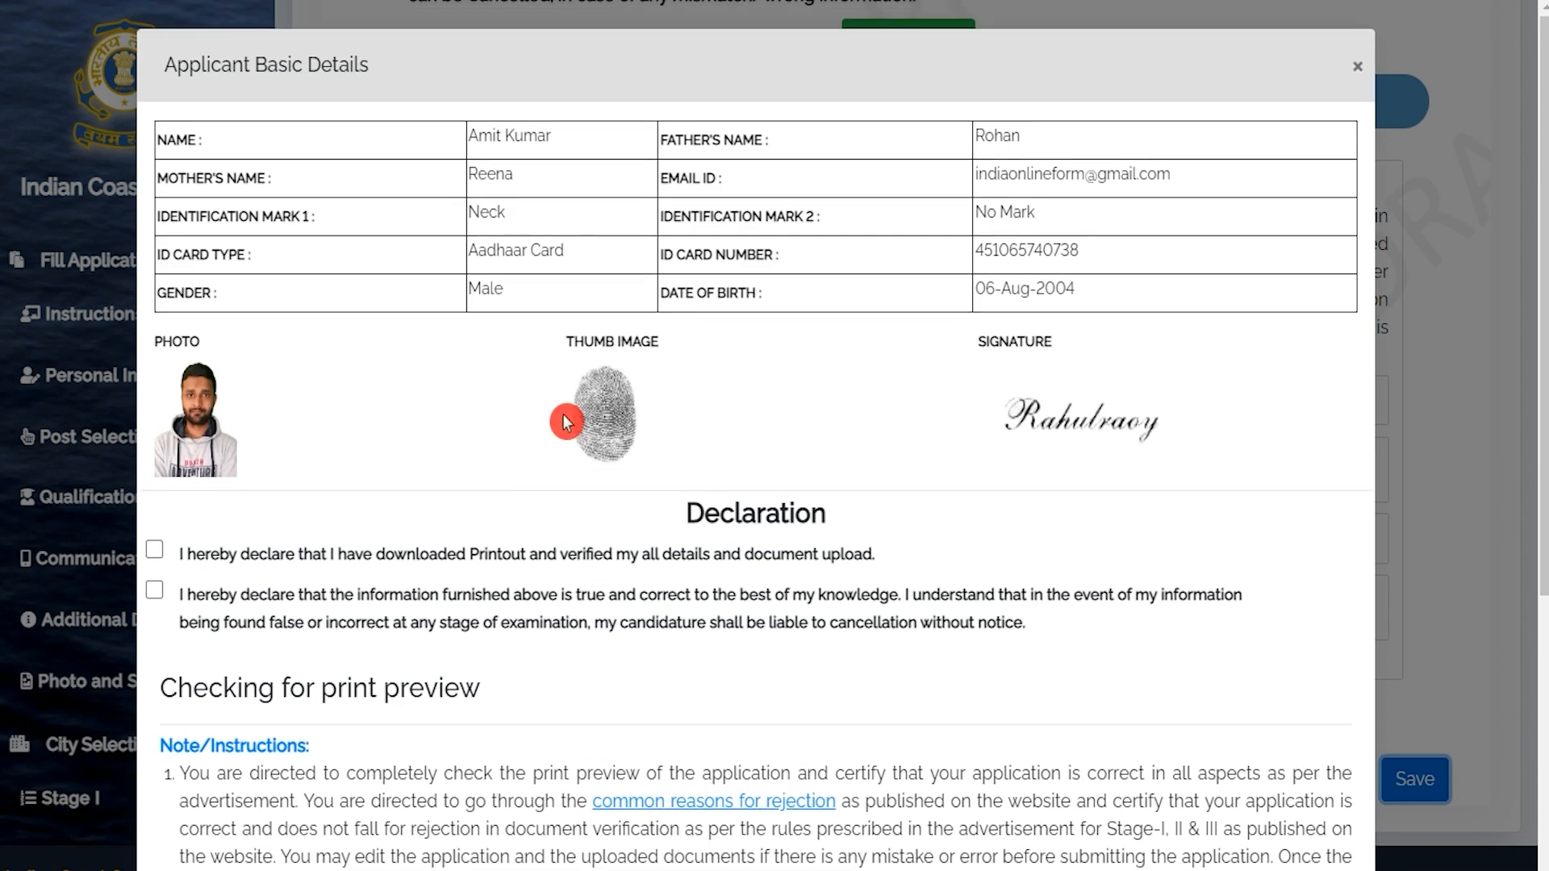
Tick the printout-verified and information-true declarations plus all four questionnaire confirmations, then Confirm Details.
{"action": "left_click", "coordinate": [154, 550]}
{"action": "left_click", "coordinate": [154, 590]}
{"action": "scroll", "coordinate": [460, 605], "scroll_direction": "down", "scroll_amount": 5}
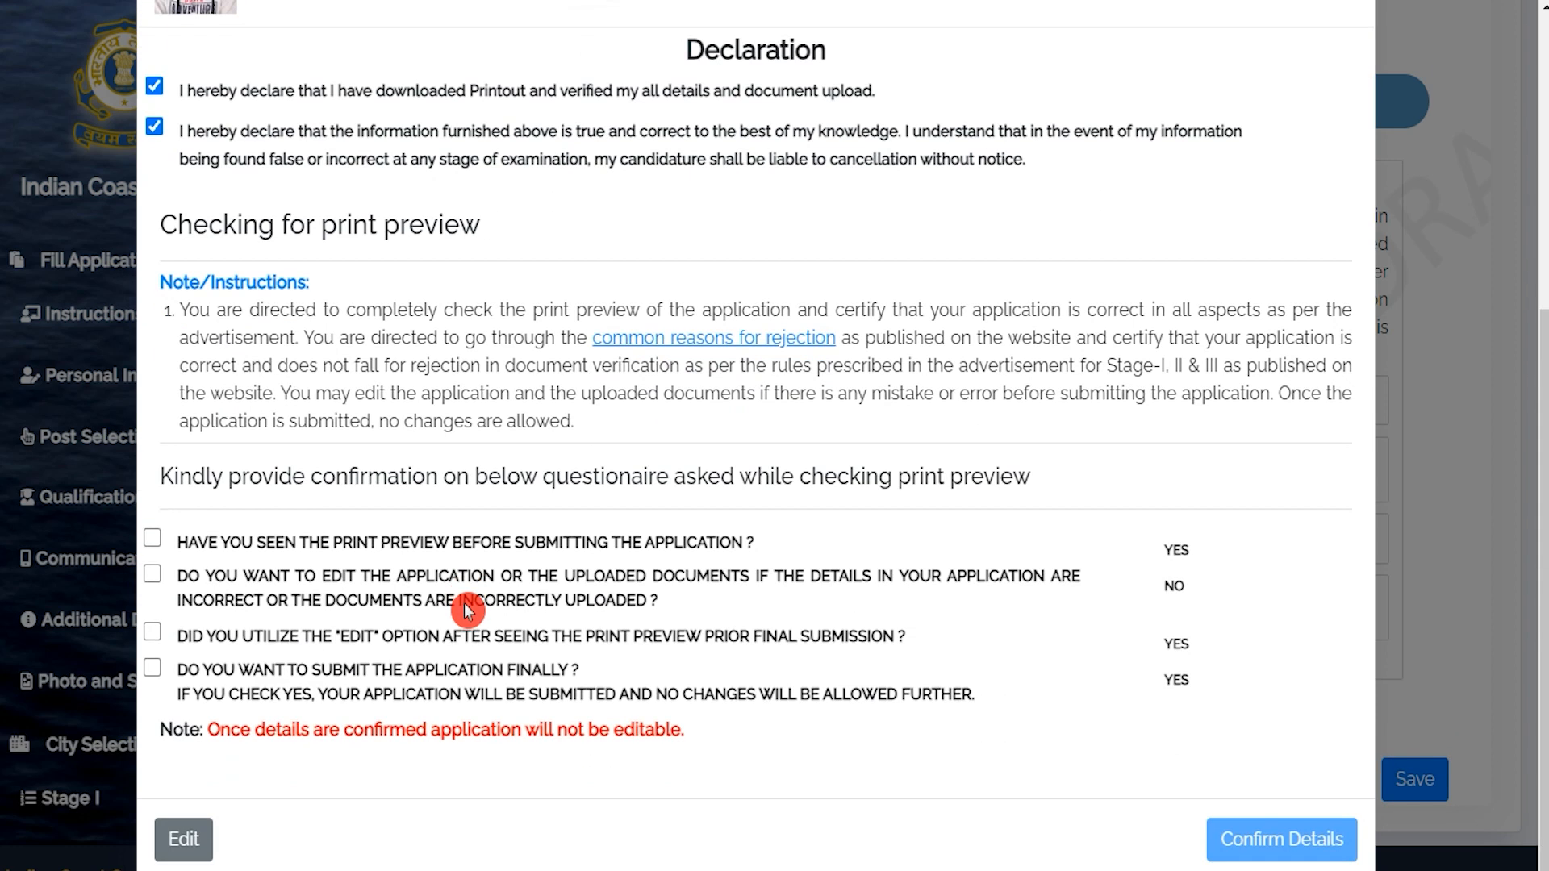
{"action": "left_click", "coordinate": [153, 539]}
{"action": "left_click", "coordinate": [153, 574]}
{"action": "left_click", "coordinate": [154, 632]}
{"action": "left_click", "coordinate": [152, 669]}
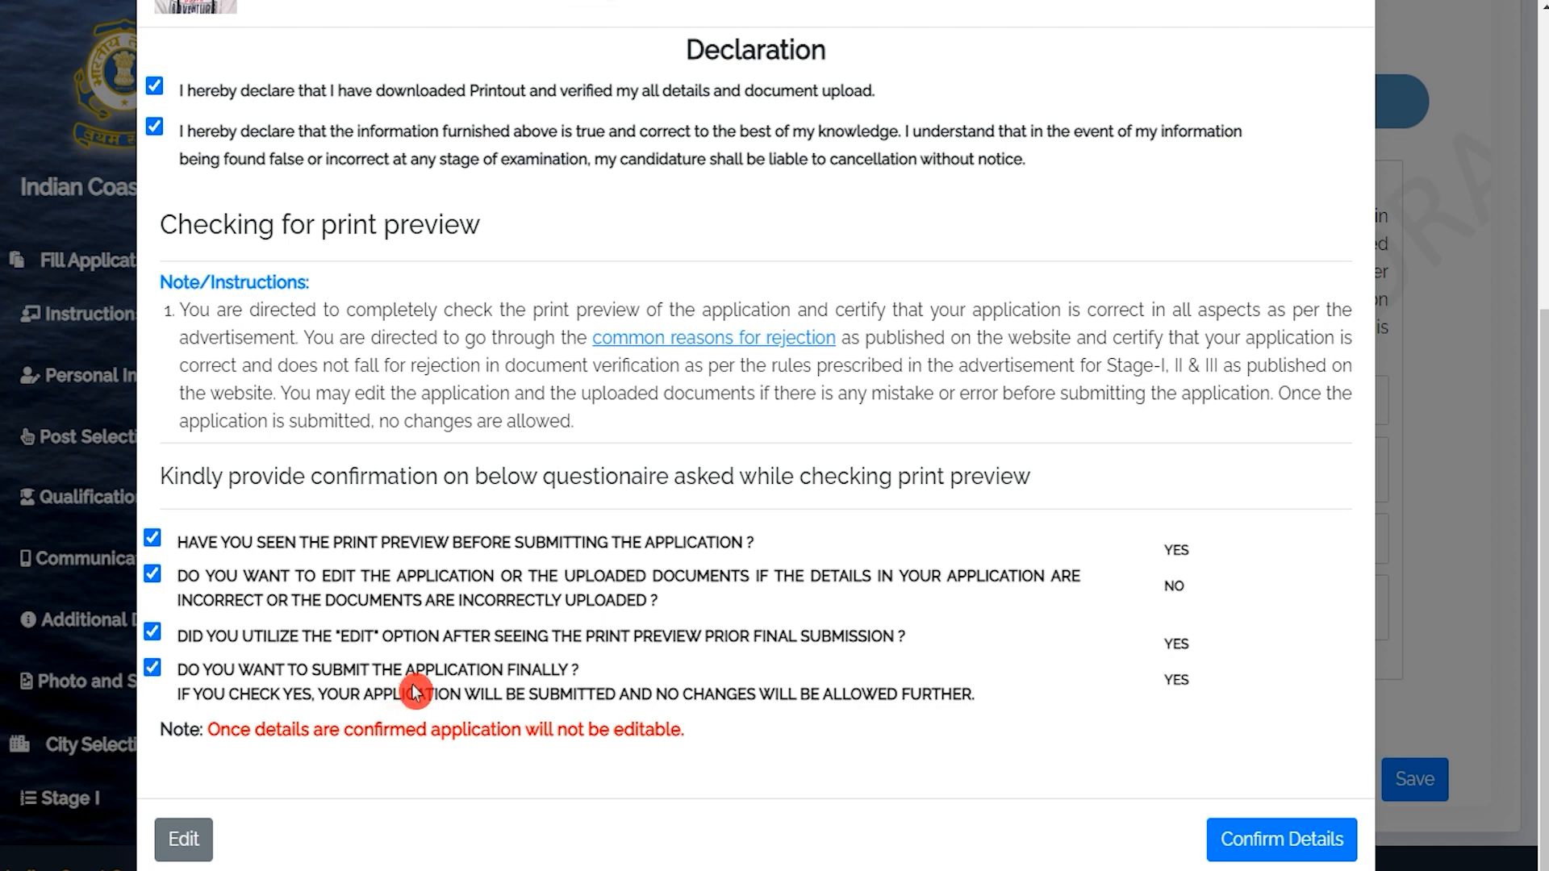
{"action": "left_click", "coordinate": [1253, 843]}
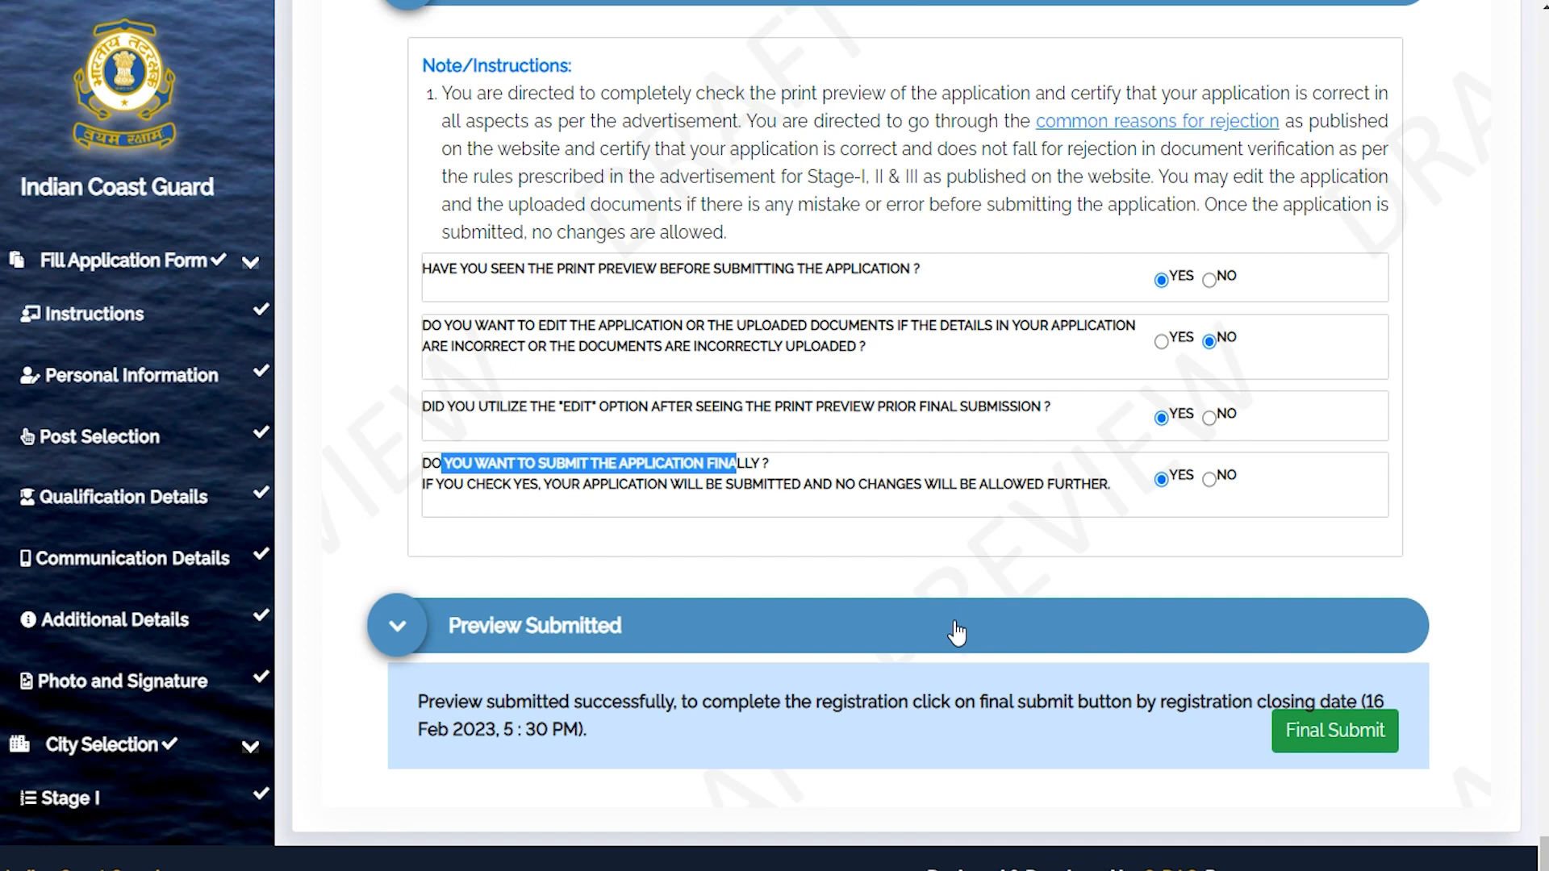
Use Final Submit in the Preview Submitted panel to submit the CGEPT-02/2023 application.
{"action": "left_click", "coordinate": [1321, 743]}
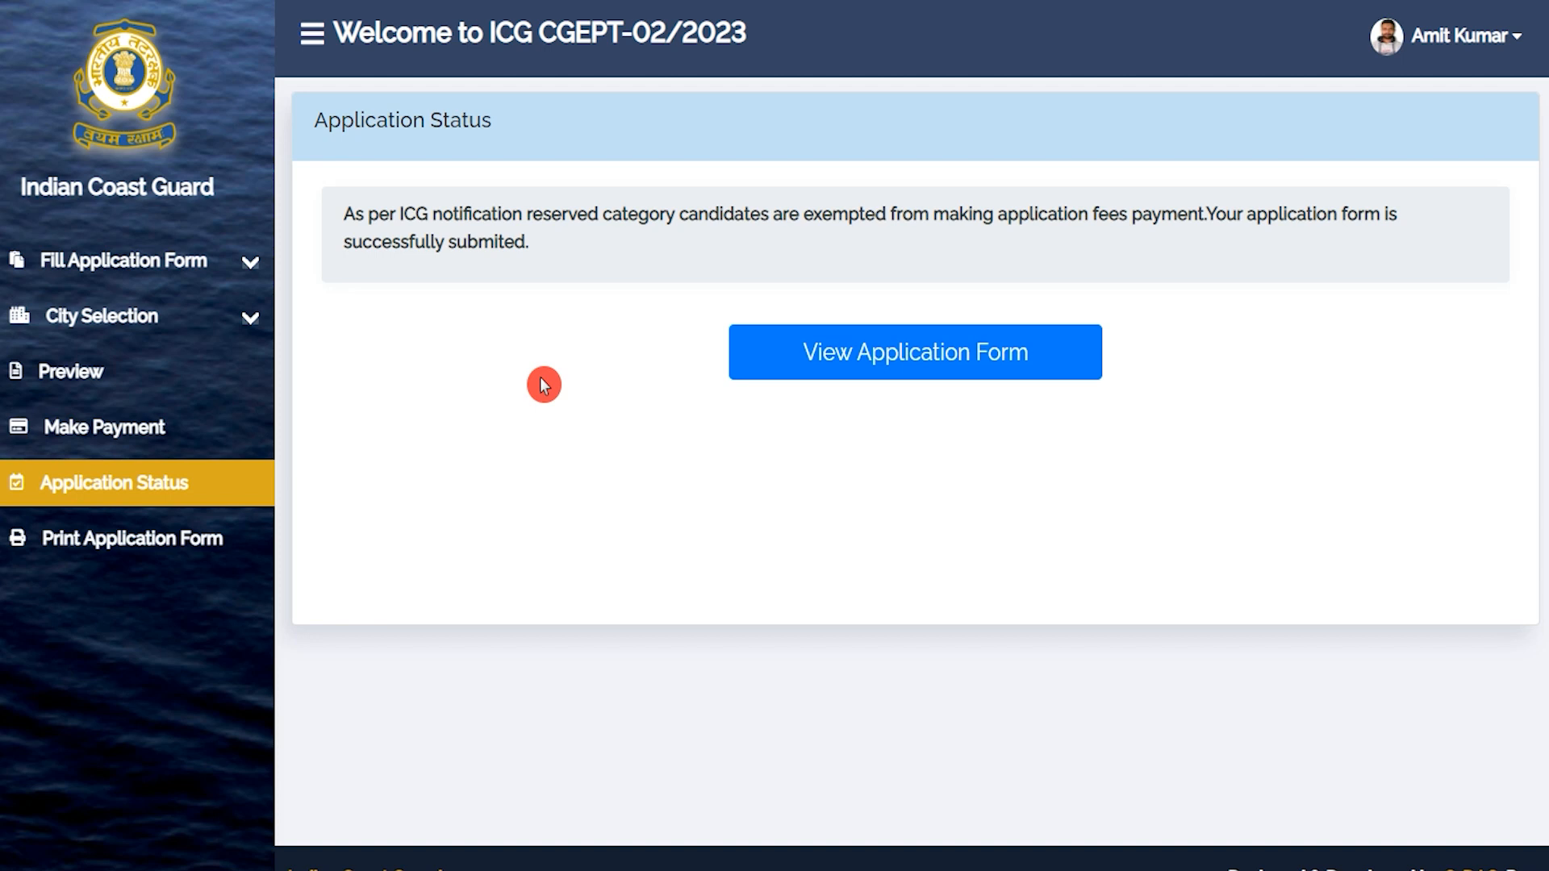
Open the submitted Navik(GD) application form from the Application Status page for printing.
{"action": "left_click", "coordinate": [838, 360]}
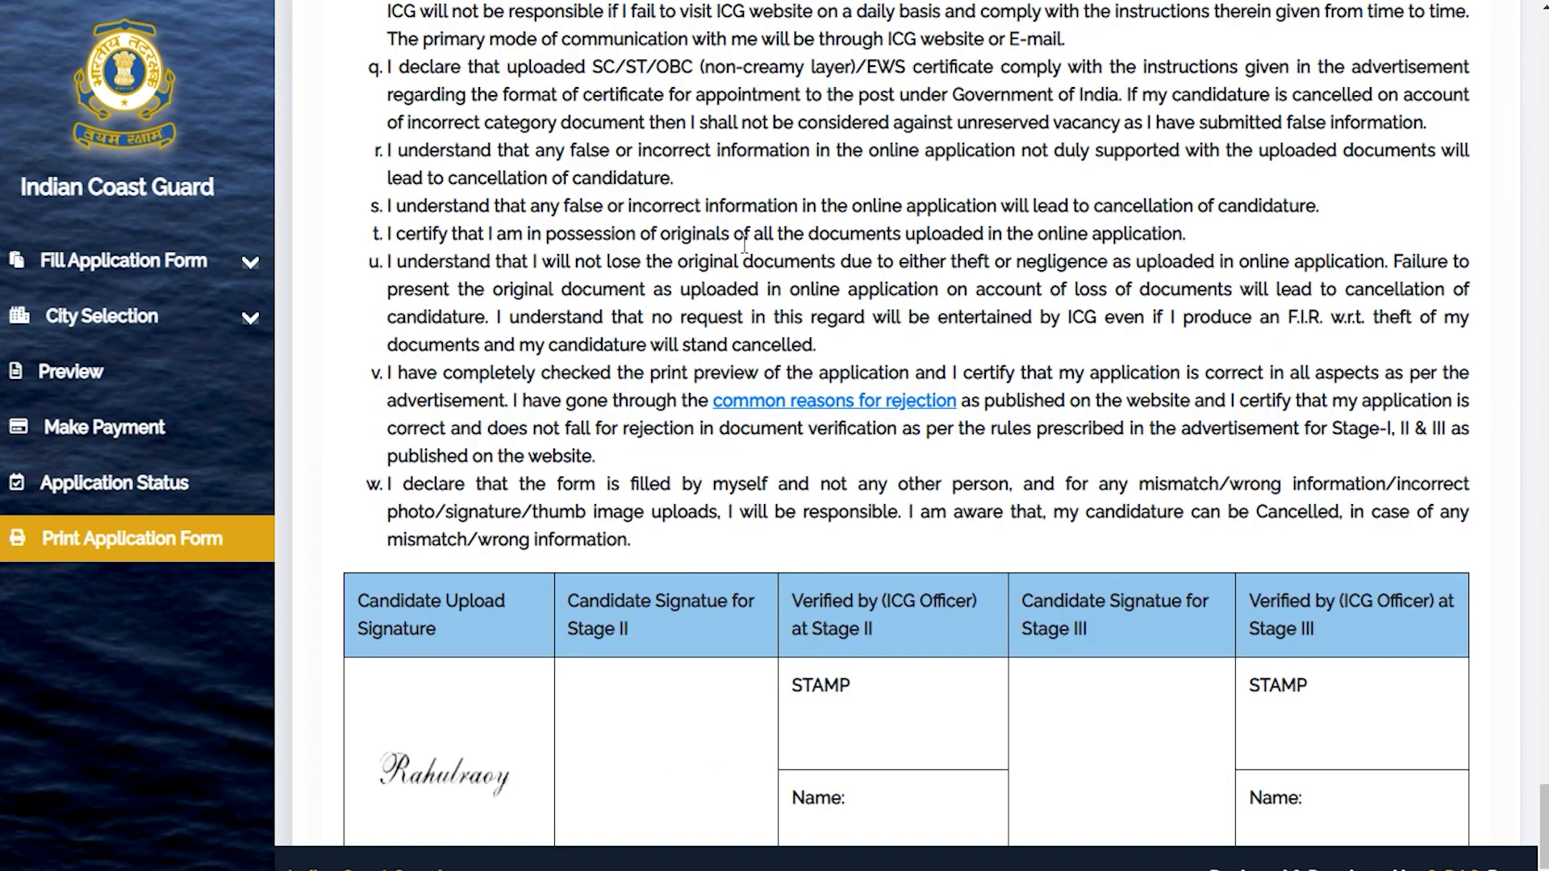
{"action": "scroll", "coordinate": [744, 242], "scroll_direction": "down", "scroll_amount": 3}
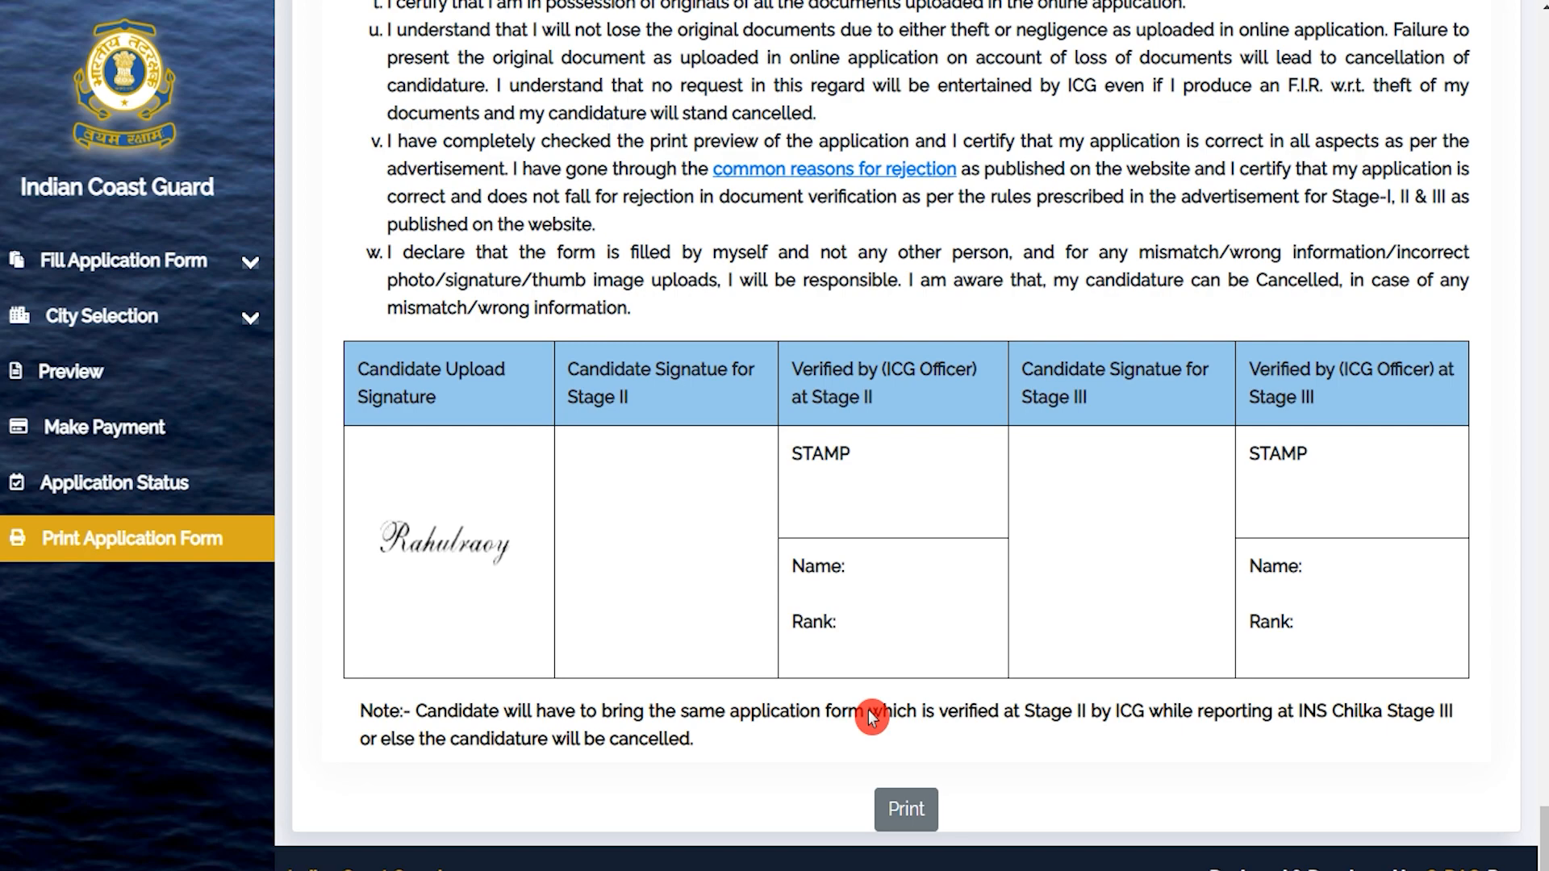
{"action": "left_click", "coordinate": [918, 809]}
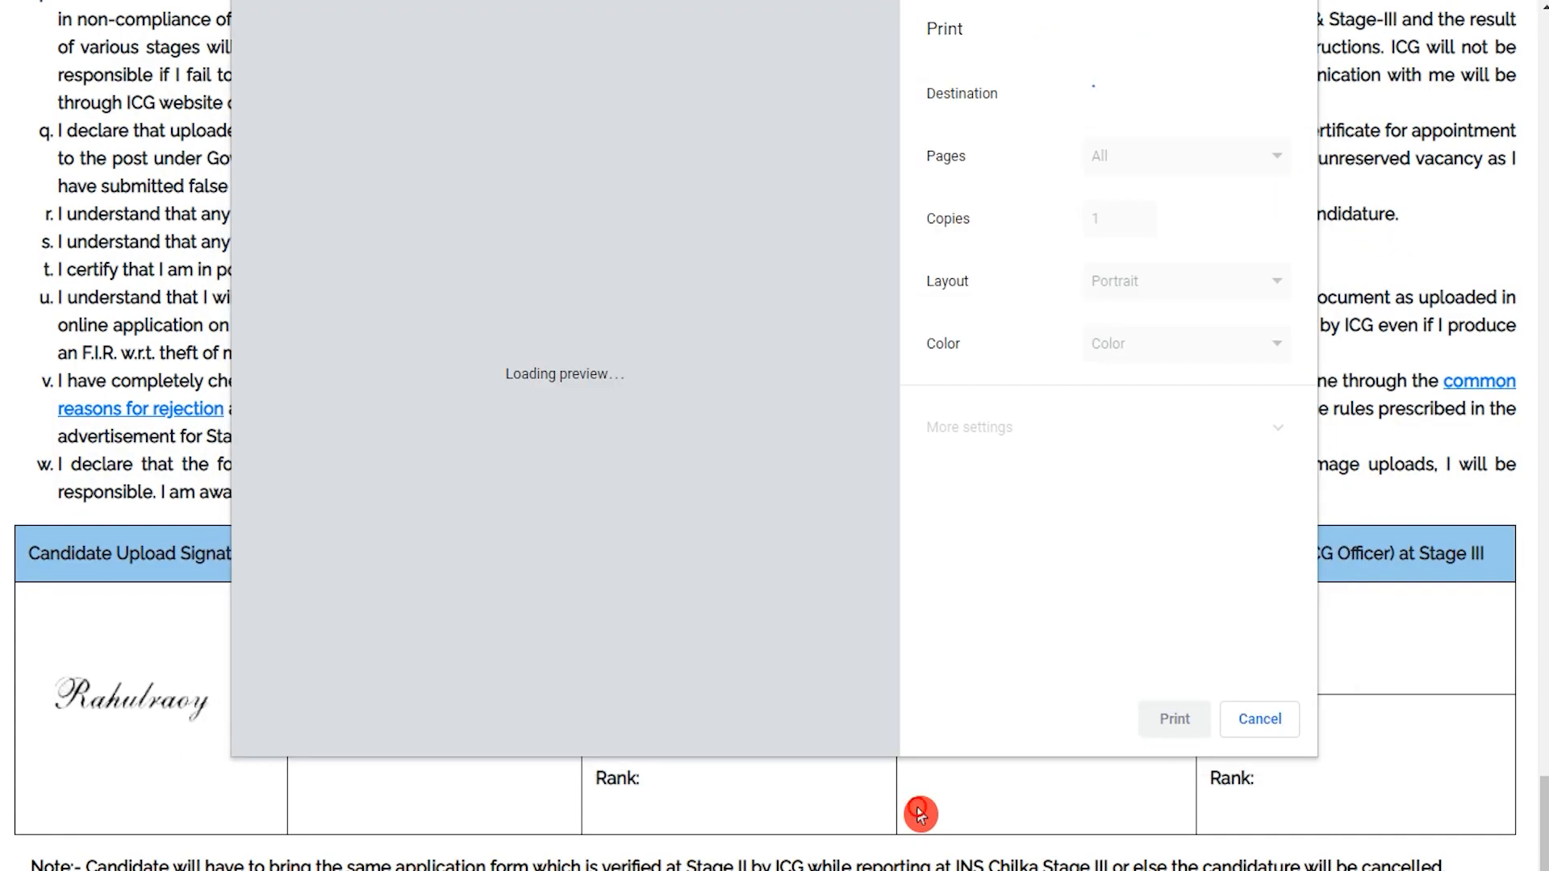
{"action": "left_click", "coordinate": [1263, 718]}
{"action": "scroll", "coordinate": [725, 645], "scroll_direction": "down", "scroll_amount": 15}
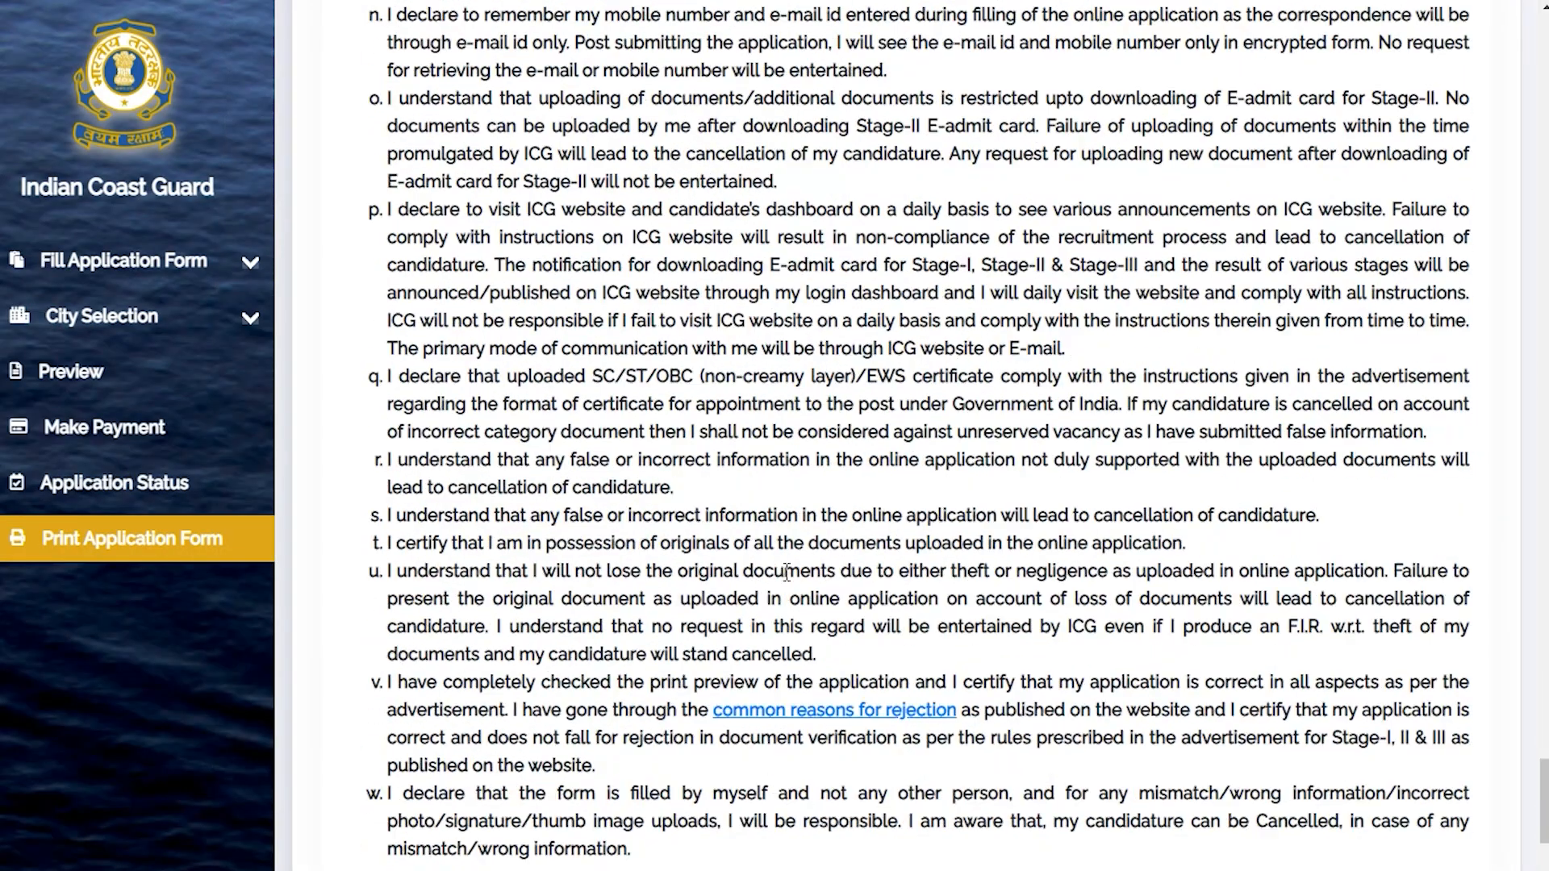